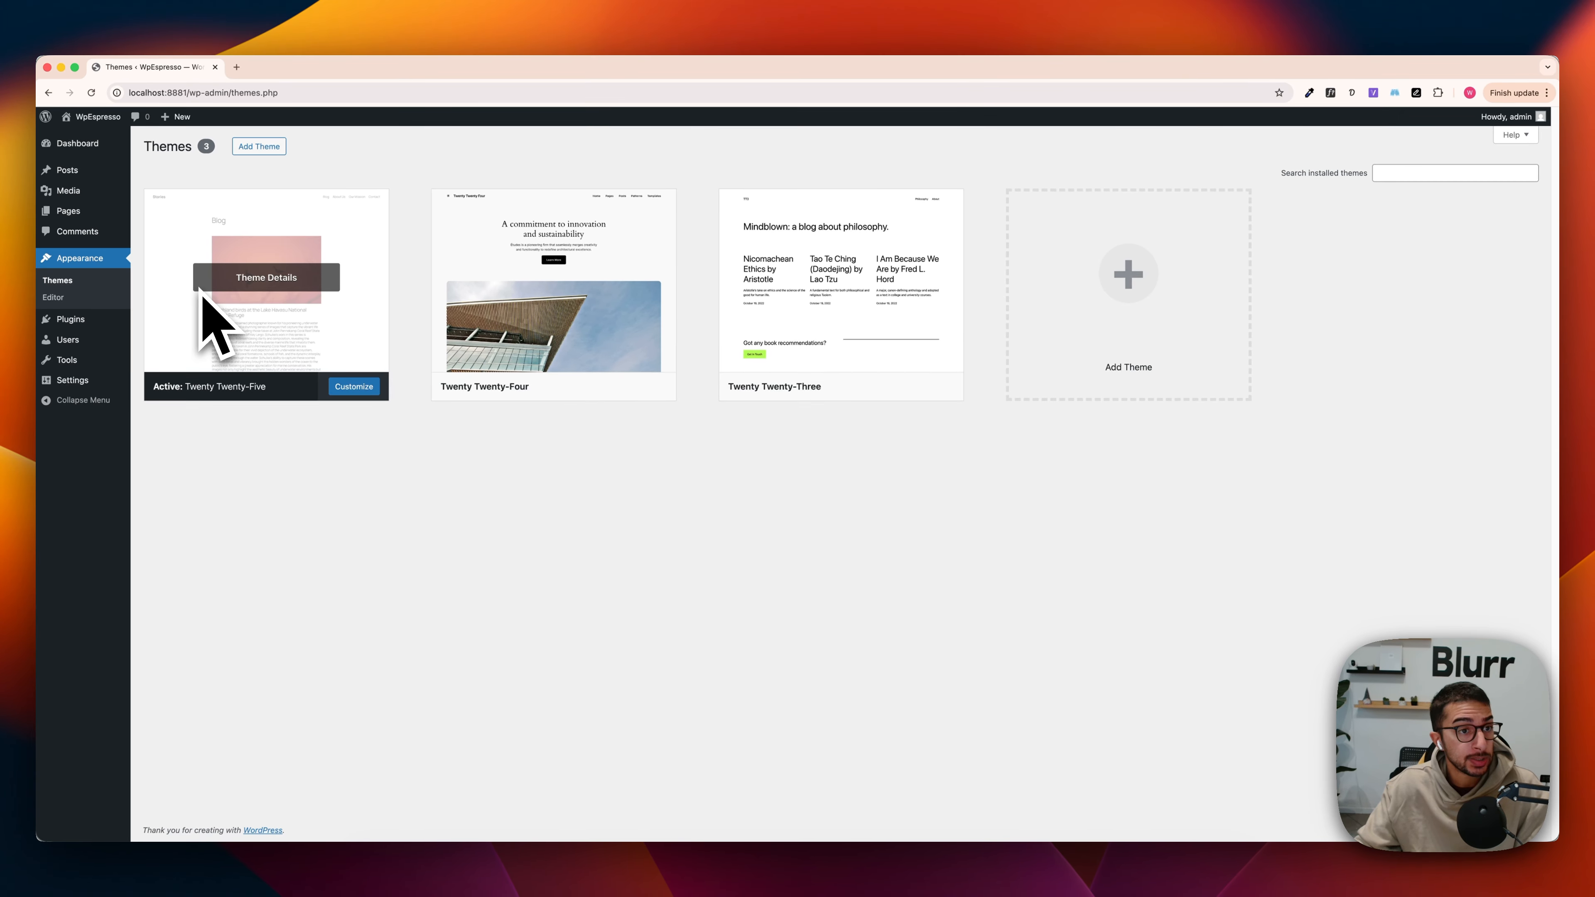
# Step: Create a new page without a starter pattern and title it "Slider"
pyautogui.moveTo(117, 216)
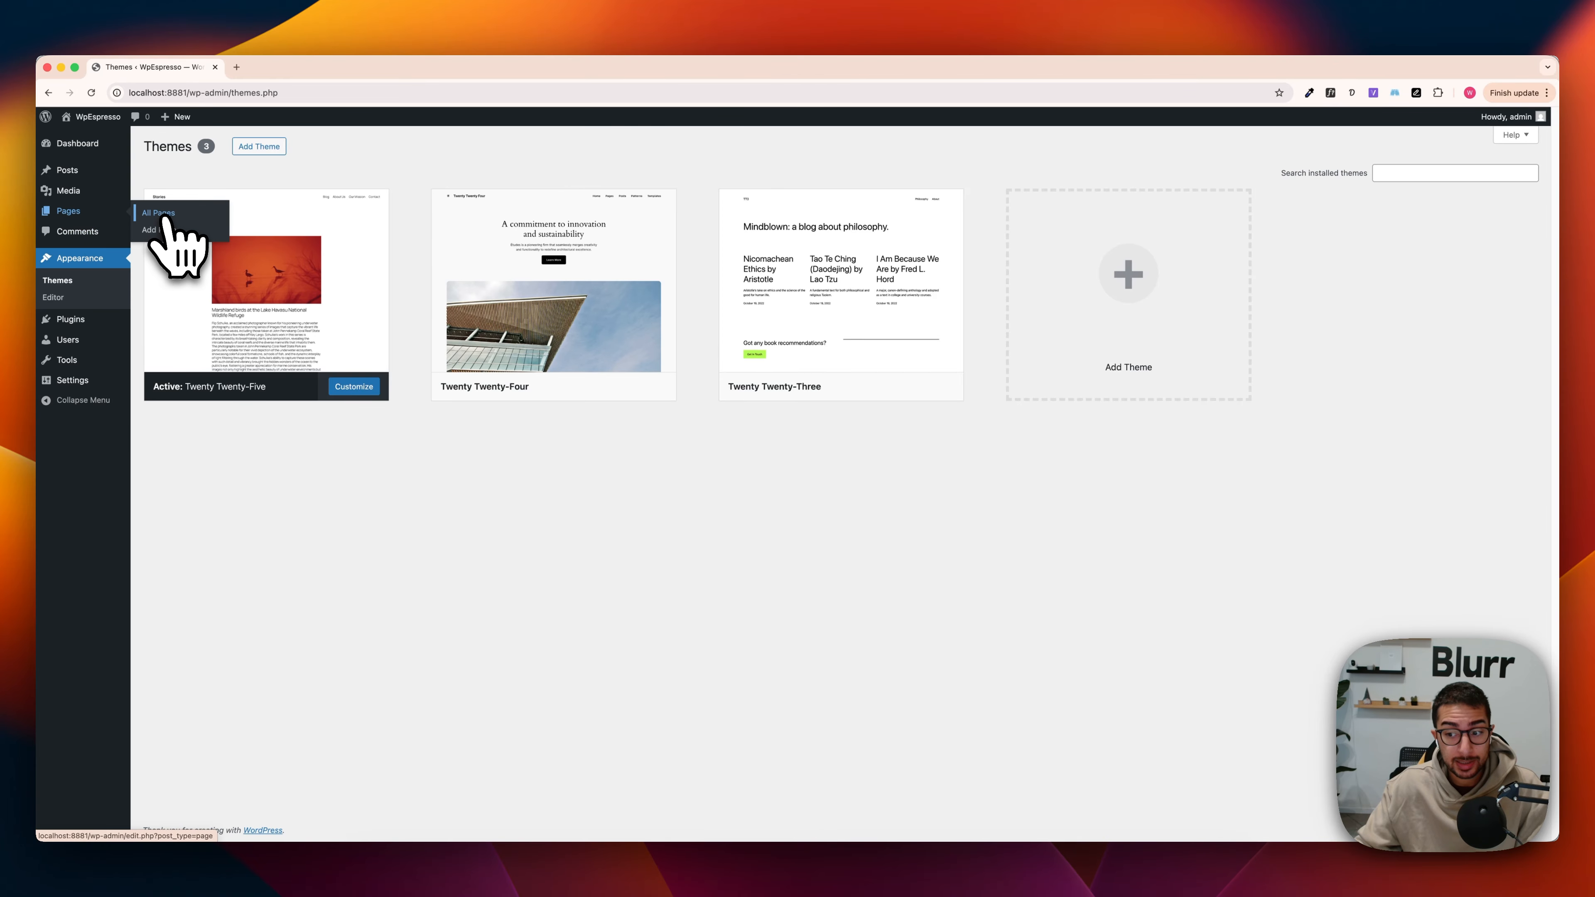
pyautogui.click(162, 214)
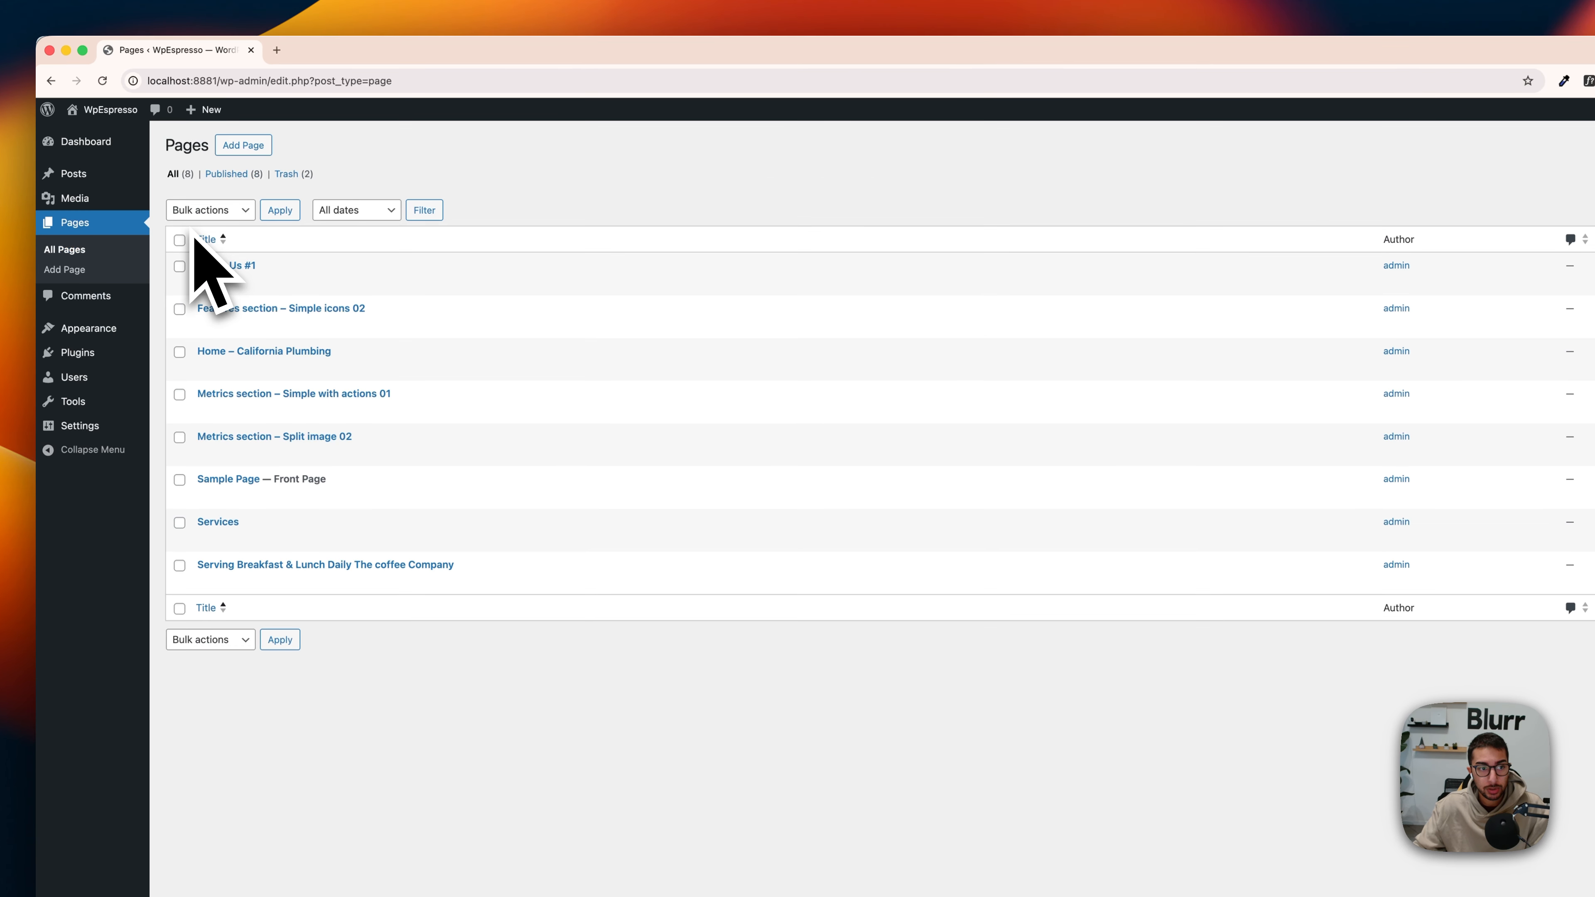
pyautogui.click(243, 145)
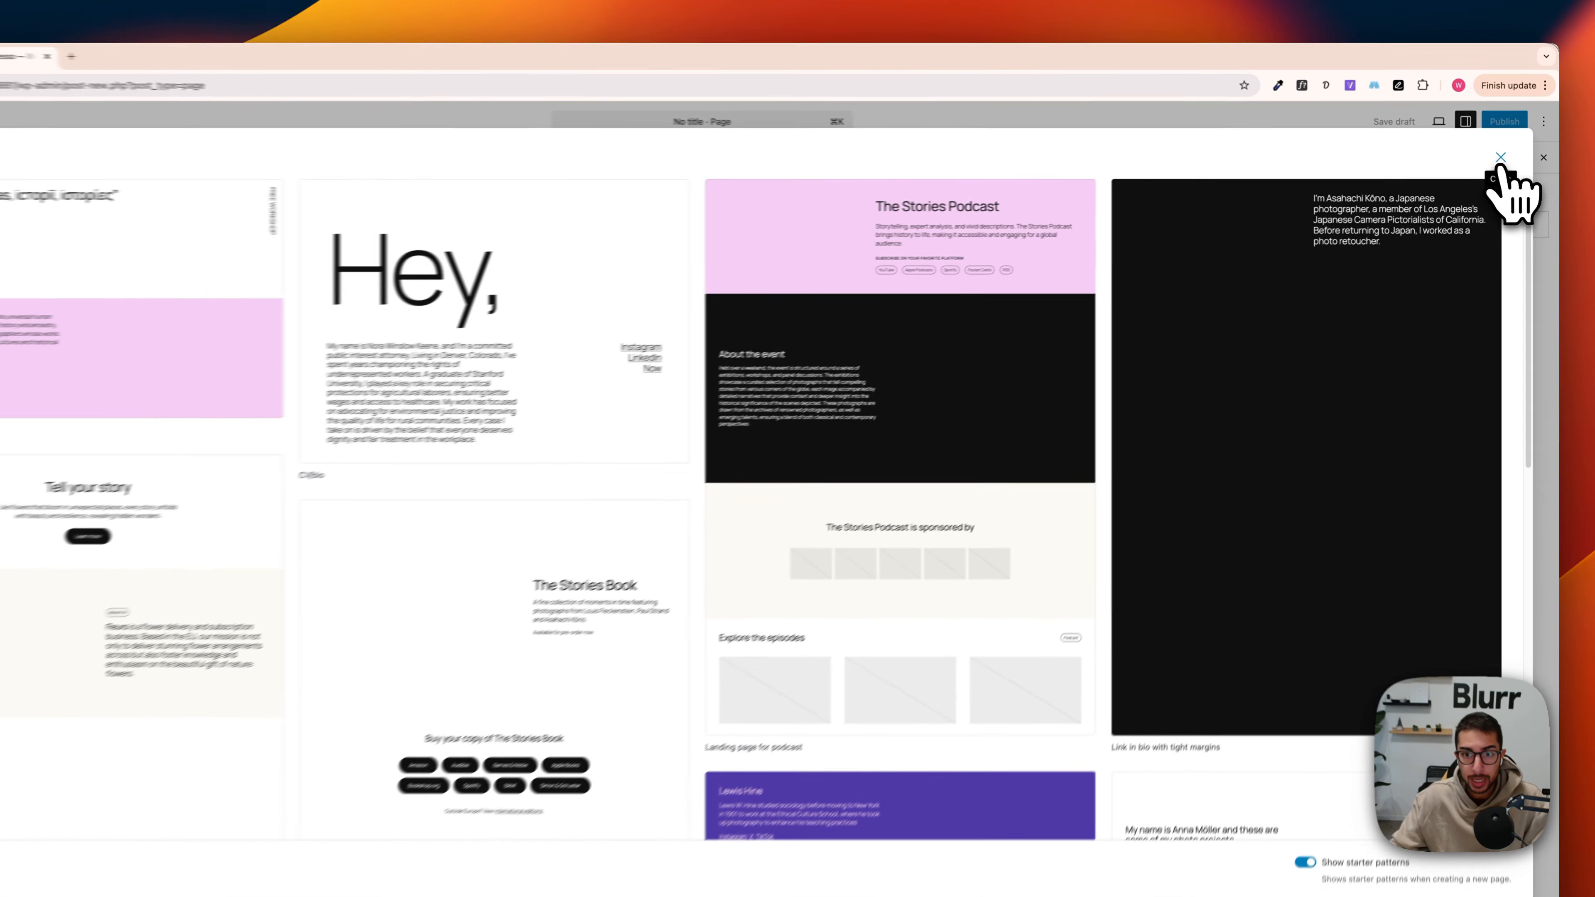
pyautogui.click(1507, 157)
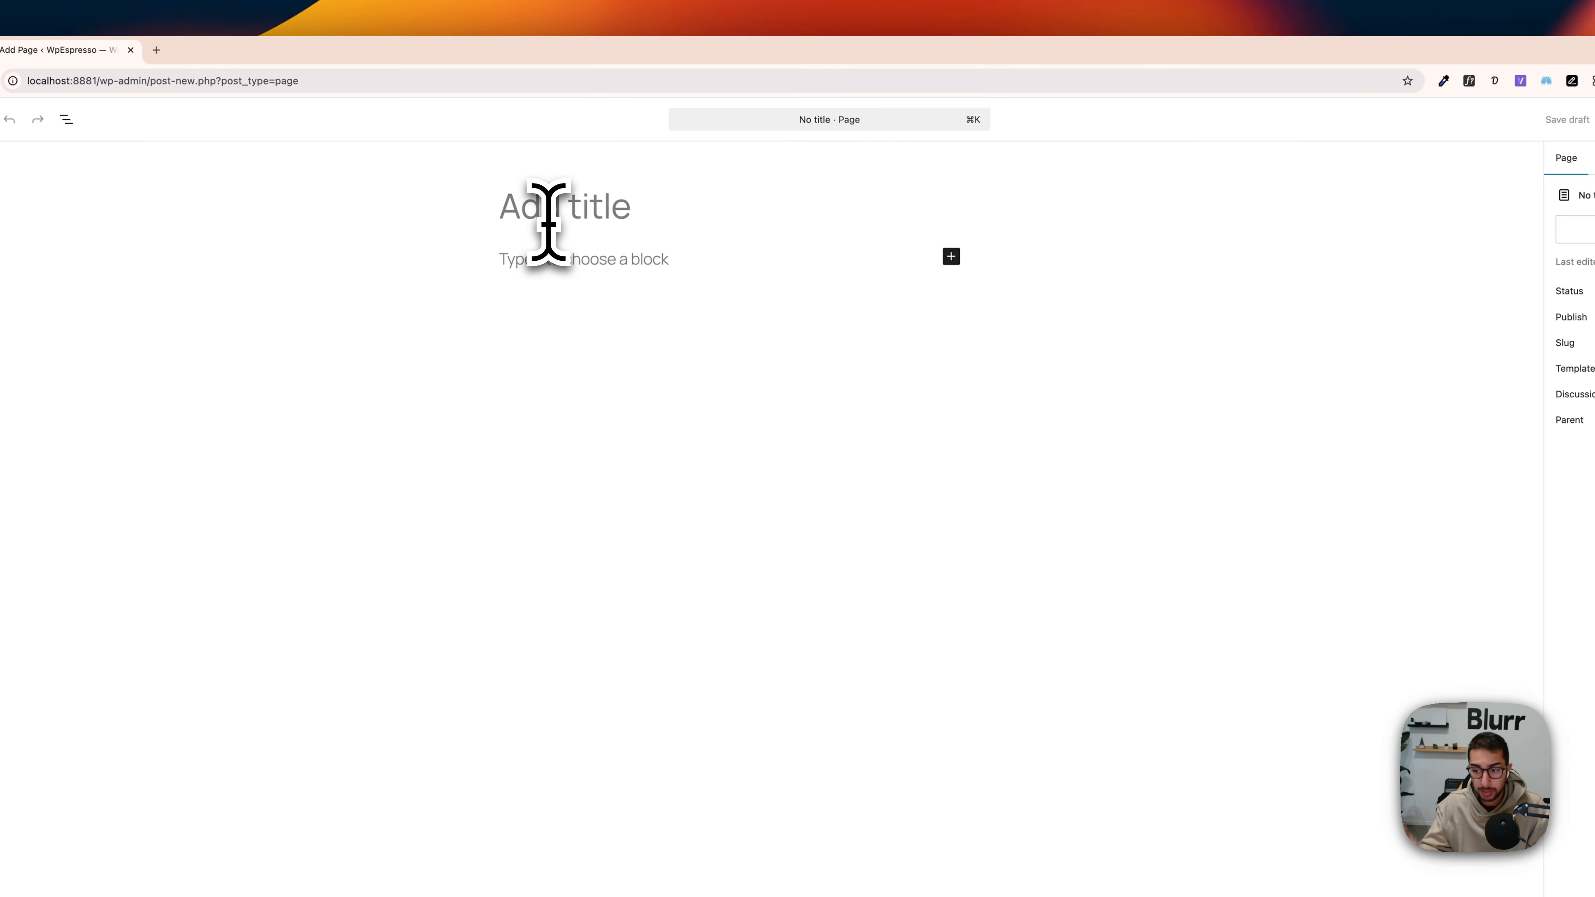
pyautogui.write('Slider')
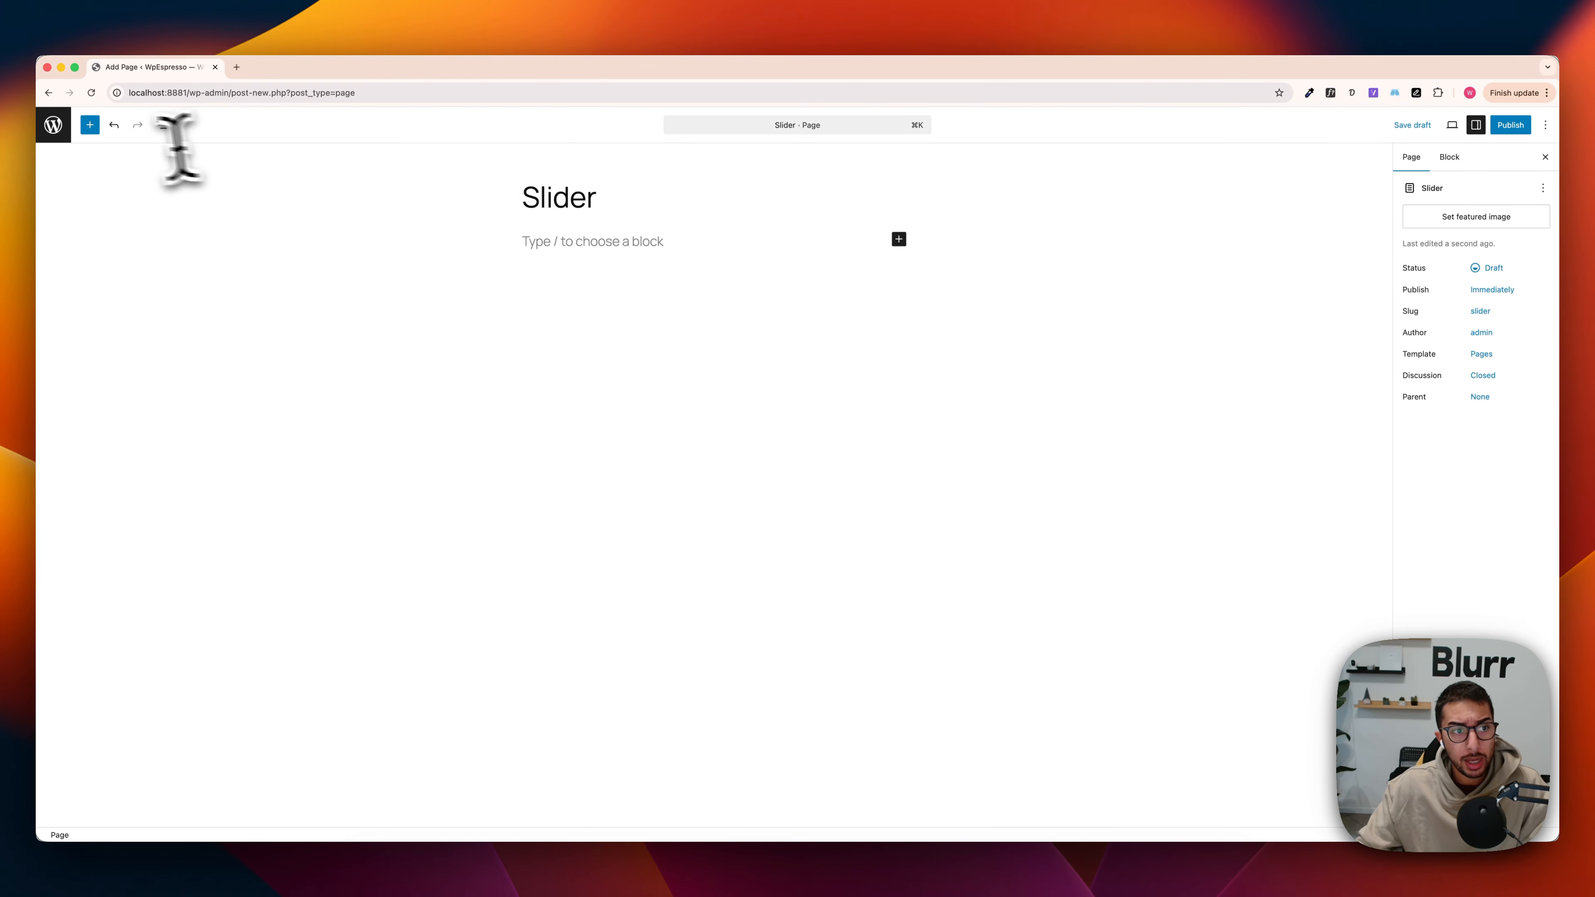
# Step: Search the block library for "slider", install and insert the Carousel Slider v2 block by Virgildia, and save the page as a draft
pyautogui.click(89, 124)
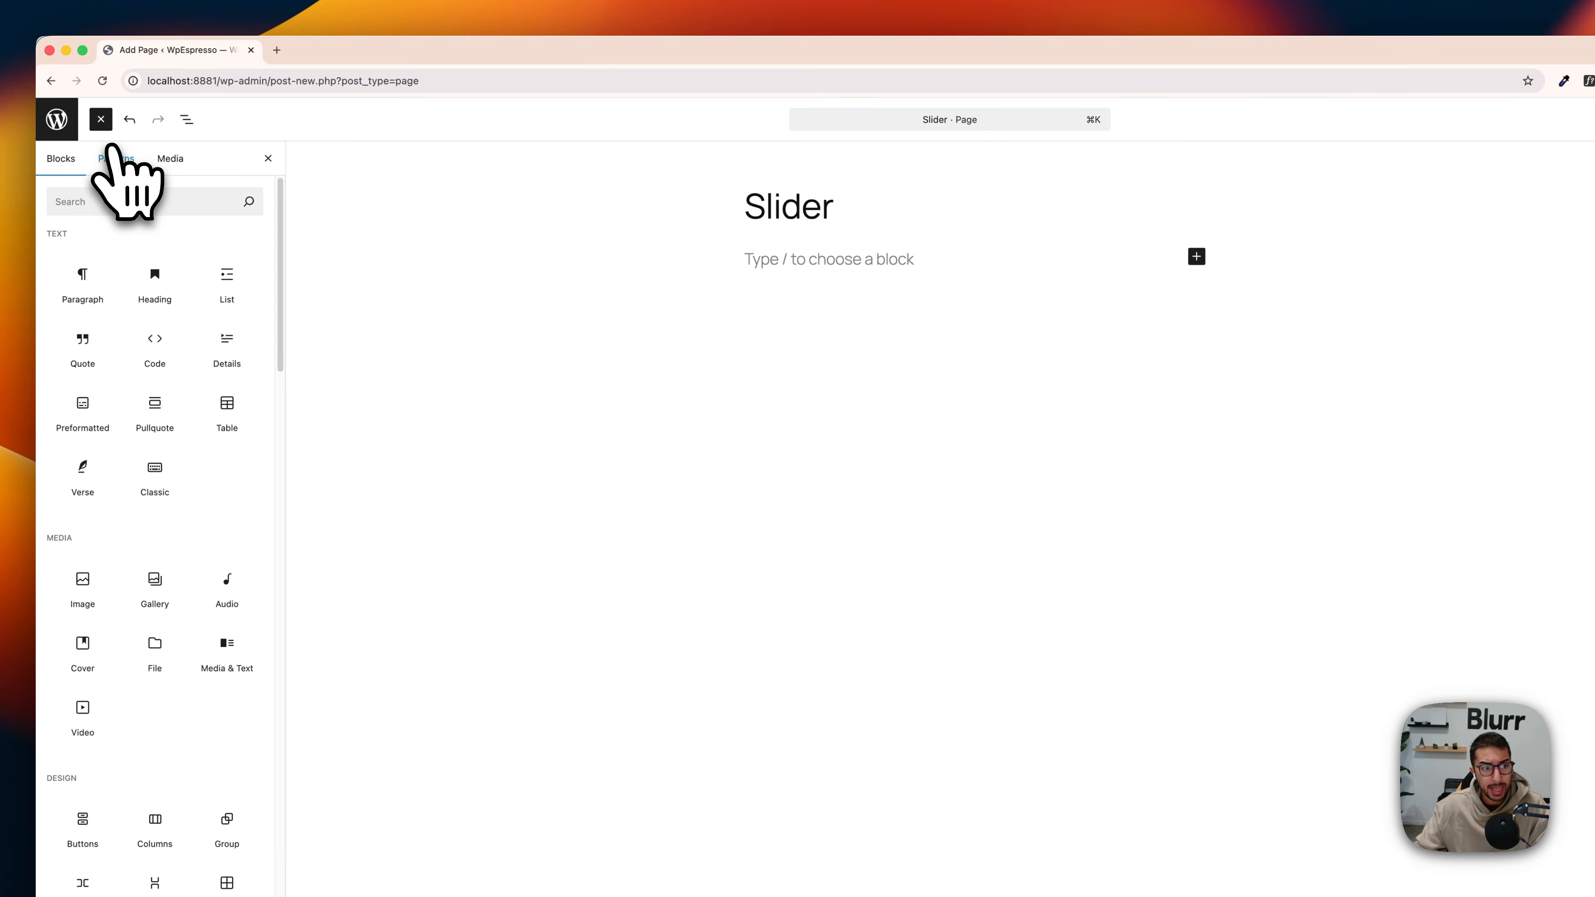
pyautogui.click(124, 201)
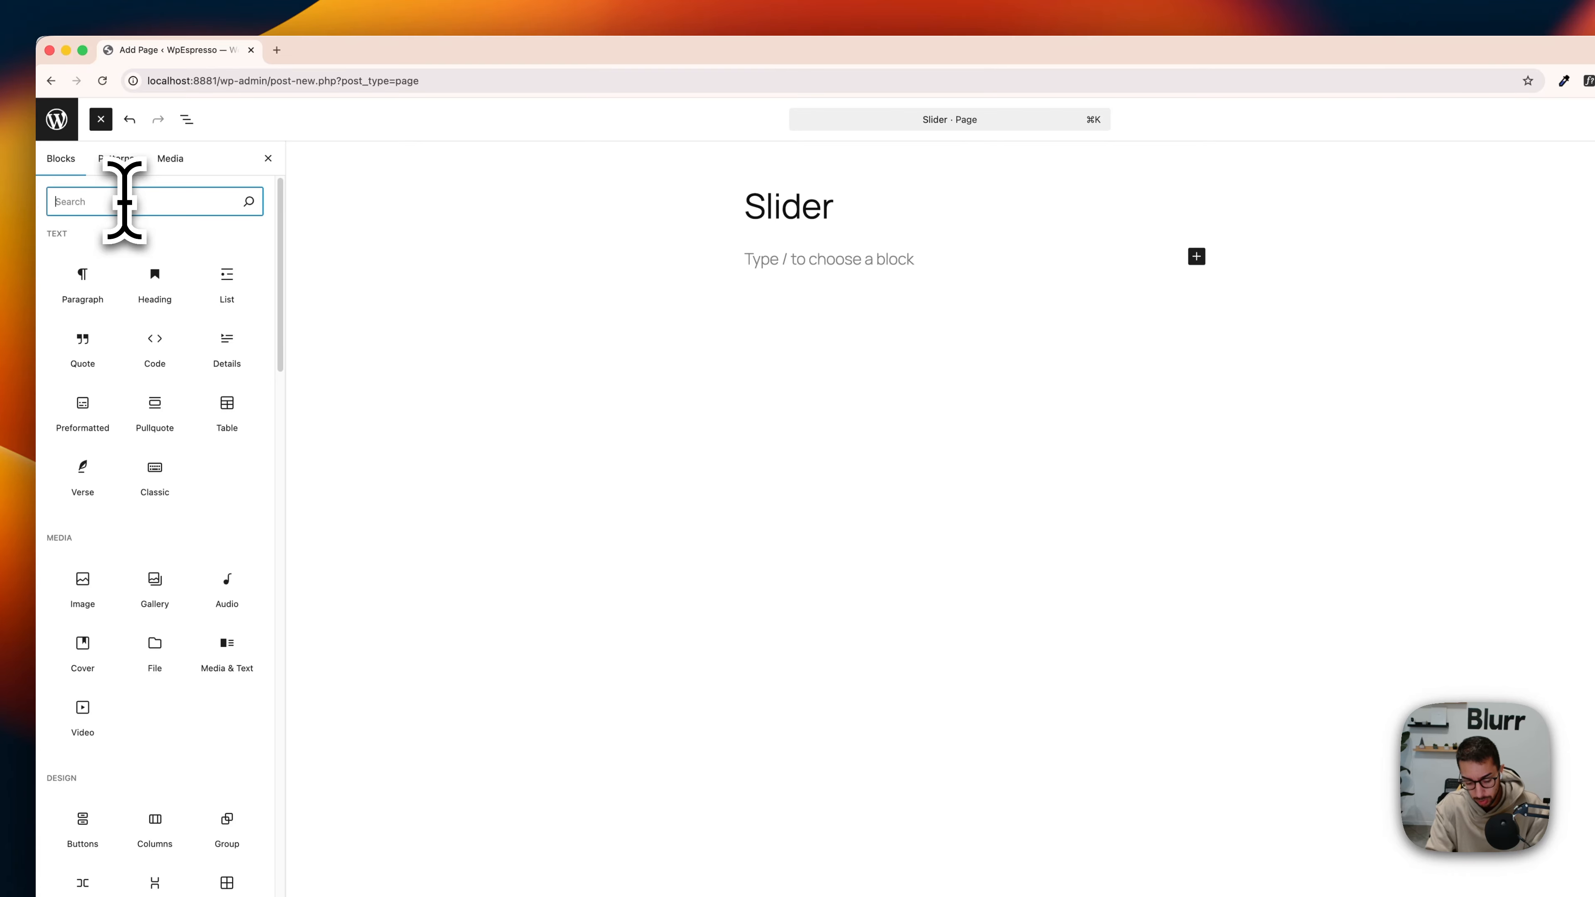
pyautogui.write('slider')
pyautogui.press('BackSpace')
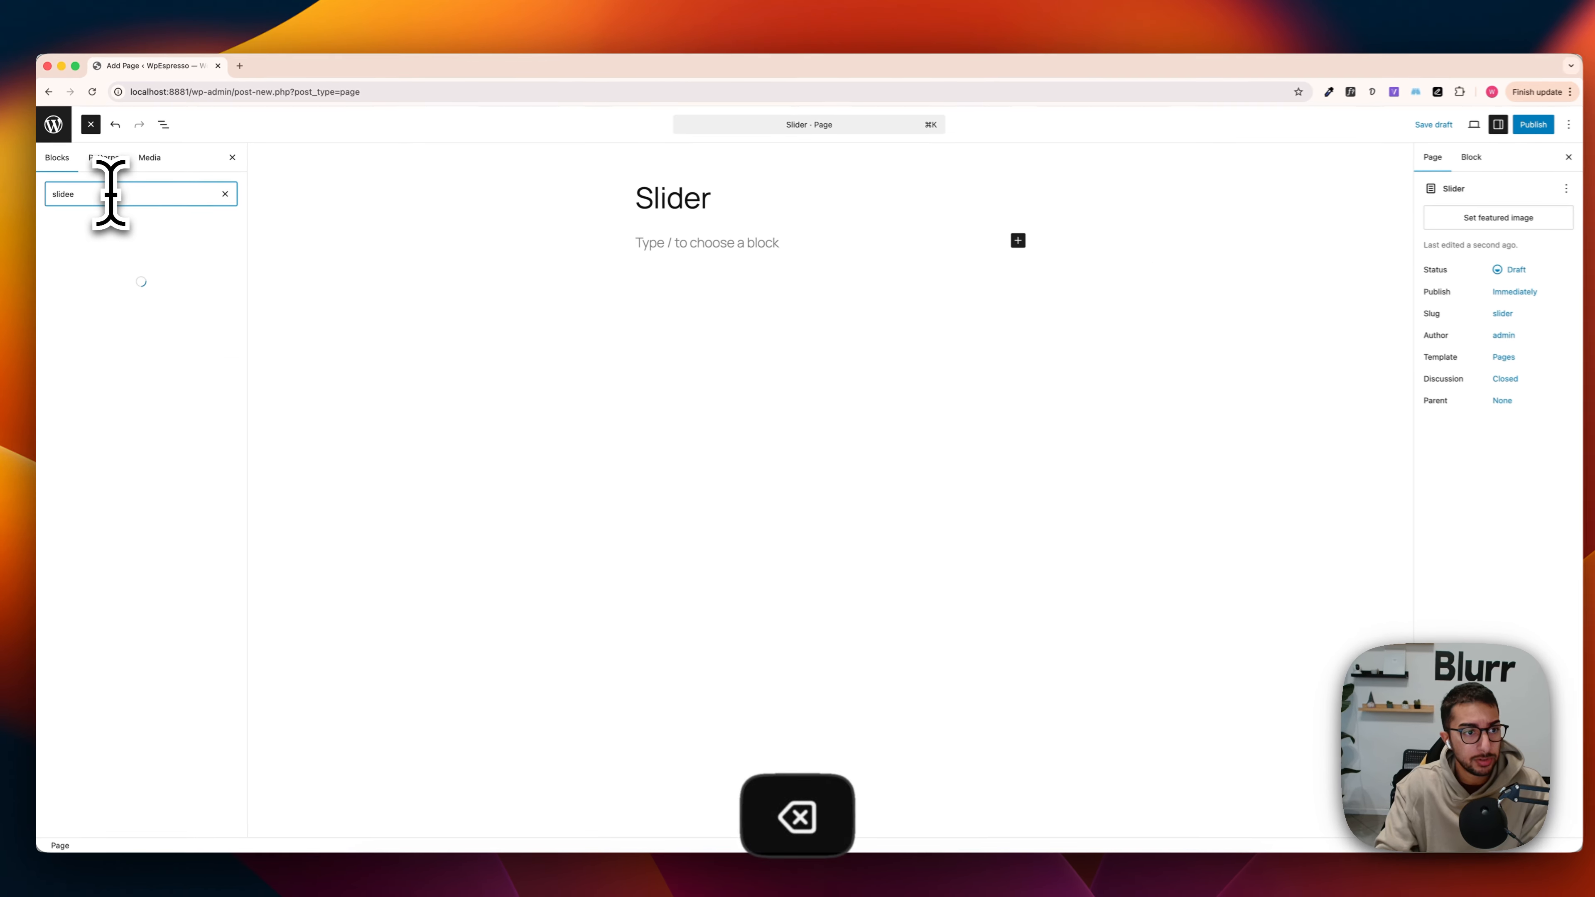
pyautogui.write('r')
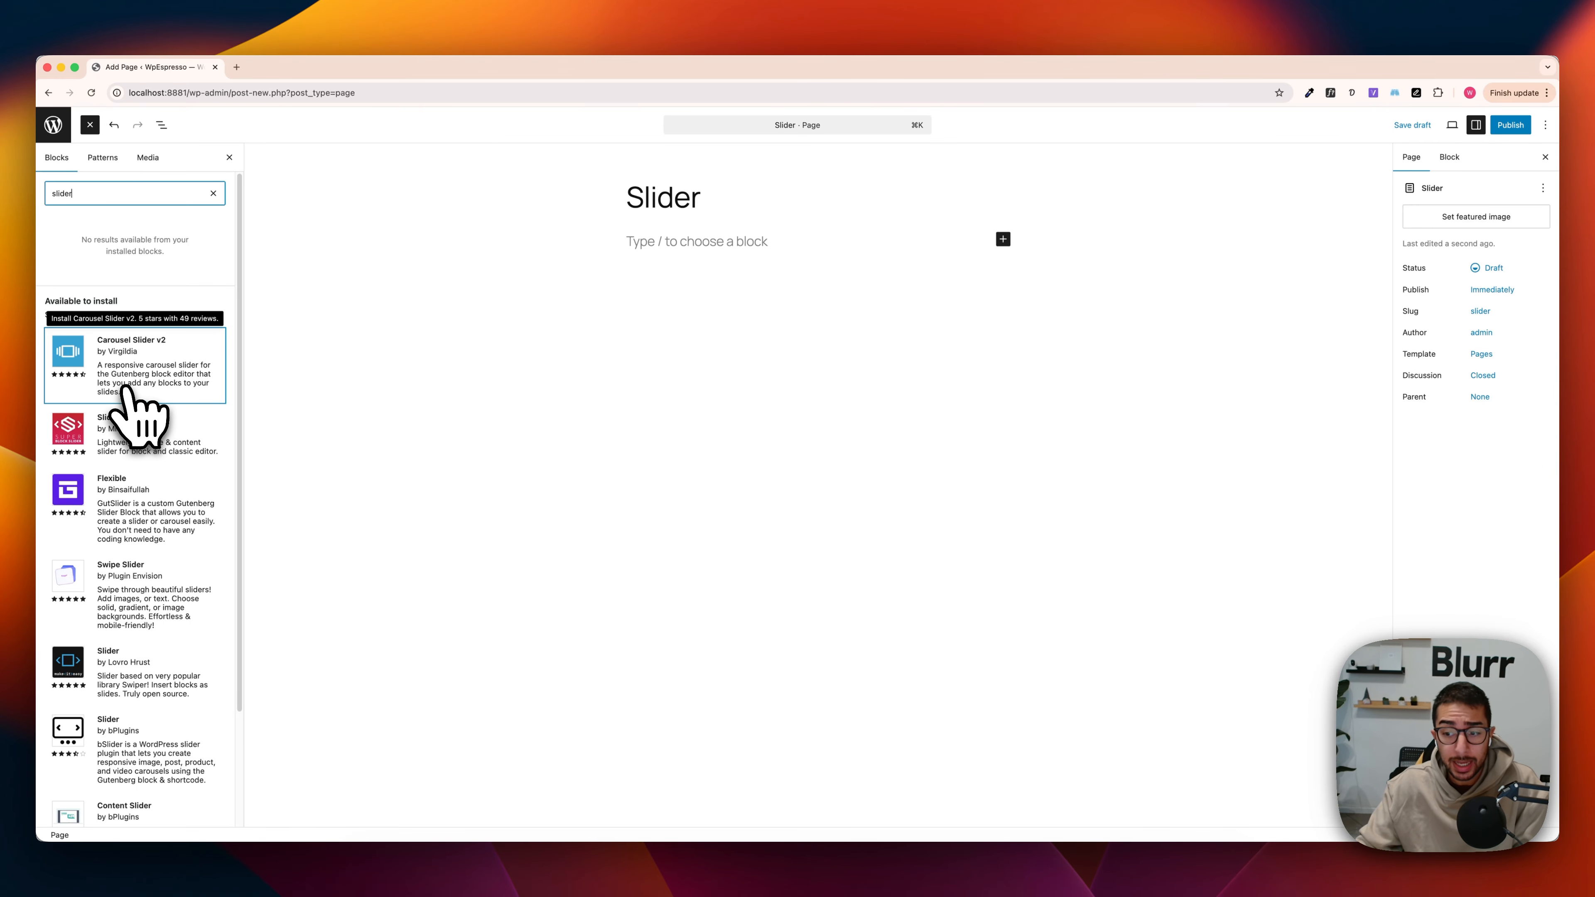
pyautogui.click(125, 385)
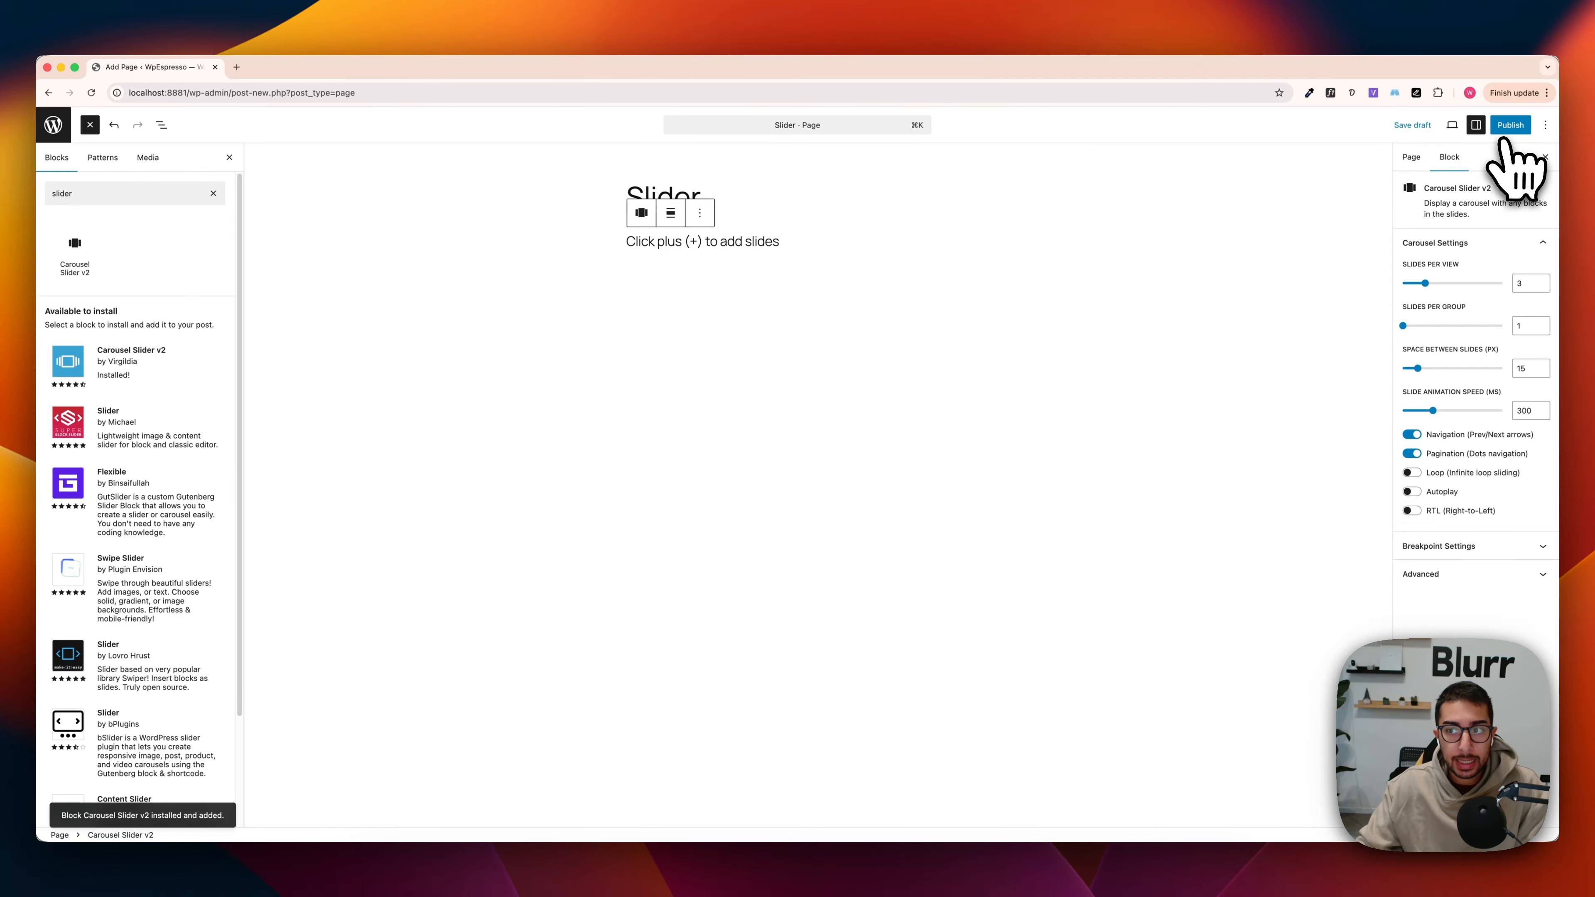
pyautogui.click(1412, 125)
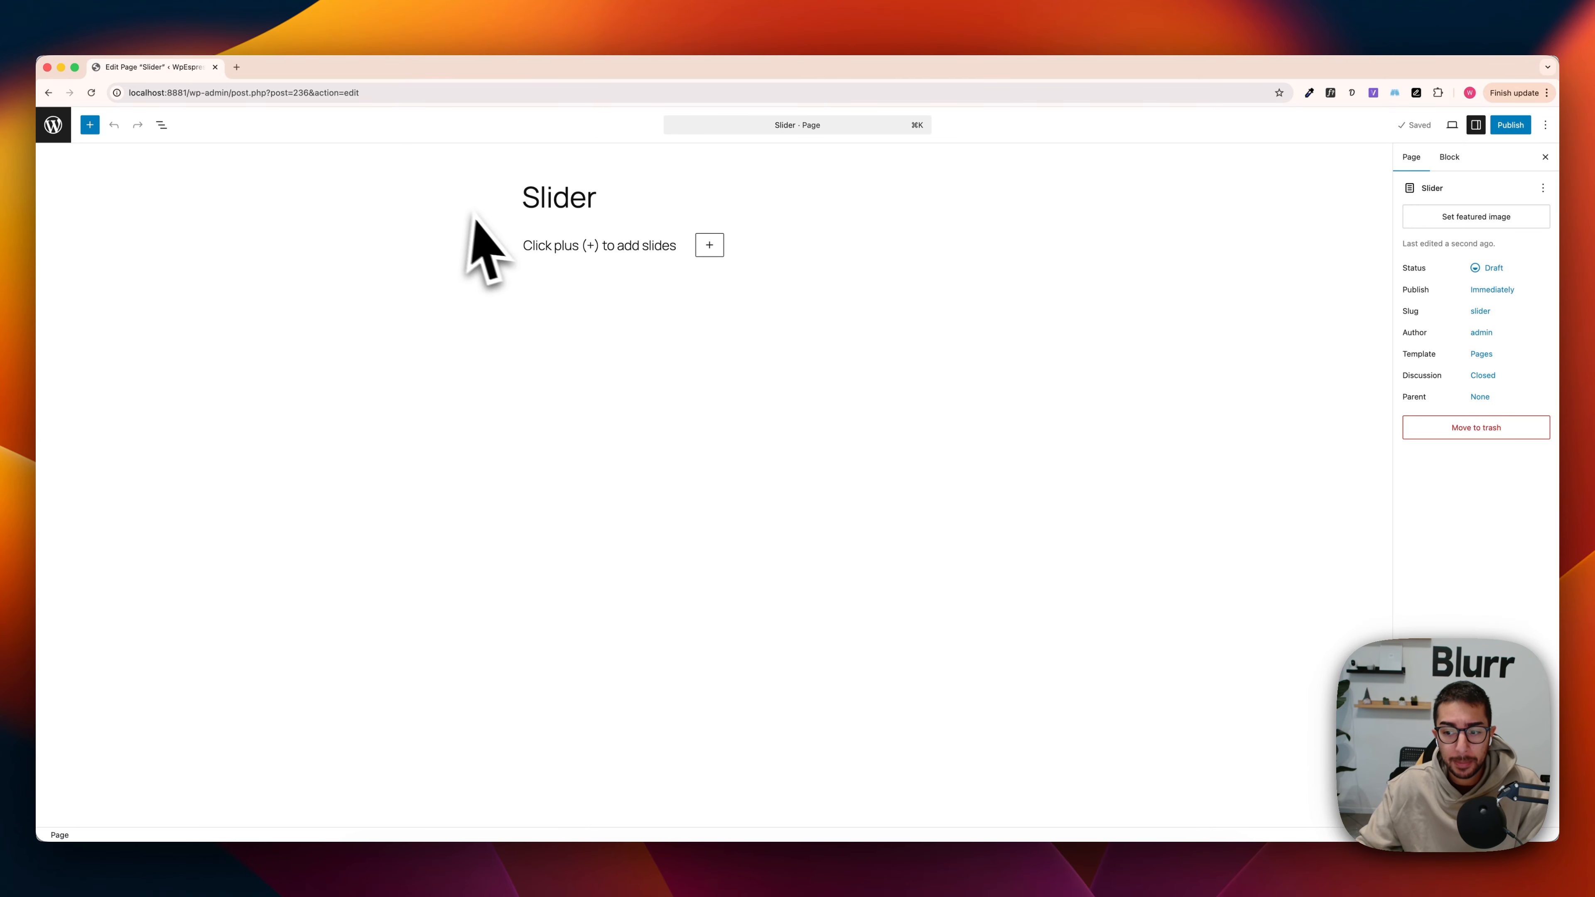
# Step: Show the page's block structure in List View and add a first slide to the Carousel Slider v2 block
pyautogui.click(162, 124)
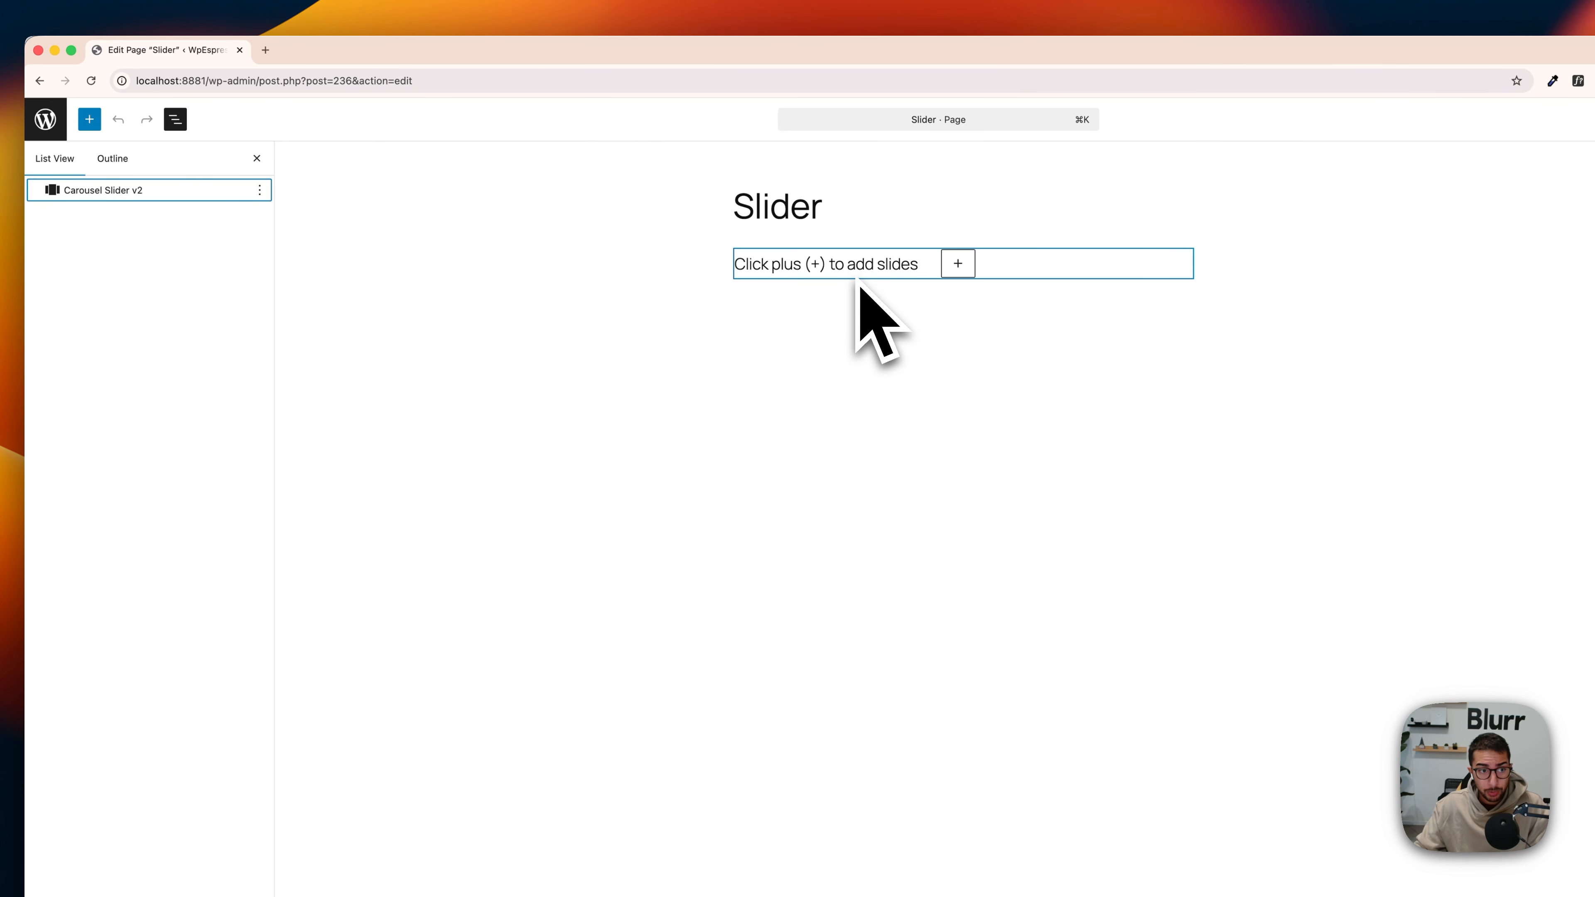
pyautogui.click(175, 119)
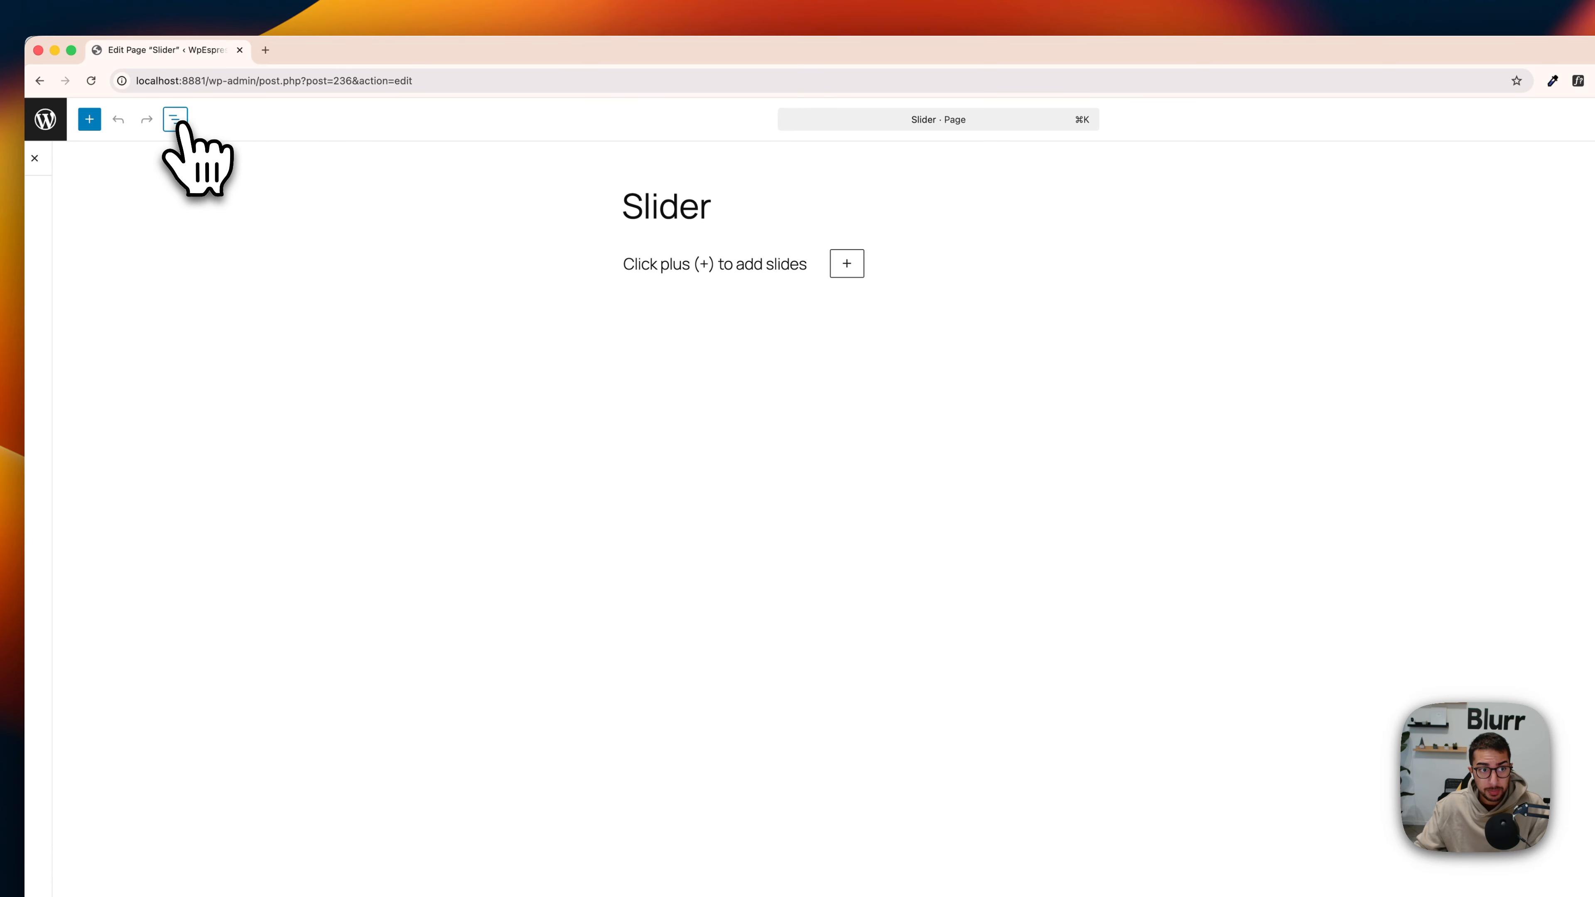
pyautogui.click(175, 119)
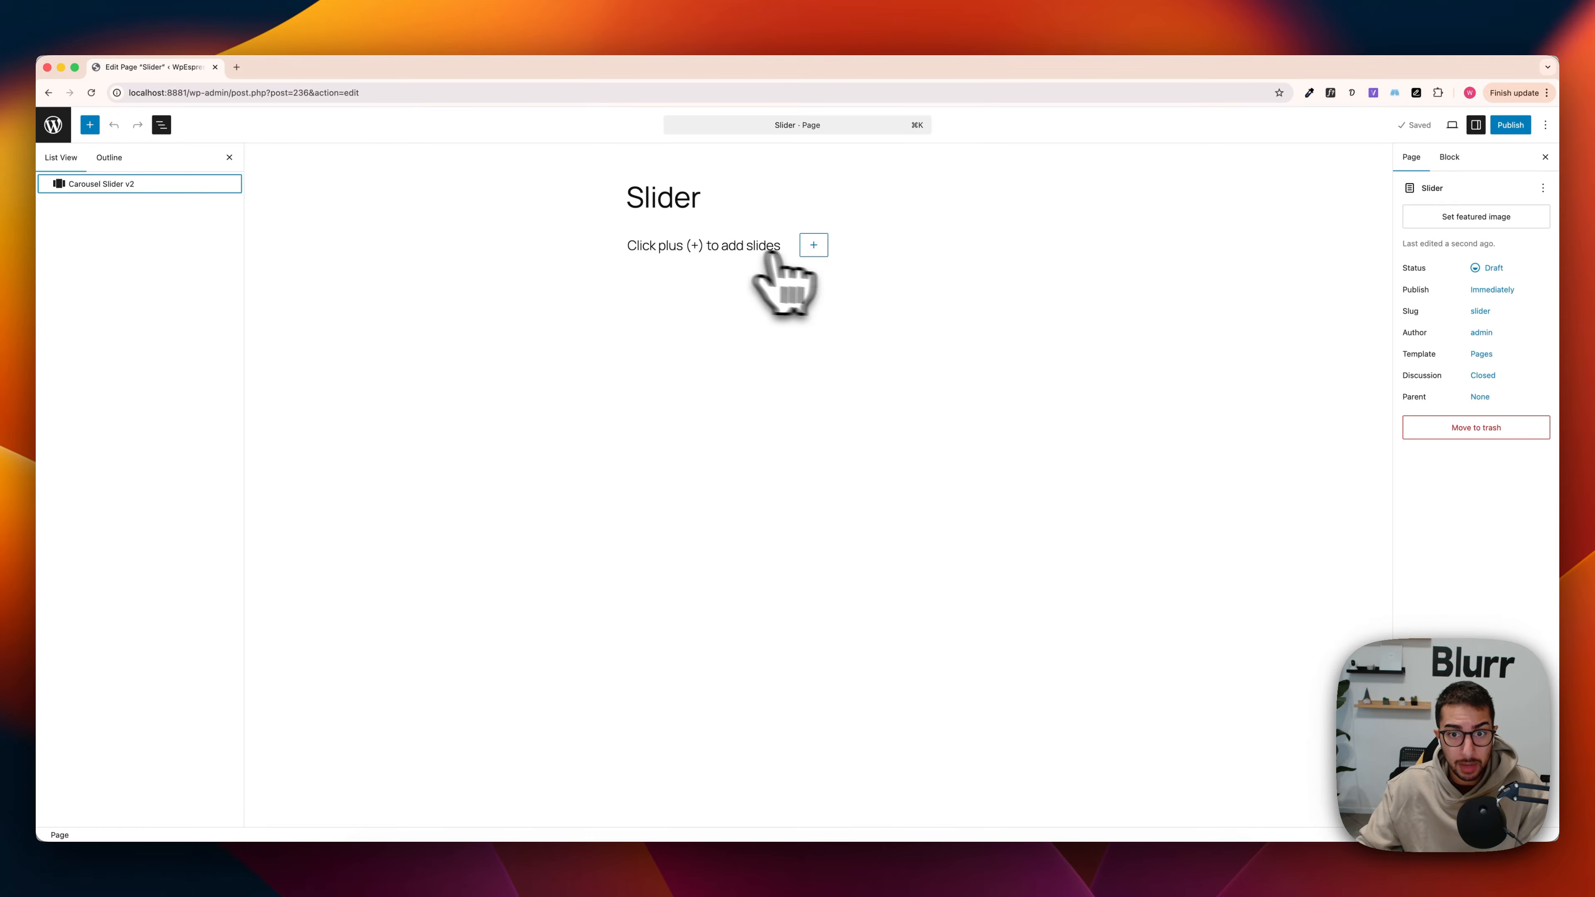
pyautogui.click(814, 245)
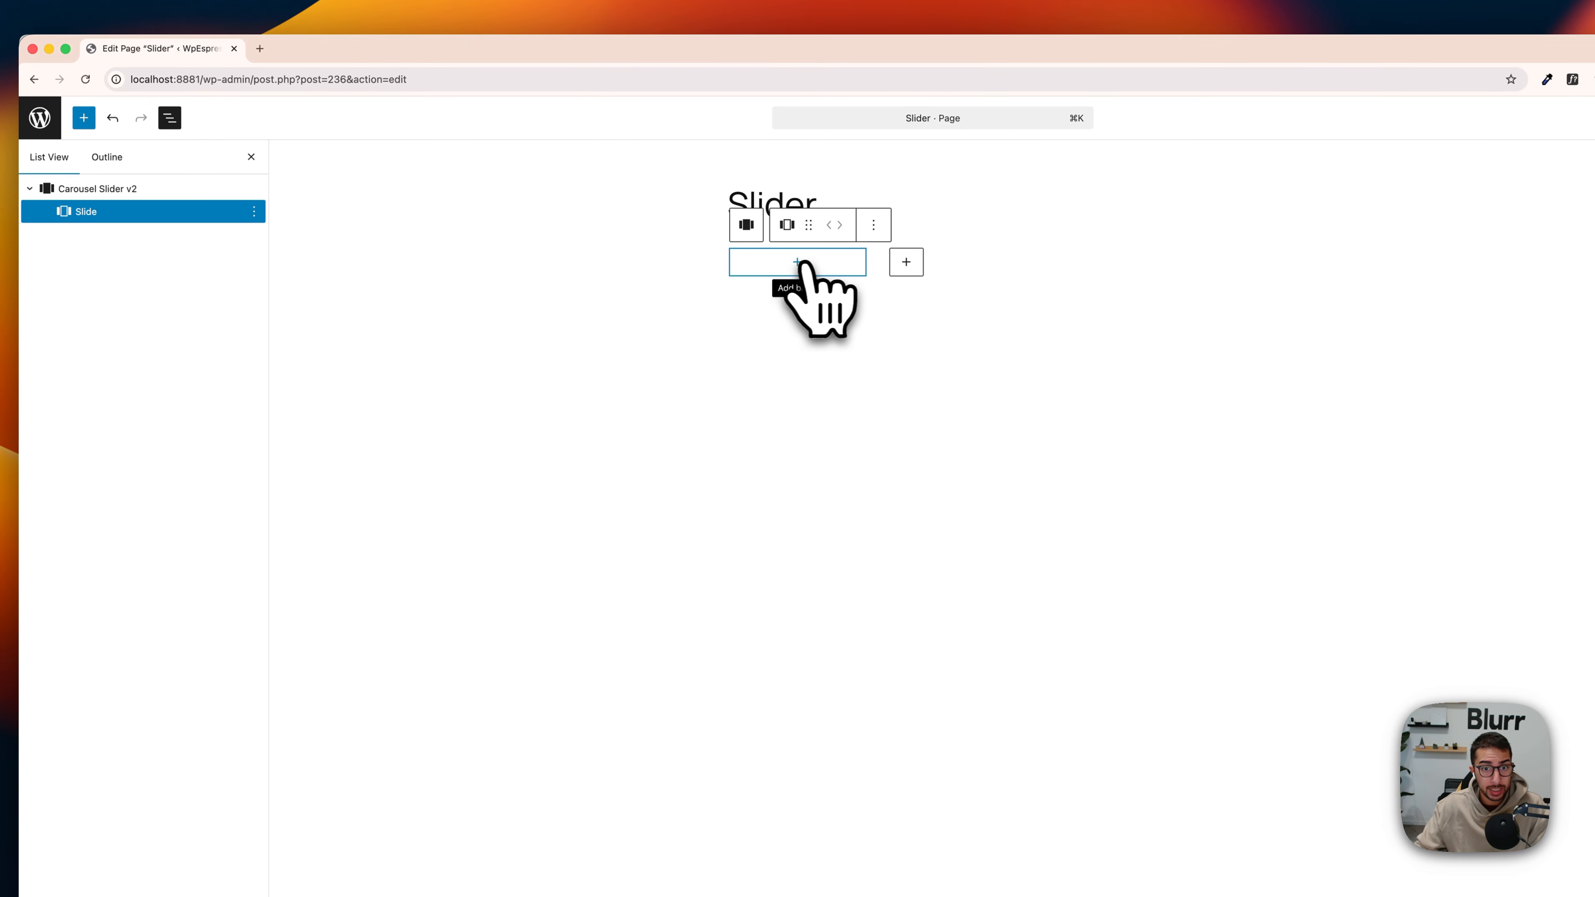
# Step: Insert a Cover block in the slide and use the white and ginger kitten photo from the Media Library as its background
pyautogui.click(801, 268)
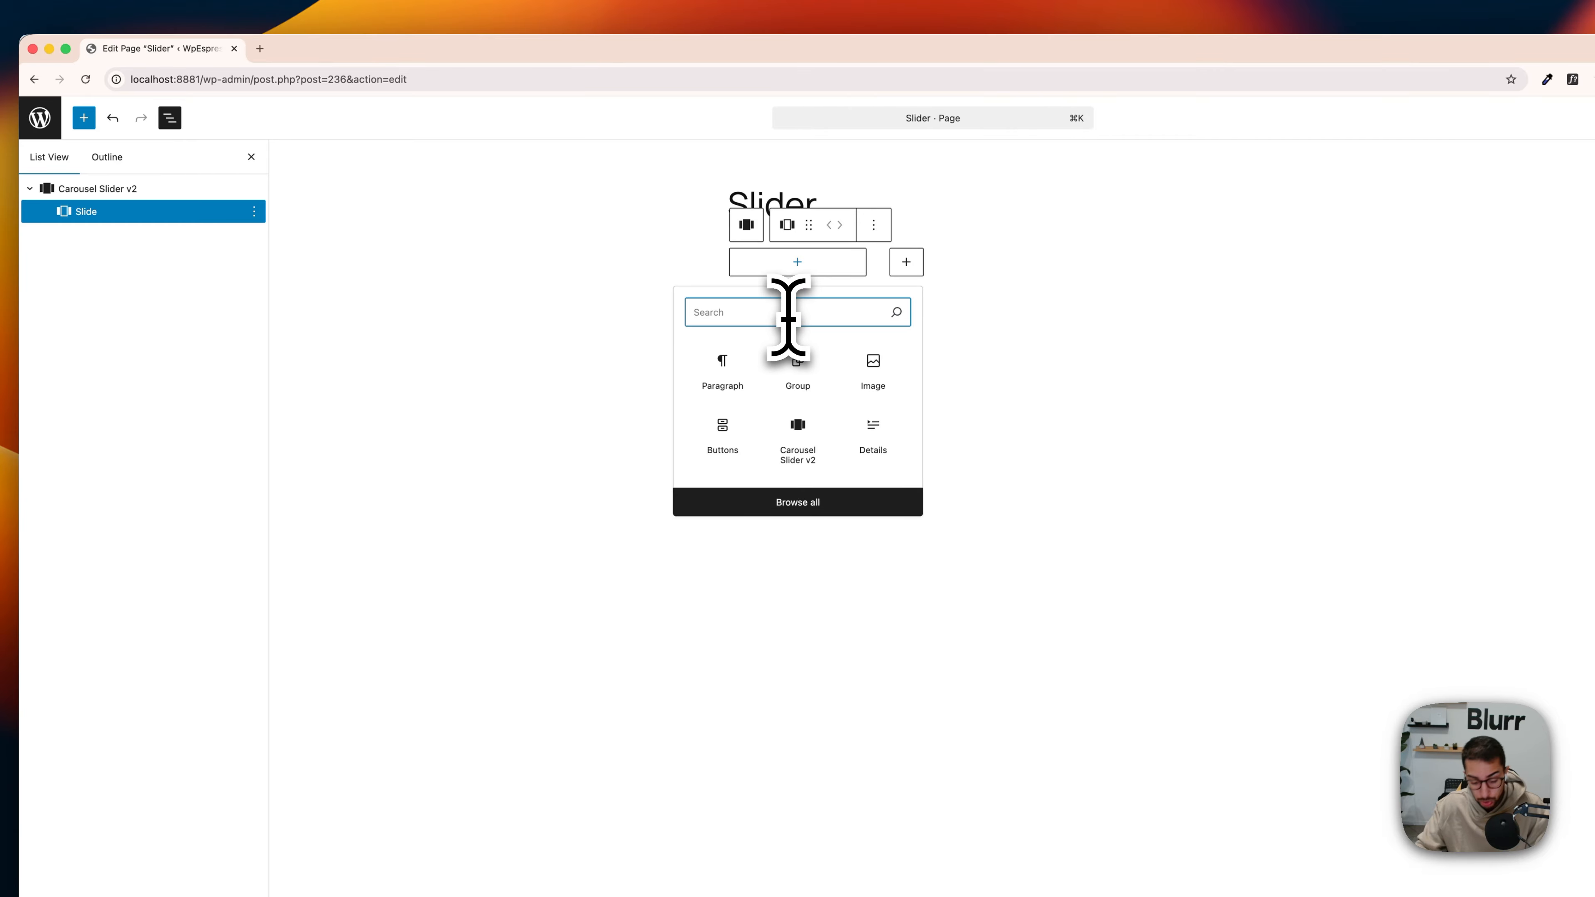
pyautogui.write('cover')
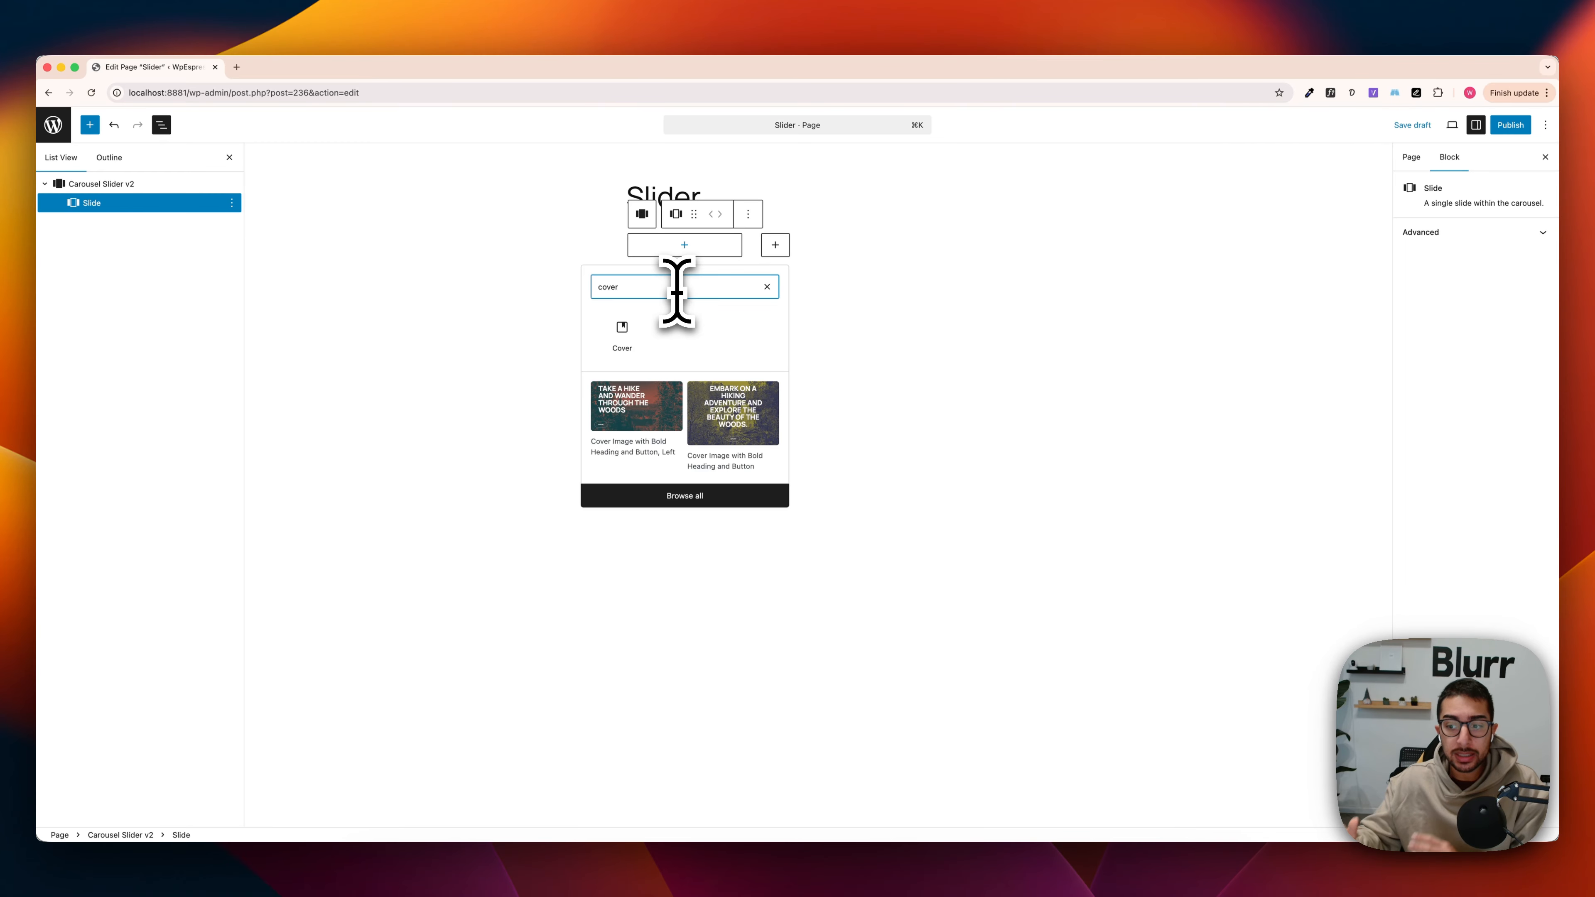
pyautogui.click(633, 337)
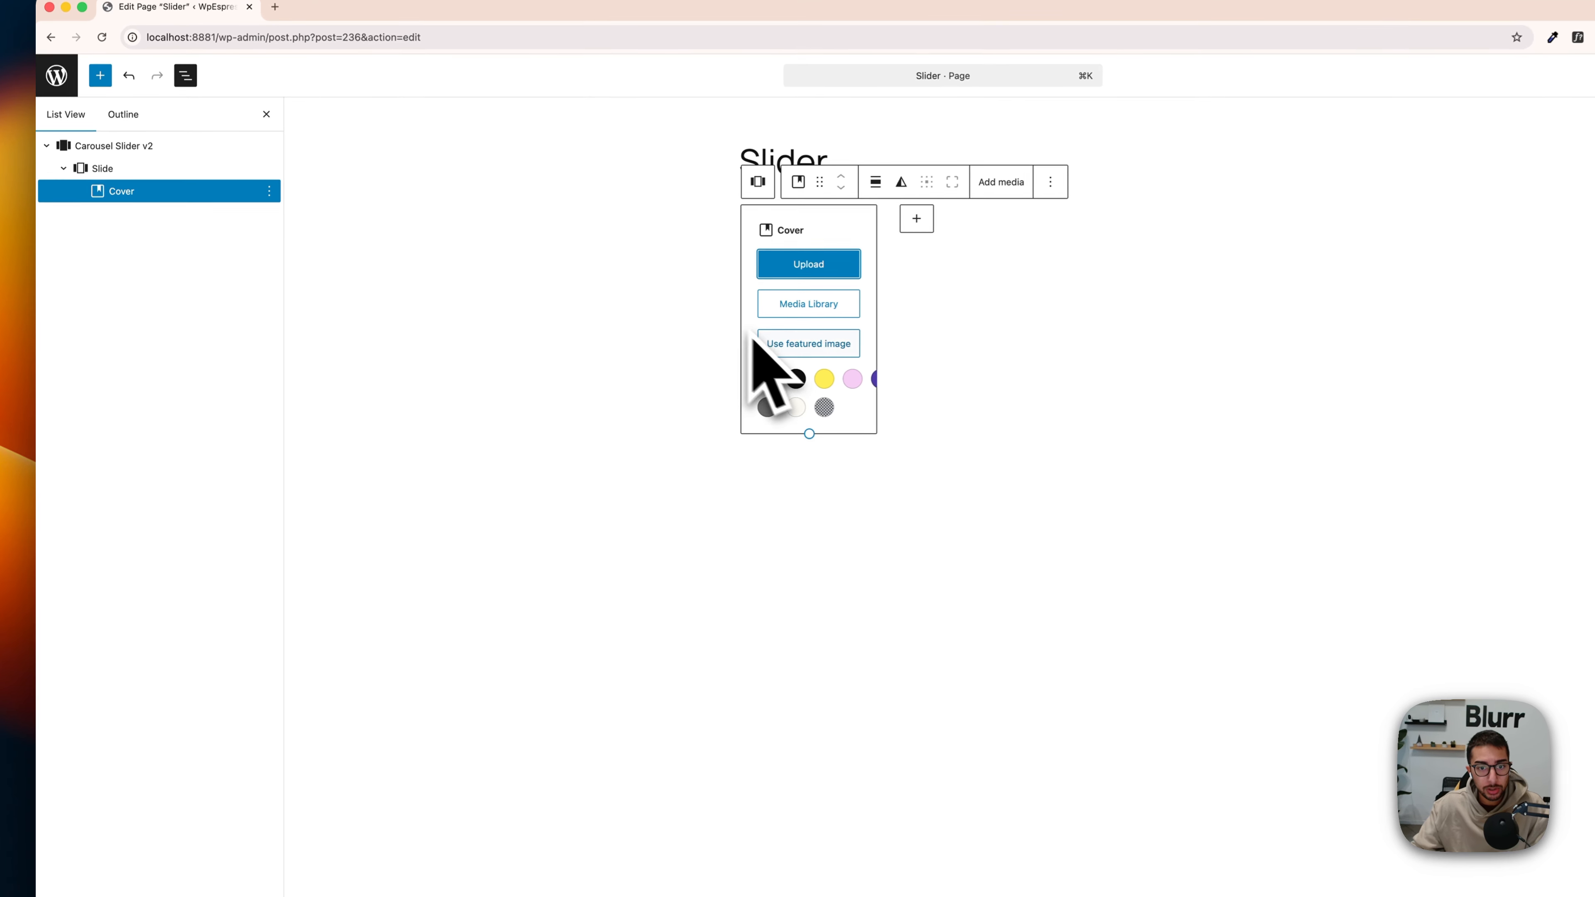
pyautogui.click(815, 303)
pyautogui.click(139, 295)
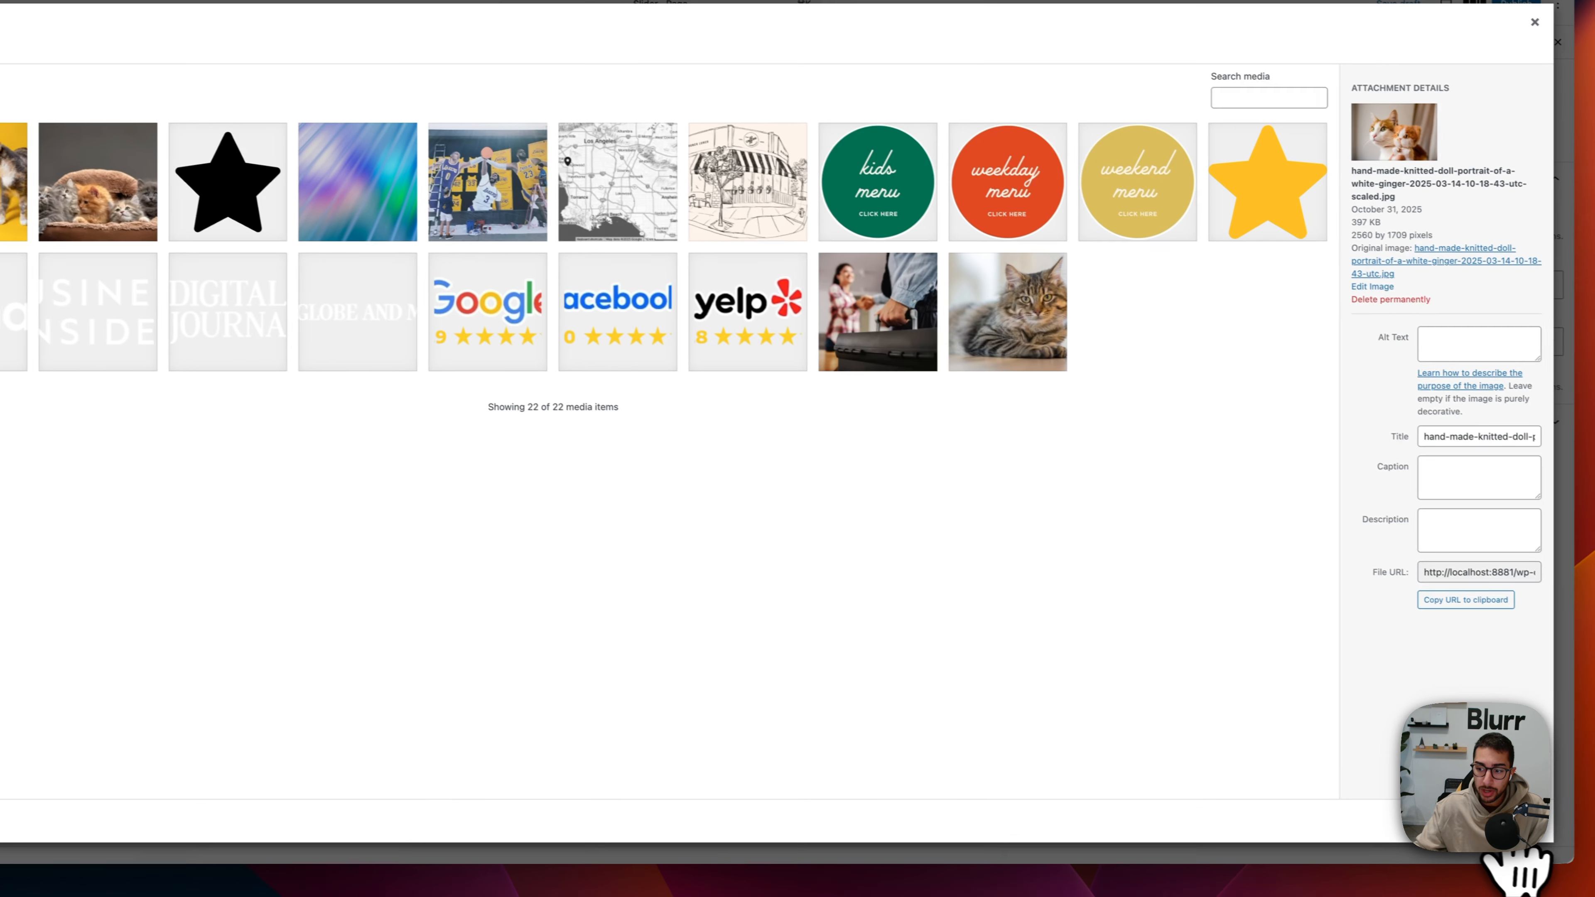
pyautogui.click(1499, 848)
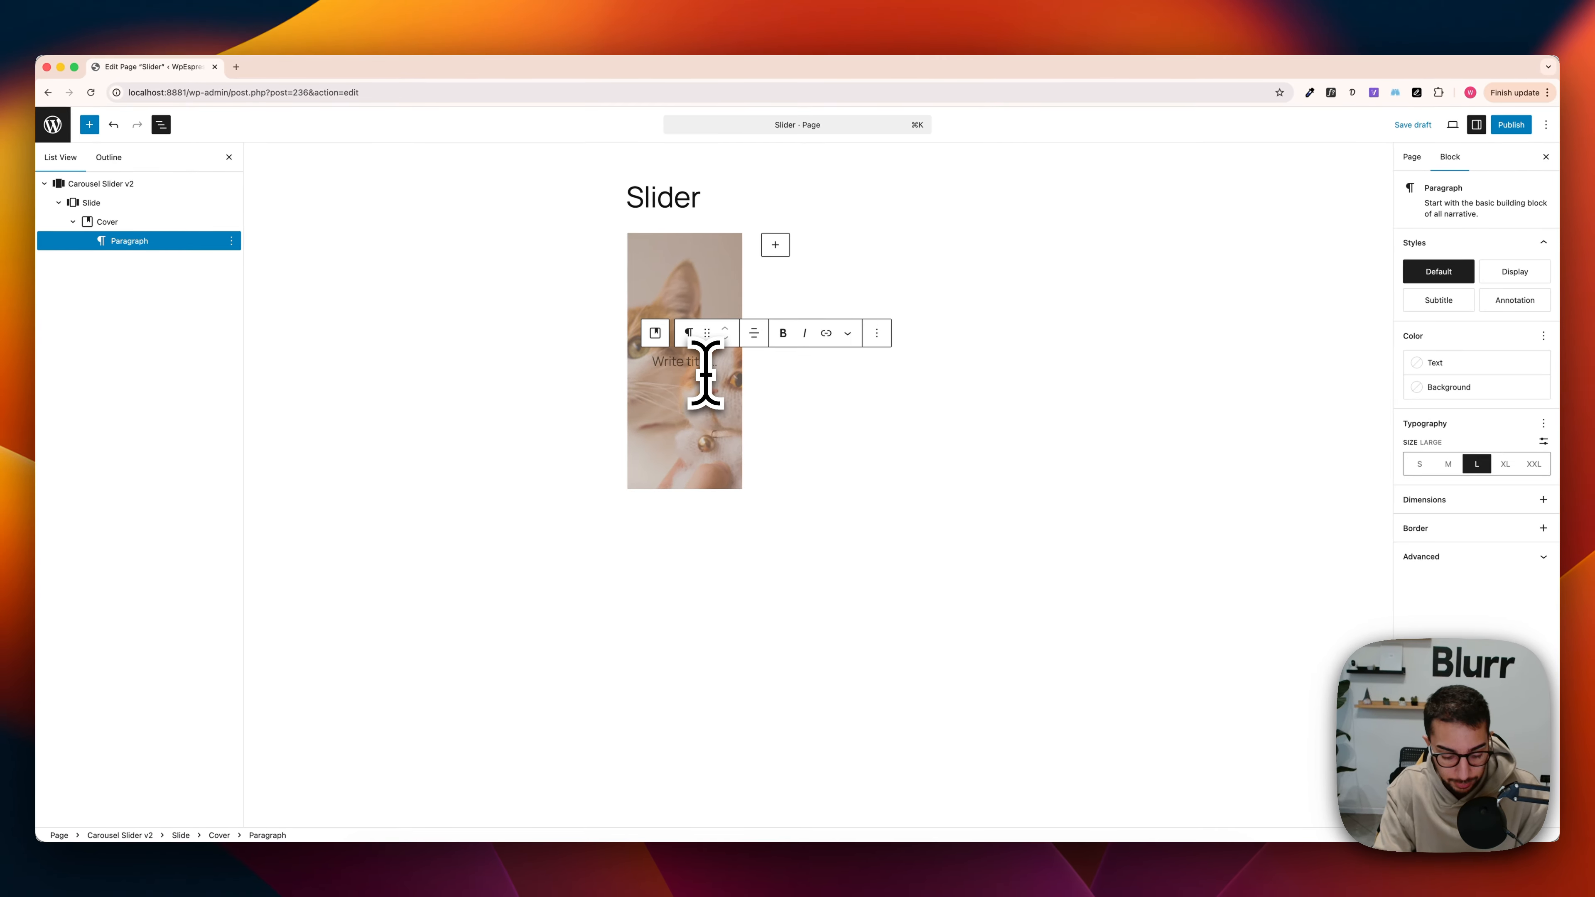
# Step: Write "Beautiful cat puppet" as the title text on the cover, with "Beautiful" spelled correctly
pyautogui.write('ful ')
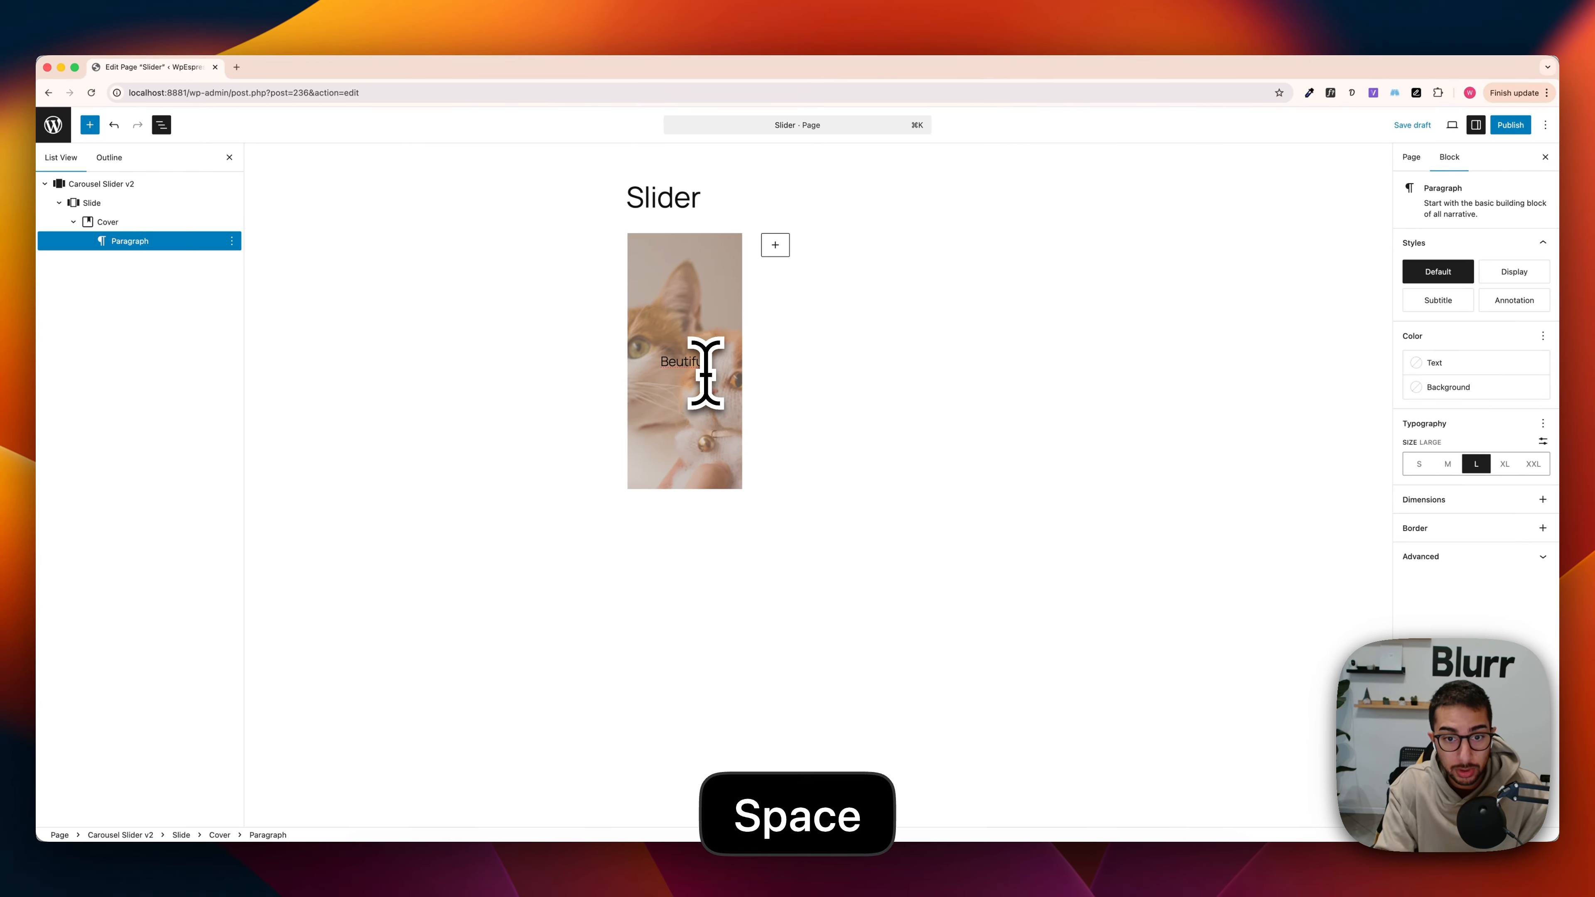
pyautogui.write('cat ')
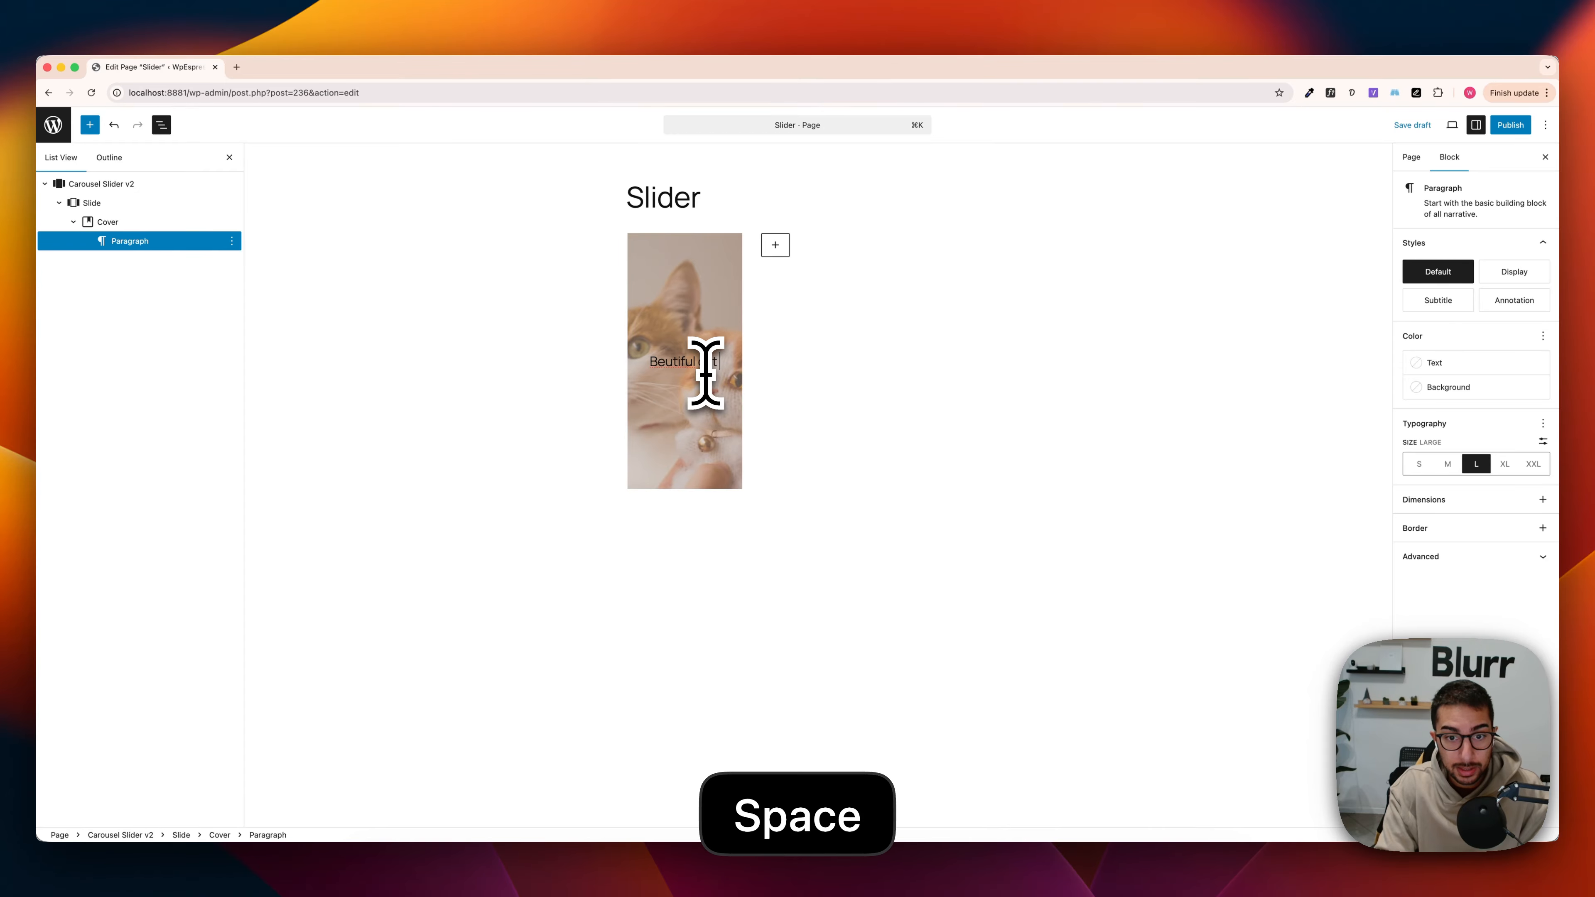
pyautogui.write('puppy')
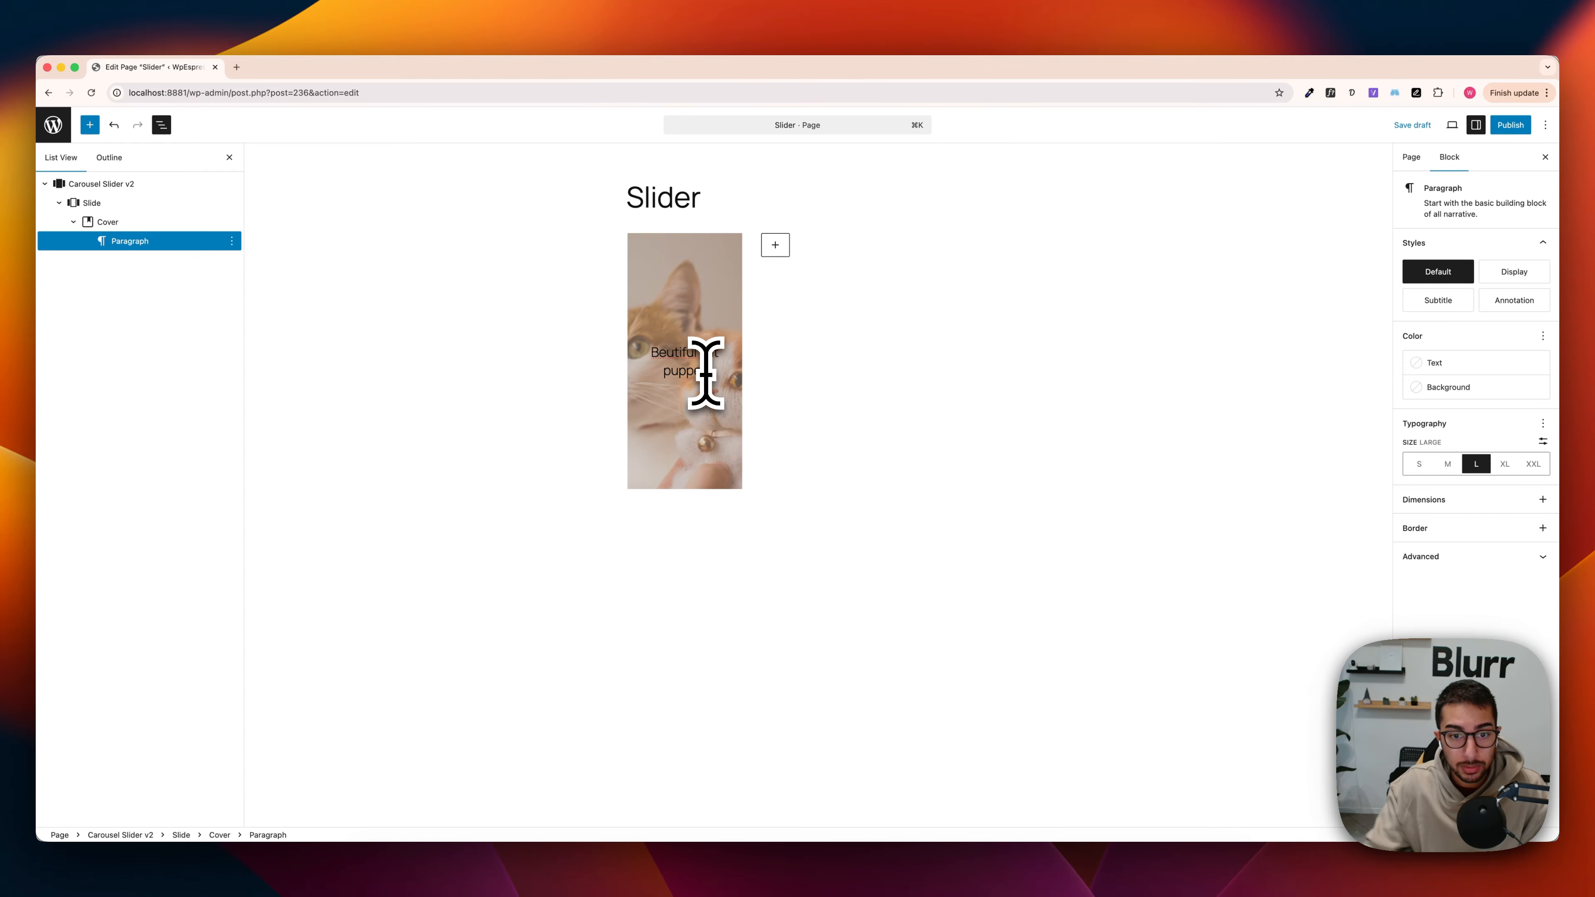
pyautogui.click(667, 351)
pyautogui.write('a')
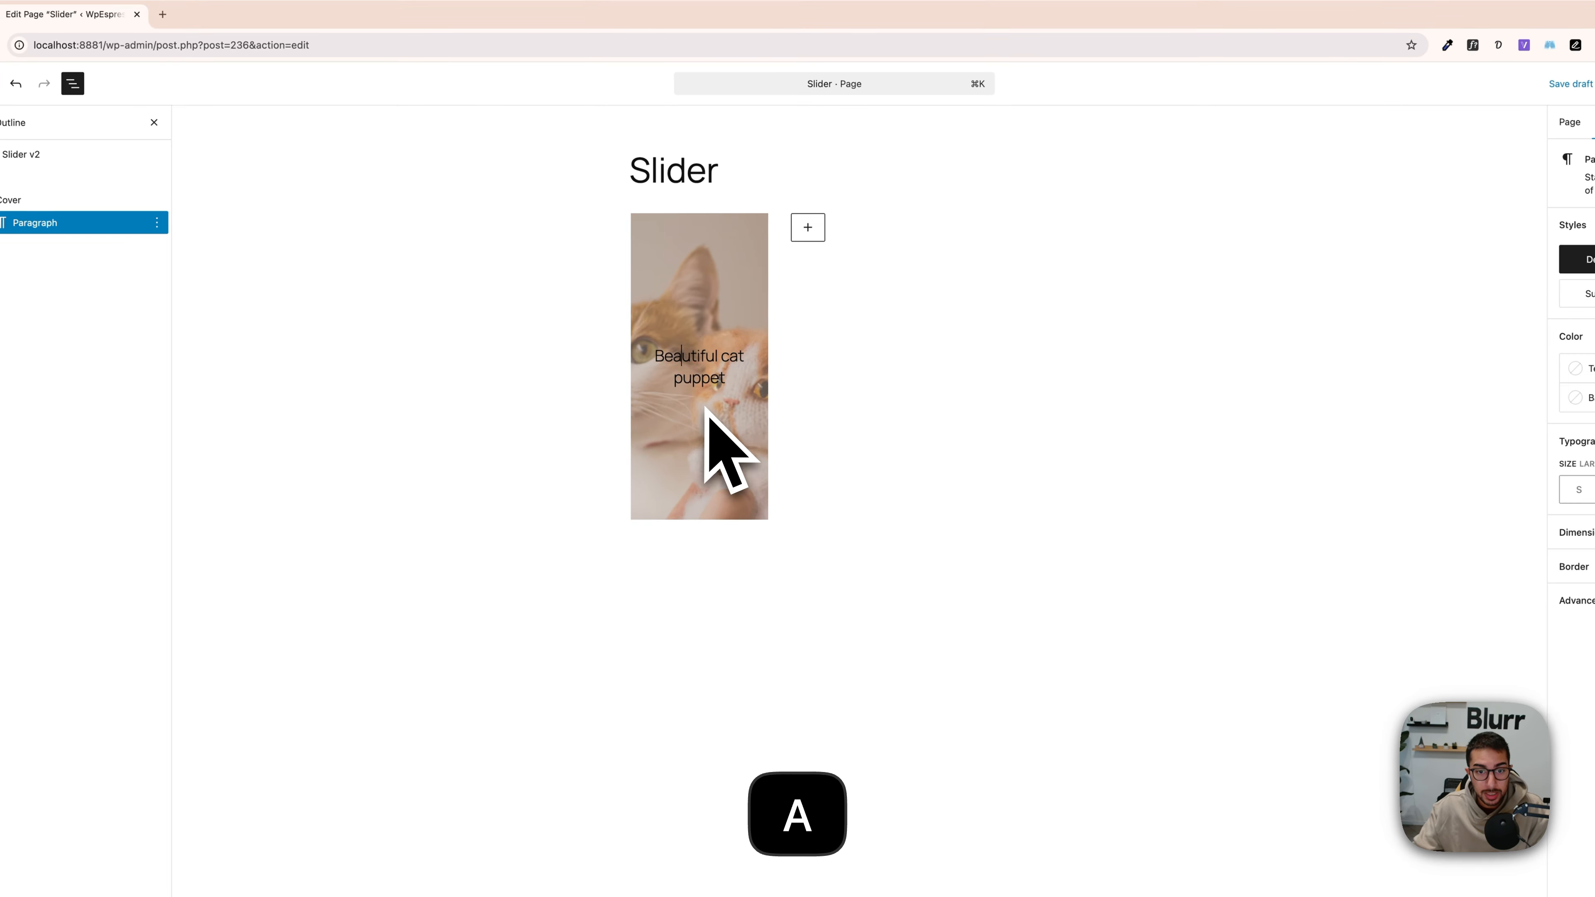
# Step: Add a second paragraph below the cover title reading "I love cats when they are at home with me and my wife"
pyautogui.click(736, 389)
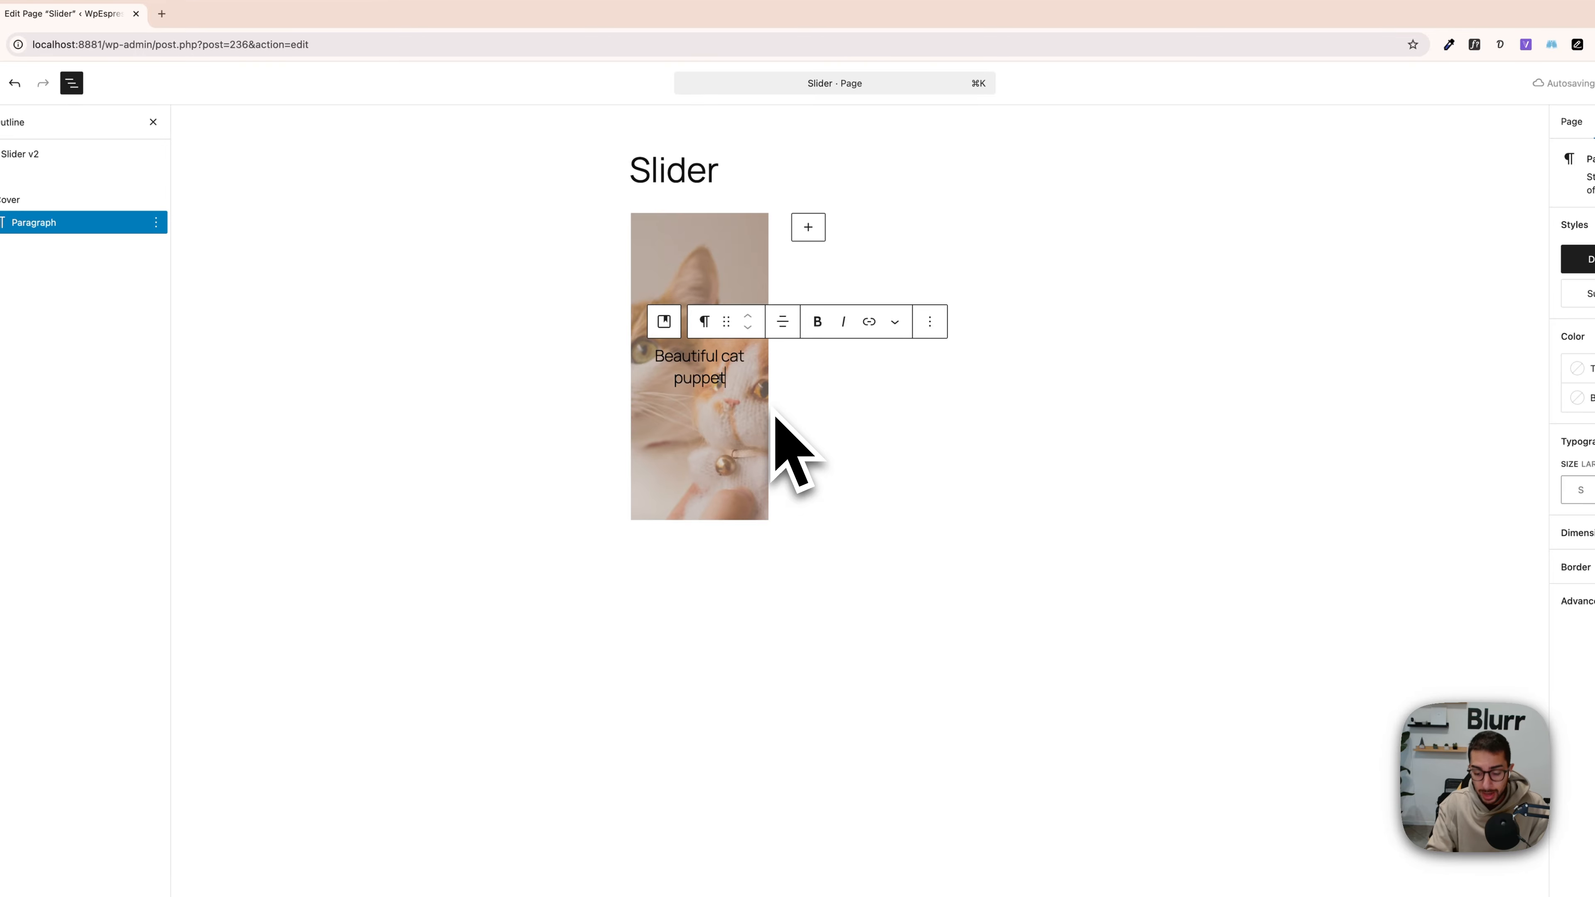
pyautogui.press('Return')
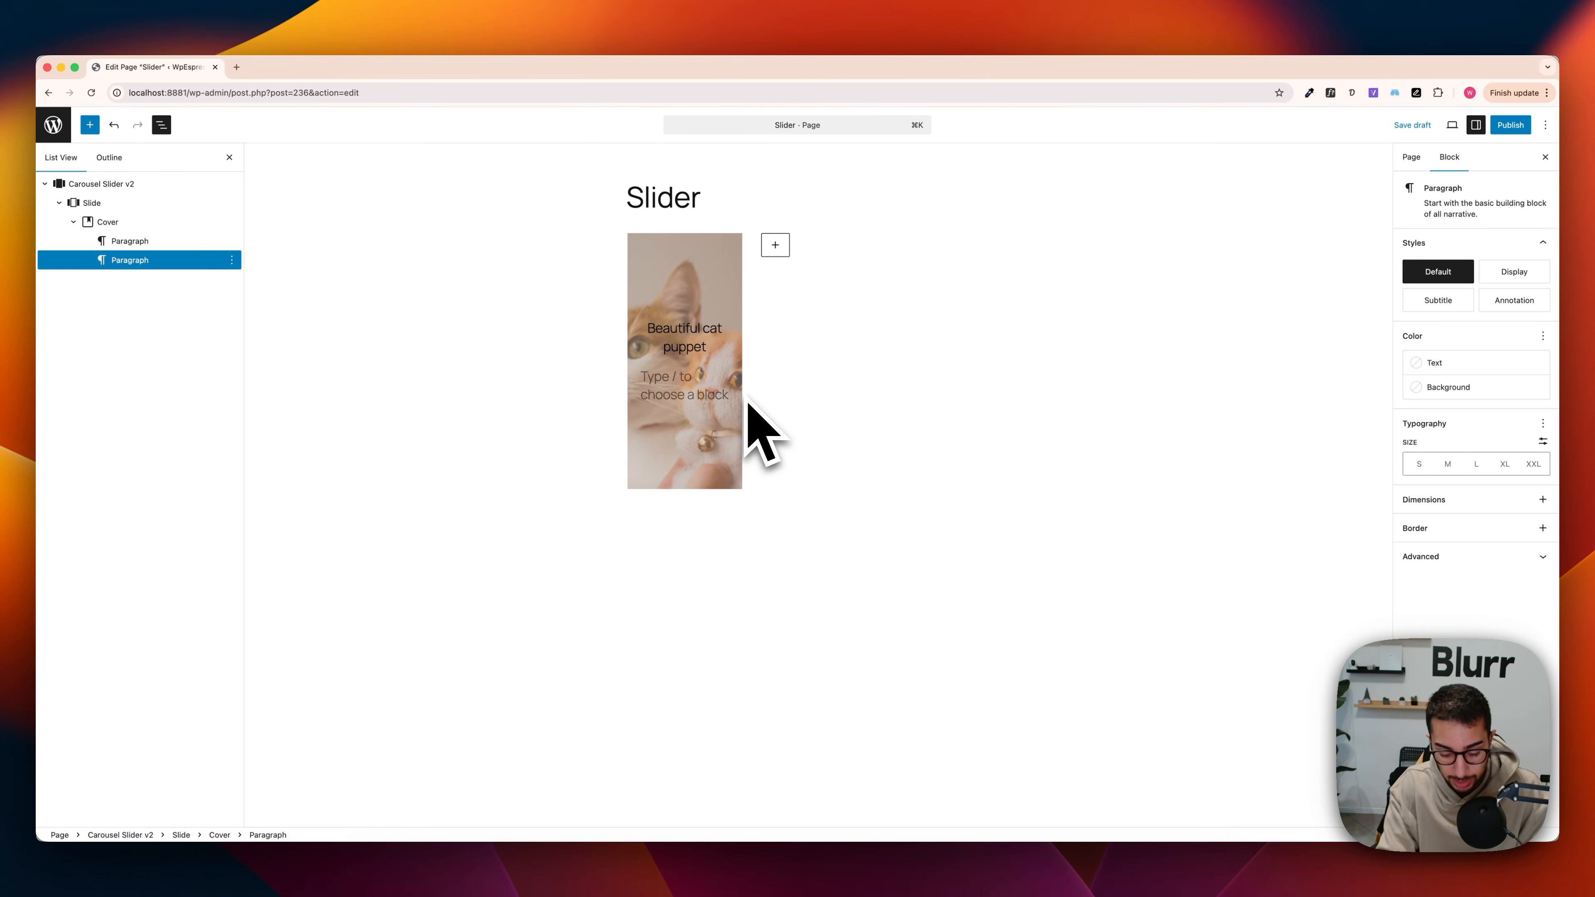
pyautogui.write('I love cat')
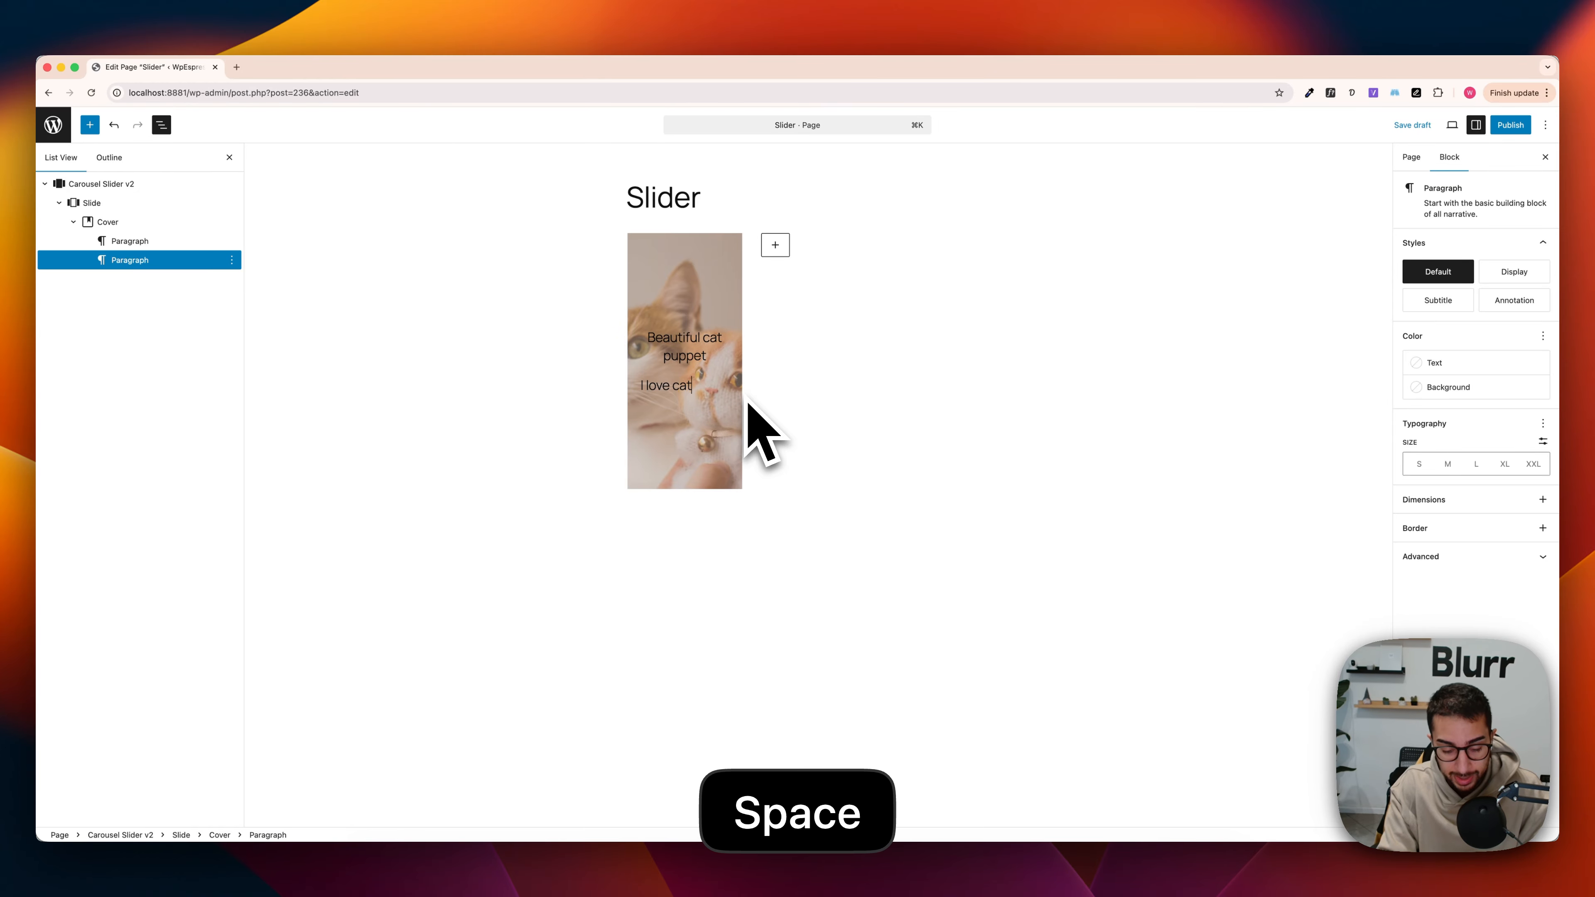
pyautogui.write('s when th')
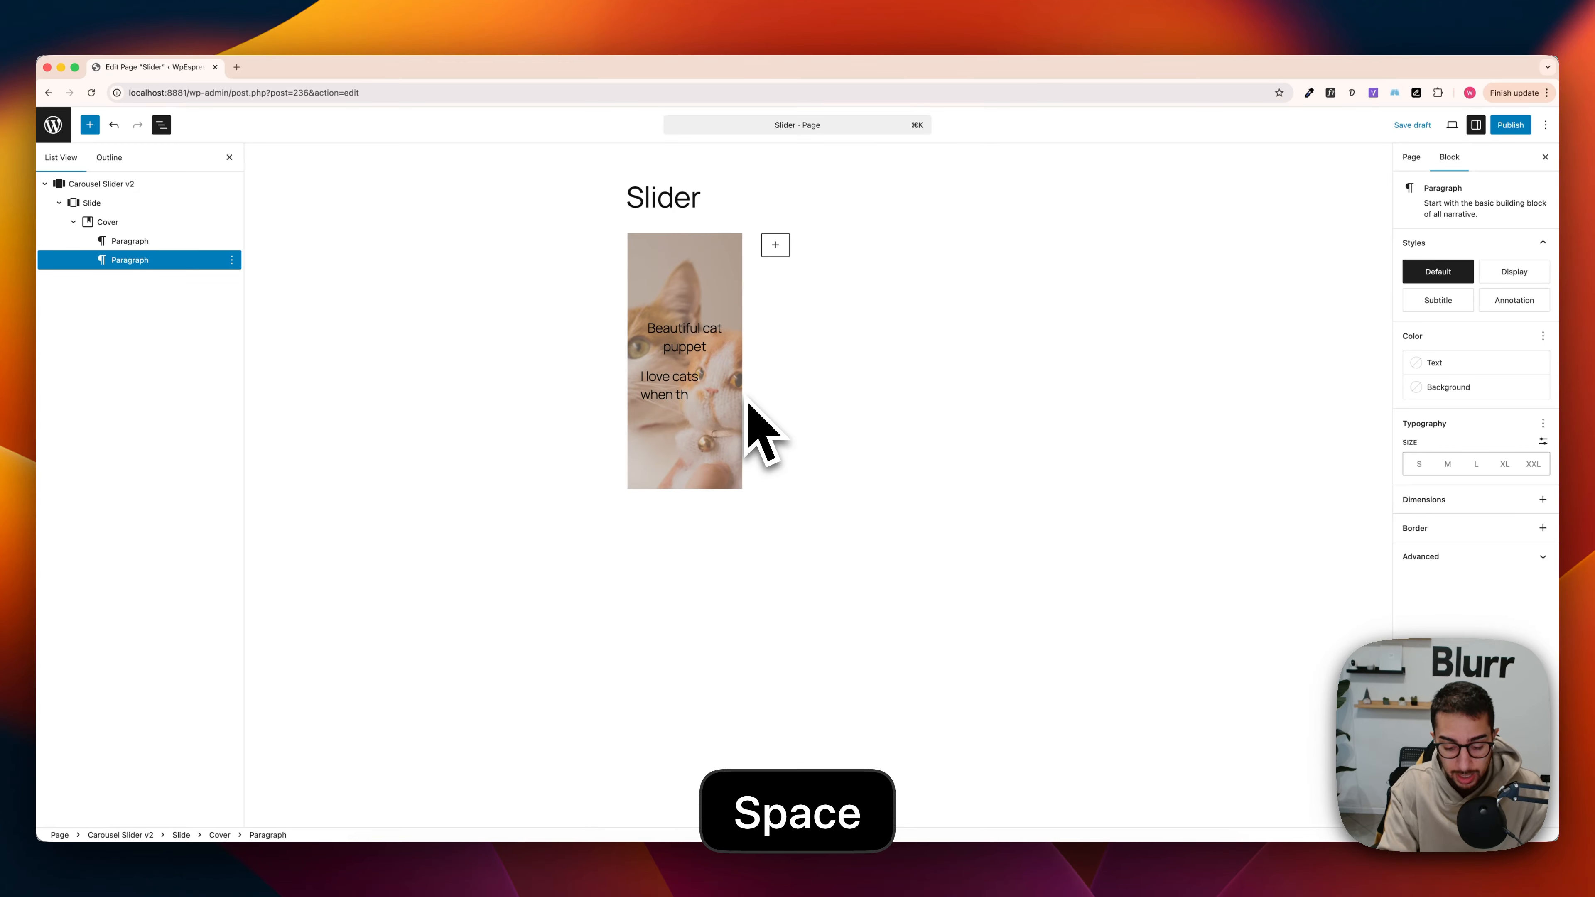
pyautogui.write('ey are at ')
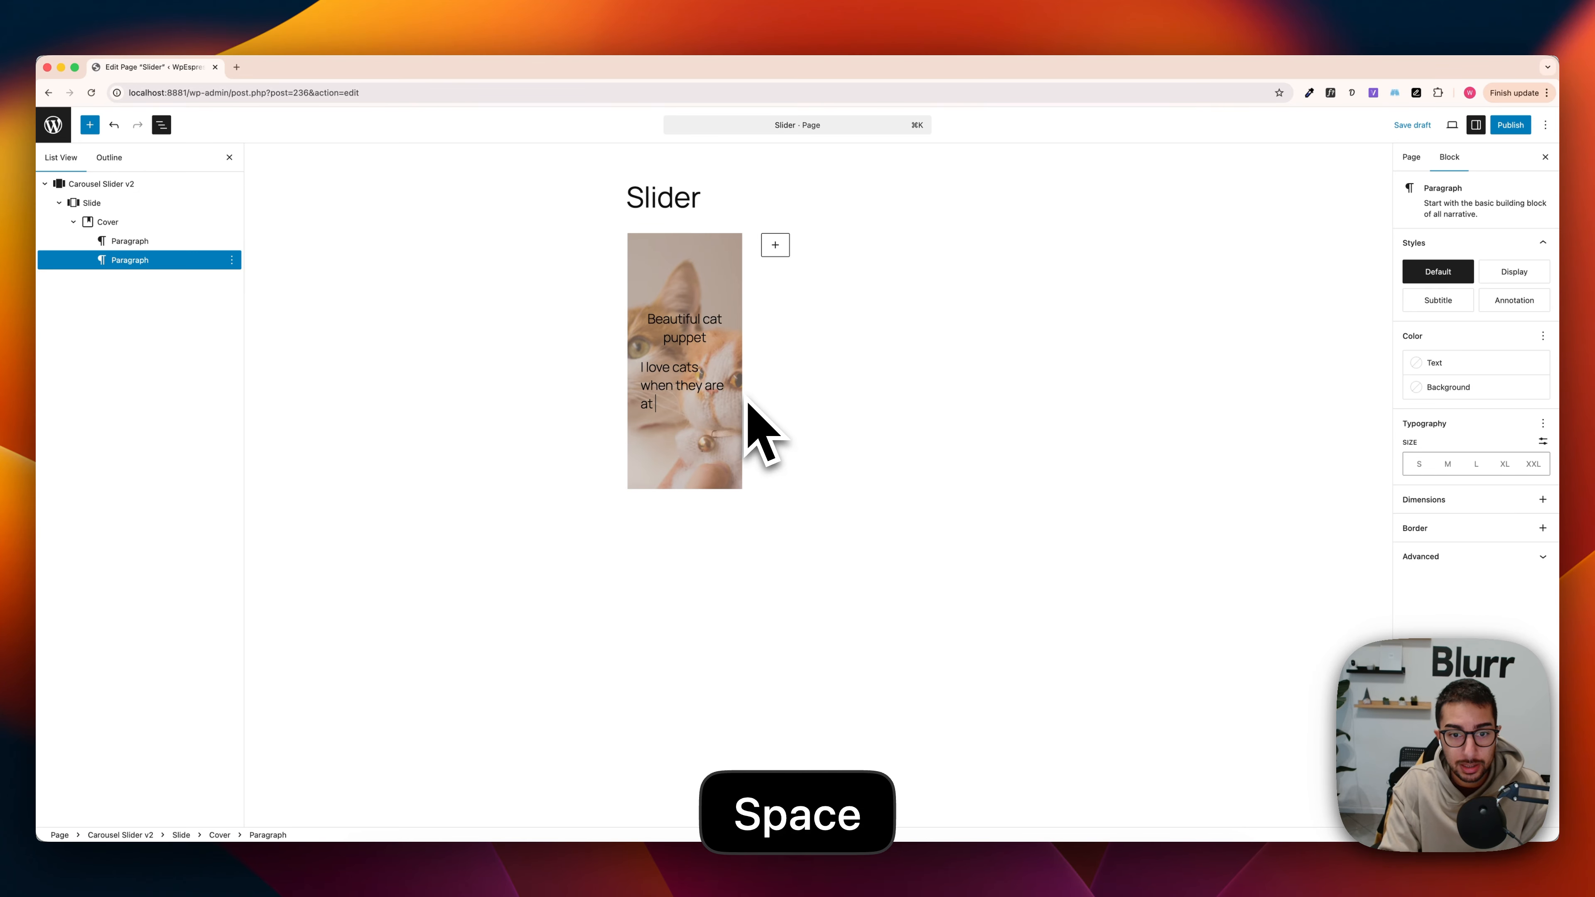
pyautogui.write('home with me ')
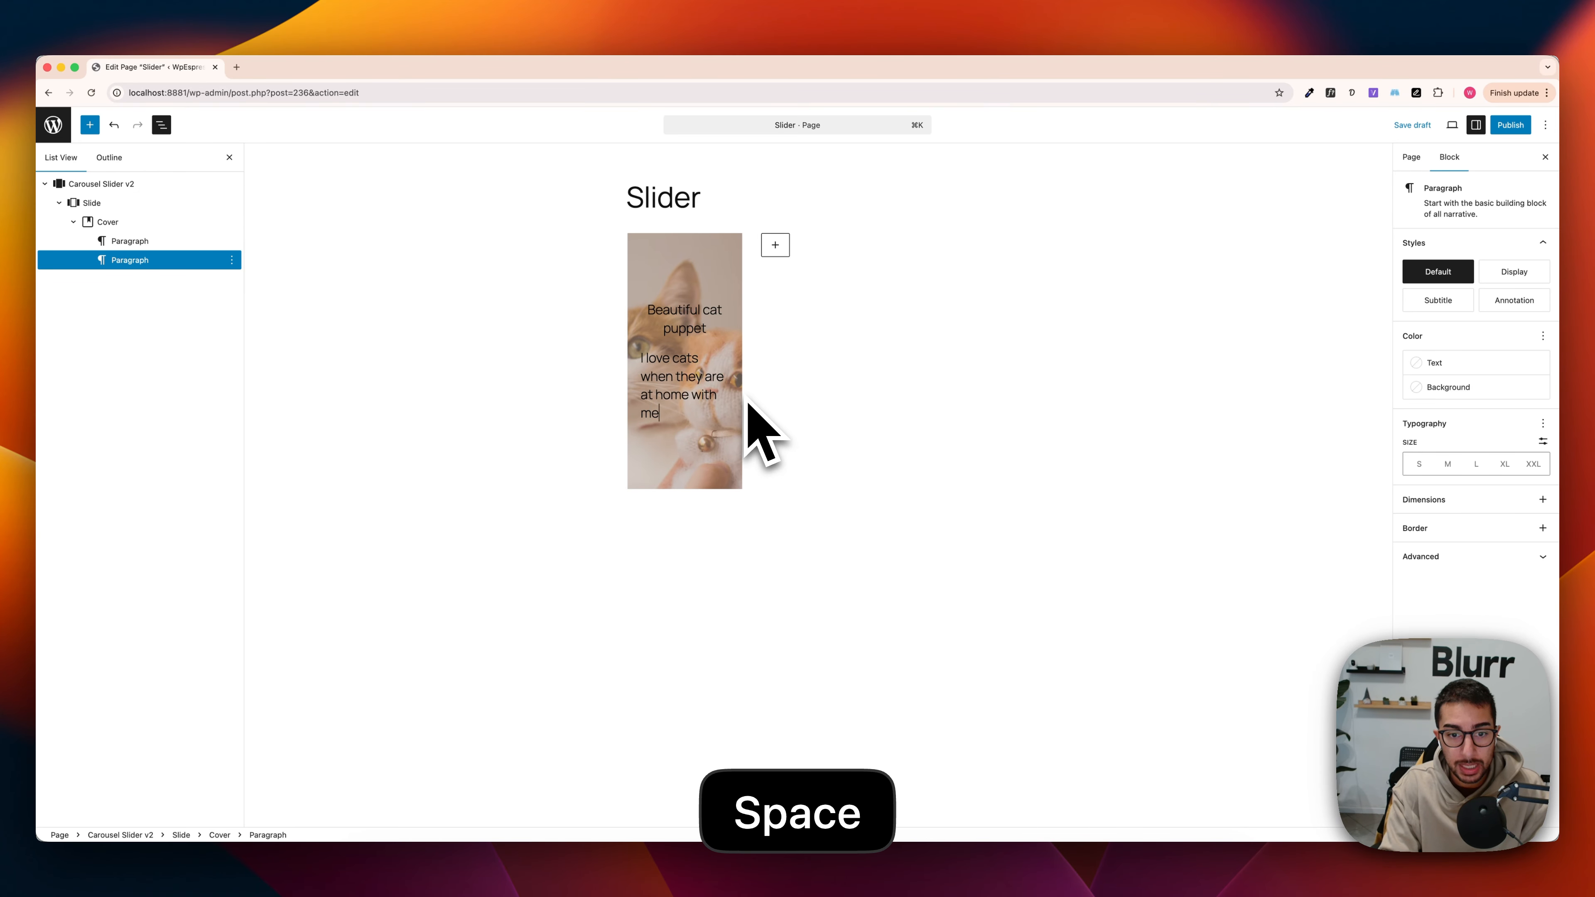
pyautogui.write('and my wife')
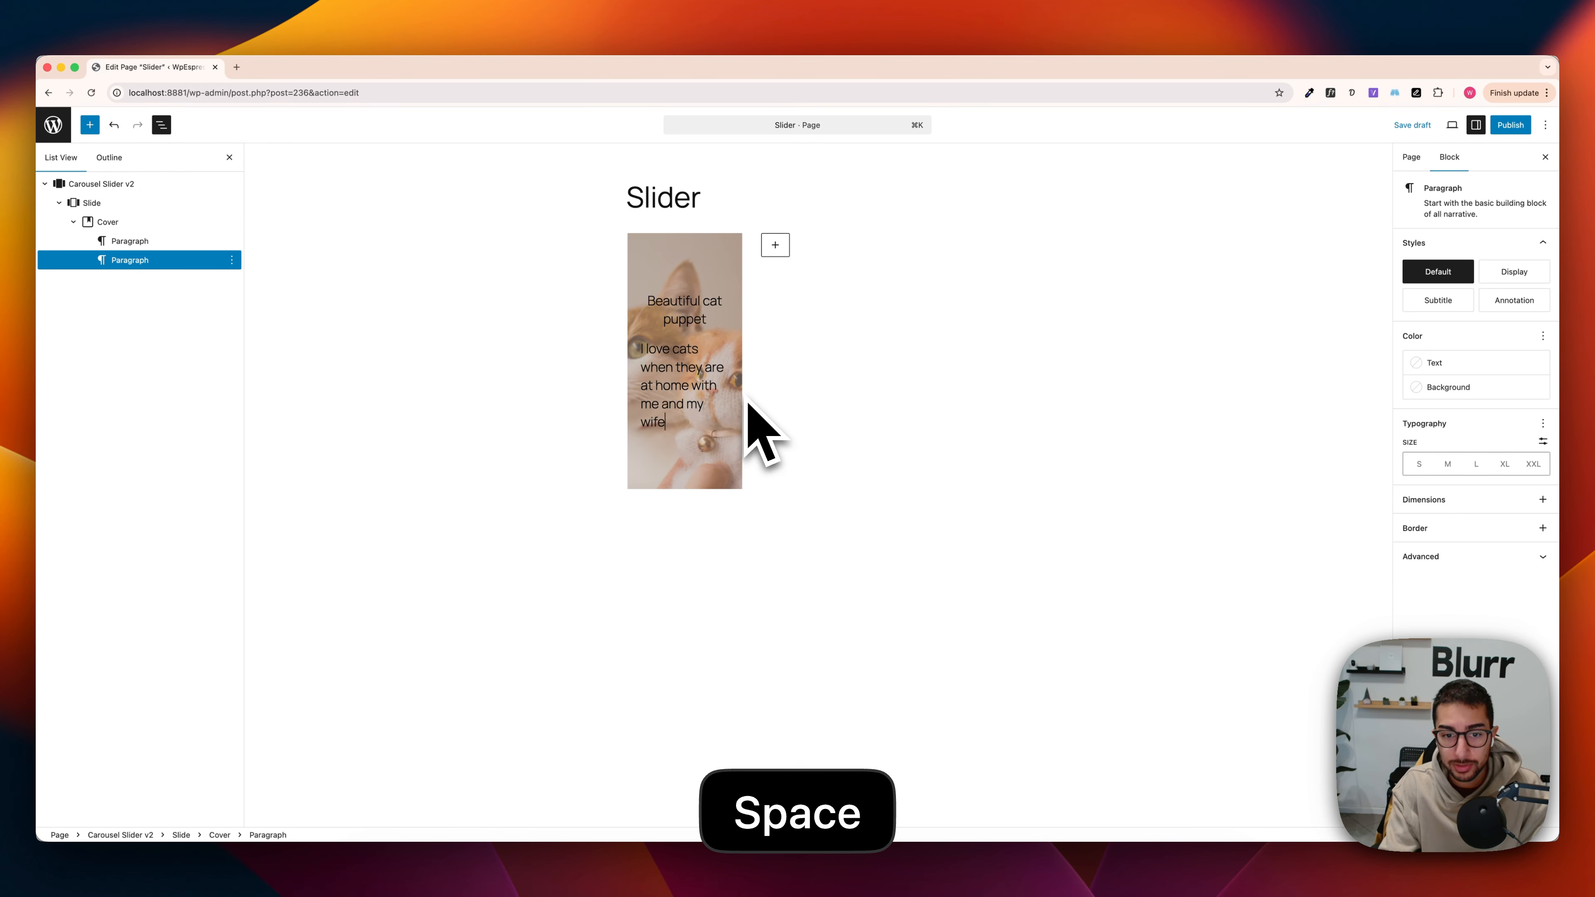
# Step: Insert a Buttons block below the cover's second paragraph and label its button "Click me"
pyautogui.press('Return')
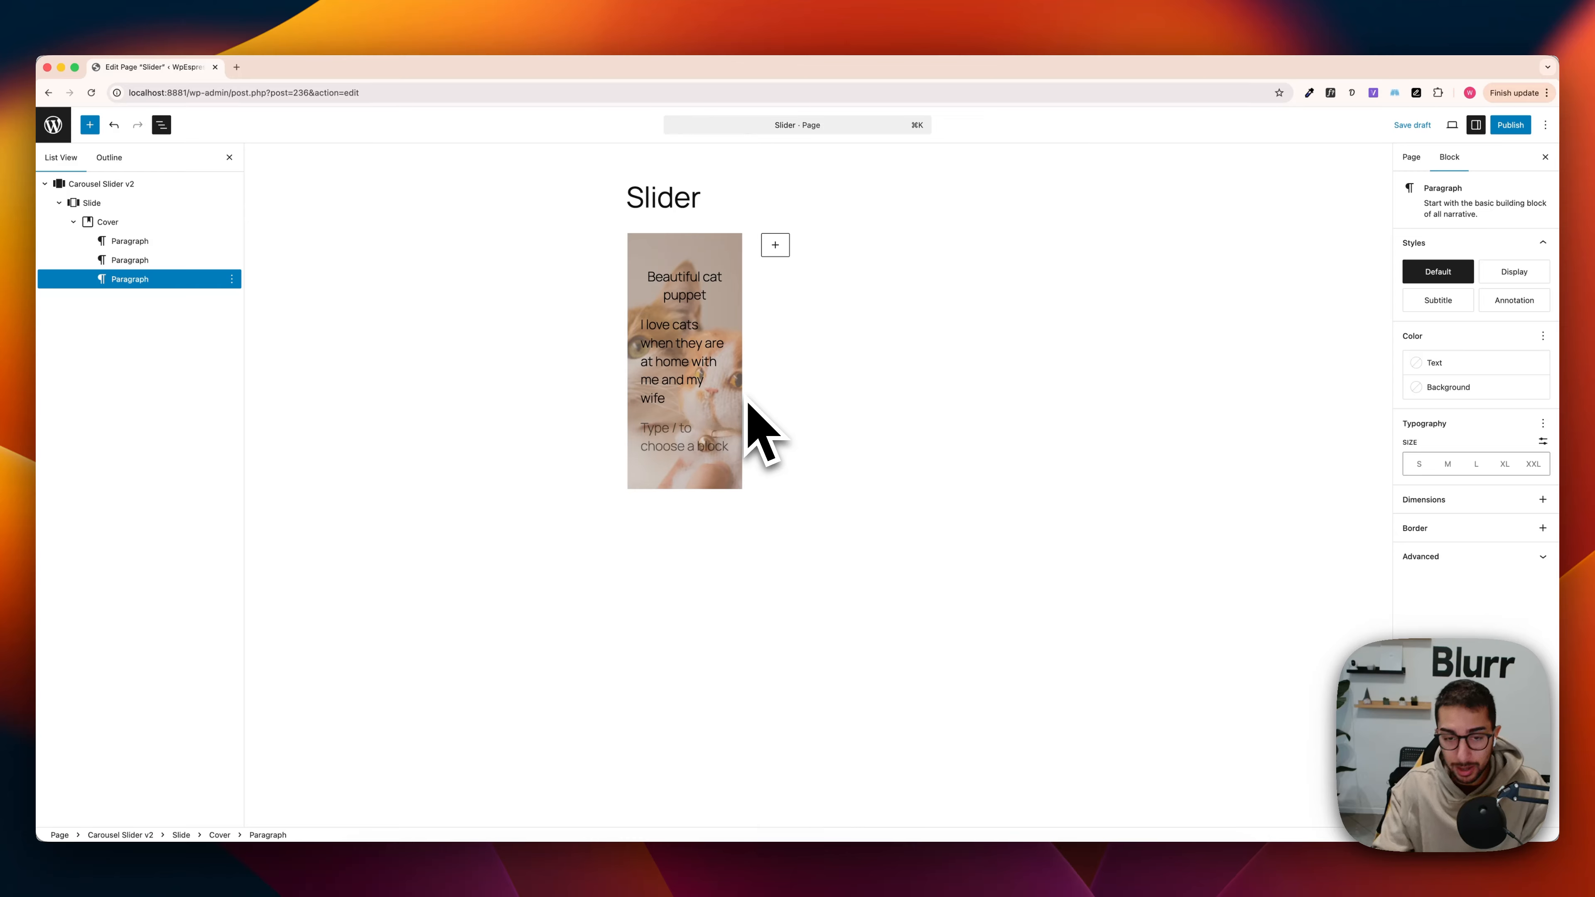
pyautogui.write('/')
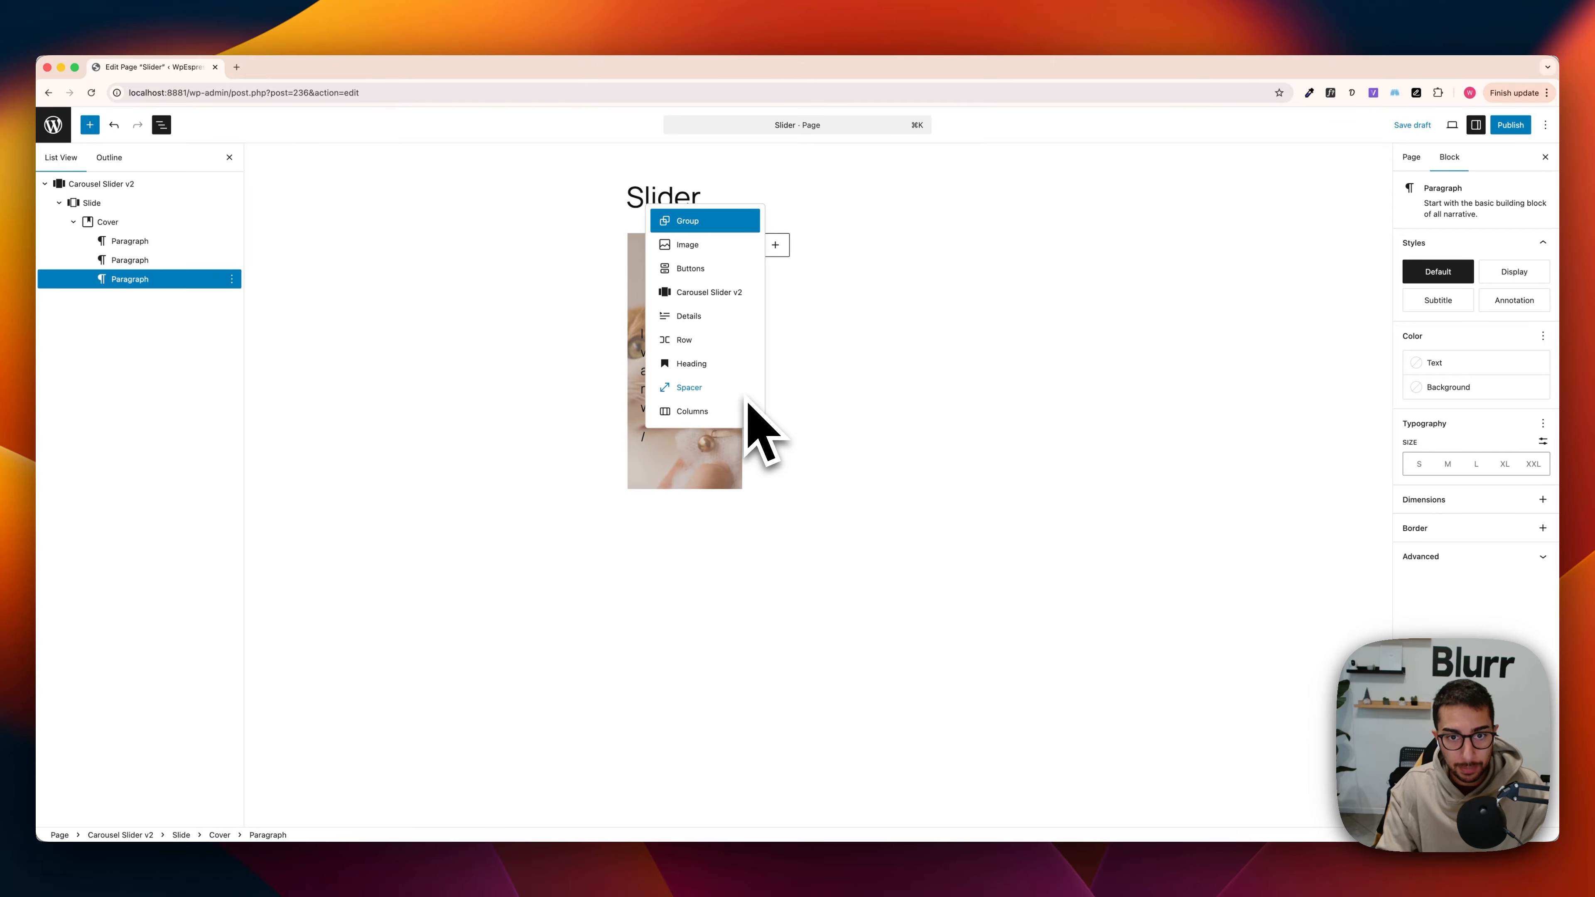
pyautogui.write('butt')
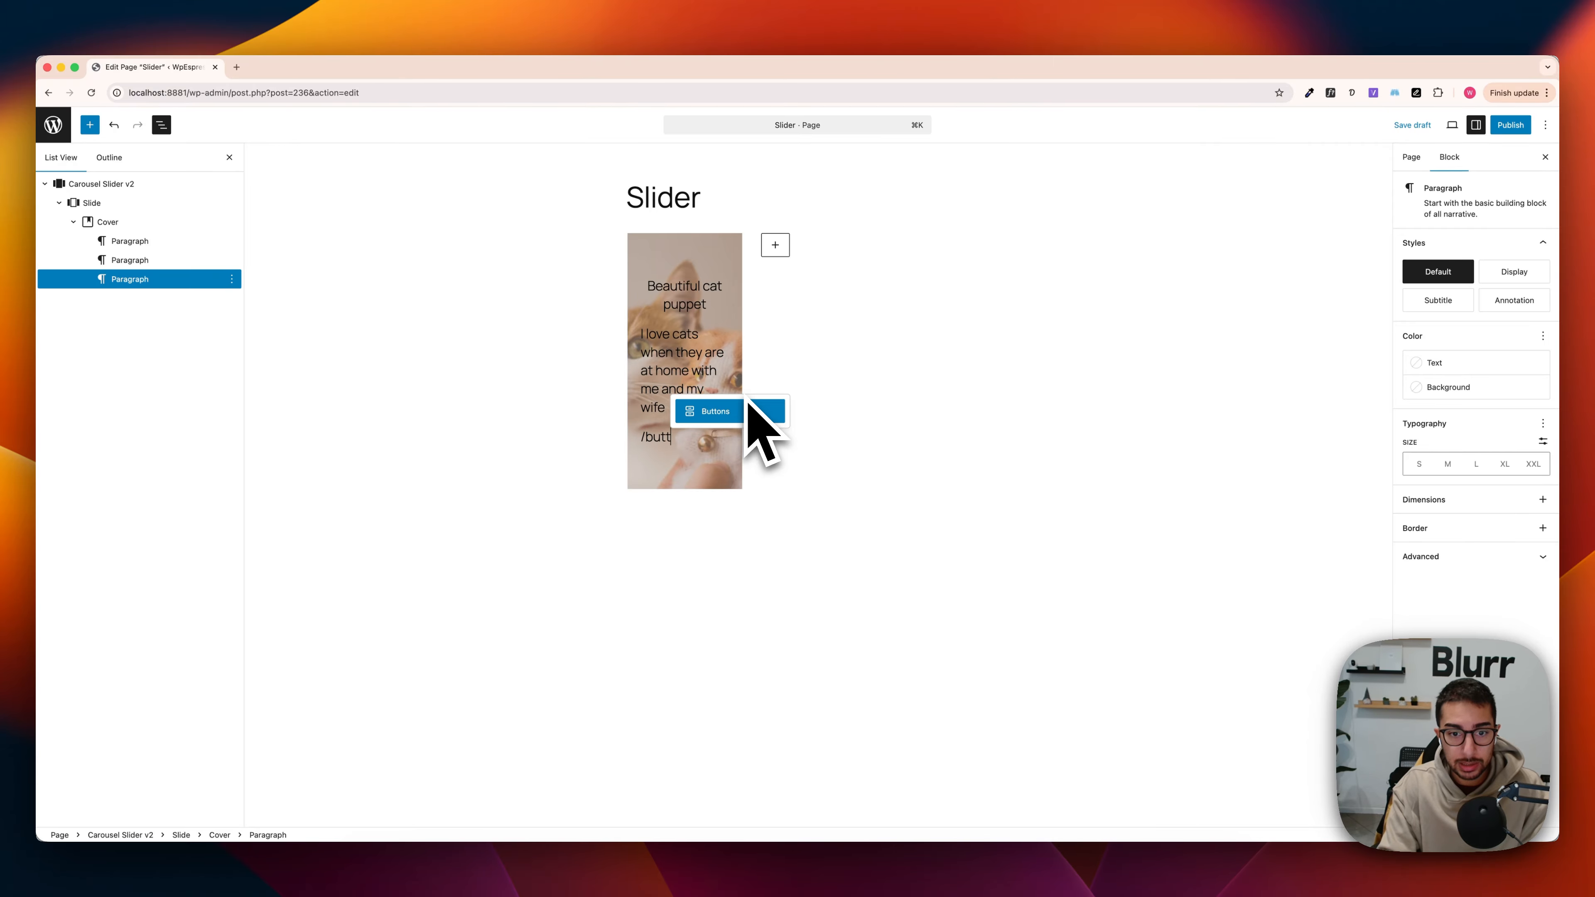
pyautogui.press('Return')
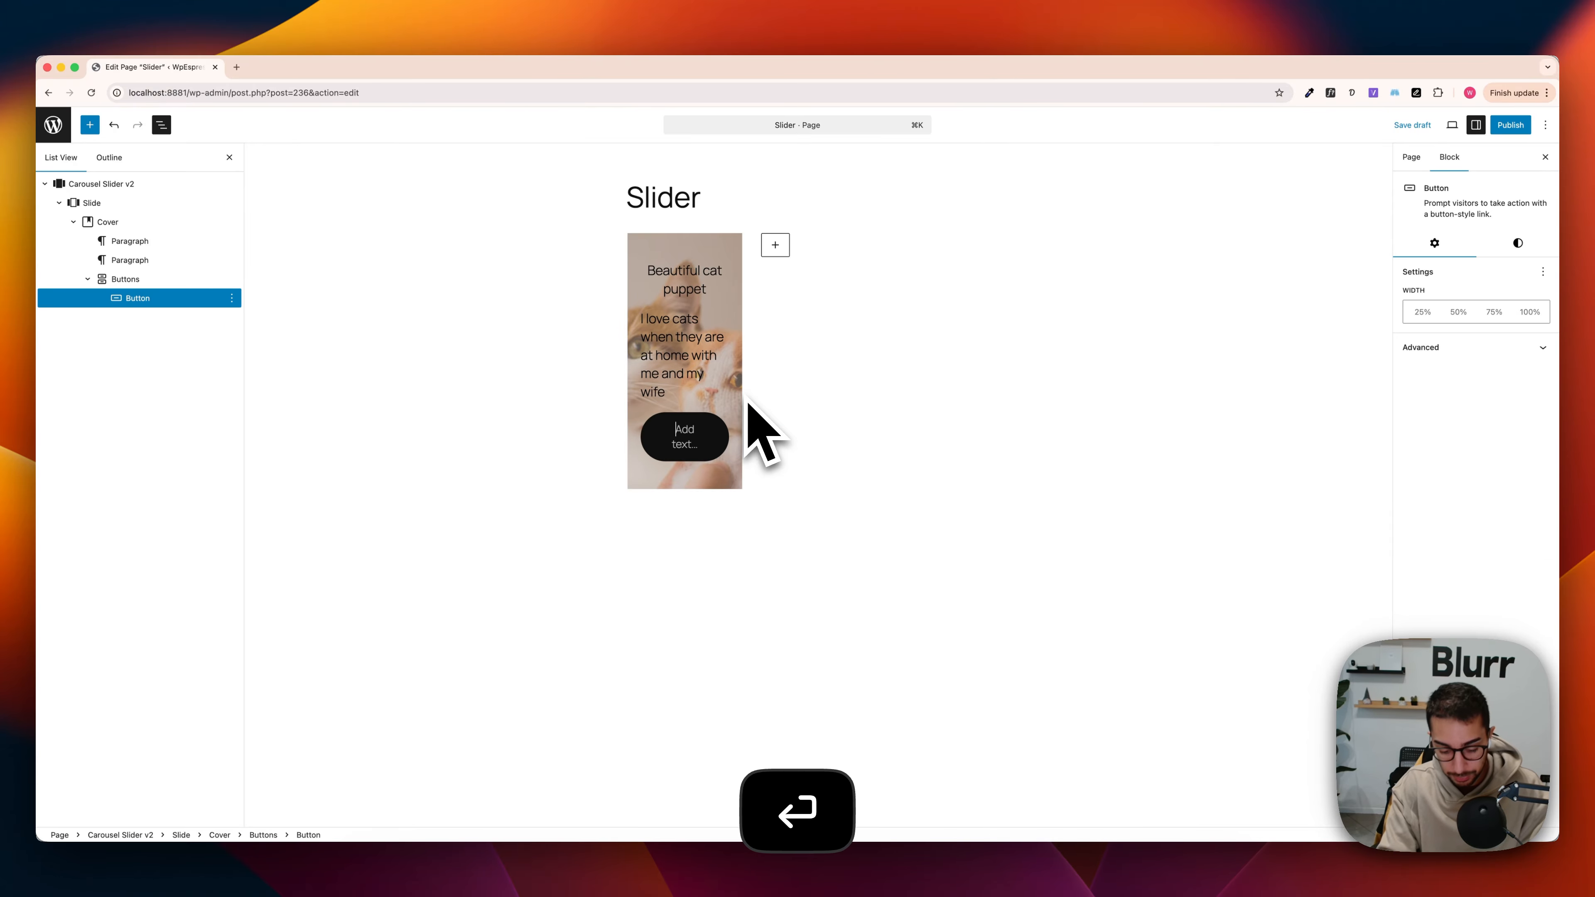
pyautogui.write('Click me')
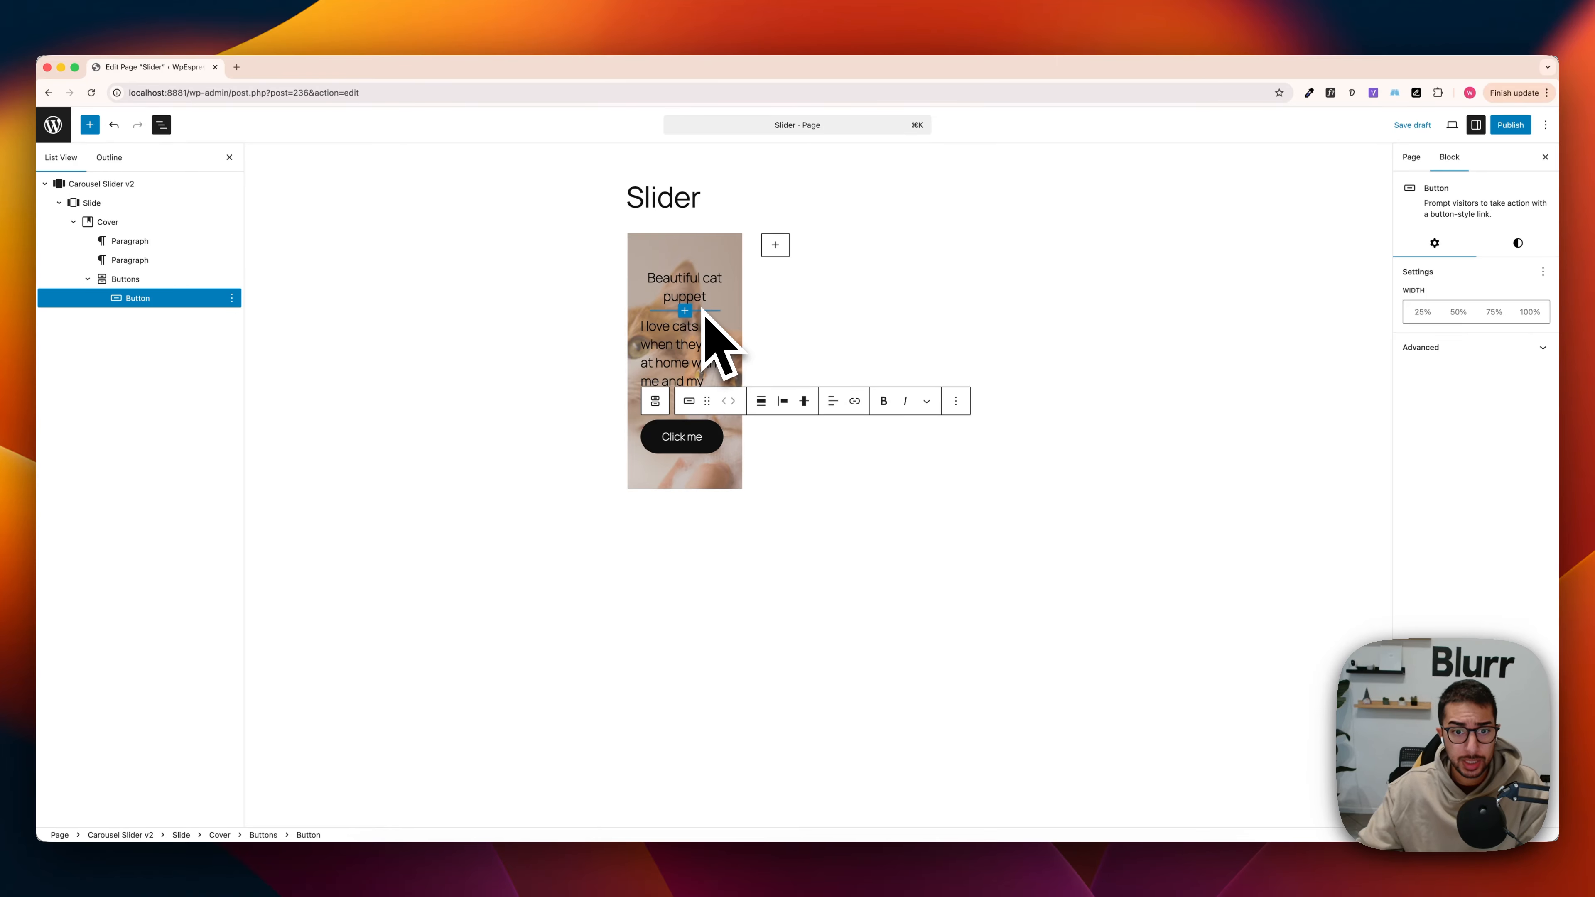
# Step: Convert the cover's "Beautiful cat puppet" title paragraph into a Heading block, keeping it at level H2
pyautogui.tripleClick(691, 298)
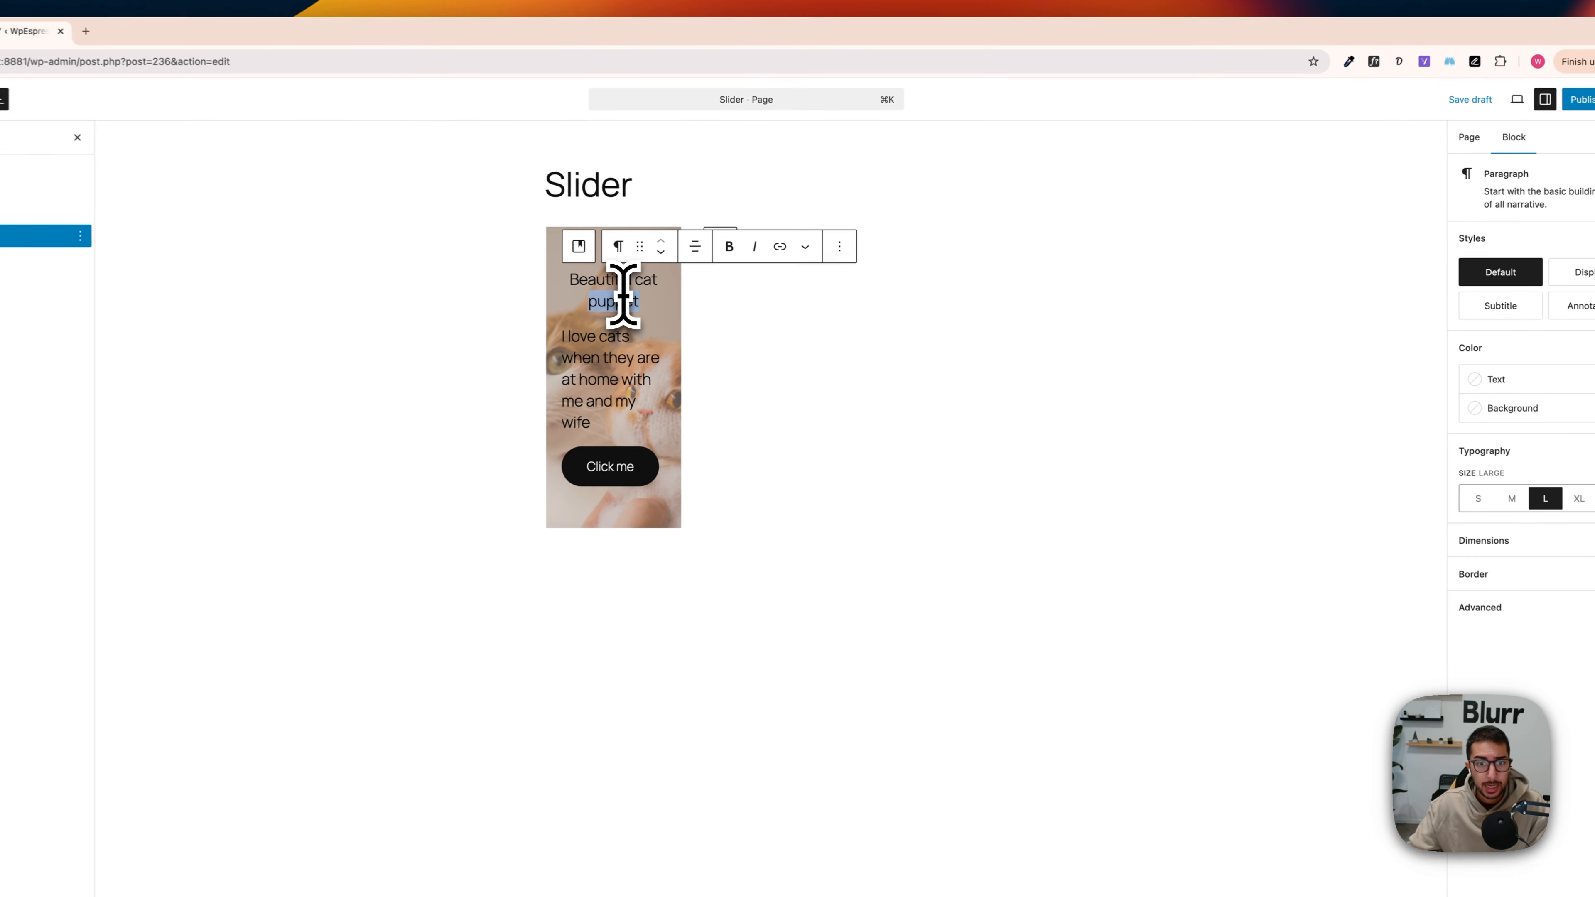
pyautogui.click(607, 247)
pyautogui.click(694, 318)
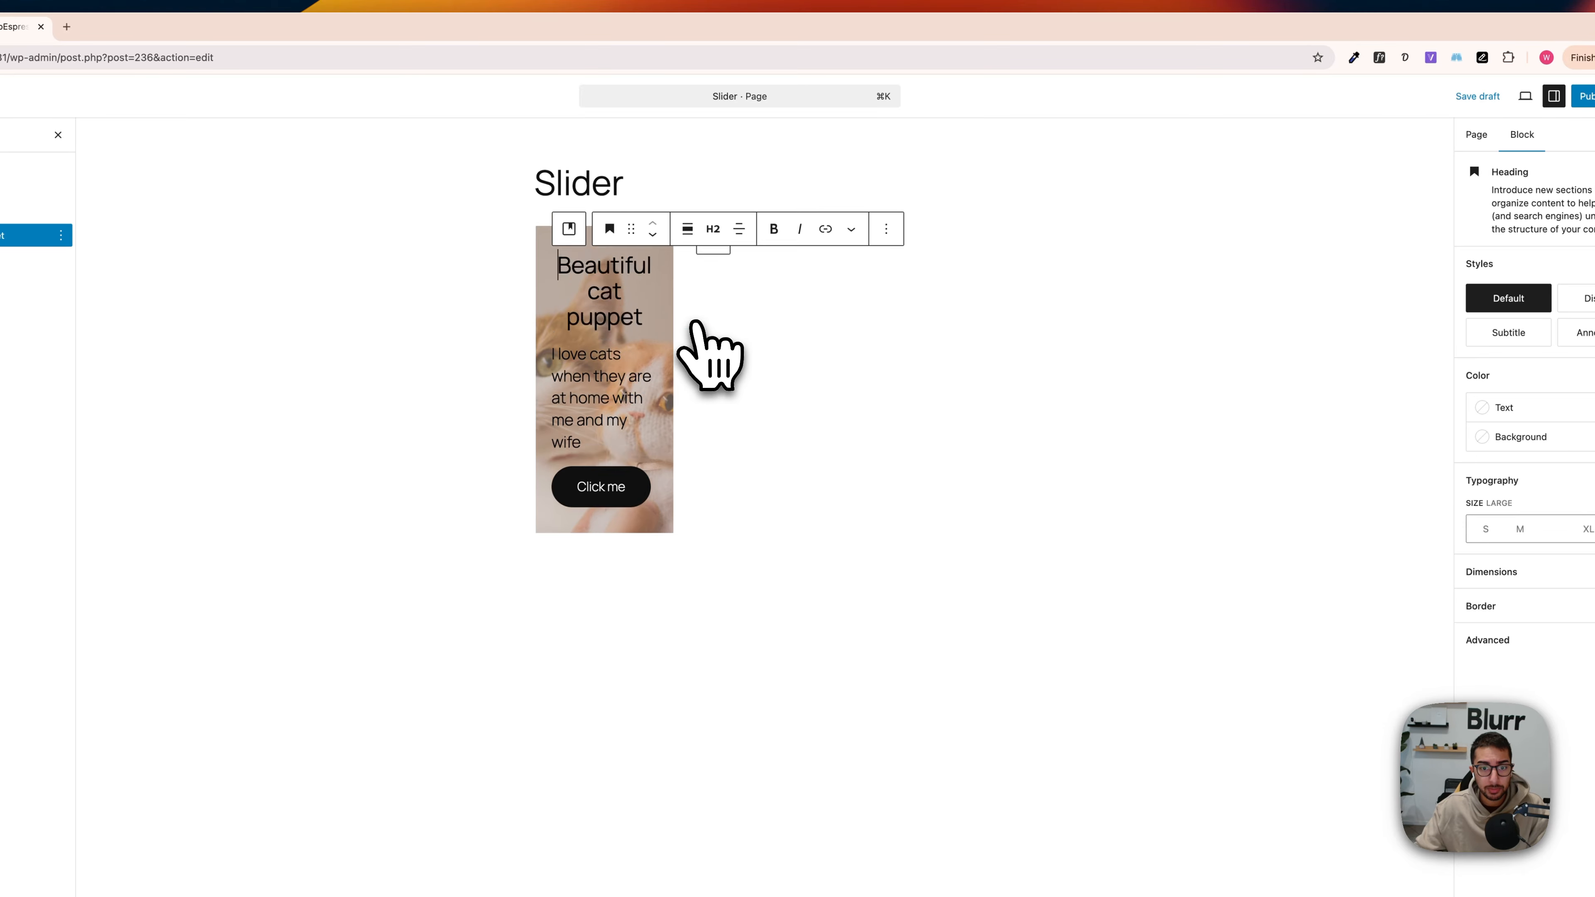
pyautogui.click(717, 257)
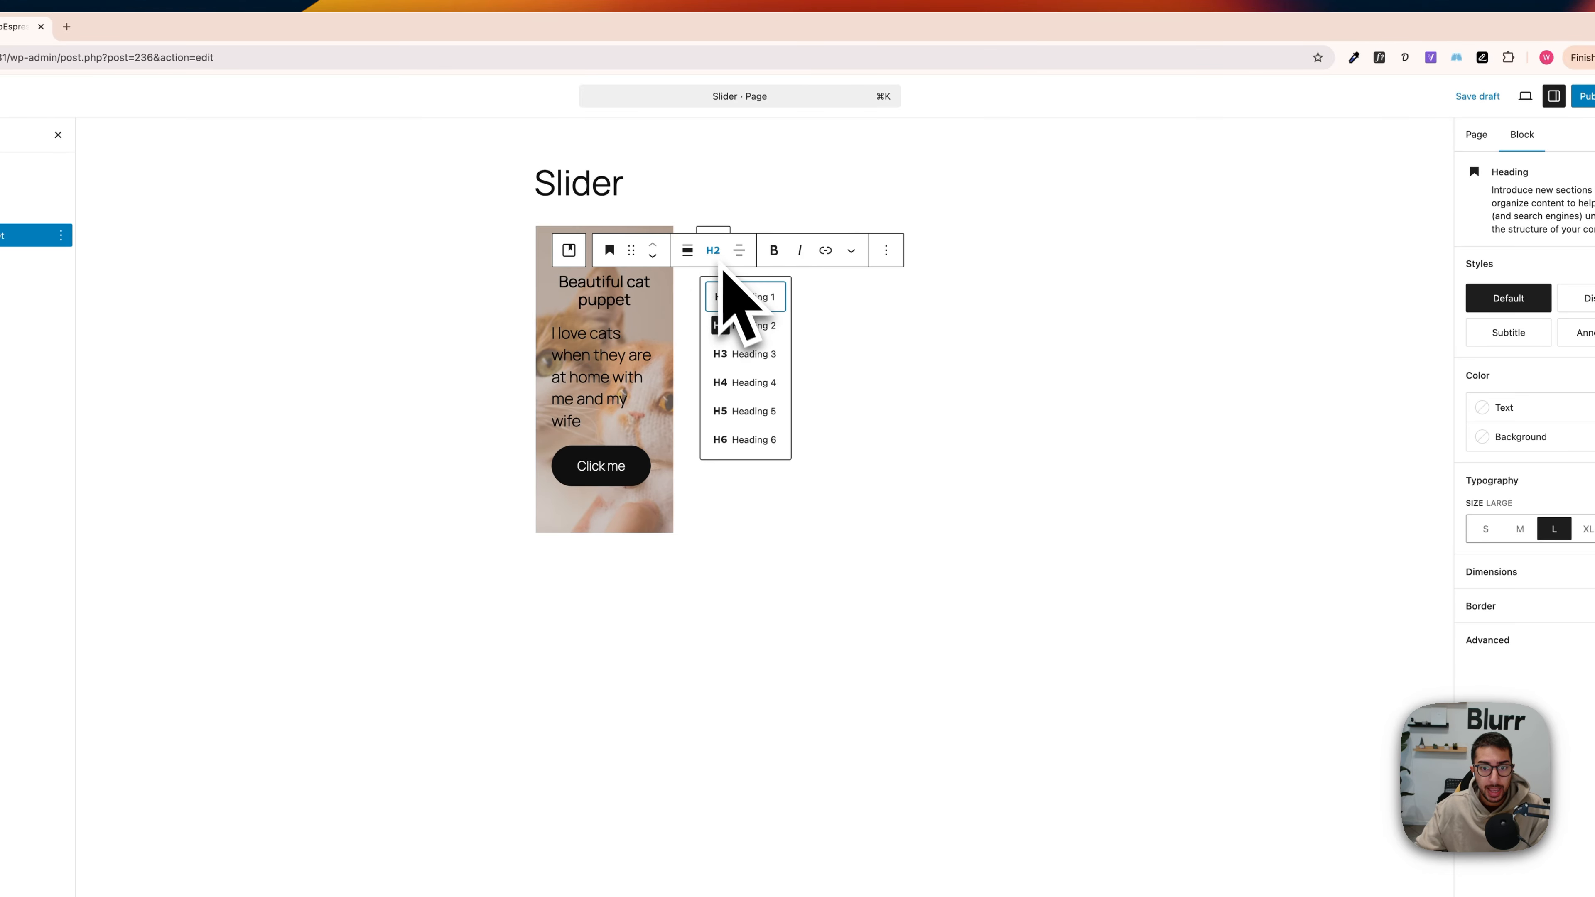
pyautogui.click(713, 251)
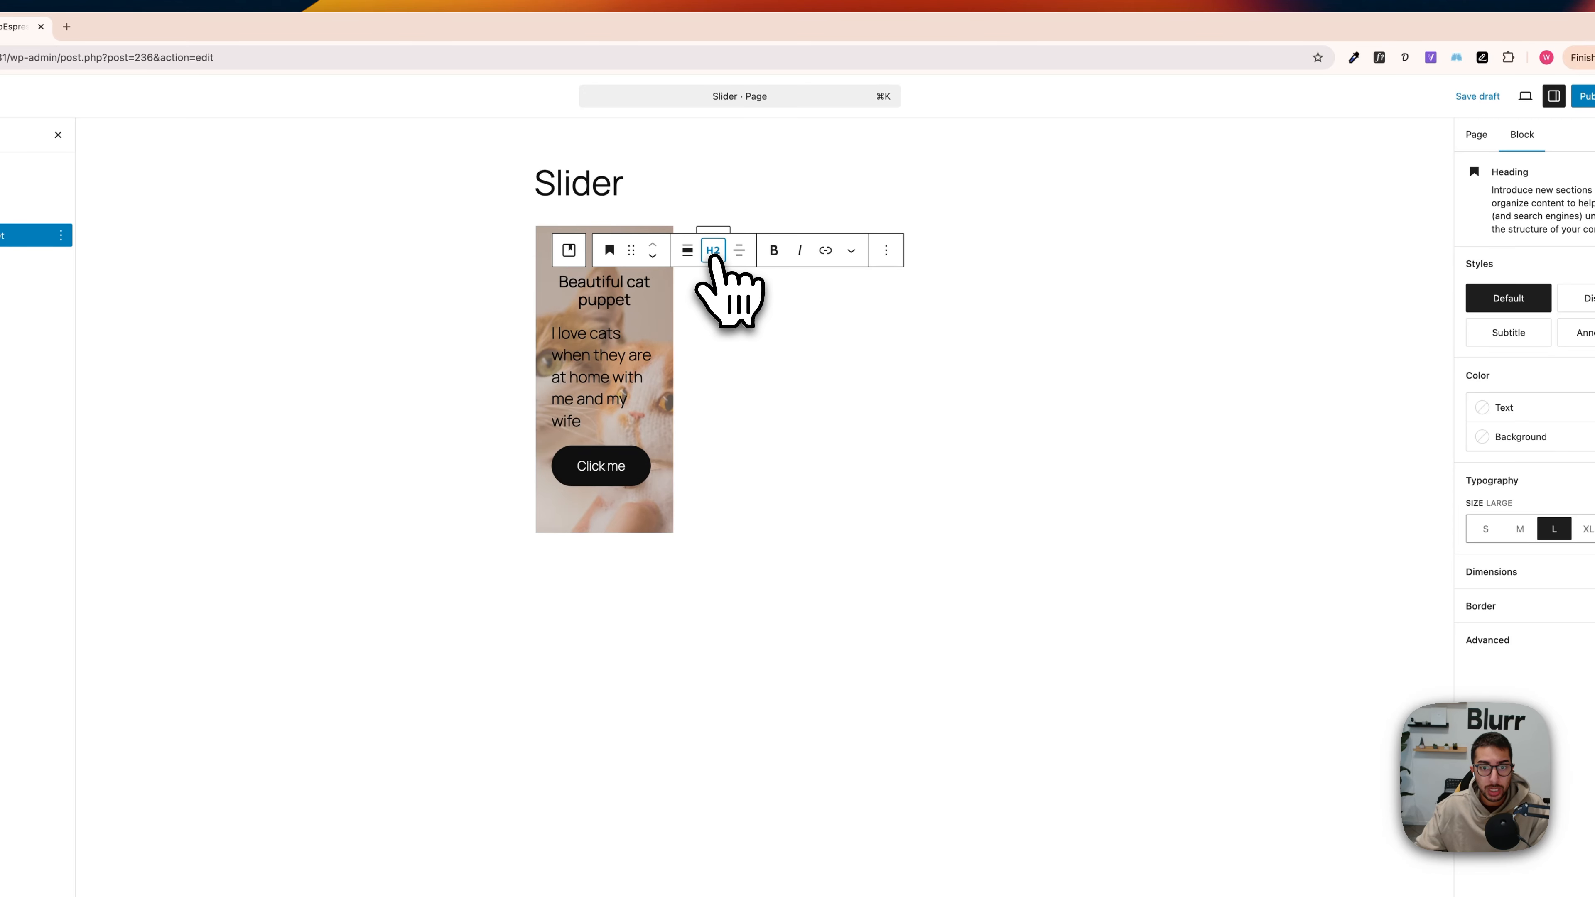
# Step: Set the font size of the cover's second paragraph to Medium after trying Small
pyautogui.tripleClick(599, 345)
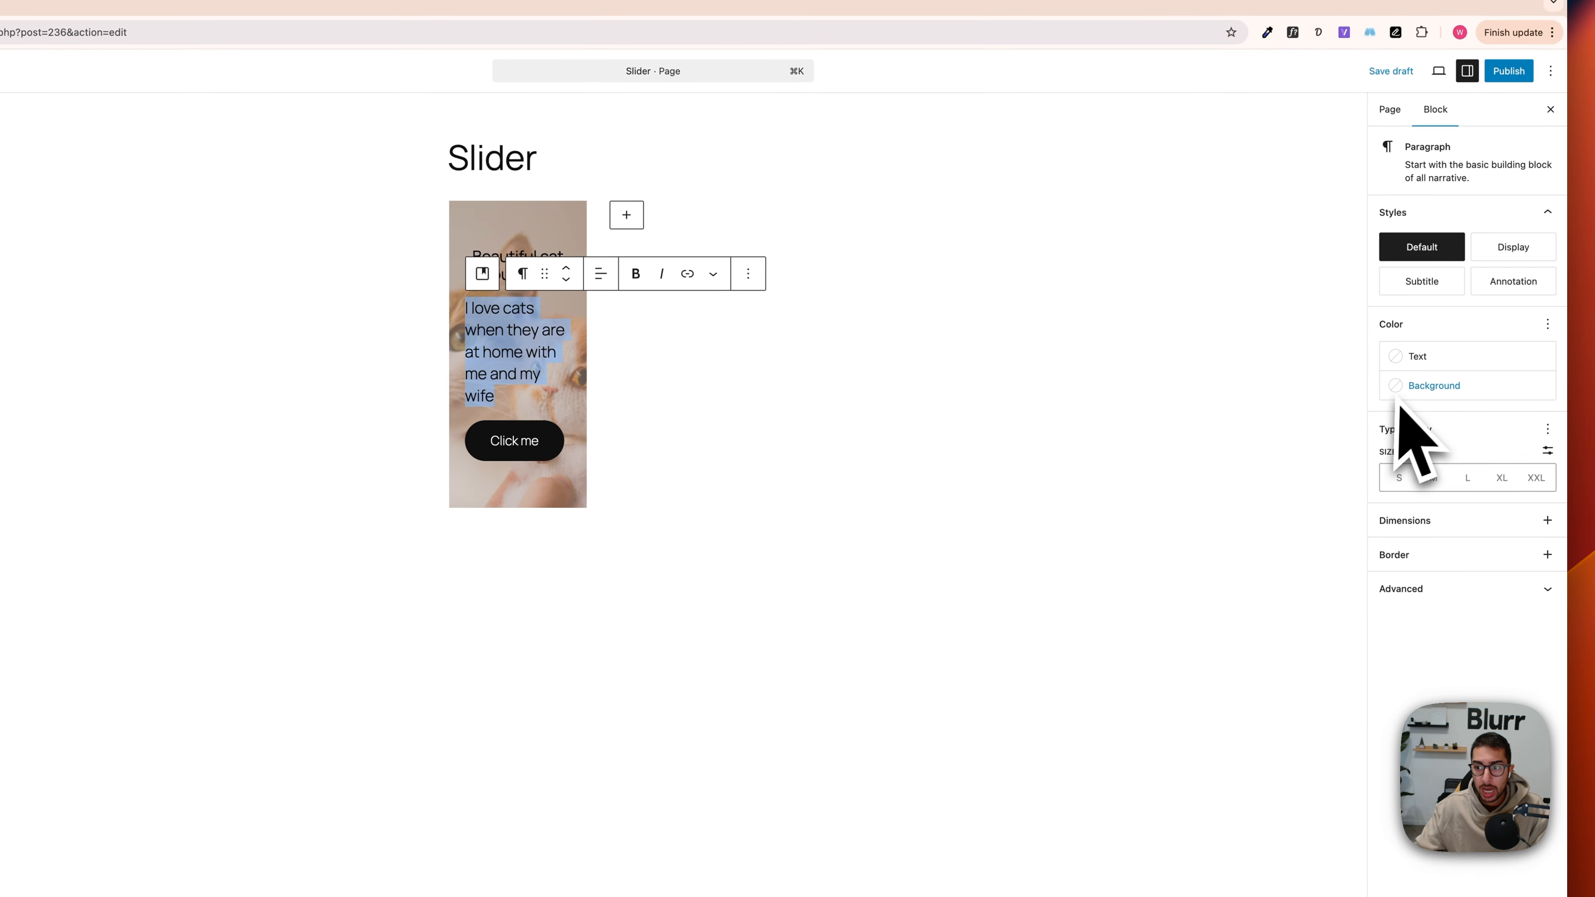
pyautogui.click(1431, 478)
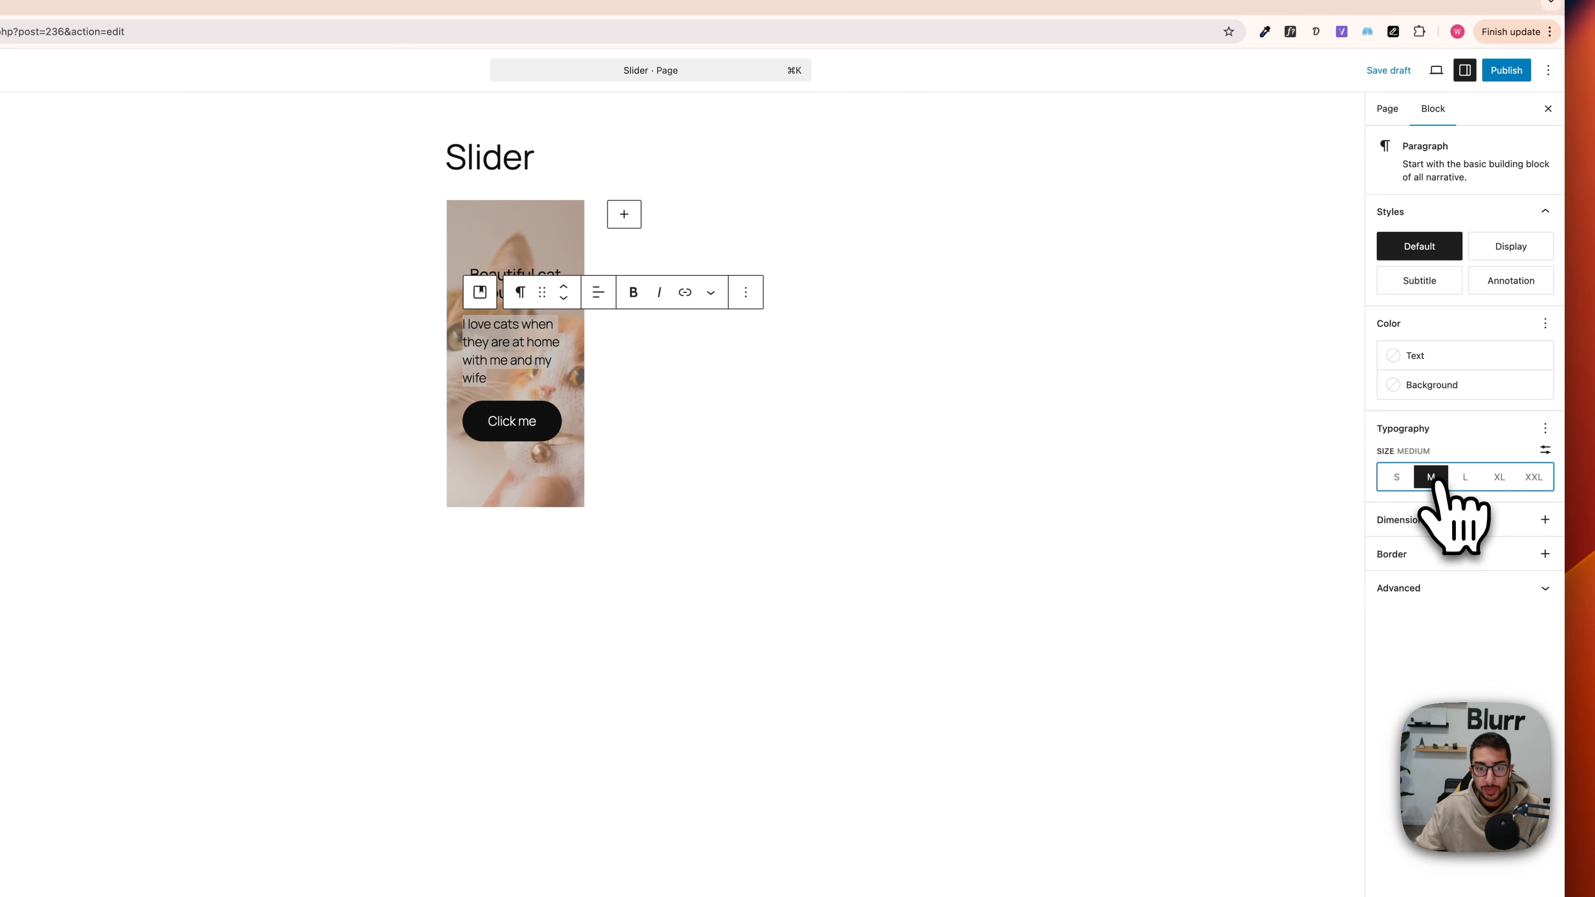
pyautogui.click(1399, 479)
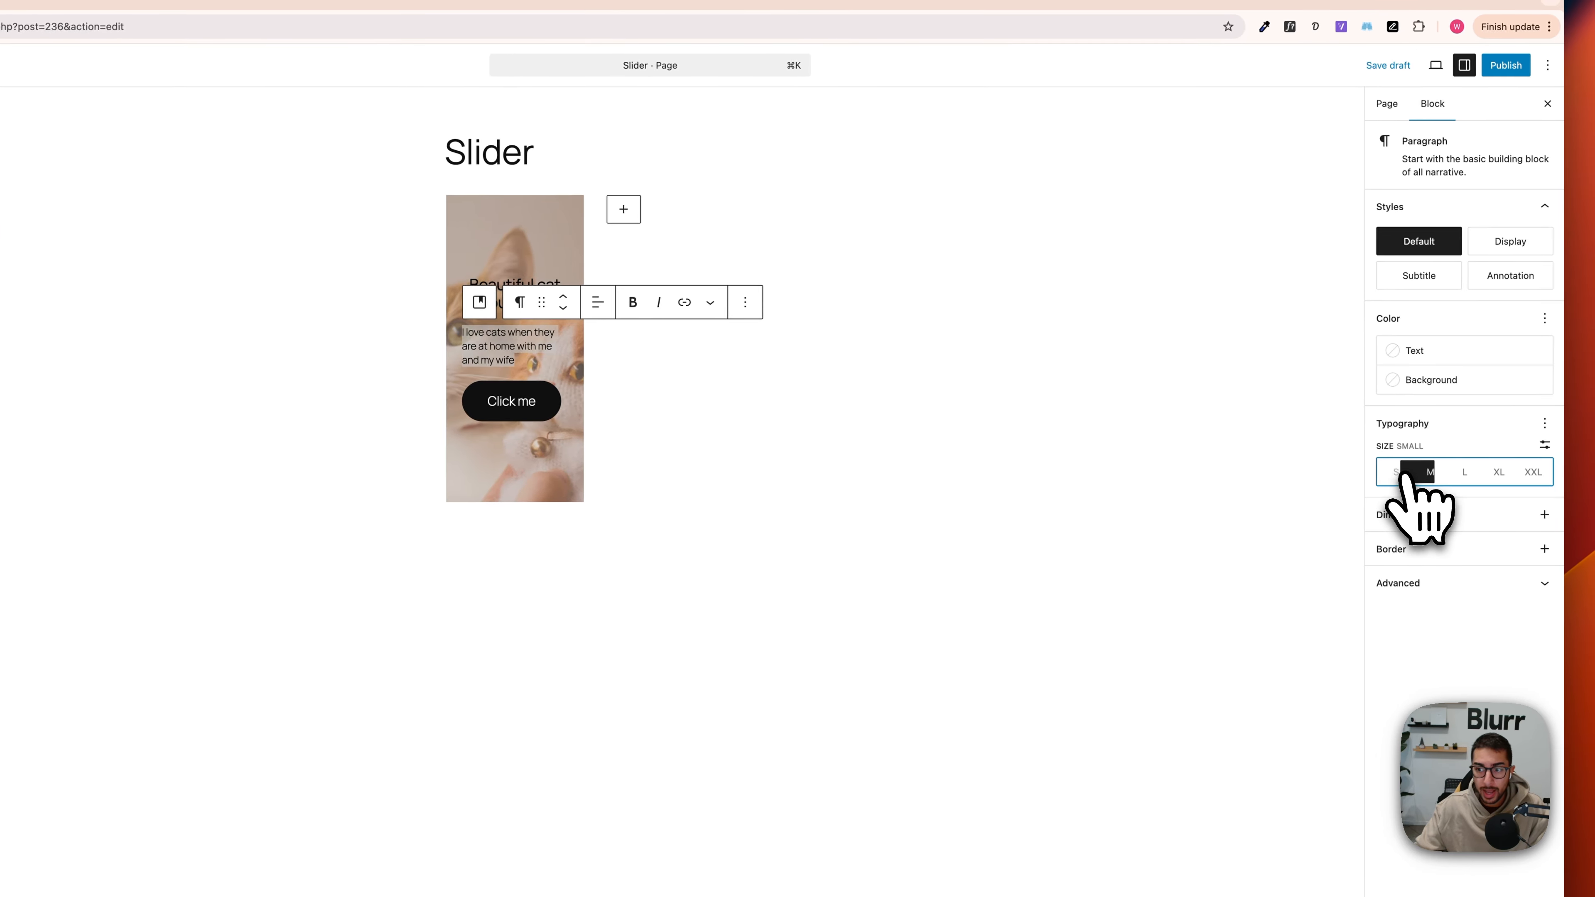
pyautogui.click(1425, 472)
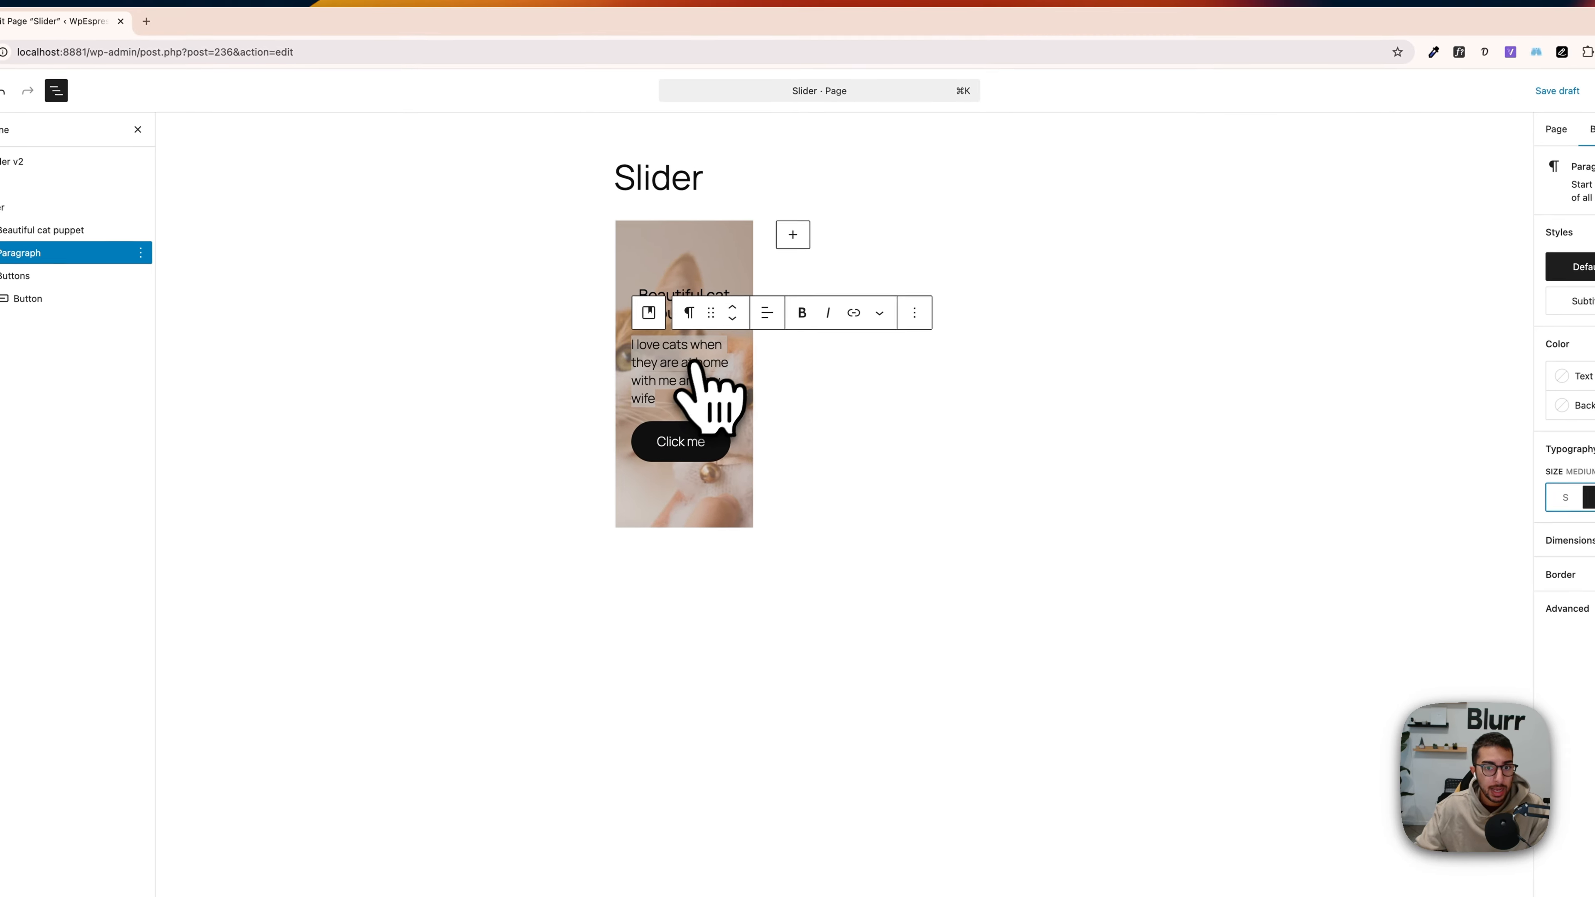
pyautogui.click(810, 427)
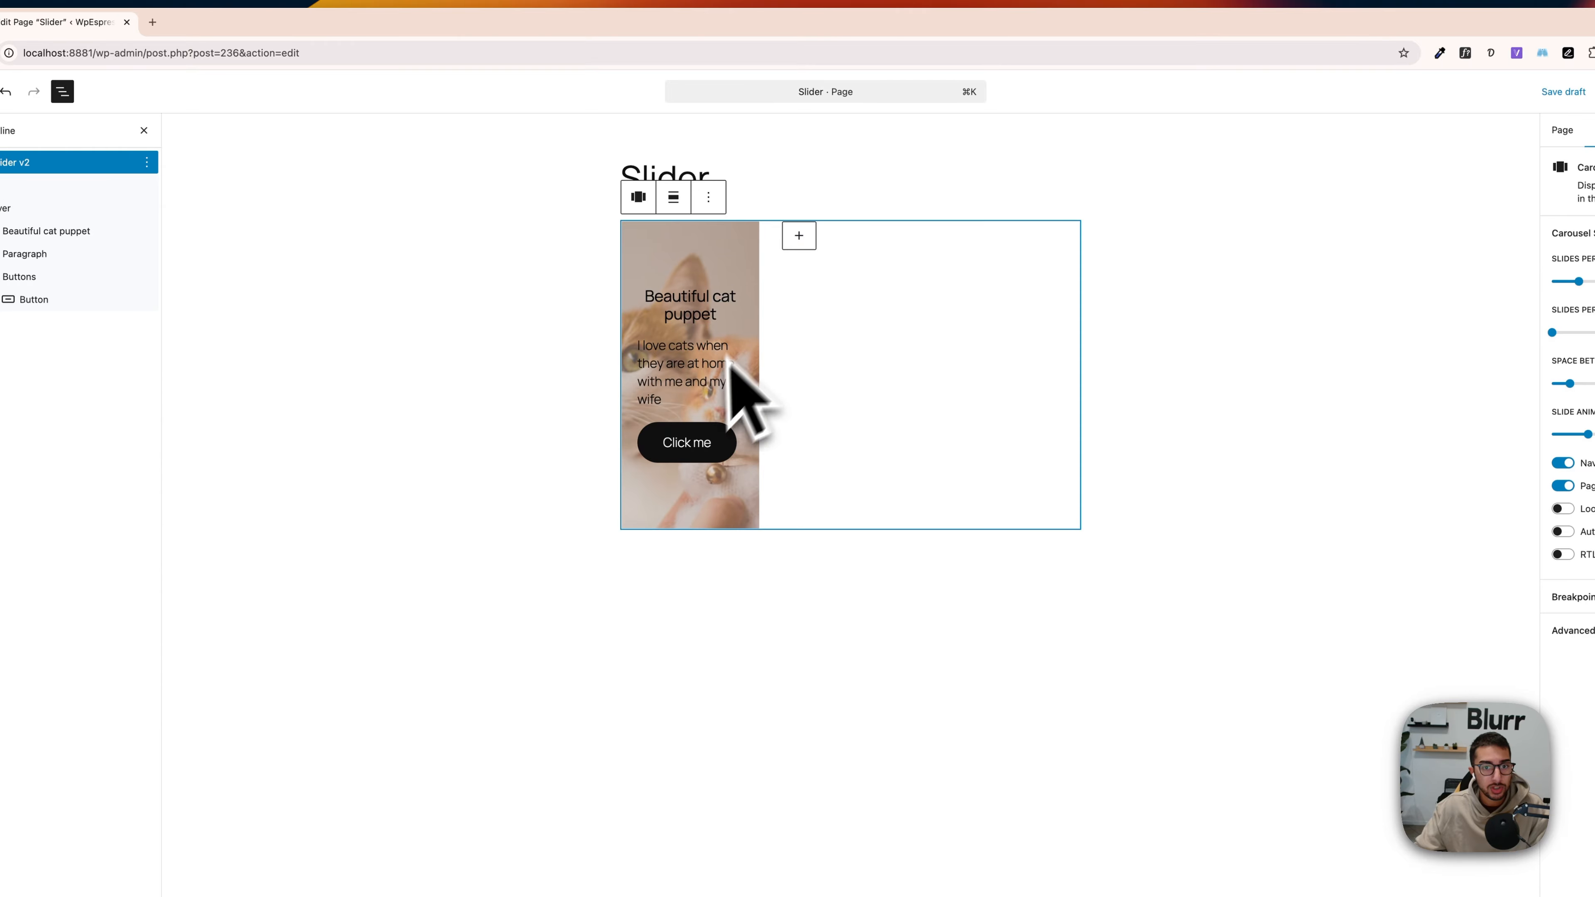
# Step: Adjust the cover's overlay opacity, trying 80 before lowering it so the cat photo stays clearly visible
pyautogui.click(682, 251)
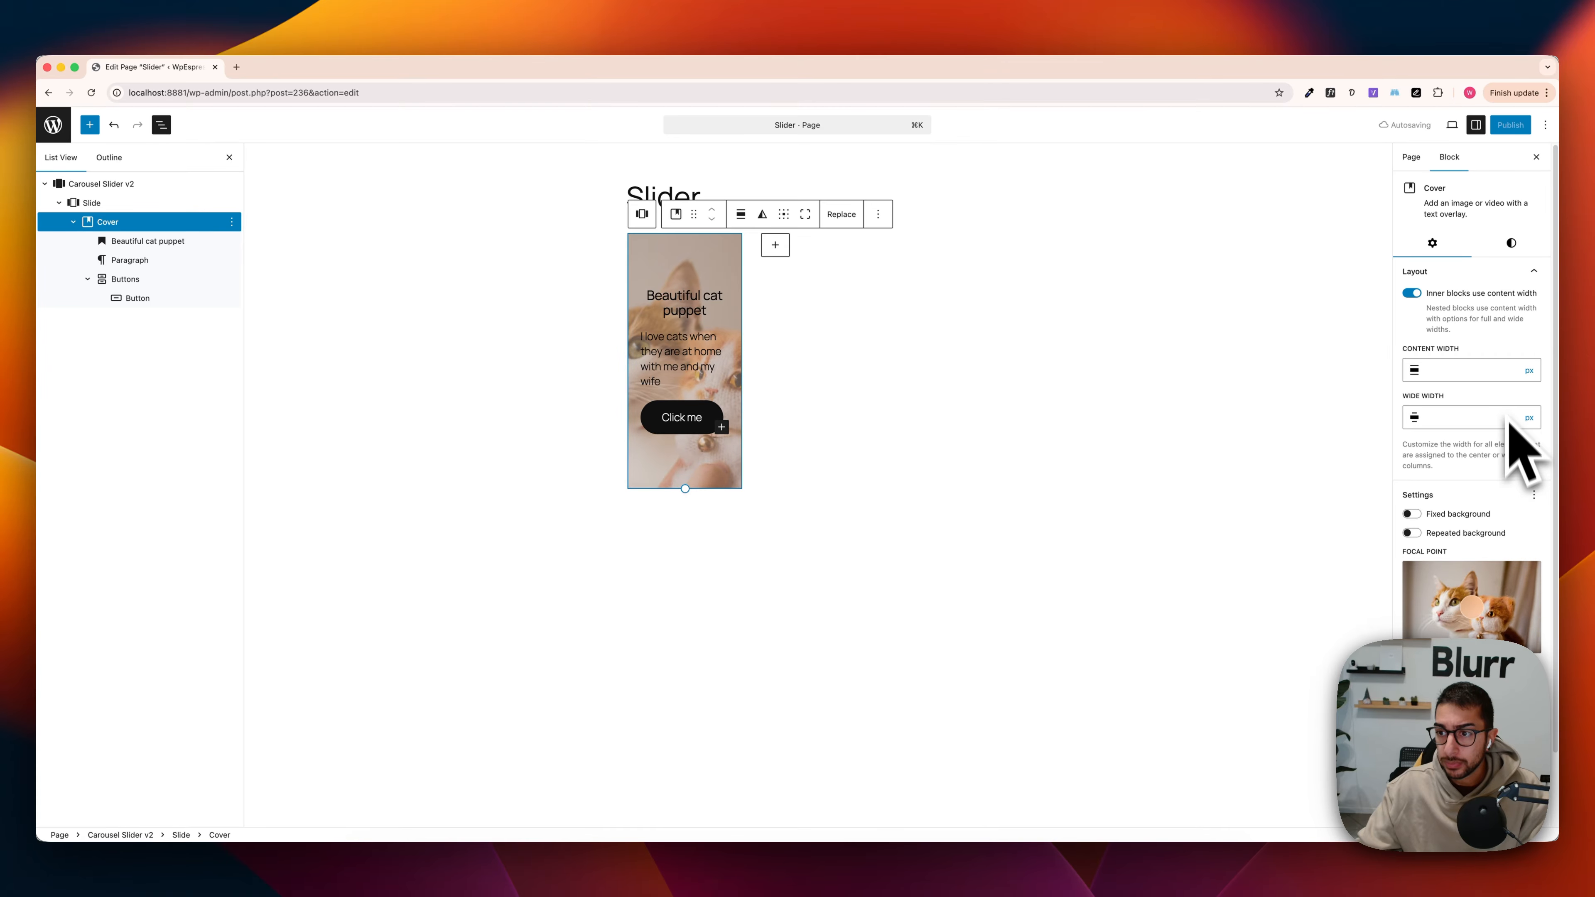
pyautogui.click(1511, 243)
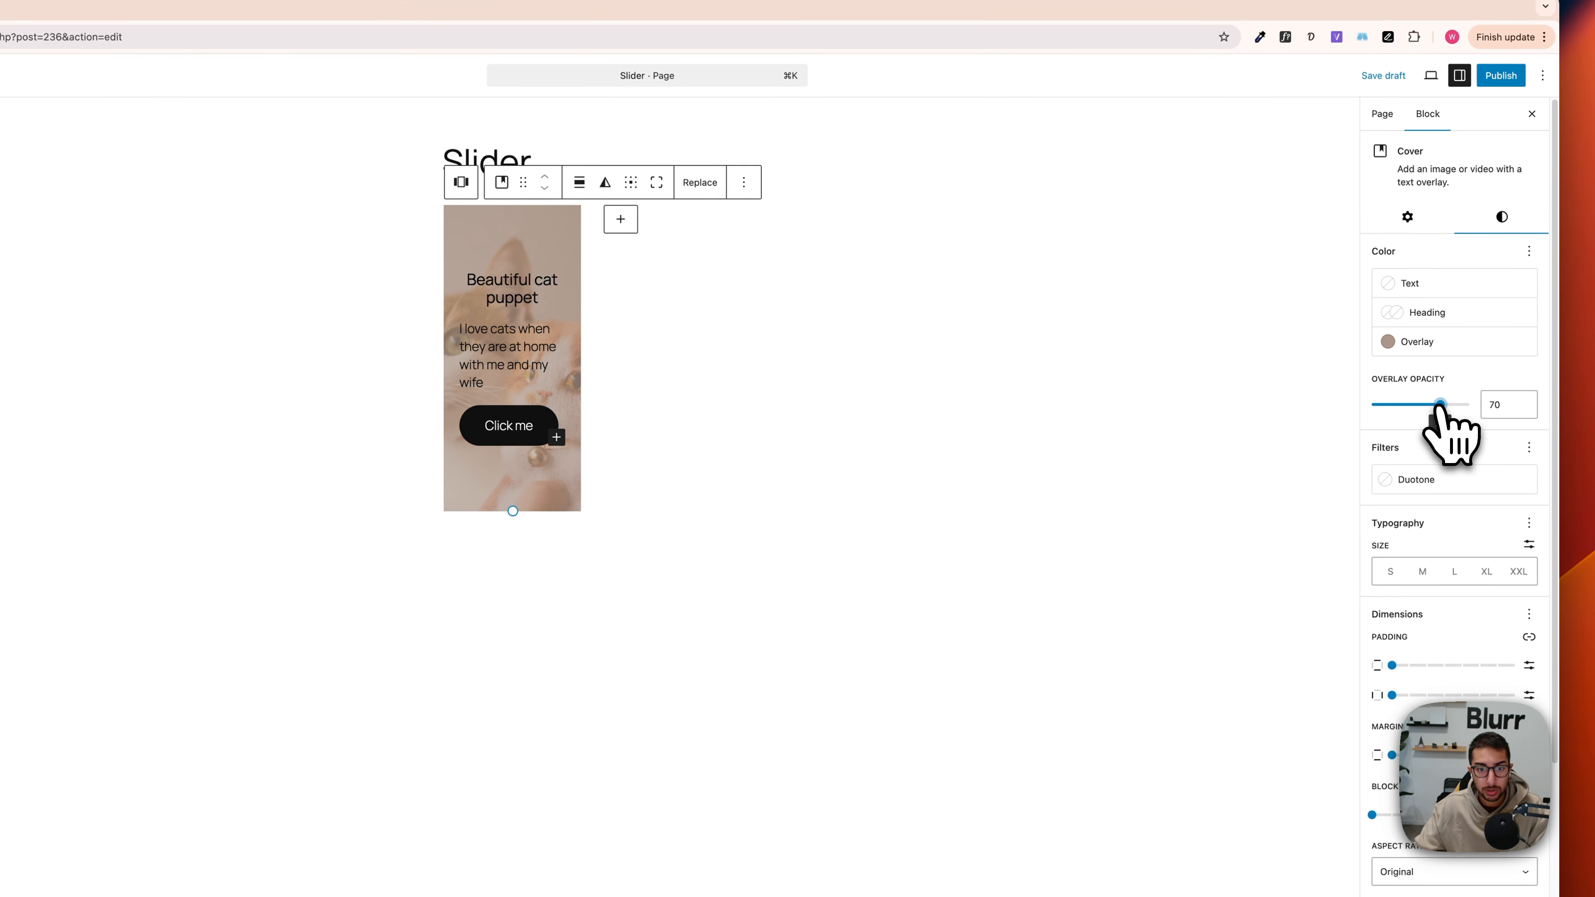
pyautogui.moveTo(1421, 404); pyautogui.dragTo(1440, 404)
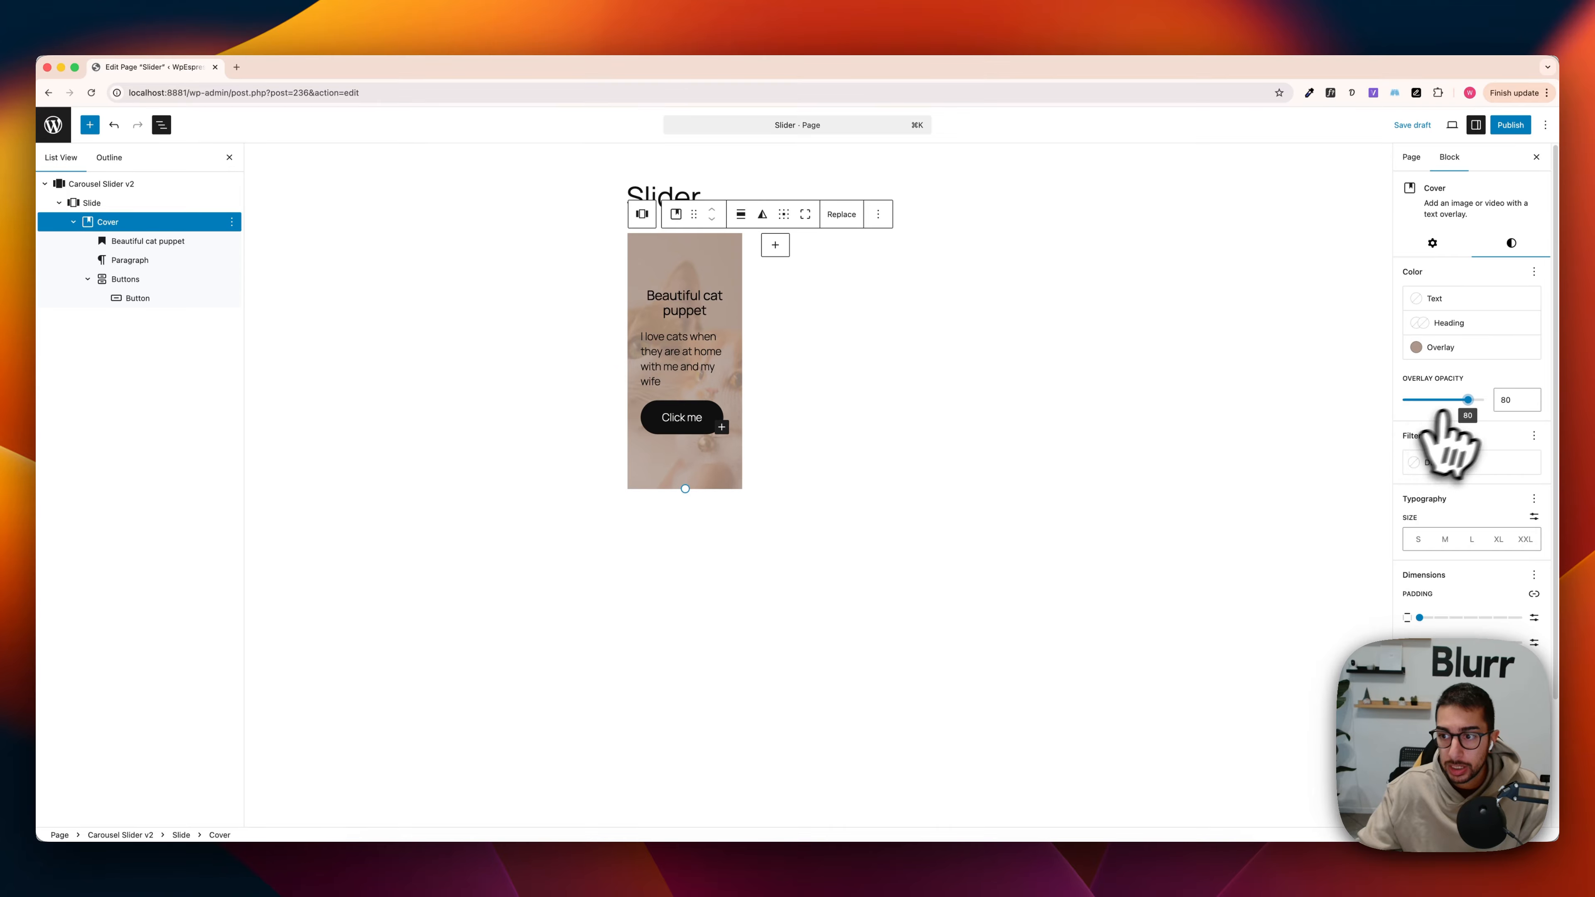
pyautogui.moveTo(1443, 409); pyautogui.dragTo(1433, 404)
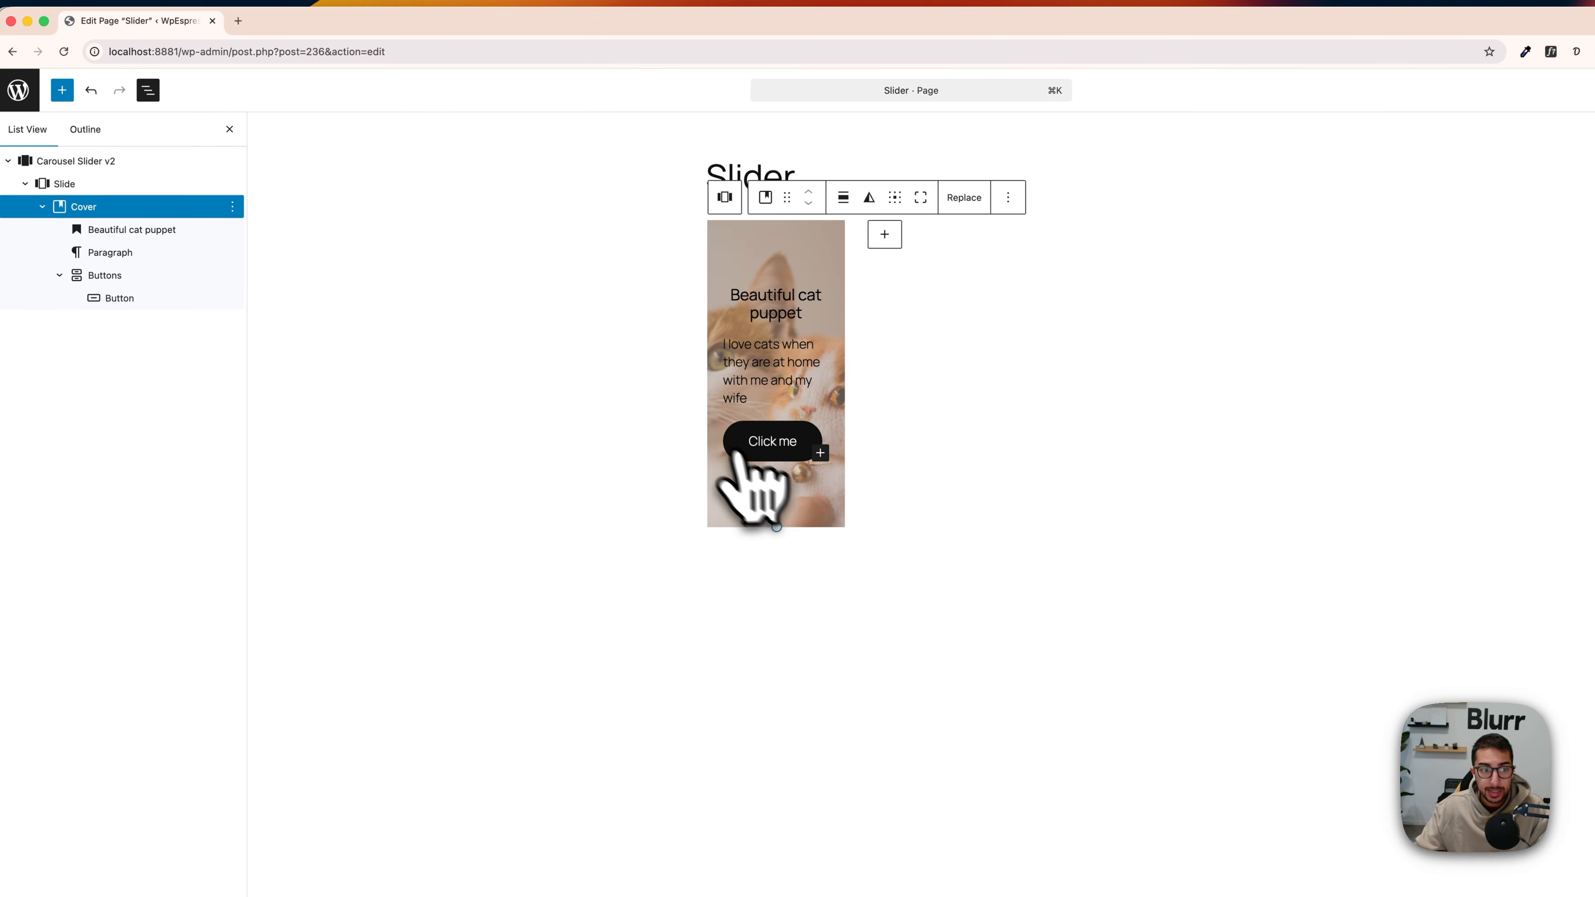
# Step: Collapse the cover's nested blocks in the block list and add a second, empty slide to the carousel
pyautogui.click(127, 239)
pyautogui.click(123, 218)
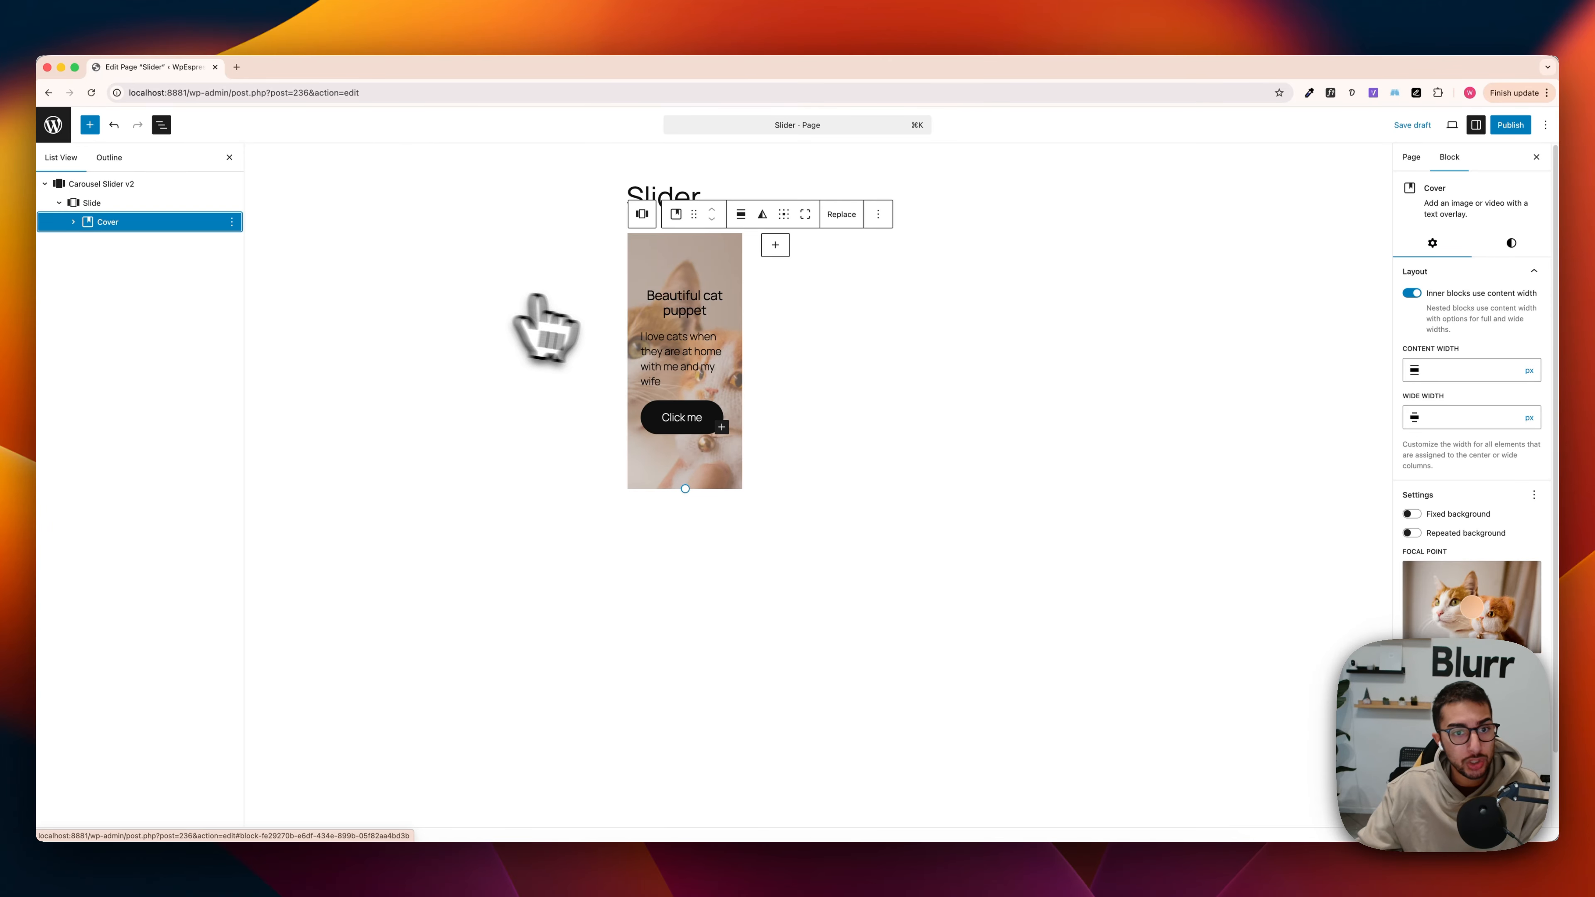
pyautogui.click(775, 244)
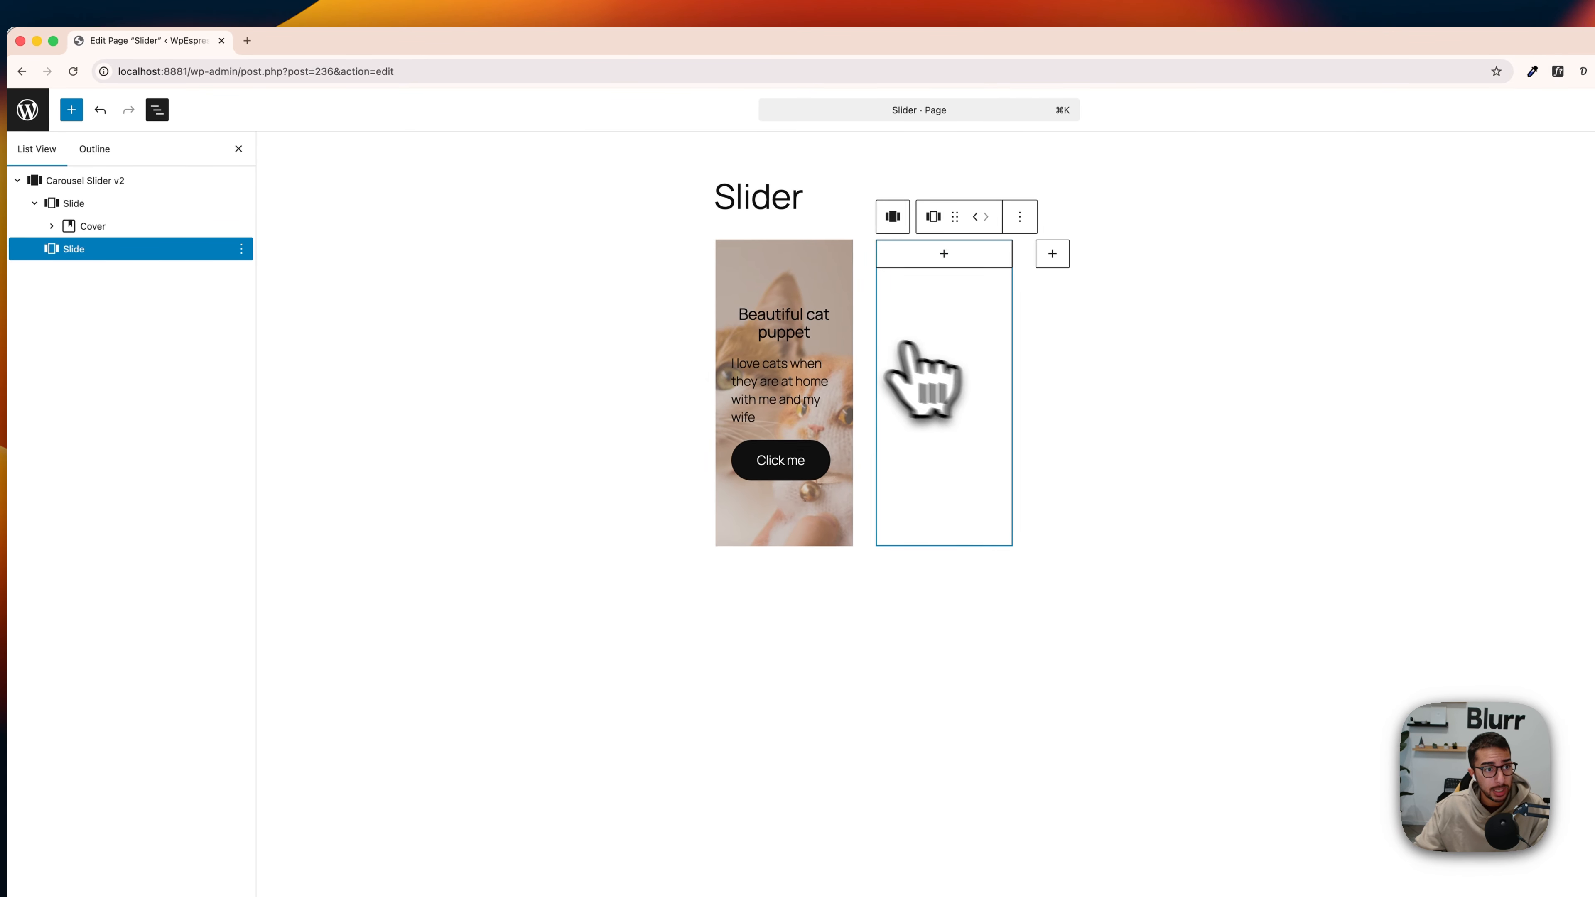
# Step: Try to copy the first slide's cover and paste it into the empty second slide
pyautogui.click(100, 225)
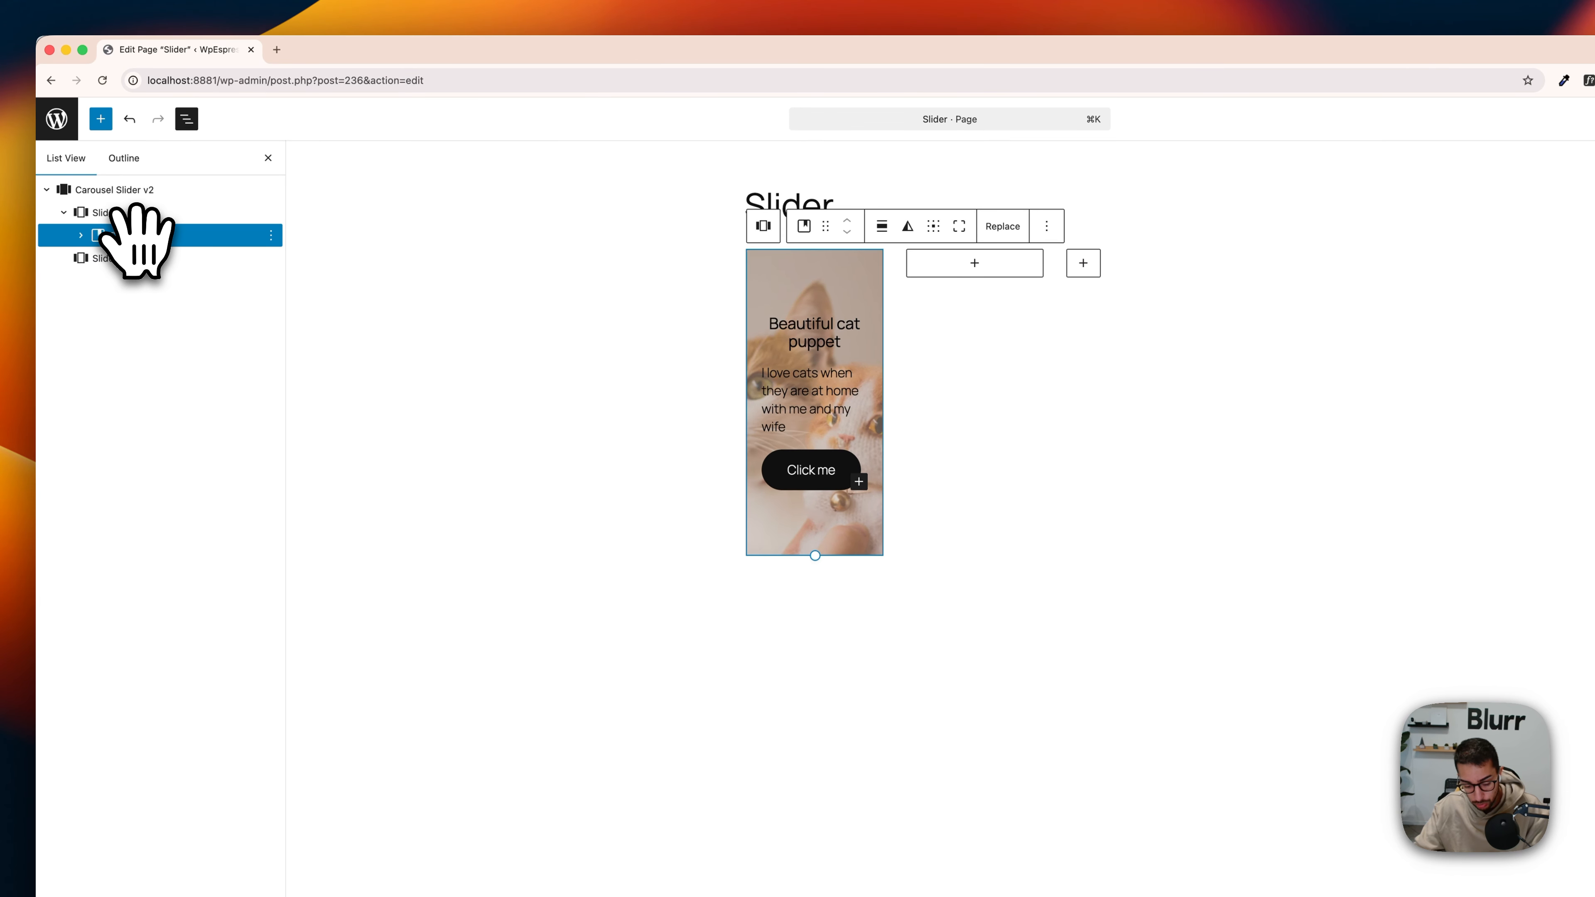
pyautogui.press('super+c')
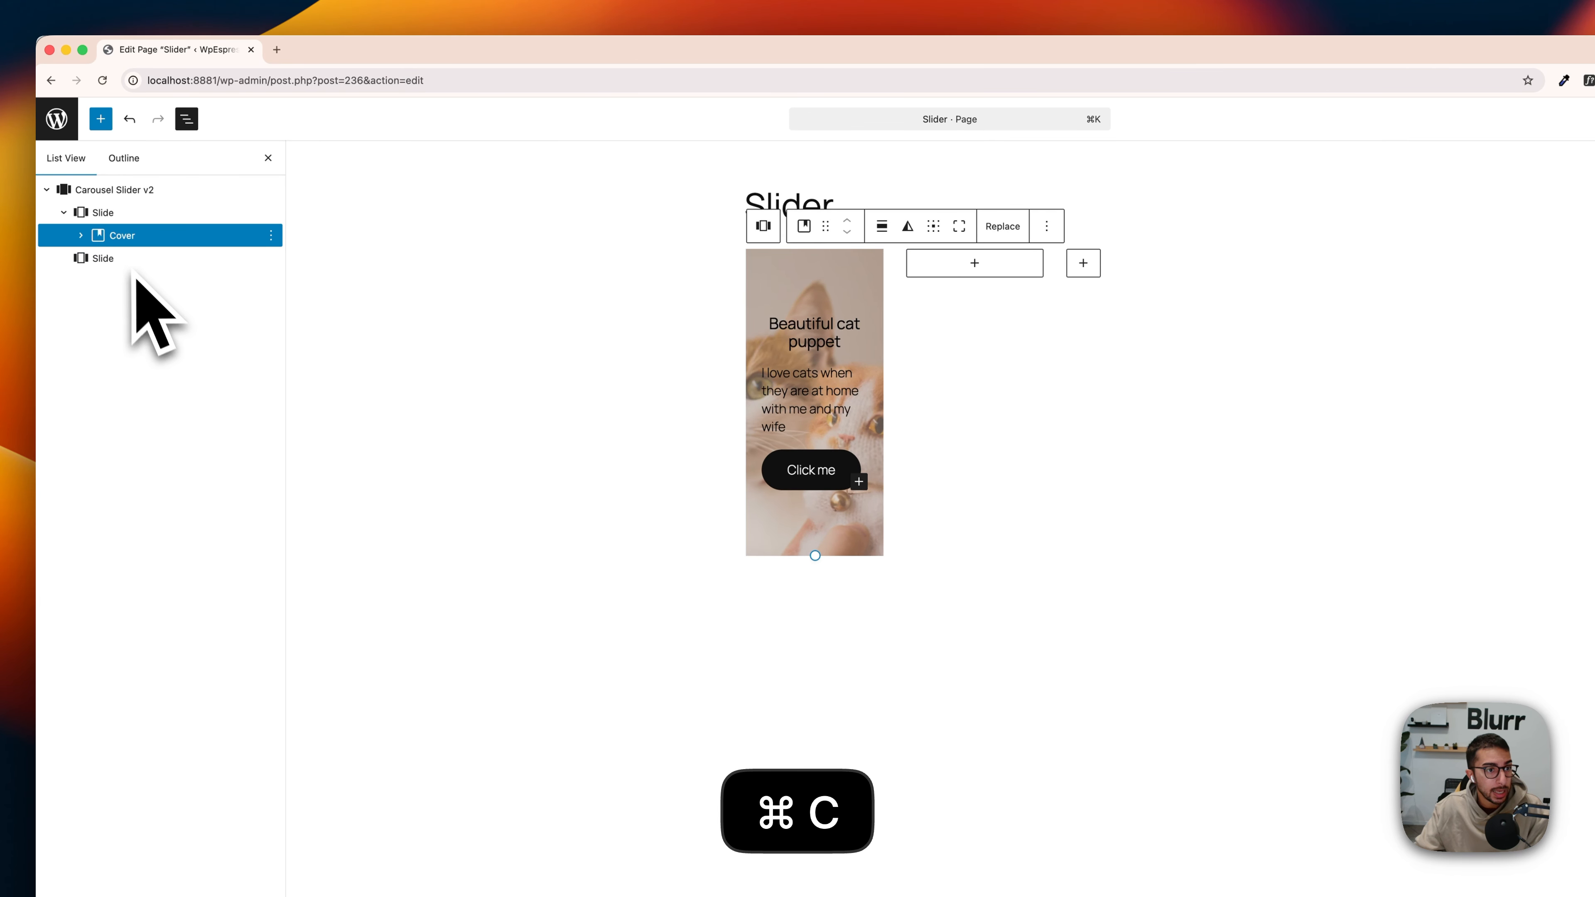
pyautogui.click(126, 257)
pyautogui.press('super+v')
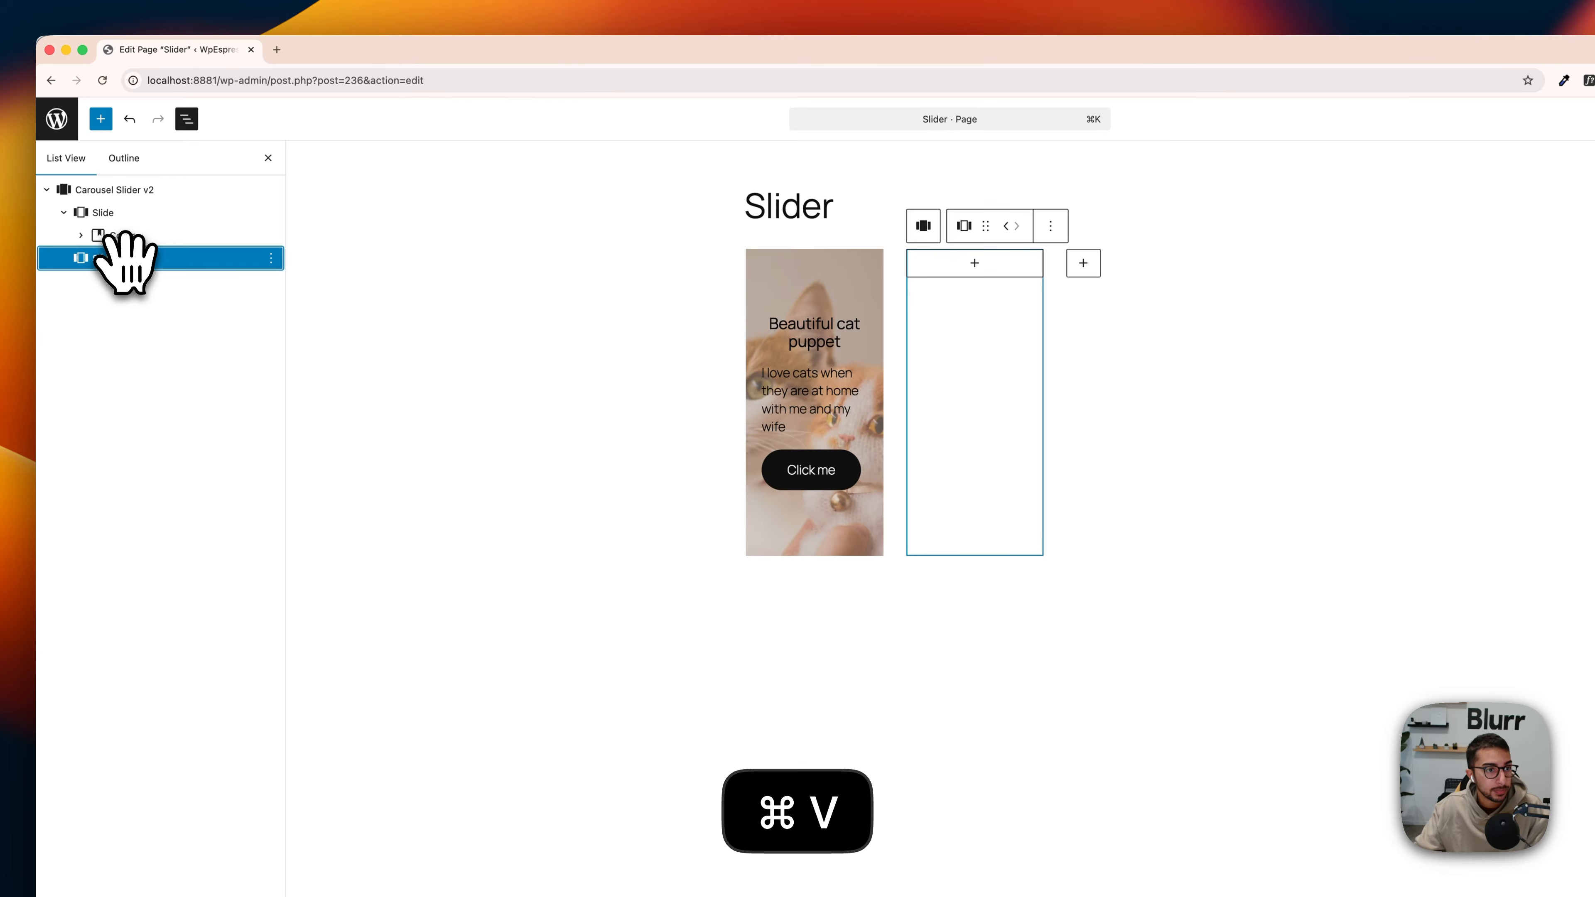
pyautogui.click(125, 234)
pyautogui.press('super+c')
pyautogui.click(131, 258)
pyautogui.press('super+v')
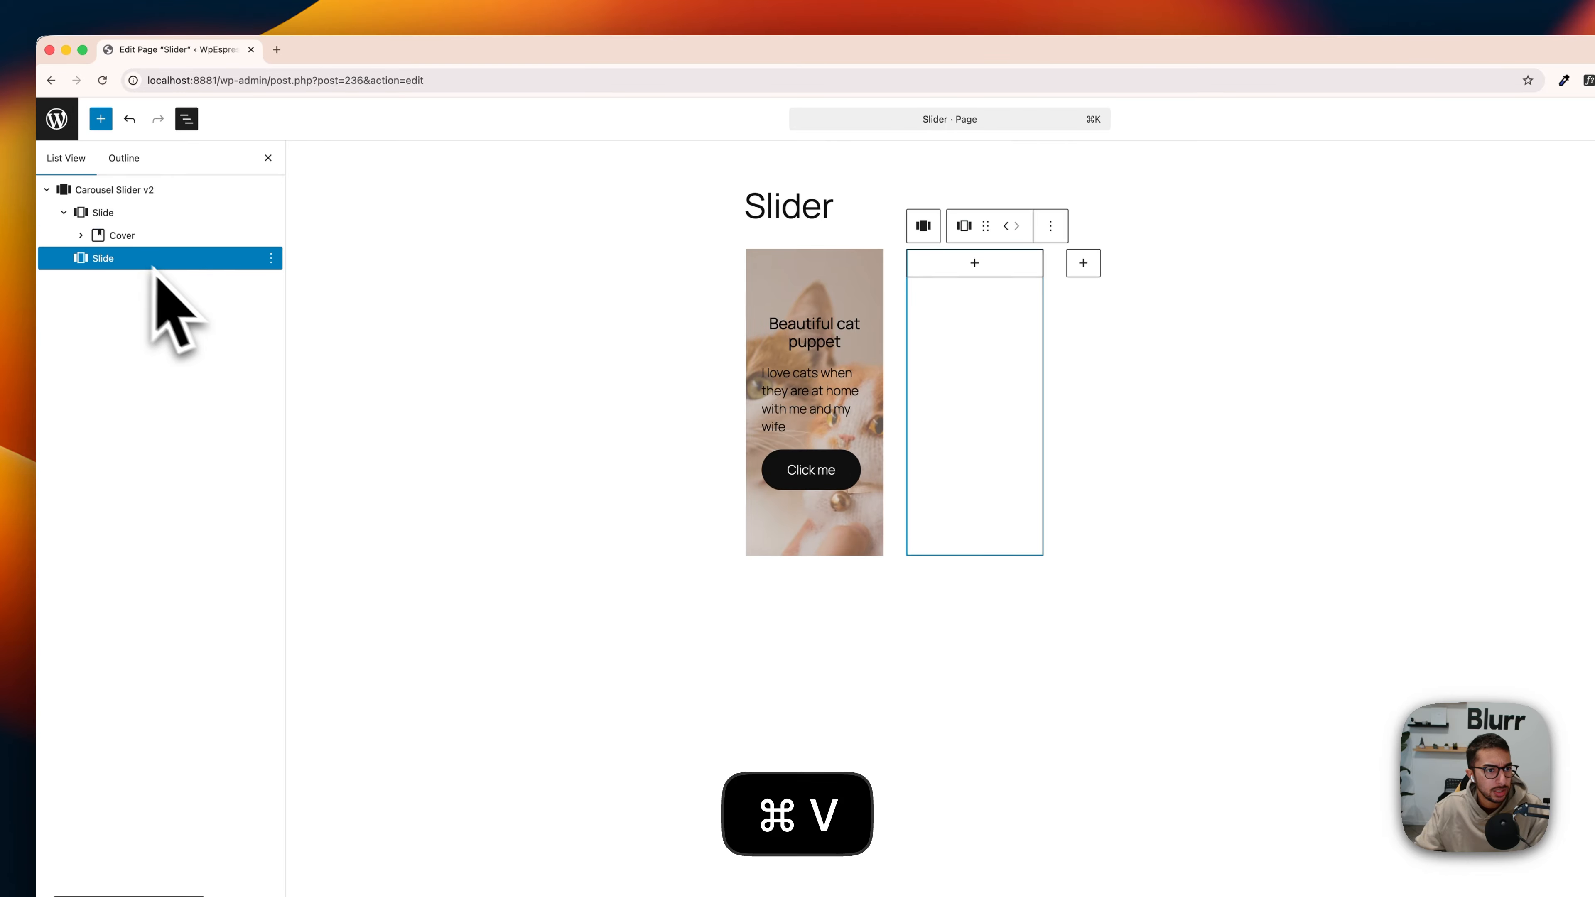
pyautogui.click(932, 271)
pyautogui.click(945, 272)
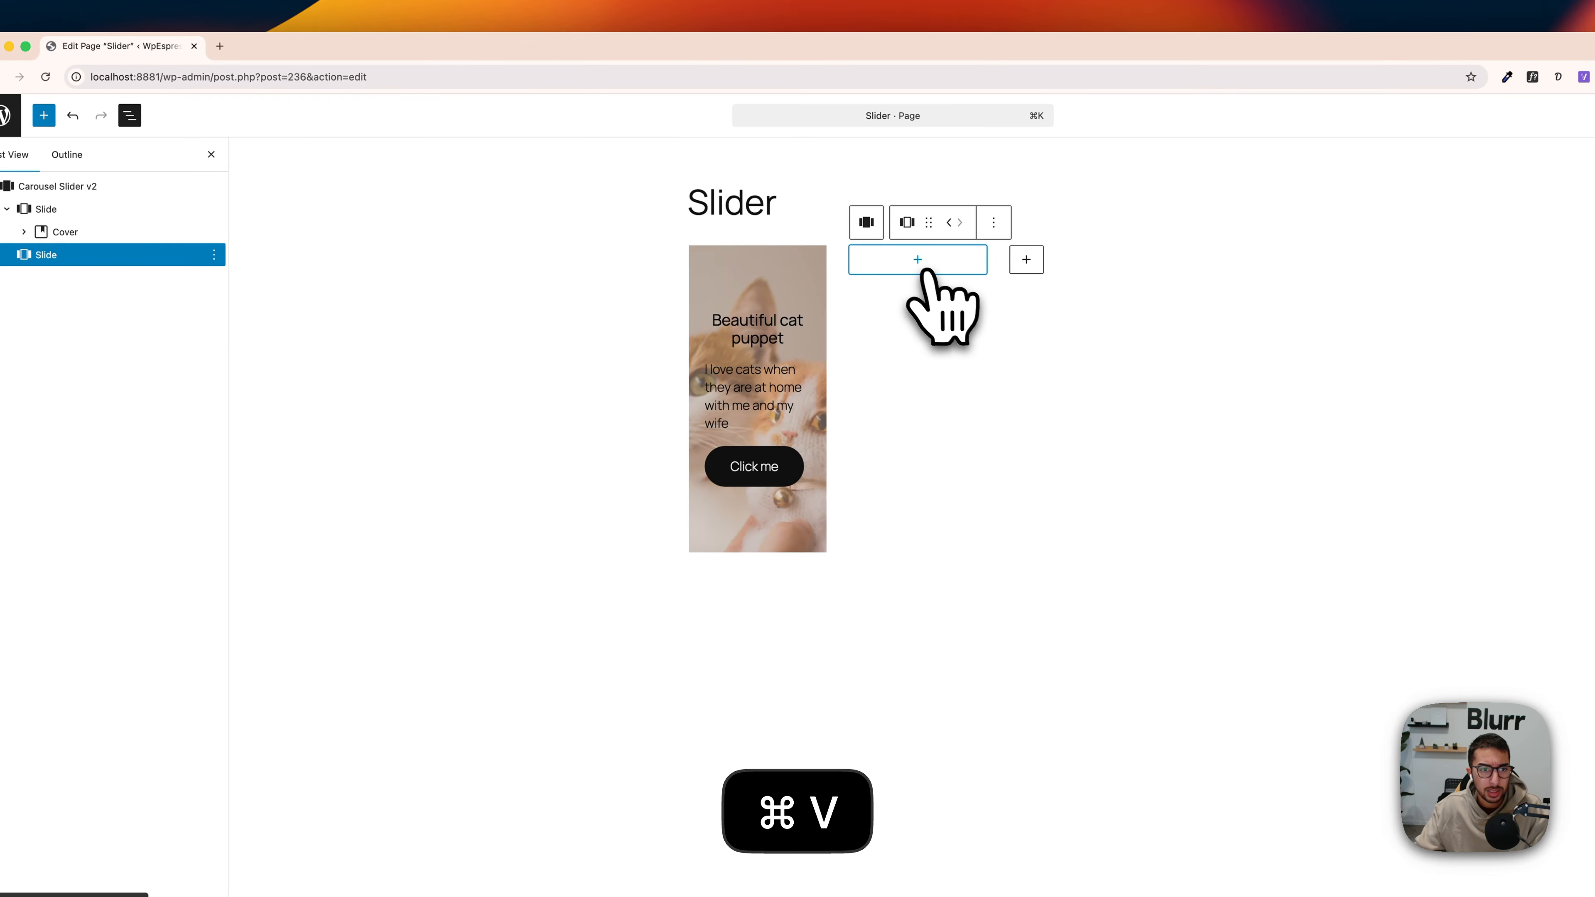
pyautogui.click(920, 267)
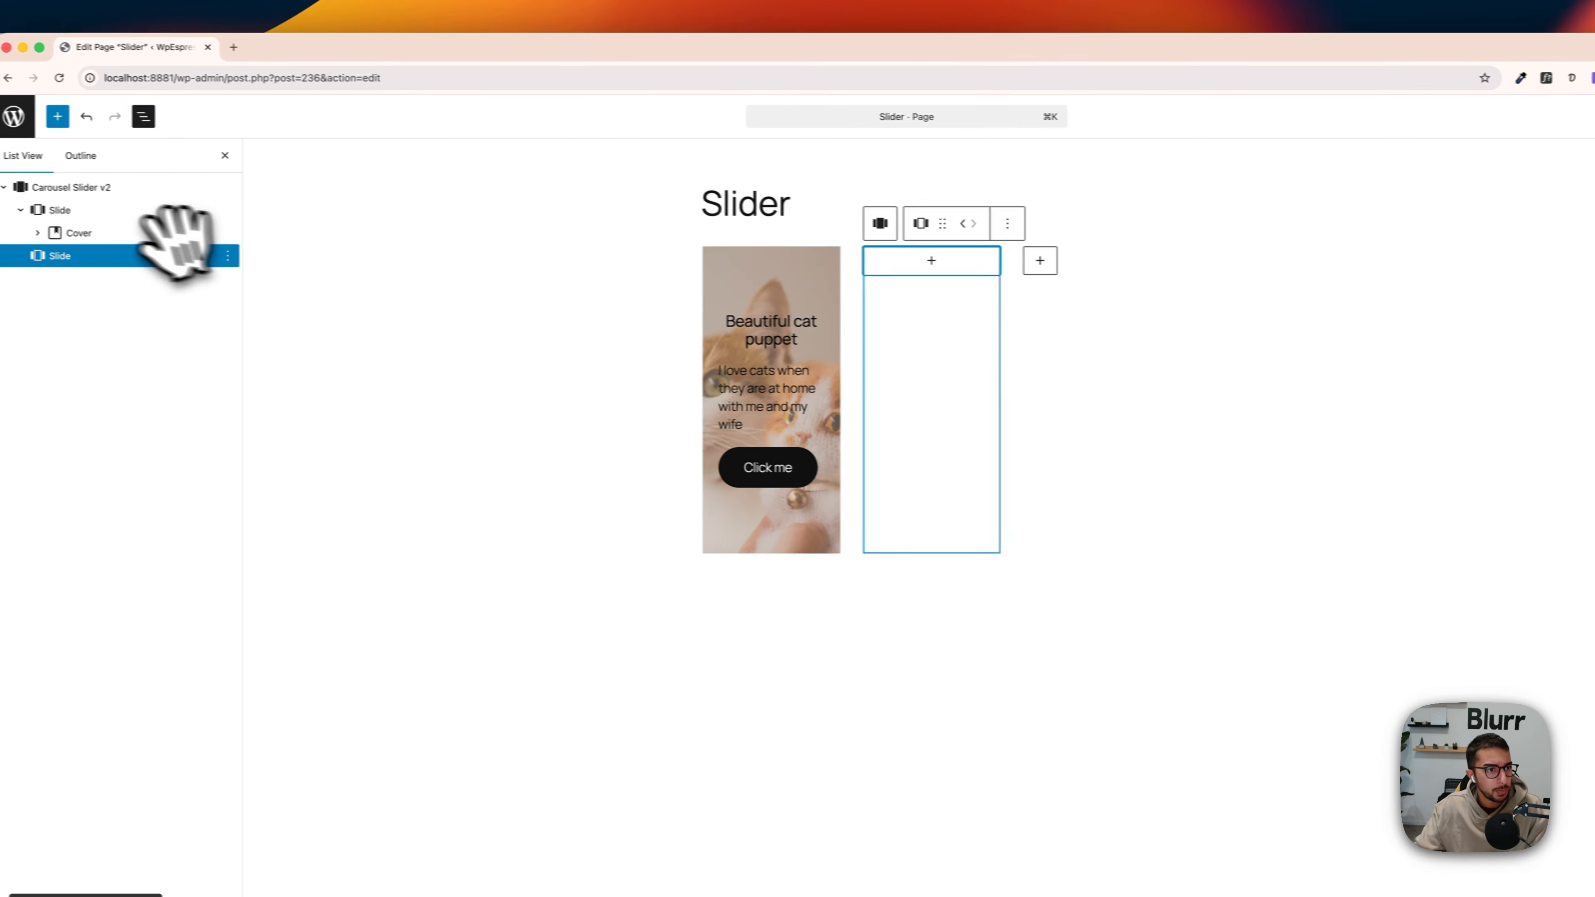
# Step: Duplicate the first slide's cover and move the copy into the second slide
pyautogui.click(109, 233)
pyautogui.press('super+d')
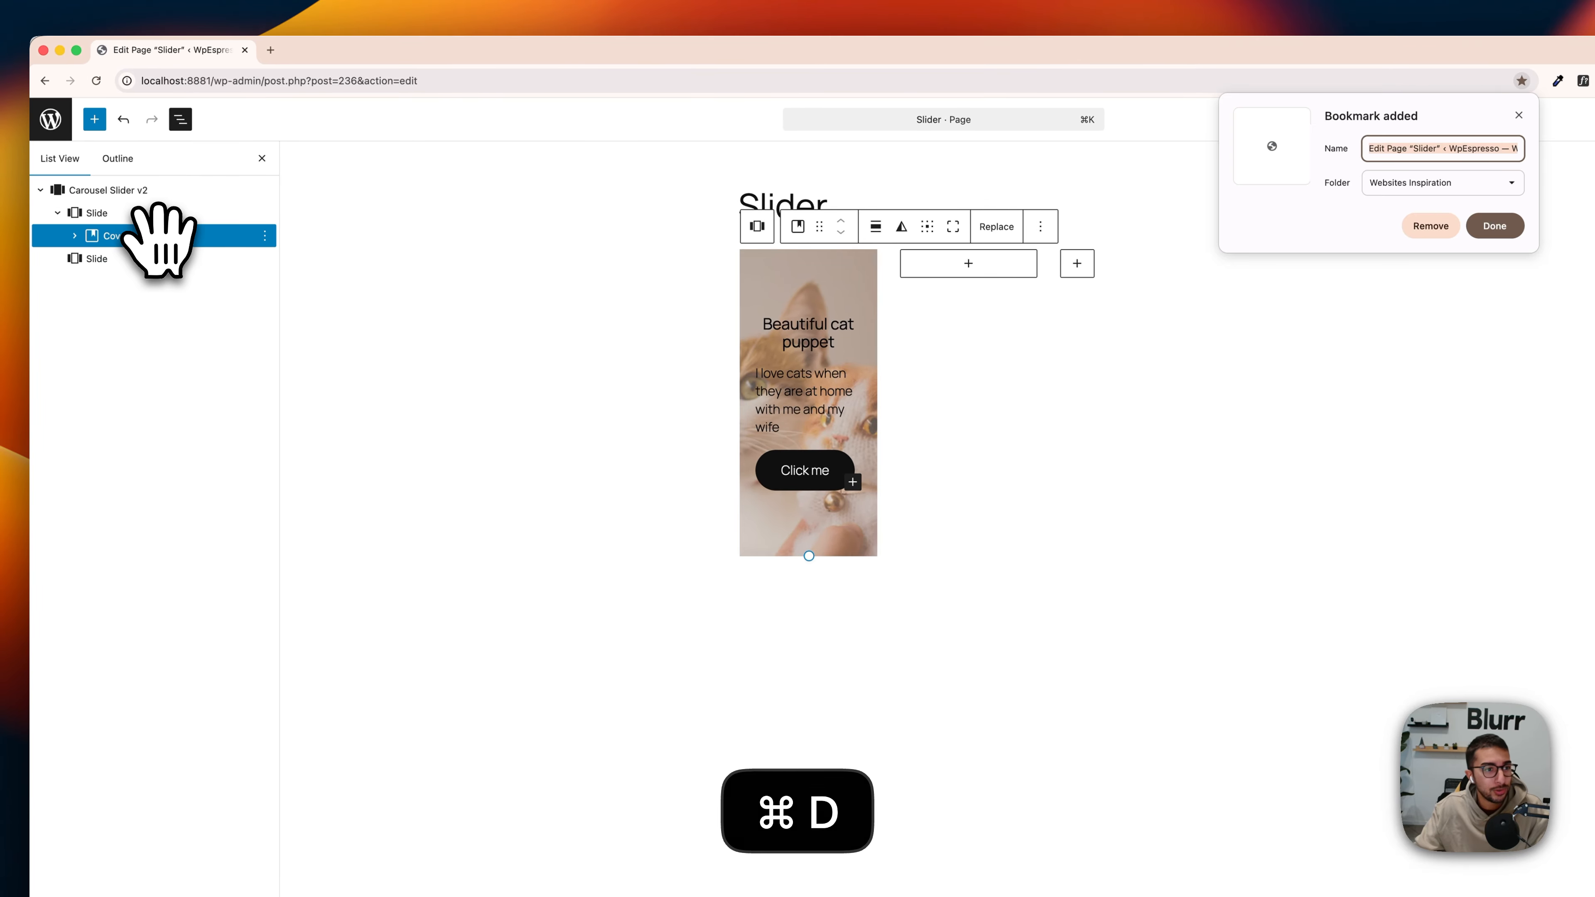
pyautogui.click(1518, 115)
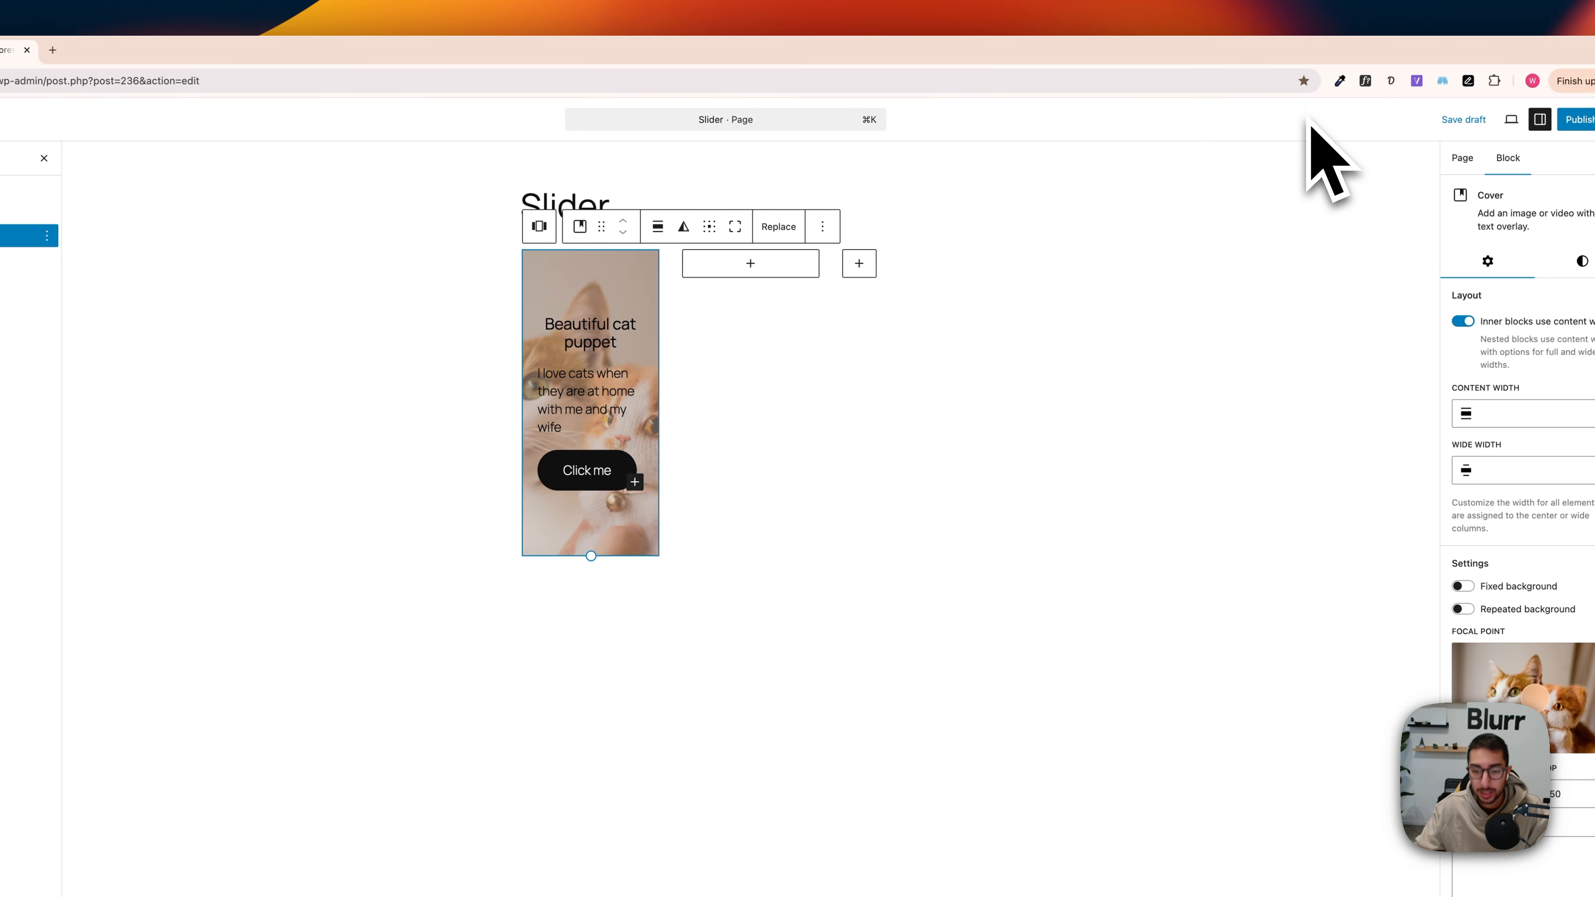
pyautogui.press('super+shift+d')
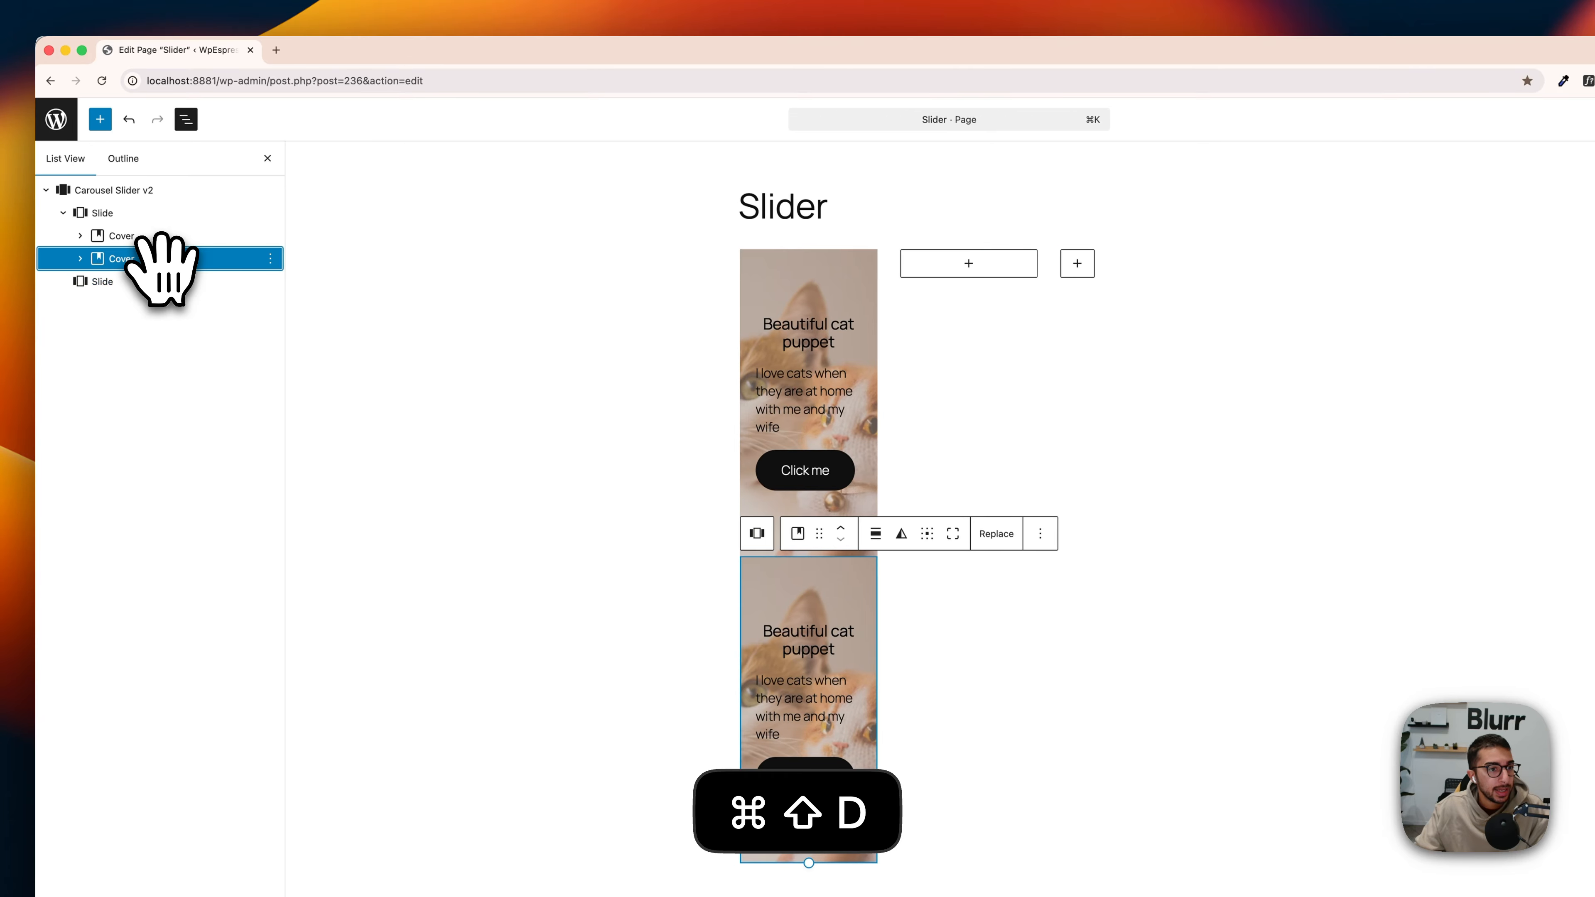
pyautogui.moveTo(162, 261)
pyautogui.mouseDown()
pyautogui.moveTo(163, 281)
pyautogui.moveTo(148, 267)
pyautogui.mouseUp()
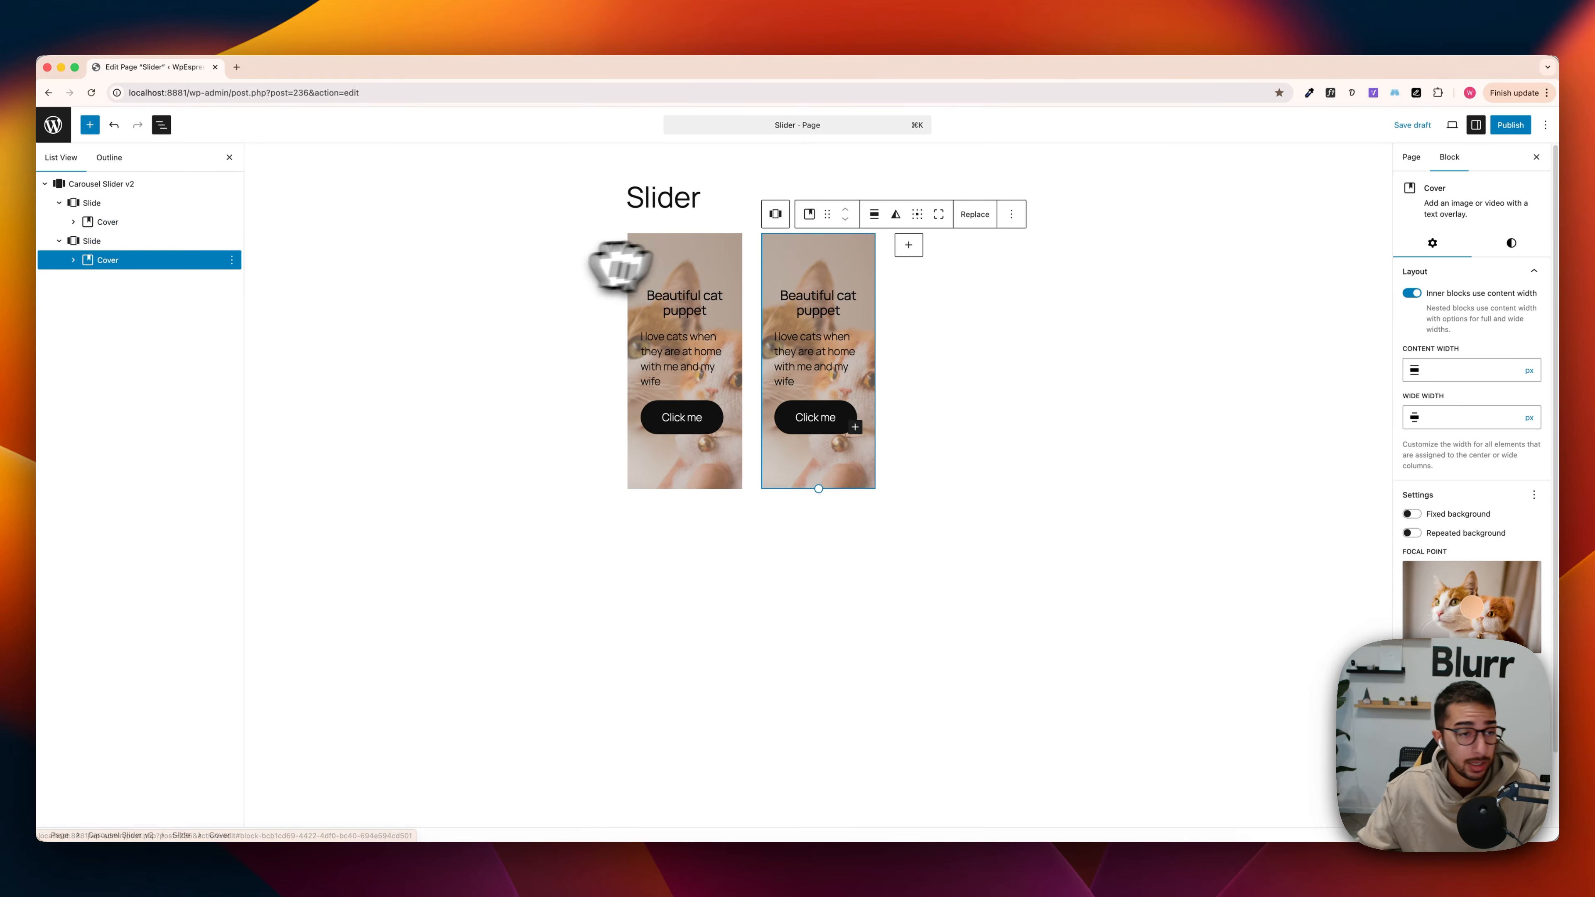
# Step: Add a third slide to the carousel and fill it with a duplicate of the second slide's cover
pyautogui.click(909, 245)
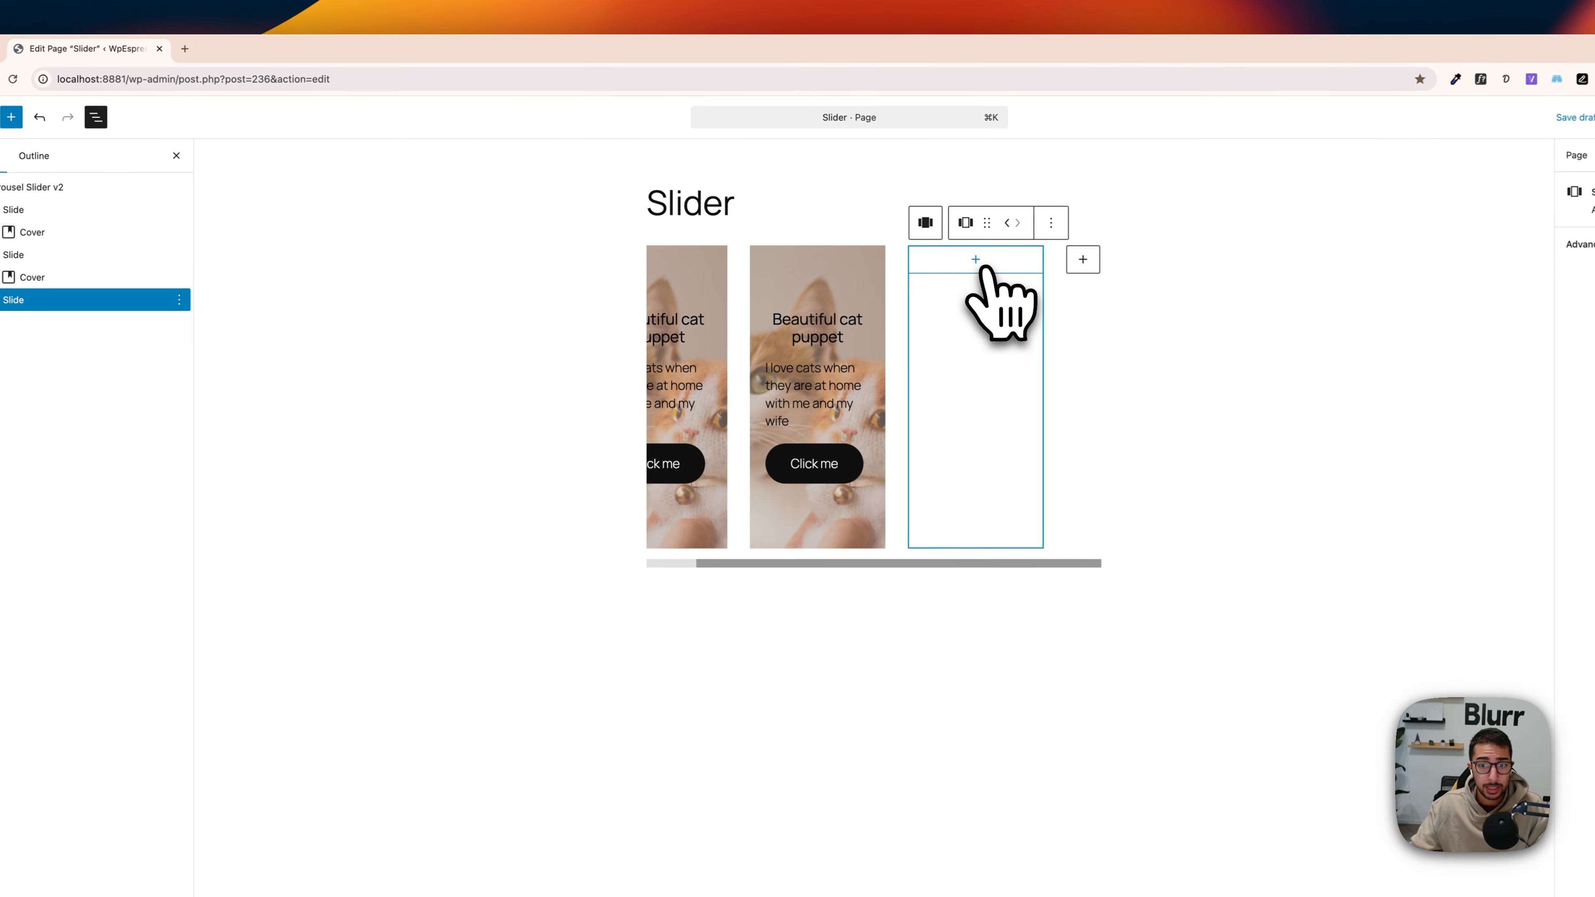
pyautogui.press('super+v')
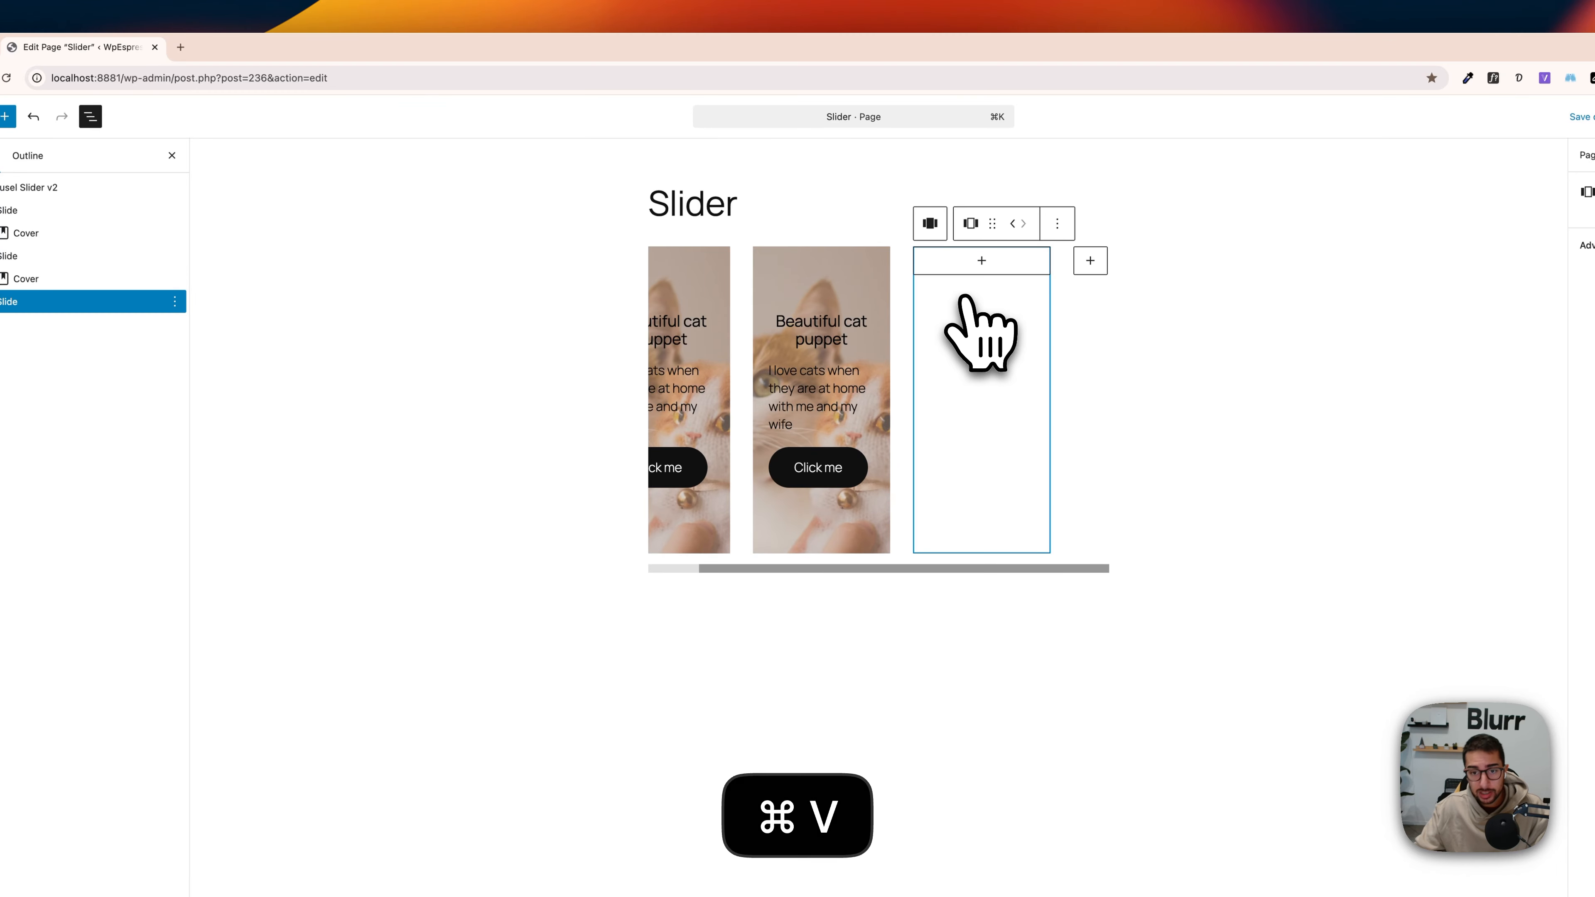
pyautogui.click(50, 280)
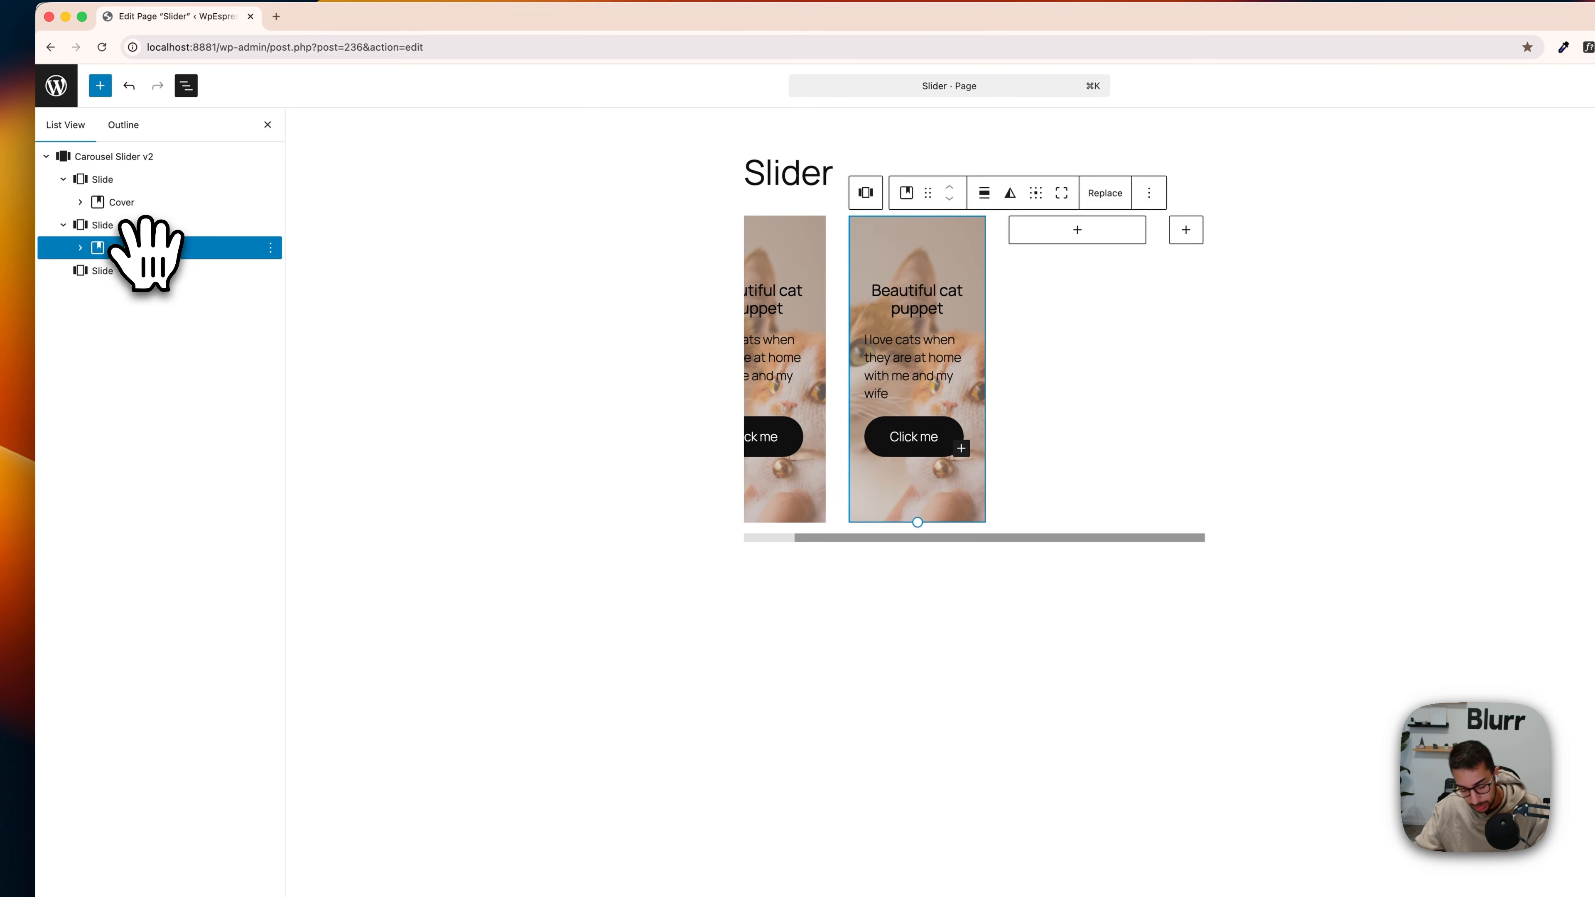
pyautogui.press('super+shift+d')
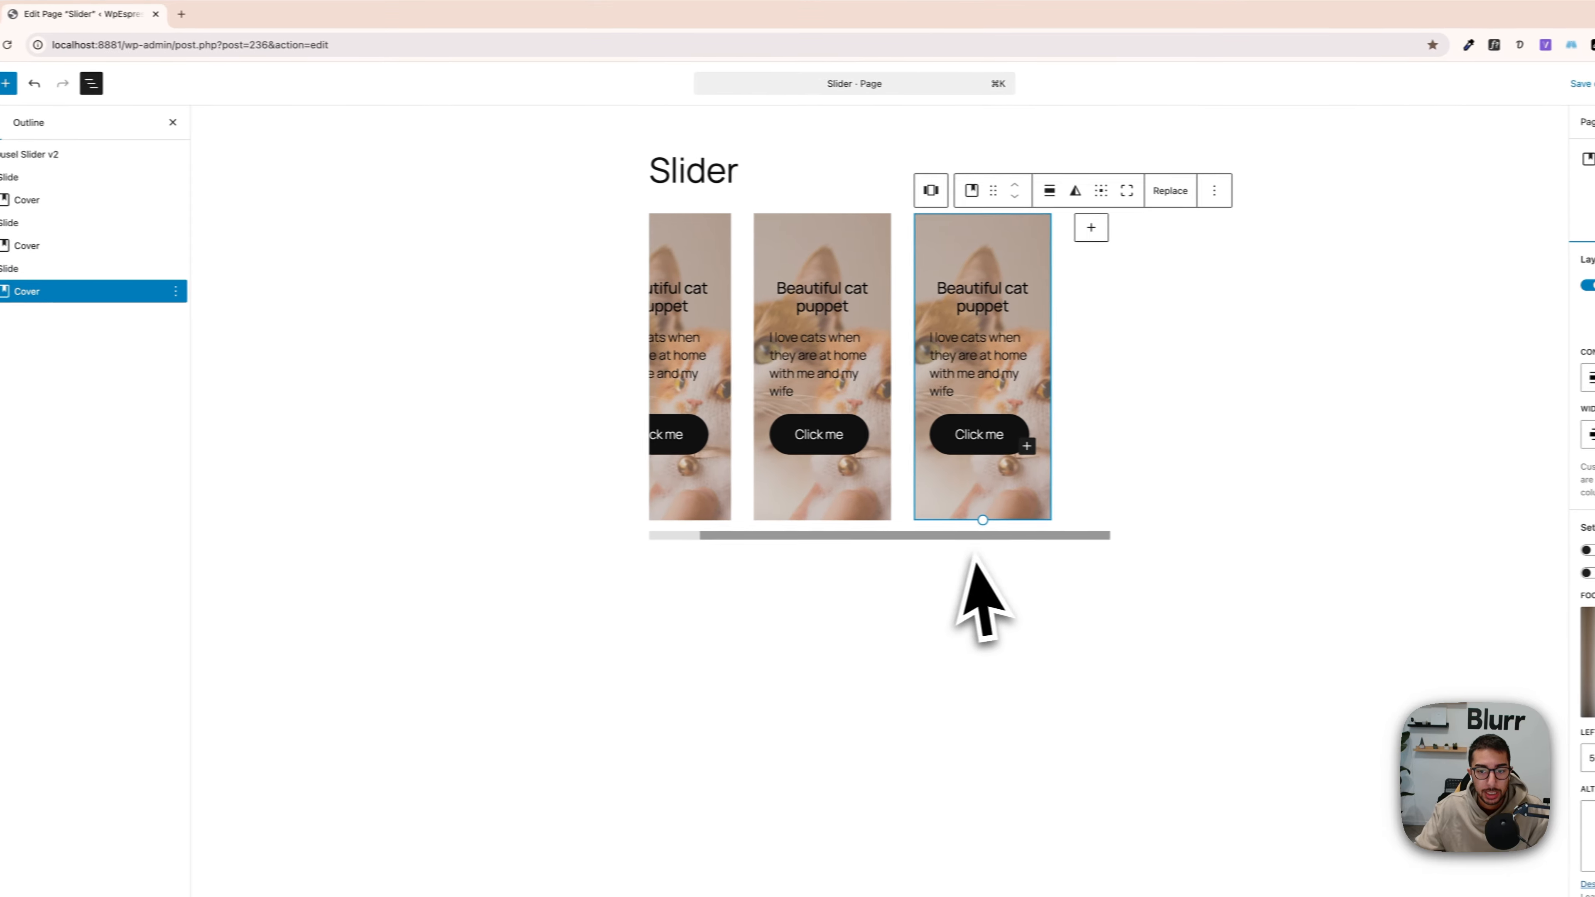
# Step: Replace the second slide's cover background with the Media Library photo of two funny cats on yellow, one in a knitted scarf
pyautogui.click(864, 544)
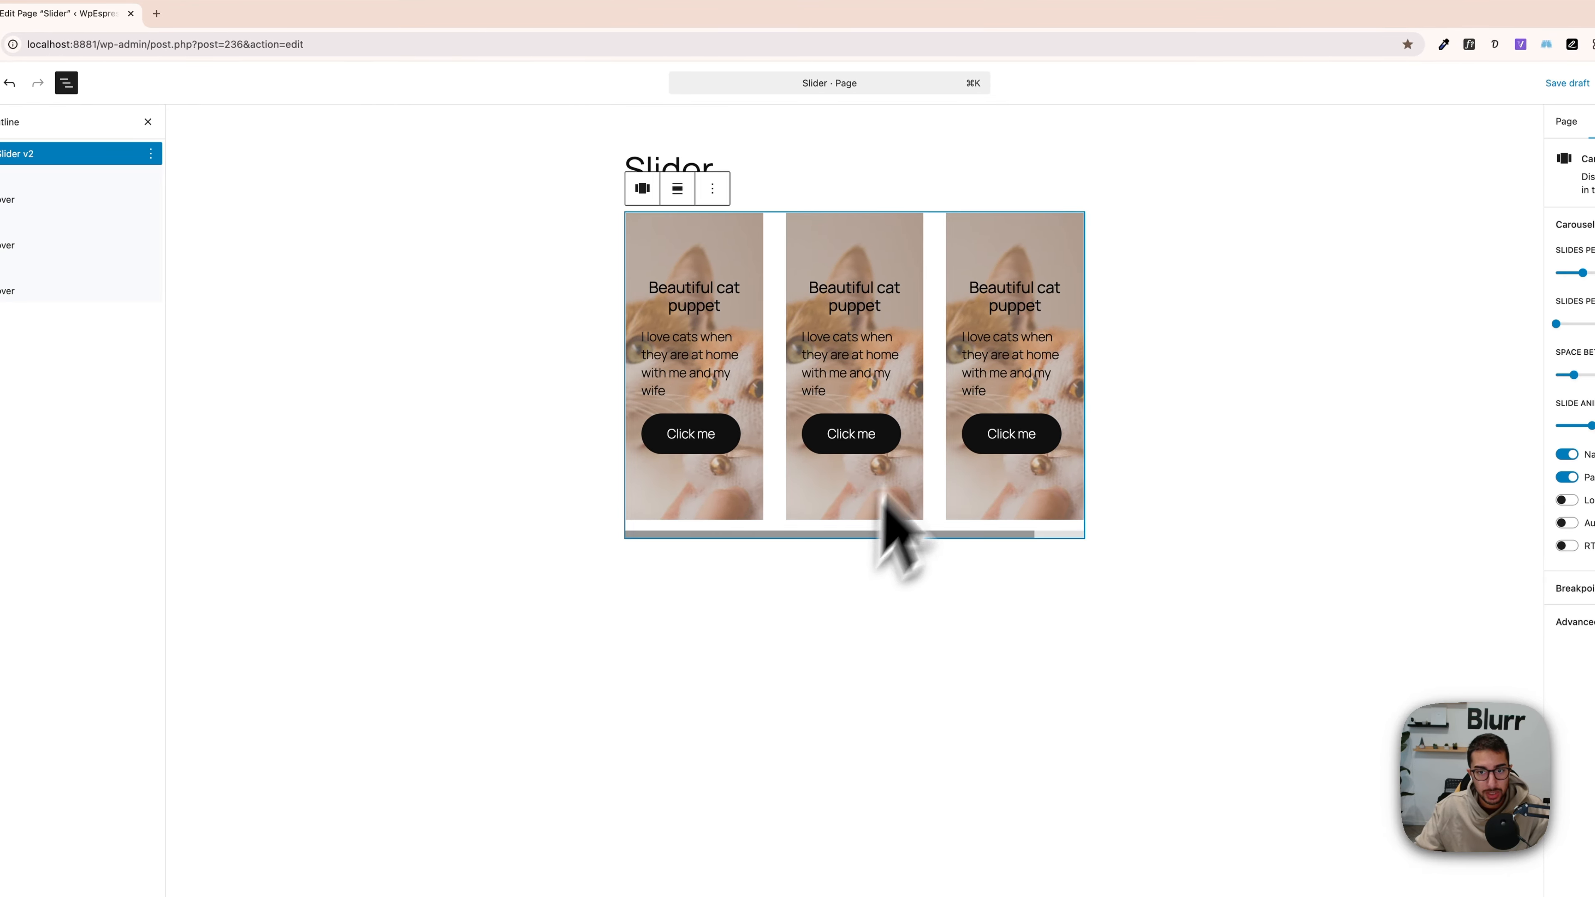
pyautogui.click(884, 245)
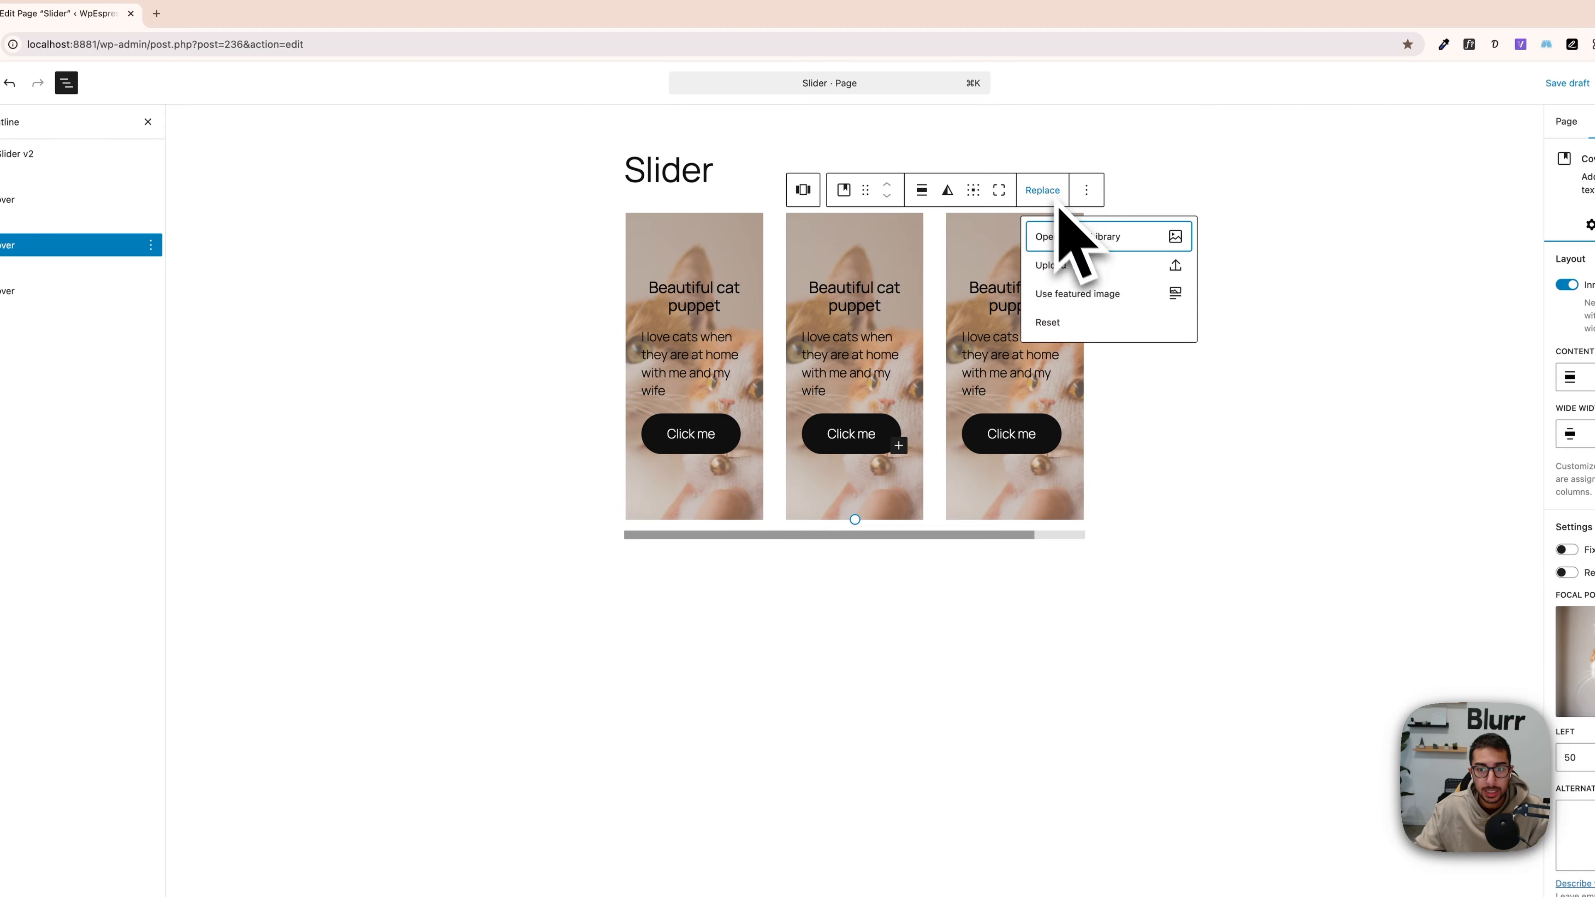
pyautogui.click(1081, 246)
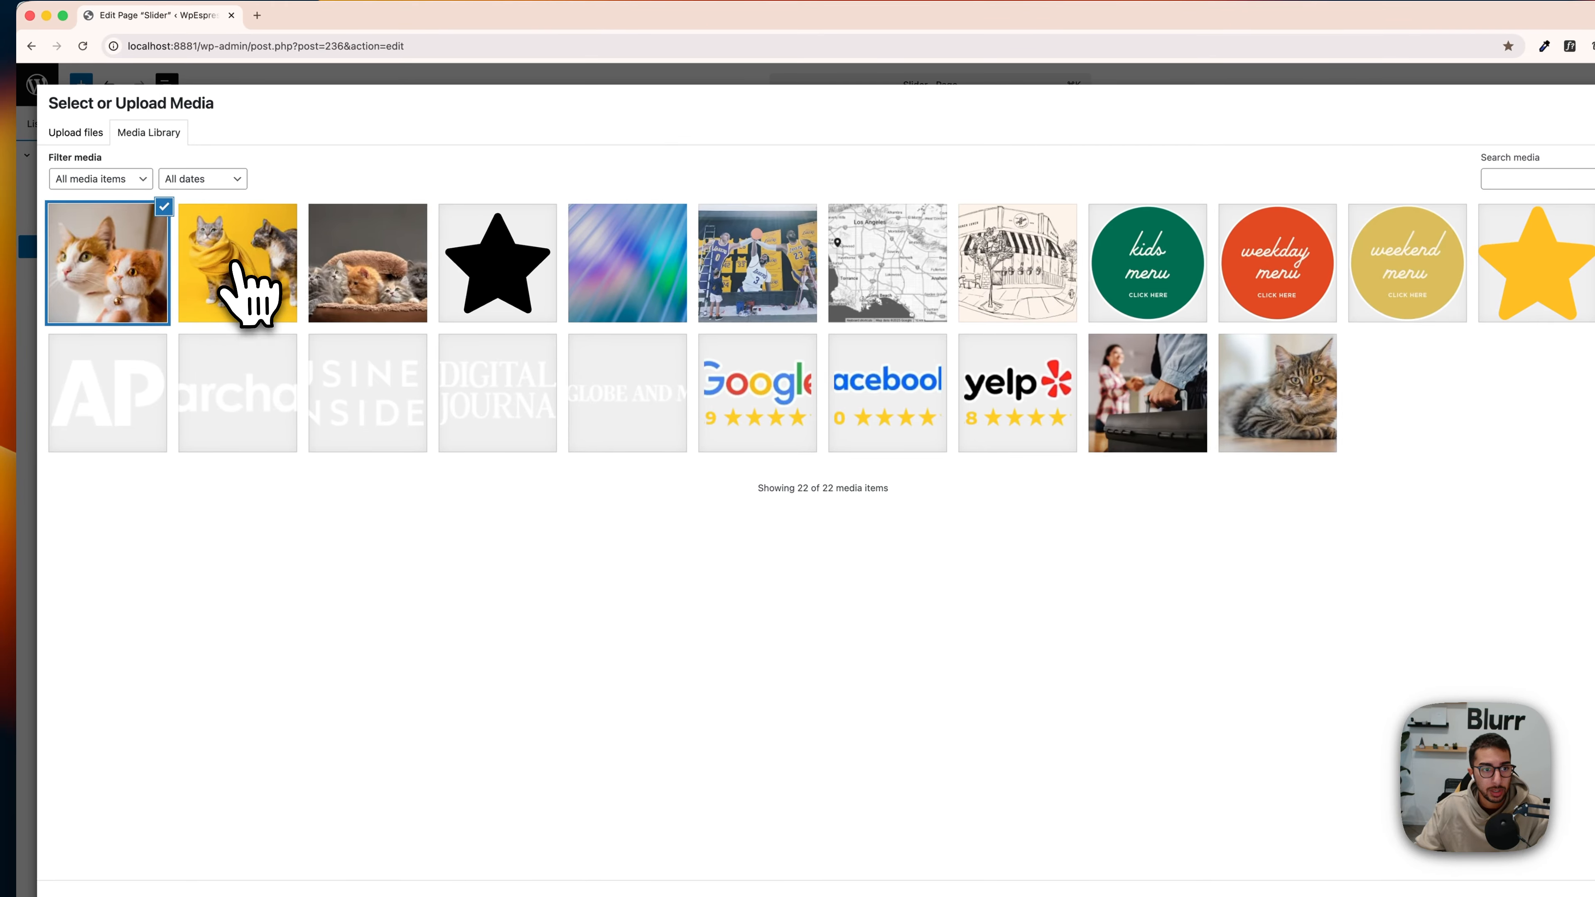
pyautogui.click(251, 296)
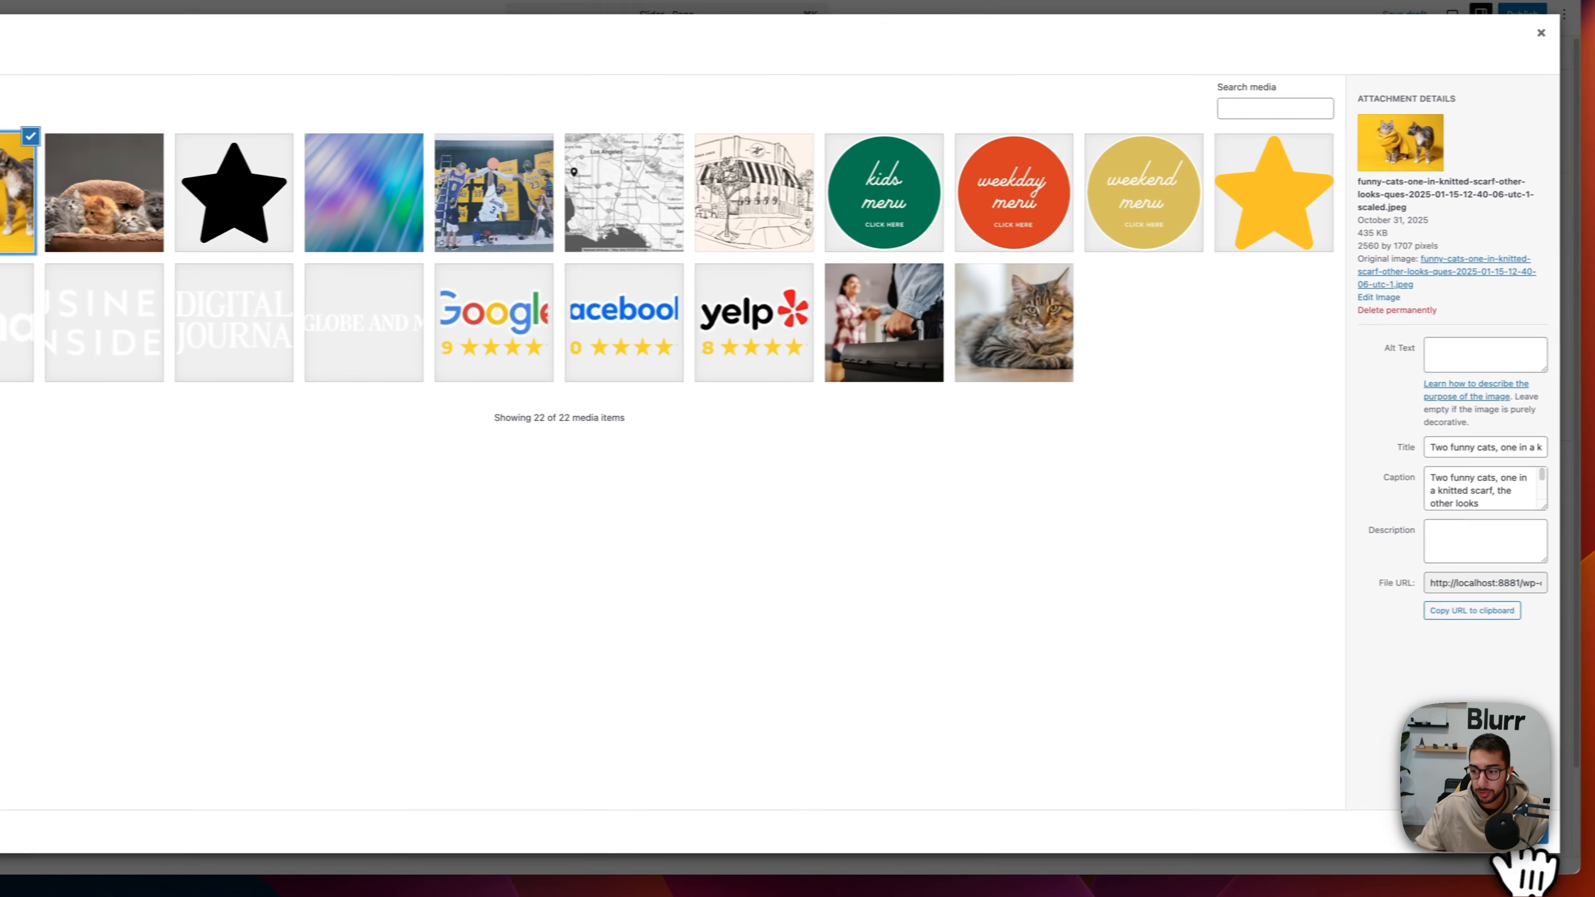
pyautogui.click(1589, 875)
# Step: Replace the third slide's cover background with the Media Library photo of kittens in a basket
pyautogui.click(844, 182)
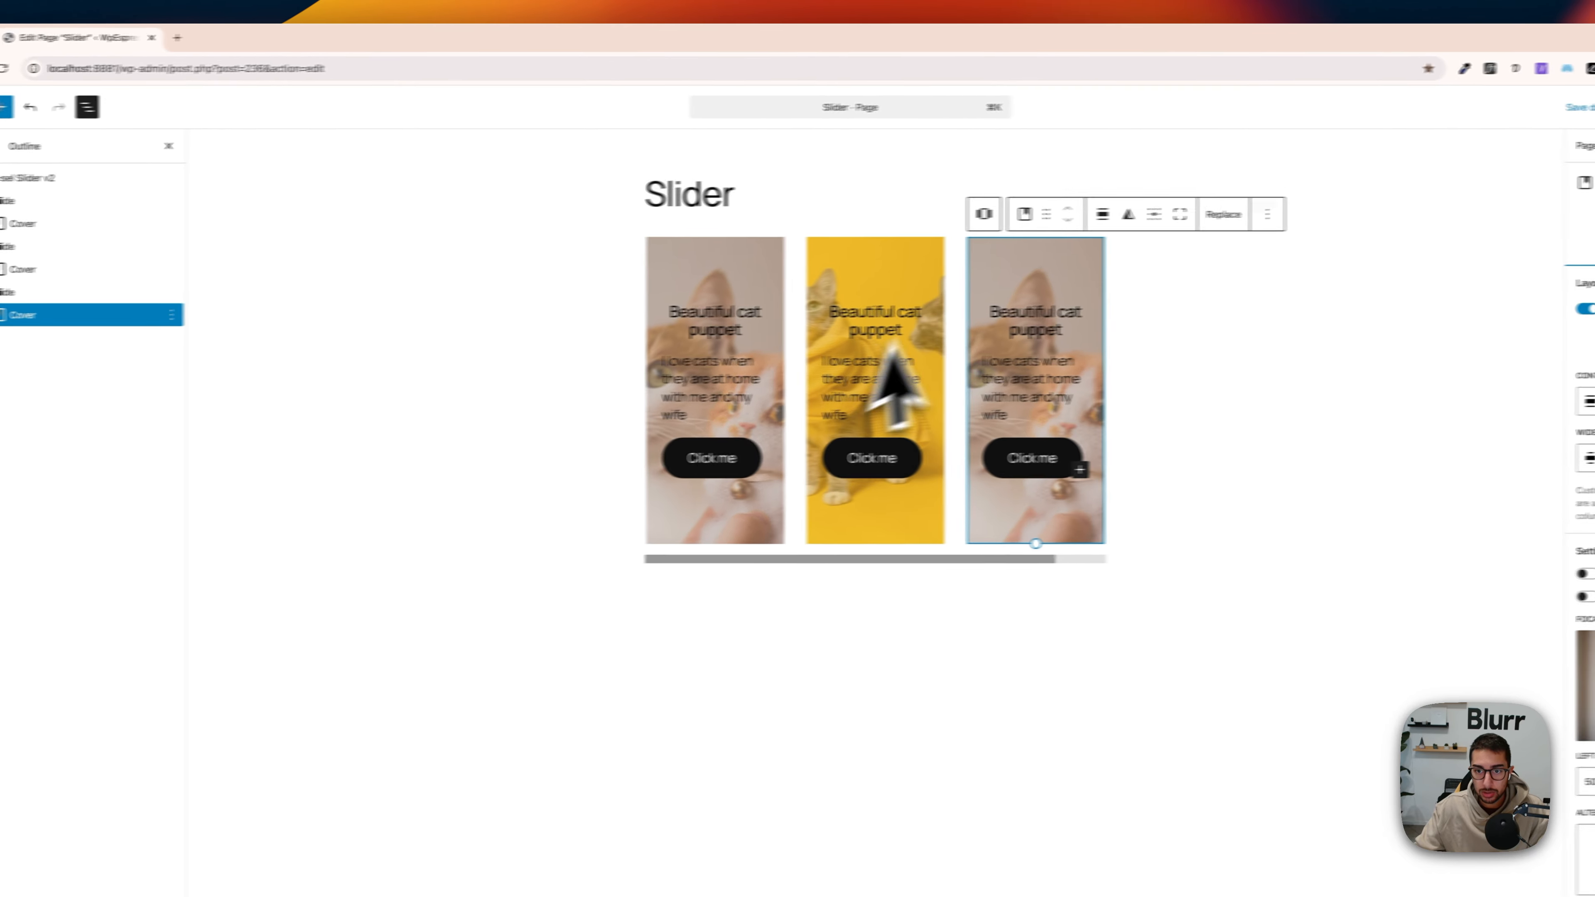
pyautogui.click(1223, 214)
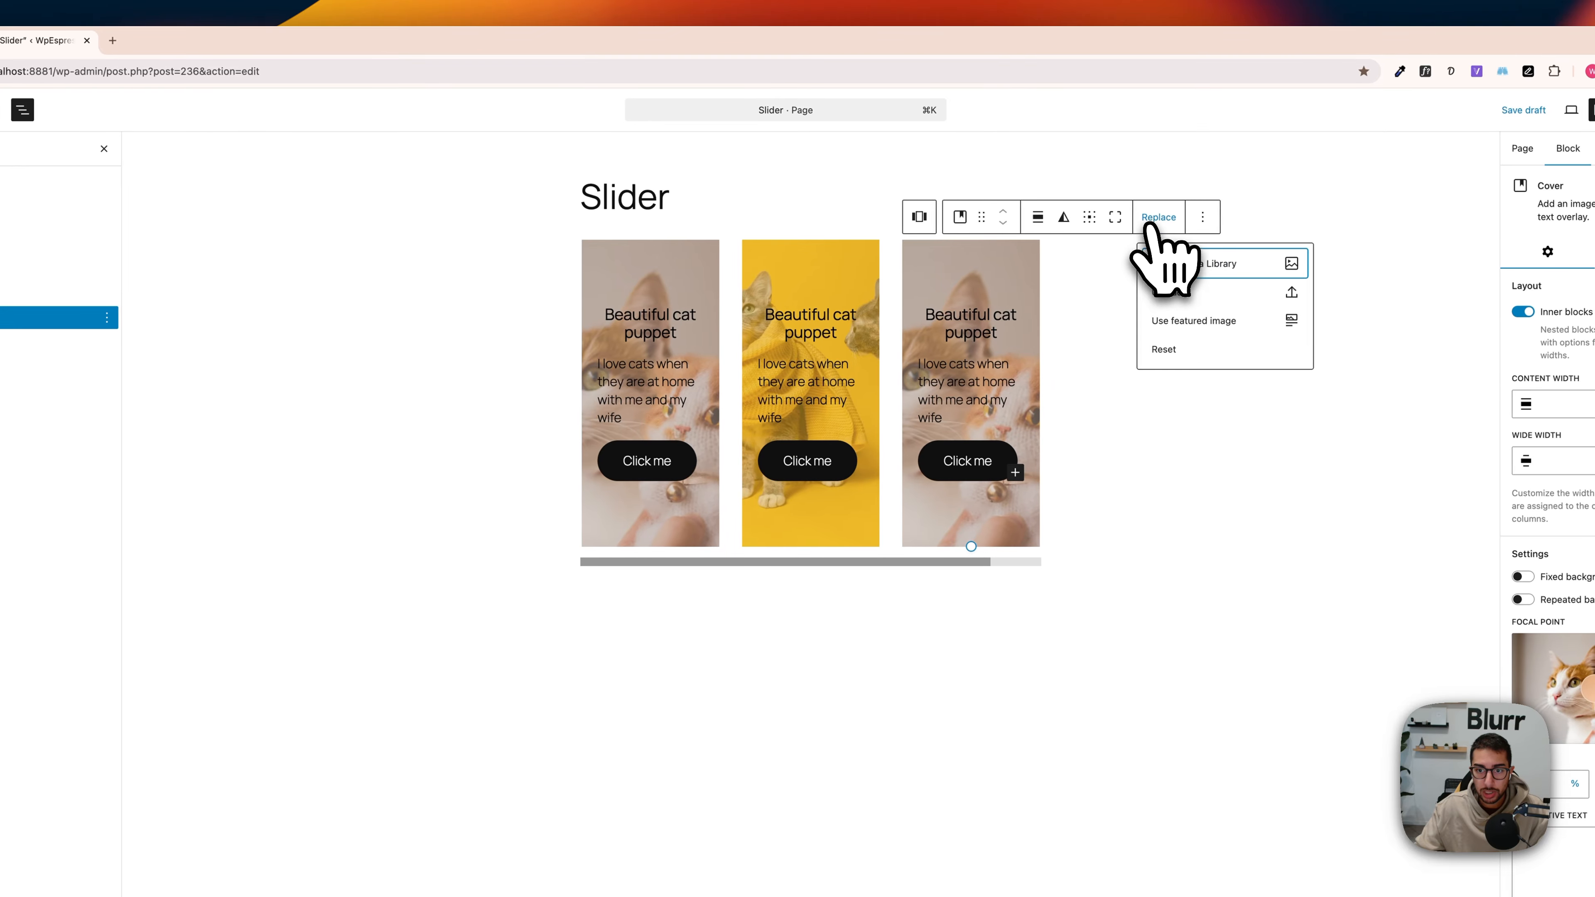
pyautogui.click(1181, 269)
pyautogui.click(367, 295)
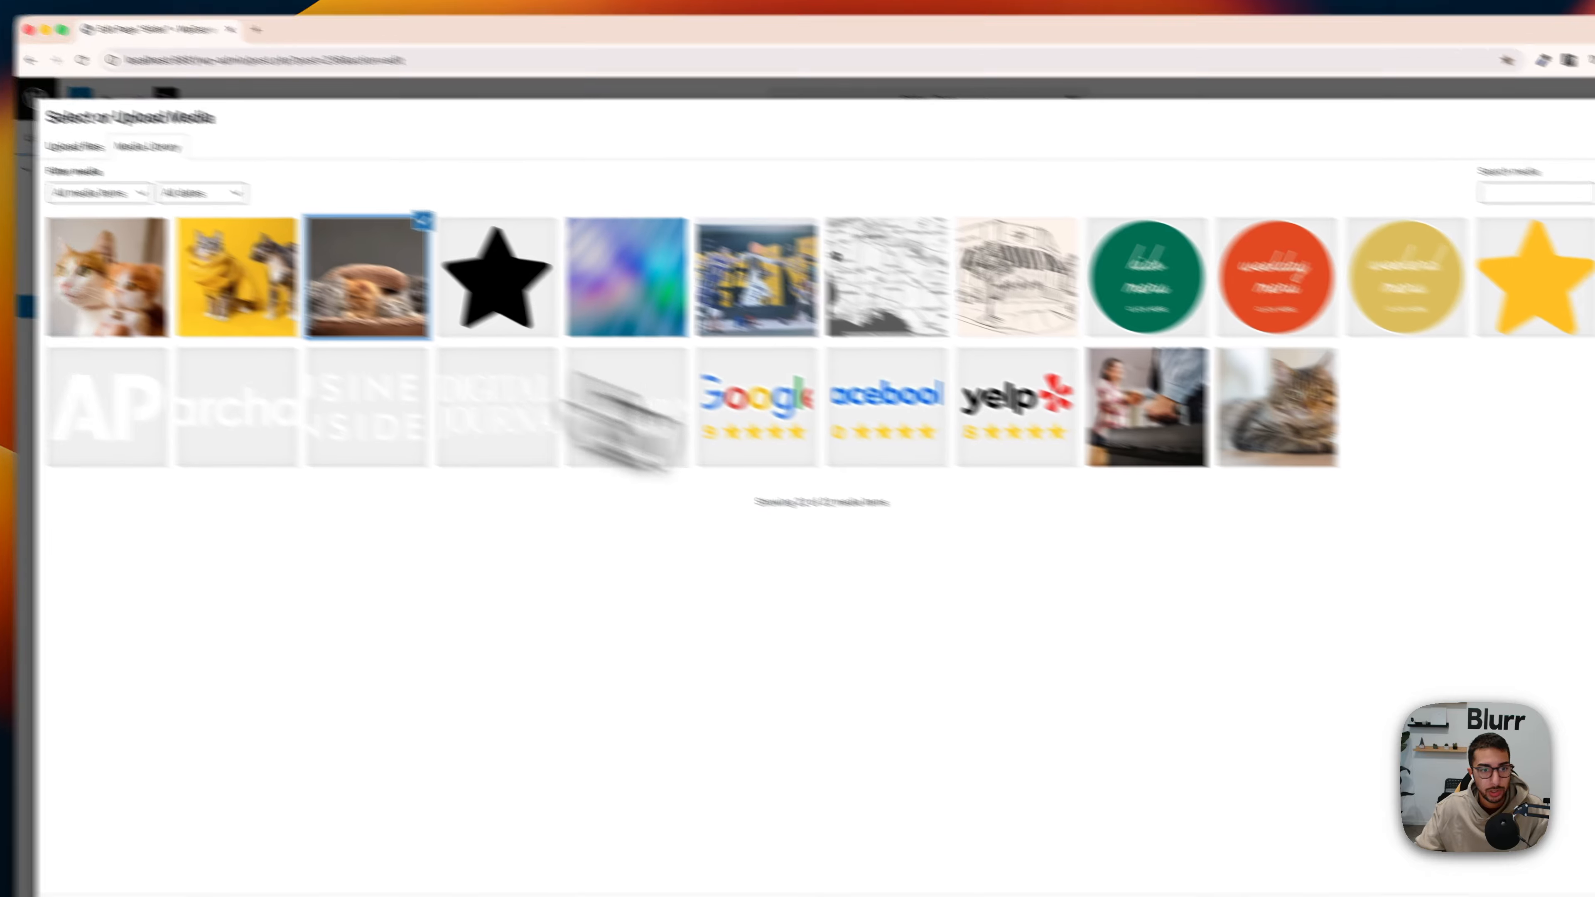
pyautogui.click(1544, 840)
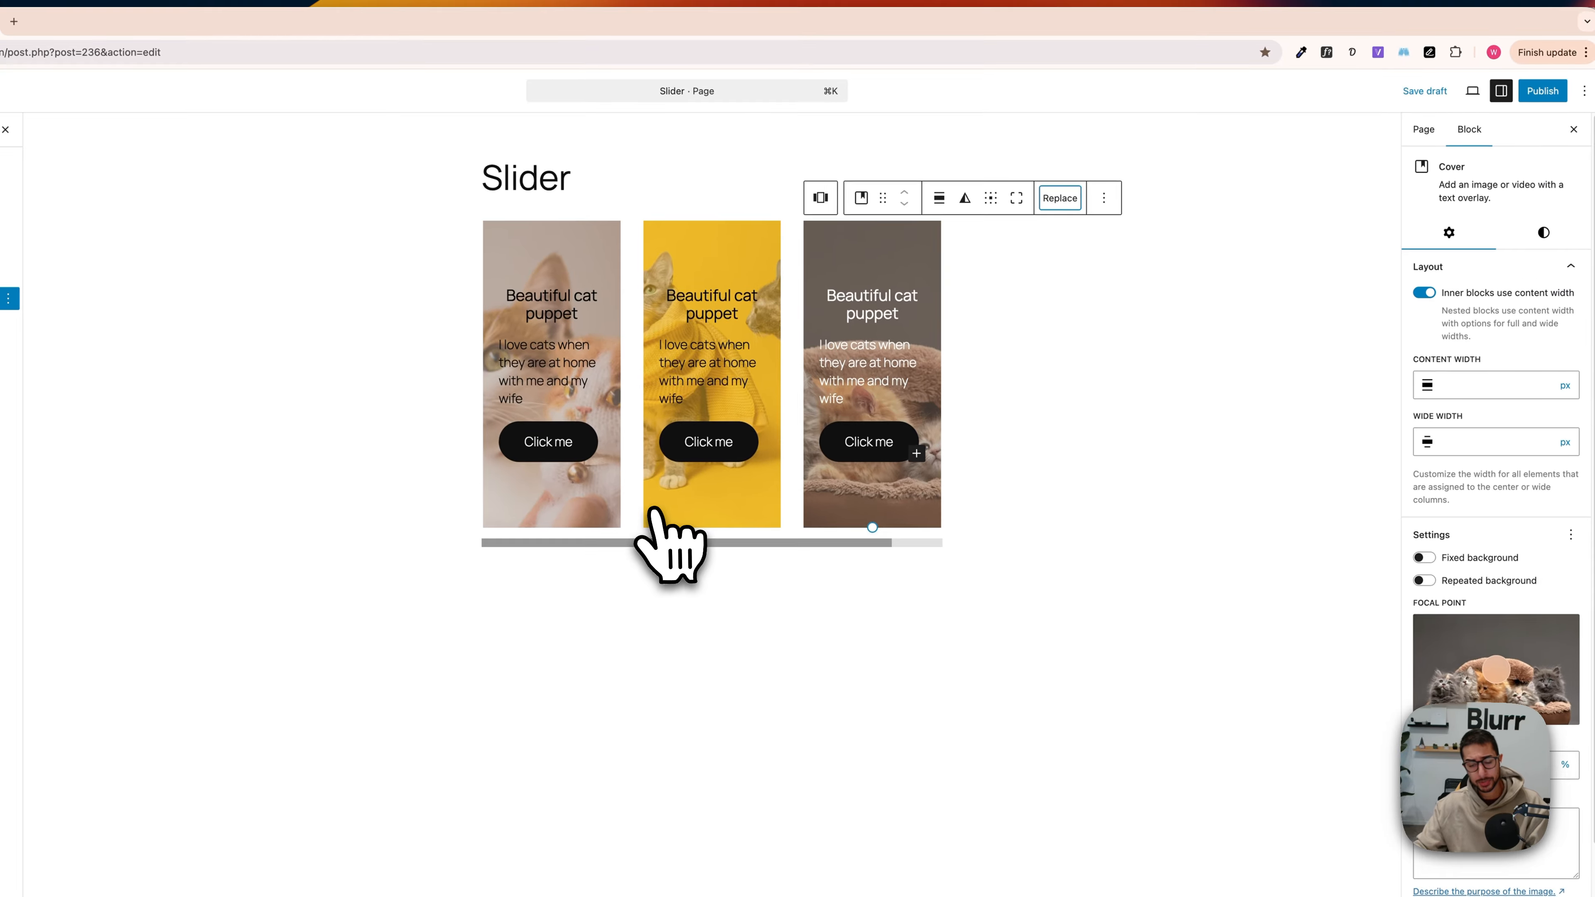
# Step: Save the draft, publish the Slider page and view it on the live site
pyautogui.click(1424, 90)
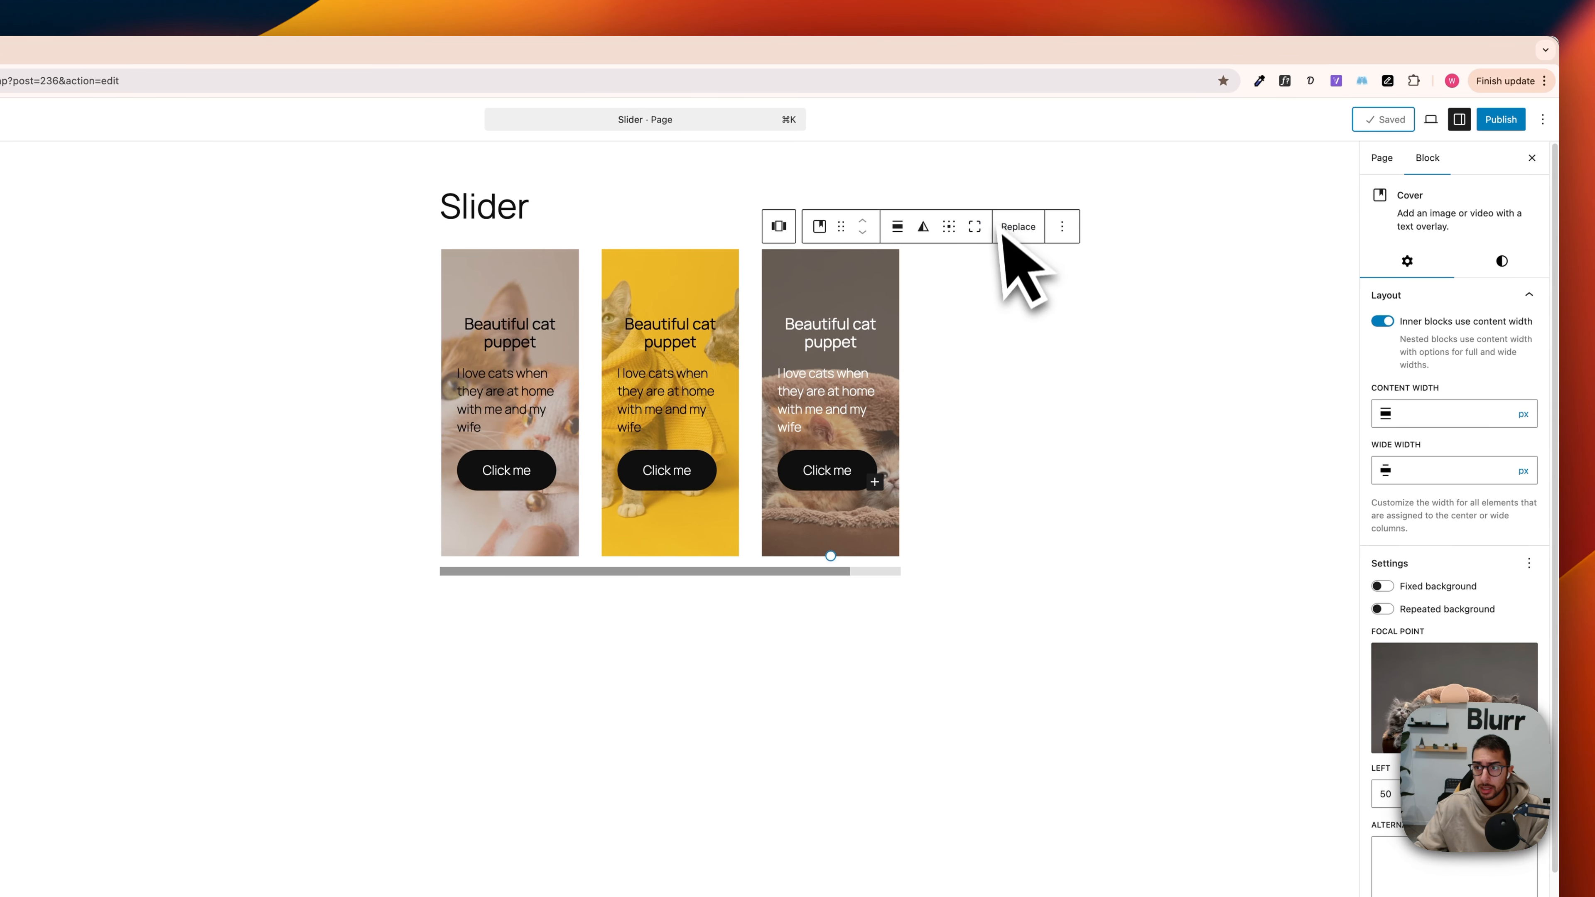
pyautogui.click(1507, 121)
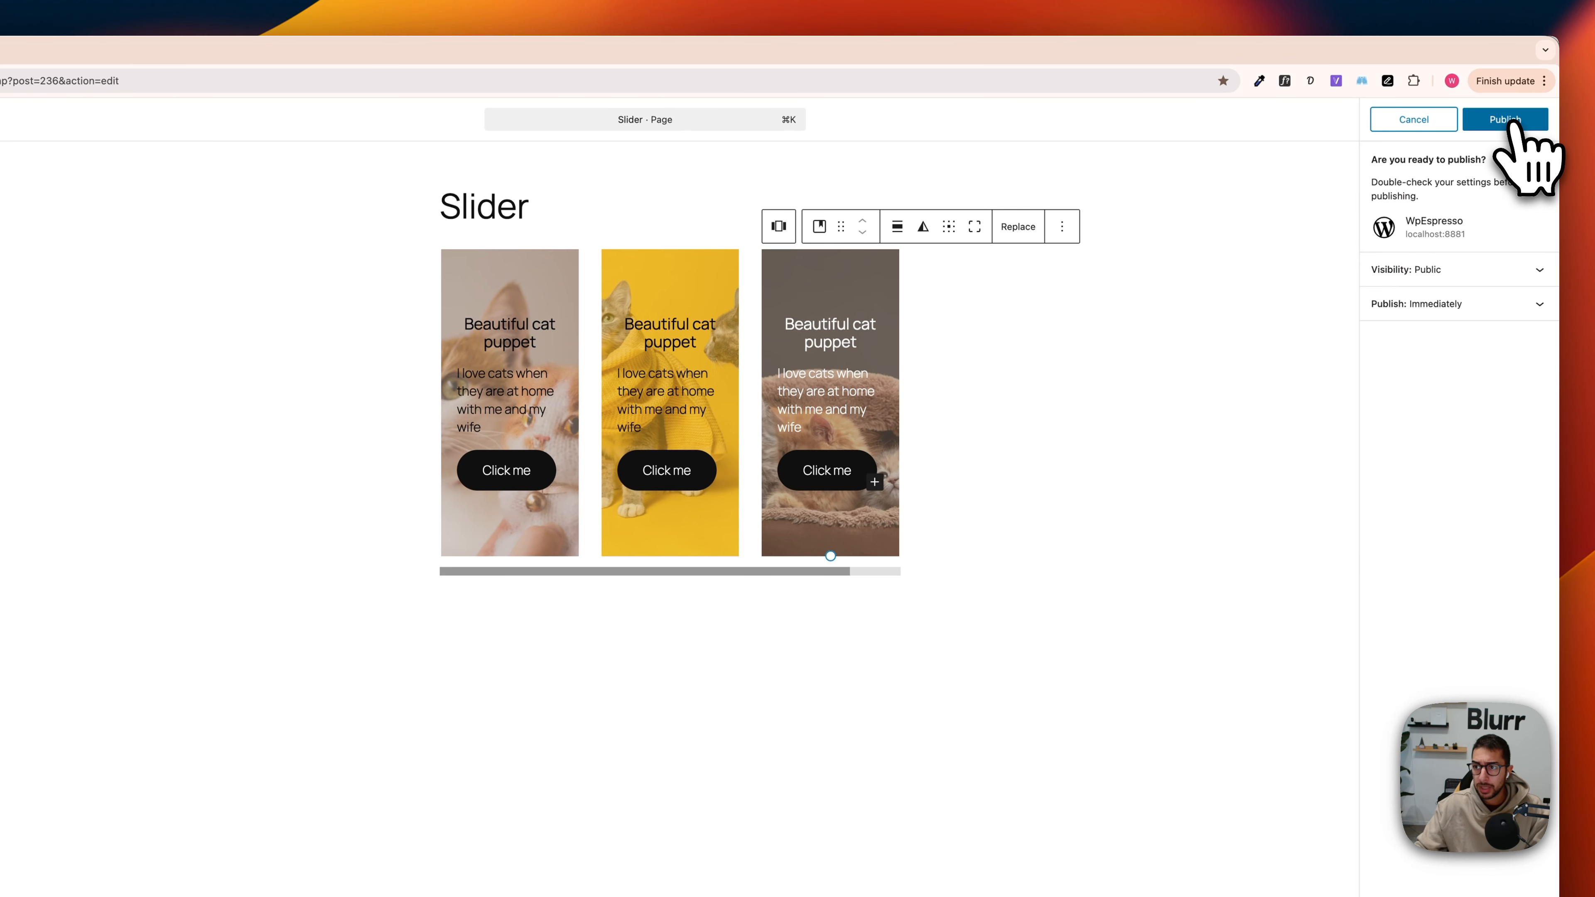
pyautogui.click(1510, 121)
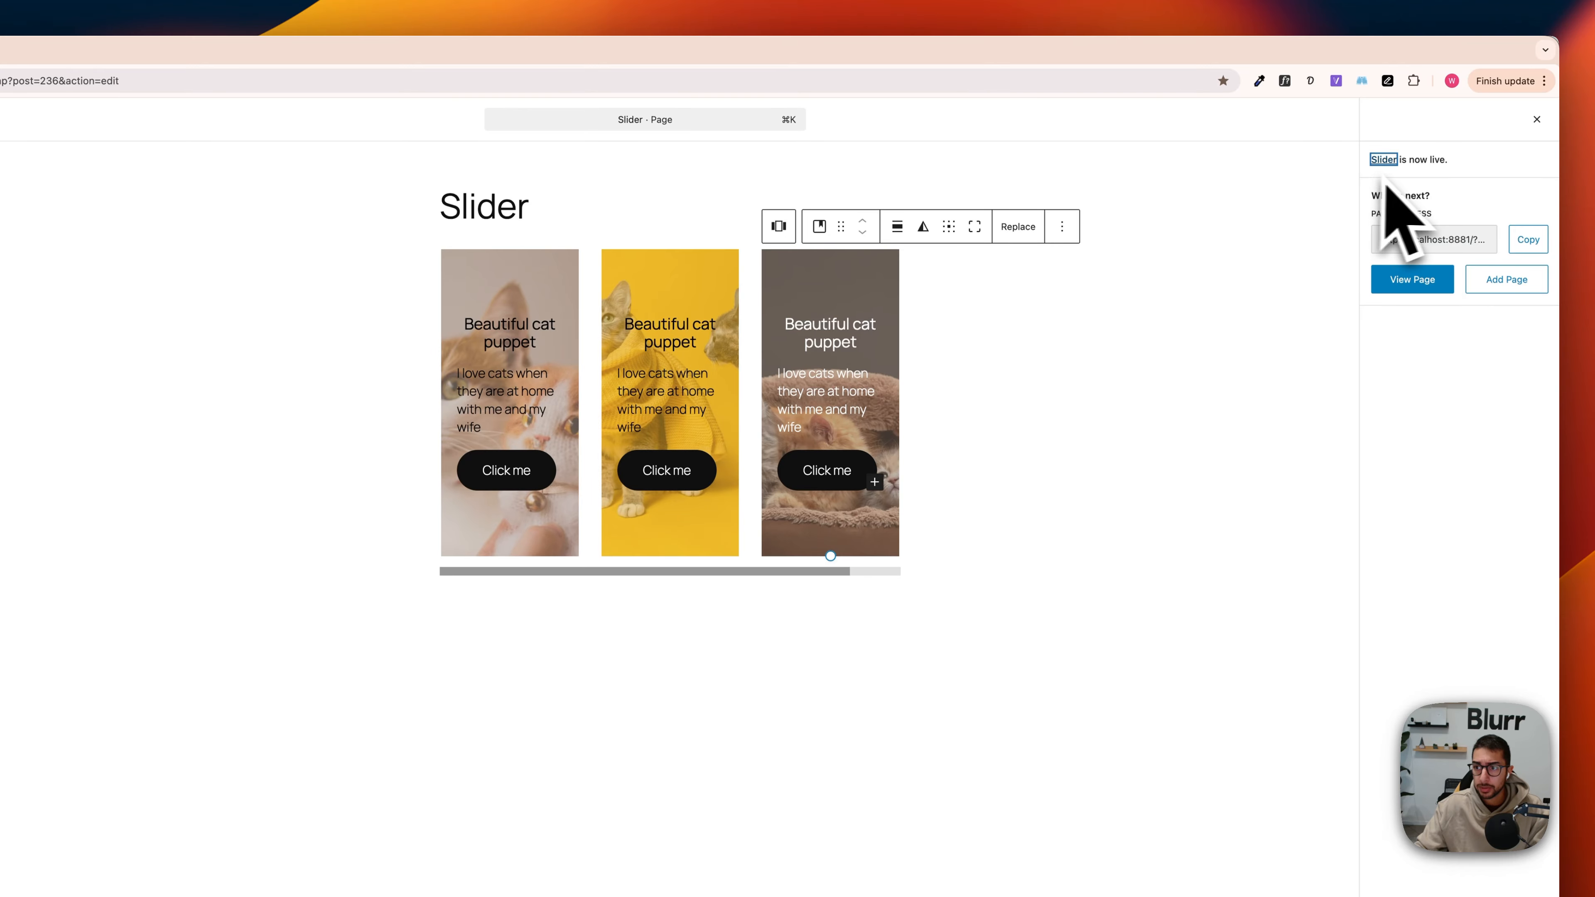
pyautogui.click(1425, 284)
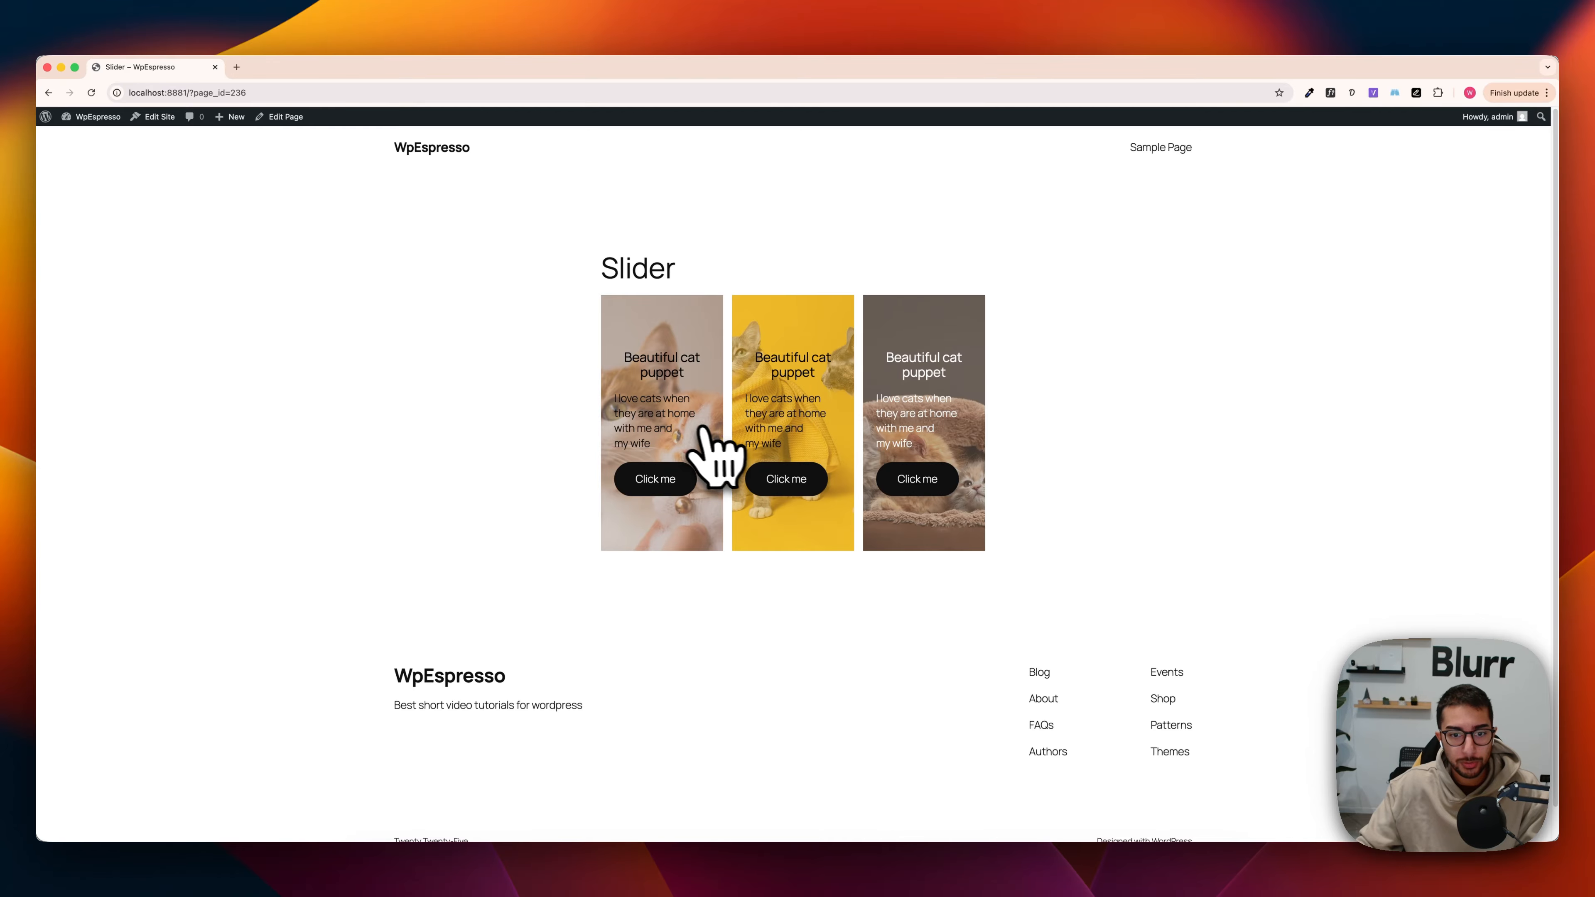
# Step: Reopen the Slider page for editing and select the Carousel Slider v2 block with its slides expanded in the block list
pyautogui.click(286, 117)
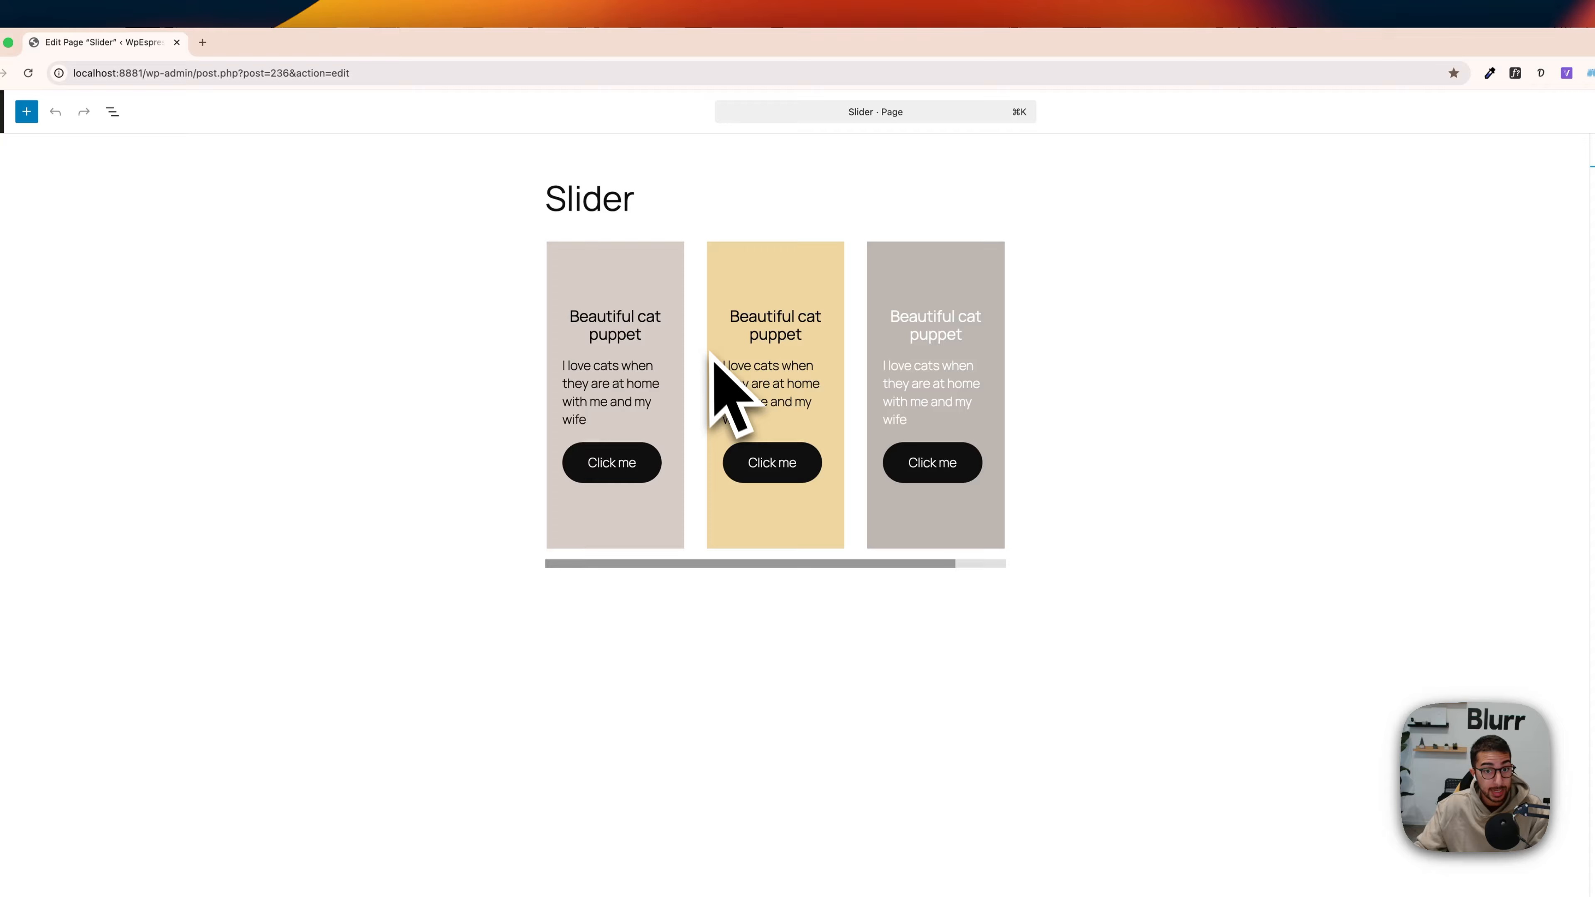
pyautogui.click(113, 112)
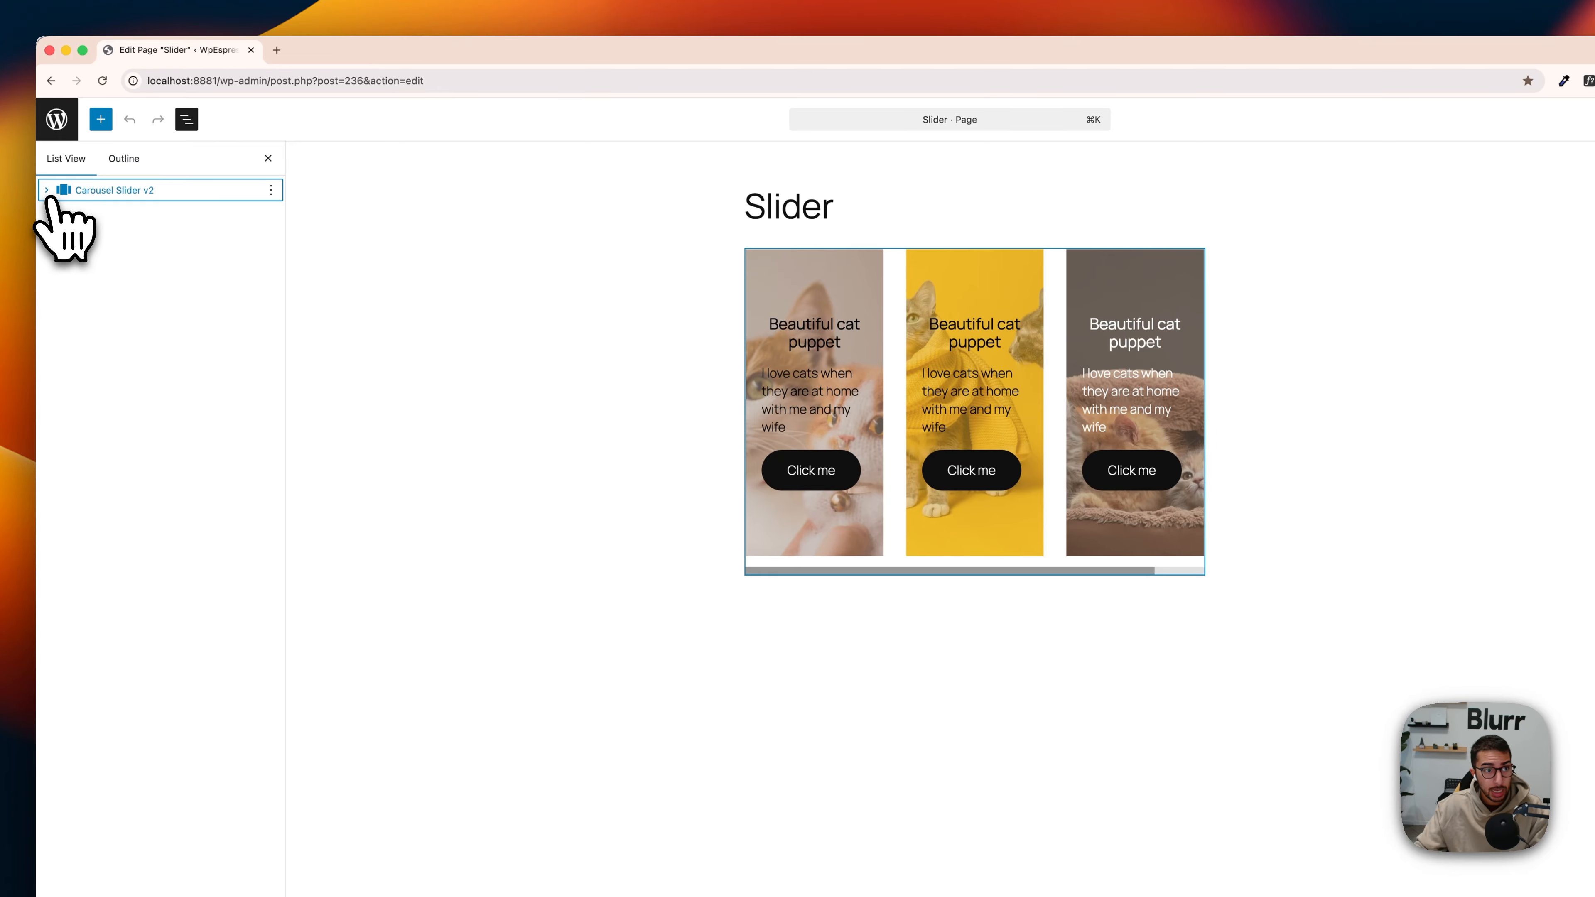
pyautogui.click(100, 213)
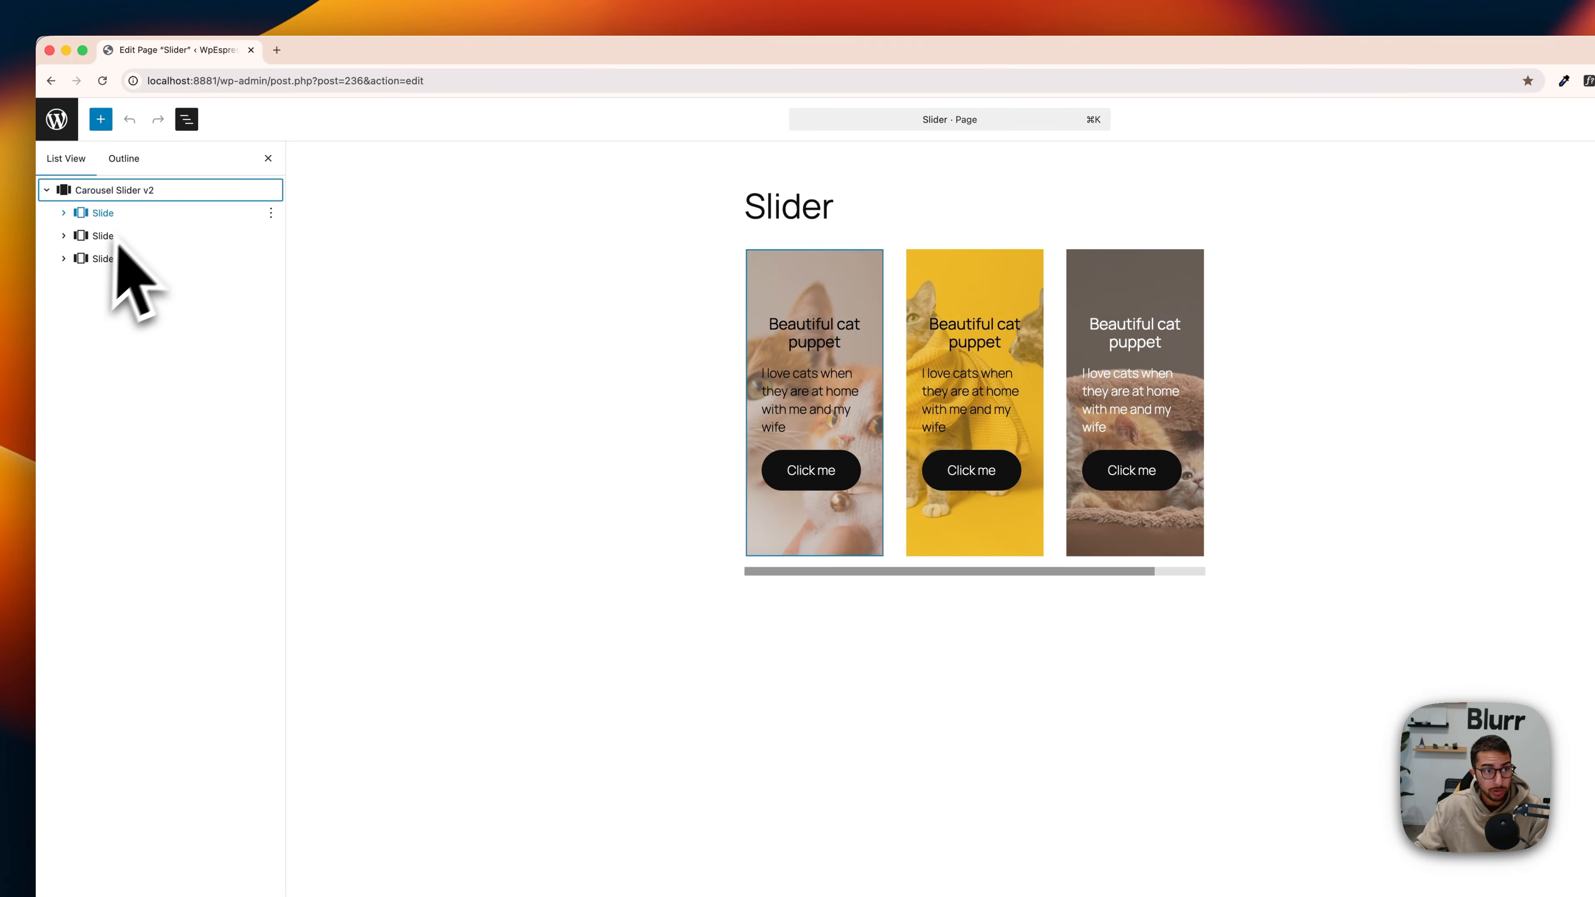
pyautogui.click(119, 190)
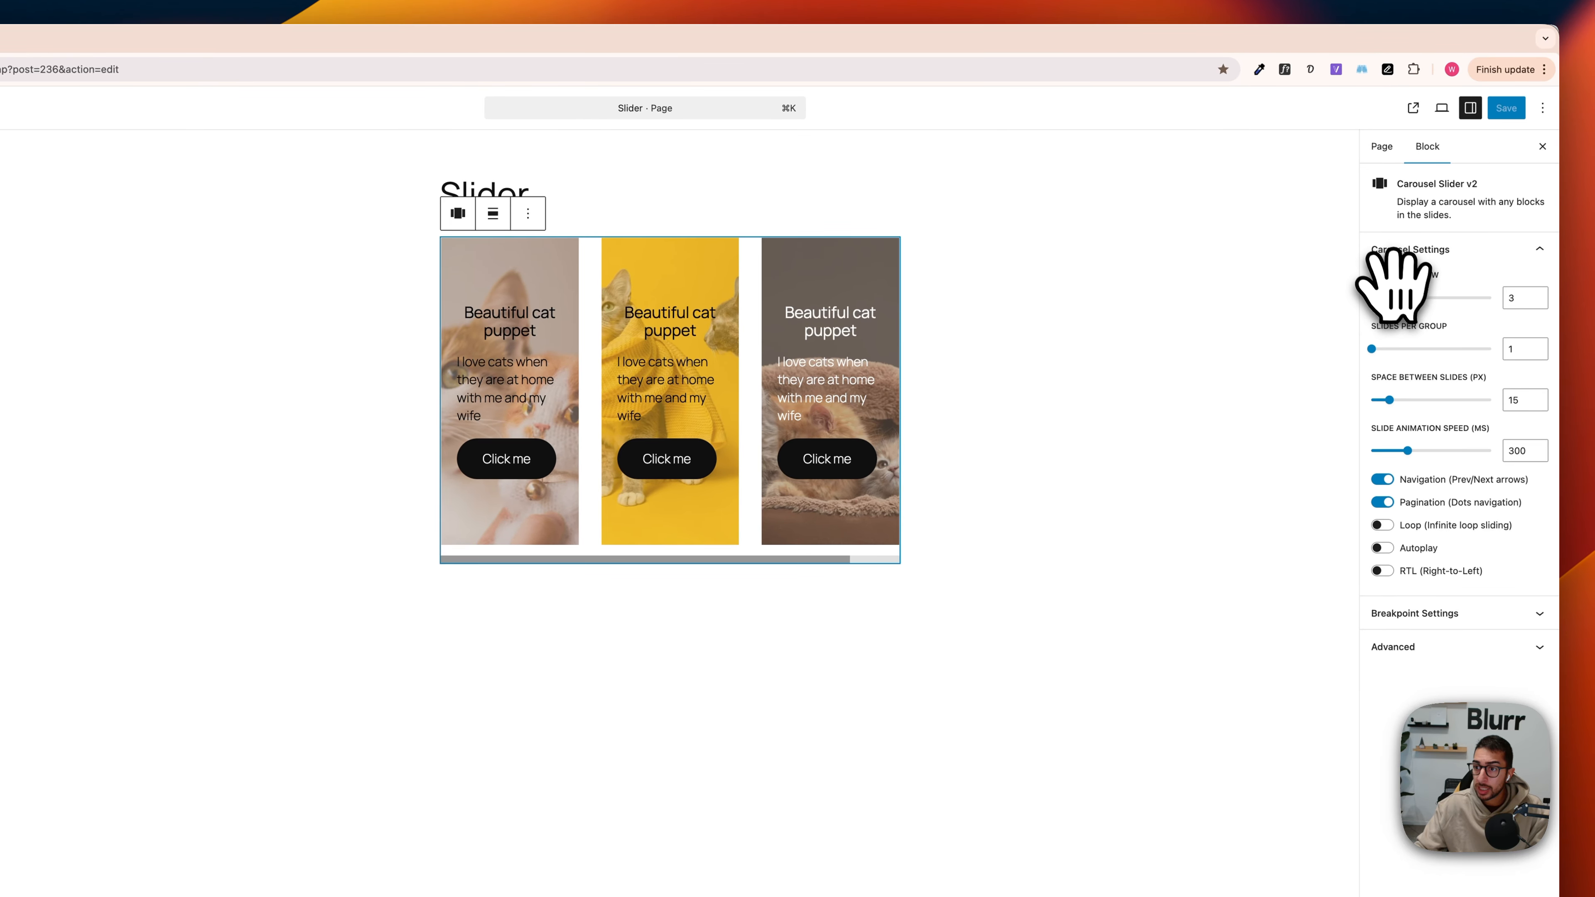
# Step: Set the carousel's Slides per View to 1 in its block settings
pyautogui.click(1382, 149)
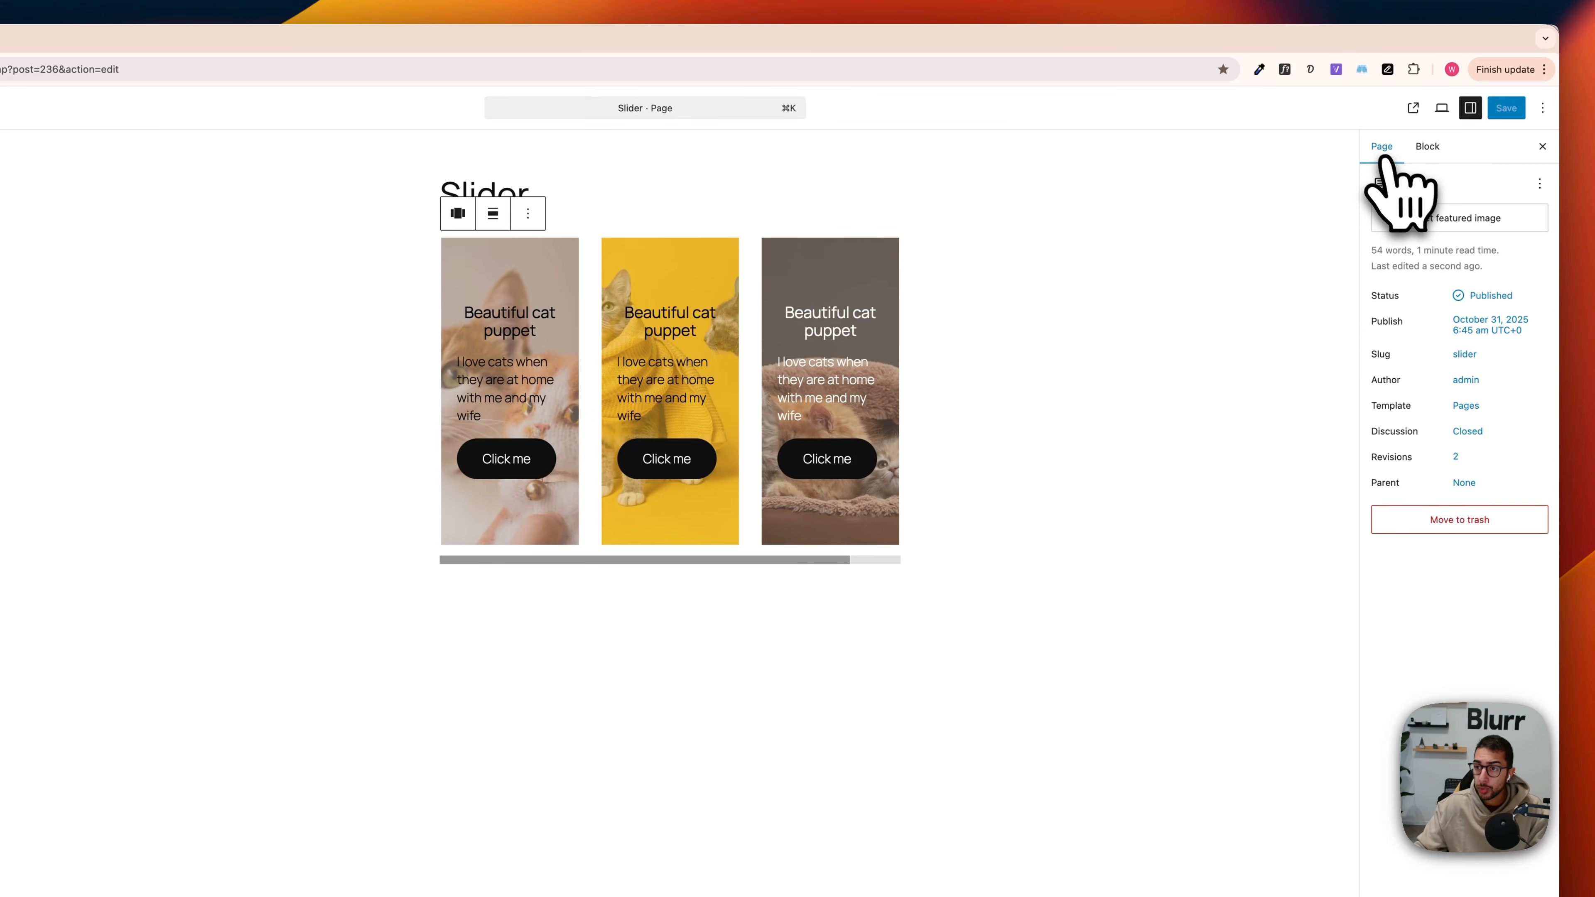
pyautogui.click(1427, 148)
pyautogui.click(1389, 148)
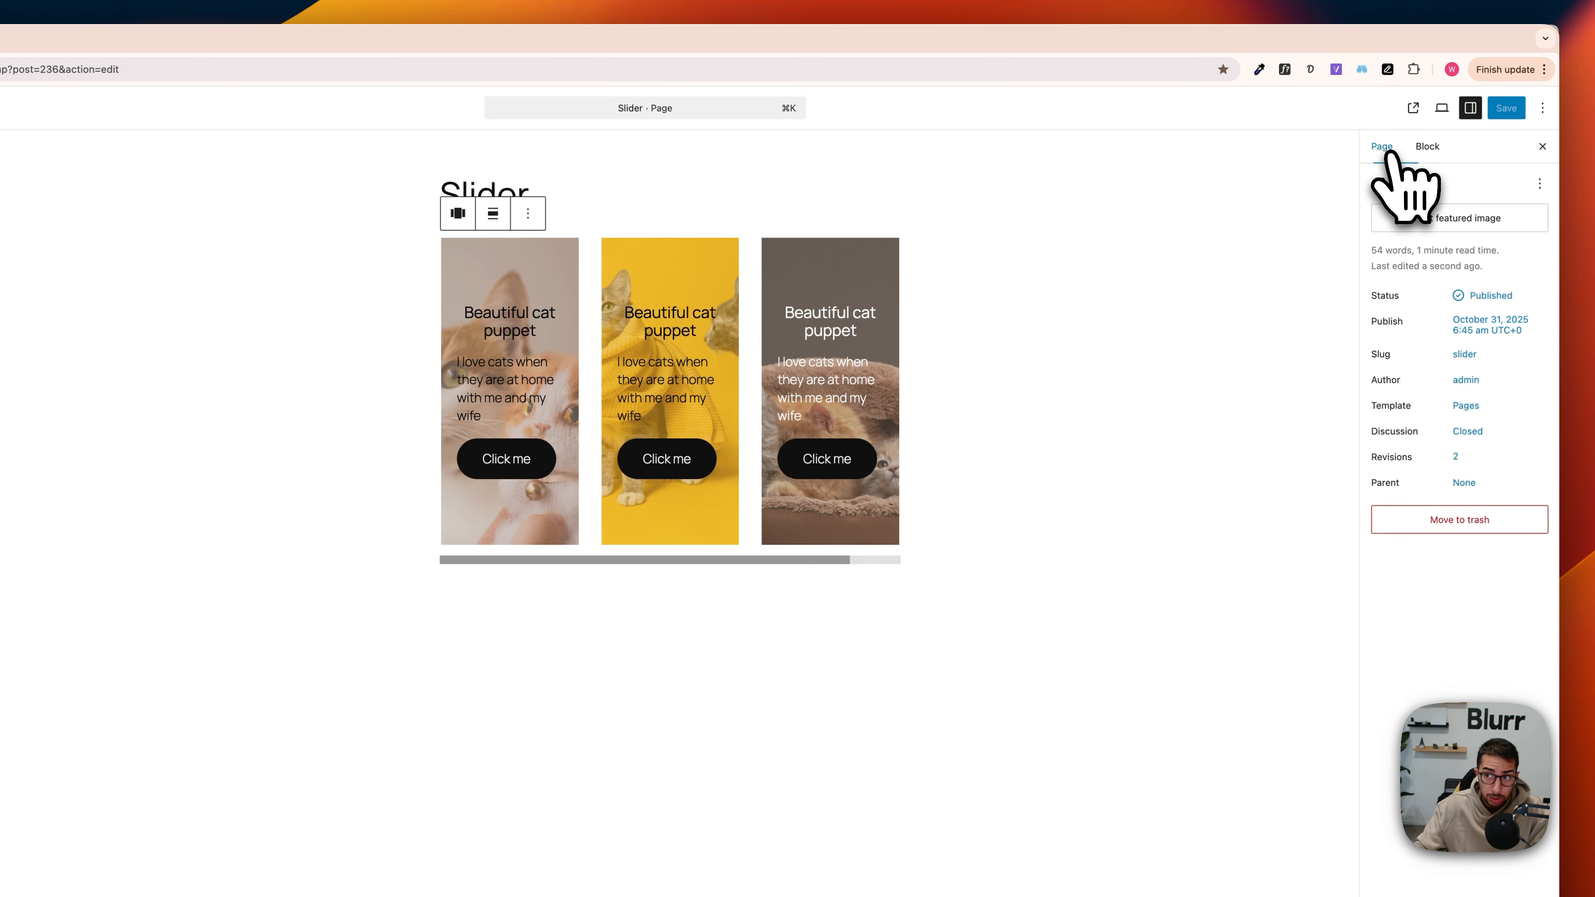
pyautogui.click(1426, 149)
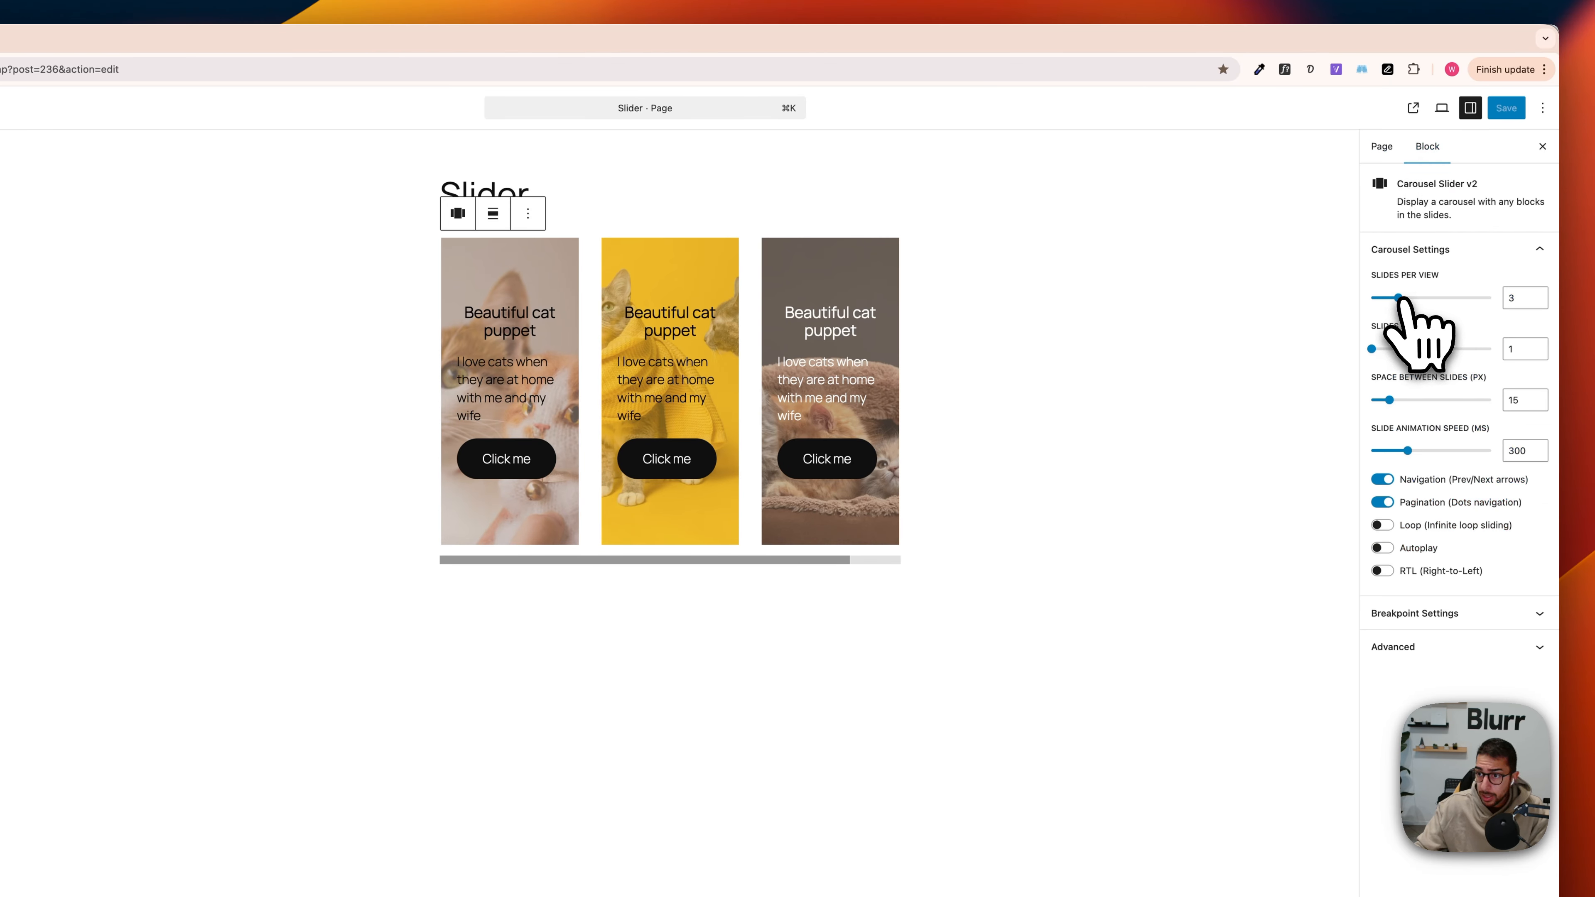
pyautogui.moveTo(1397, 298); pyautogui.dragTo(1372, 297)
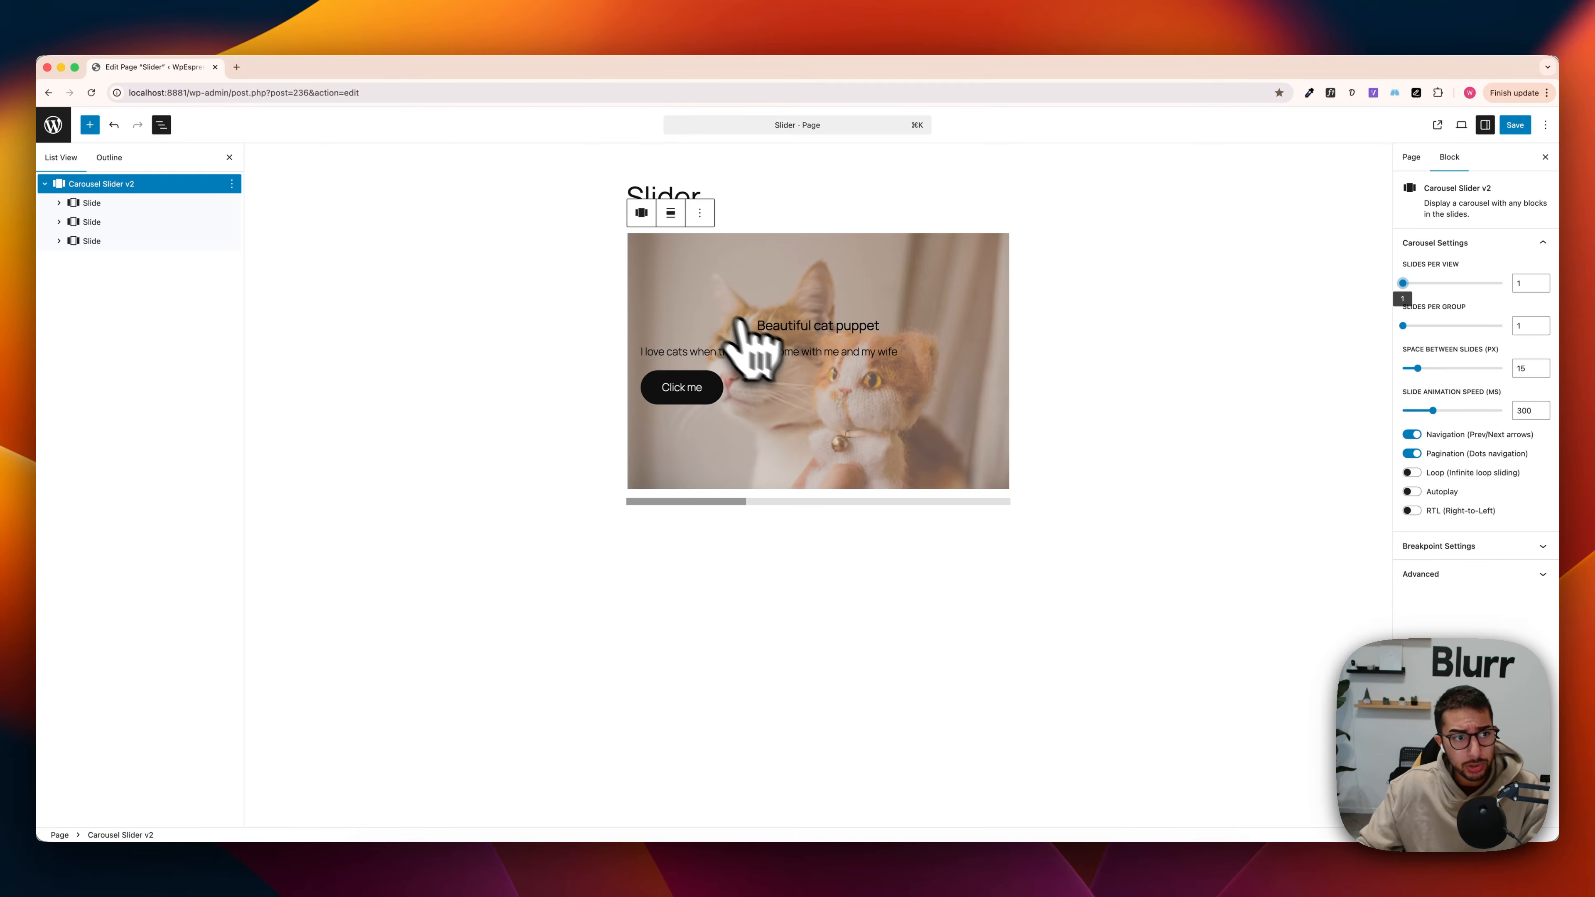
# Step: Left-align the "Beautiful cat puppet" heading in the first slide's cover and check the paragraph's text alignment
pyautogui.click(59, 203)
pyautogui.click(90, 222)
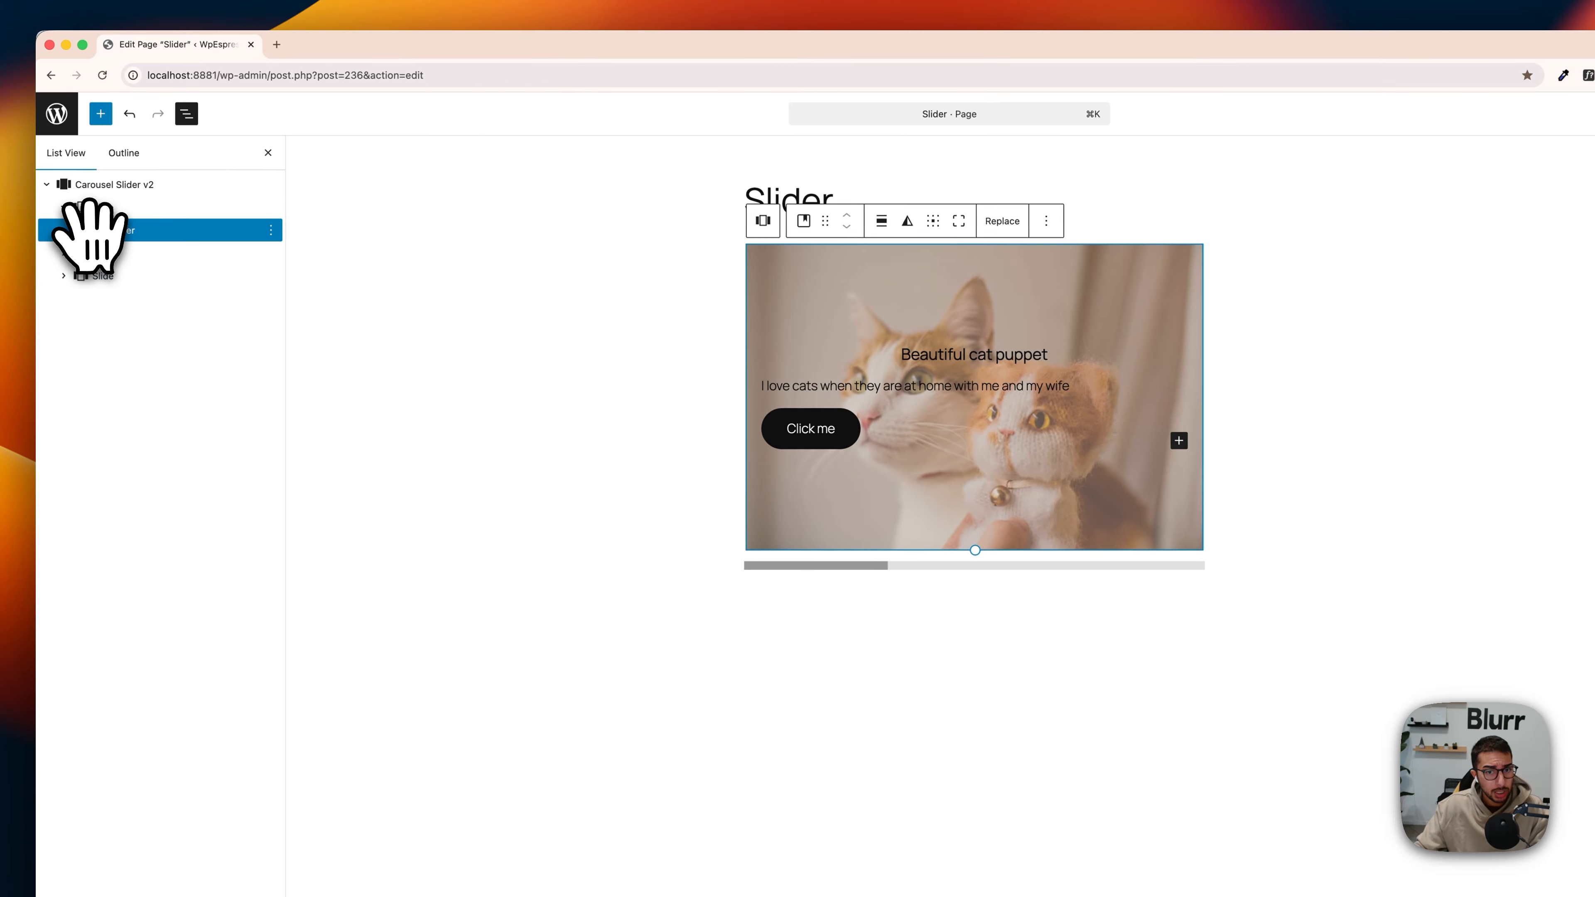
pyautogui.click(901, 357)
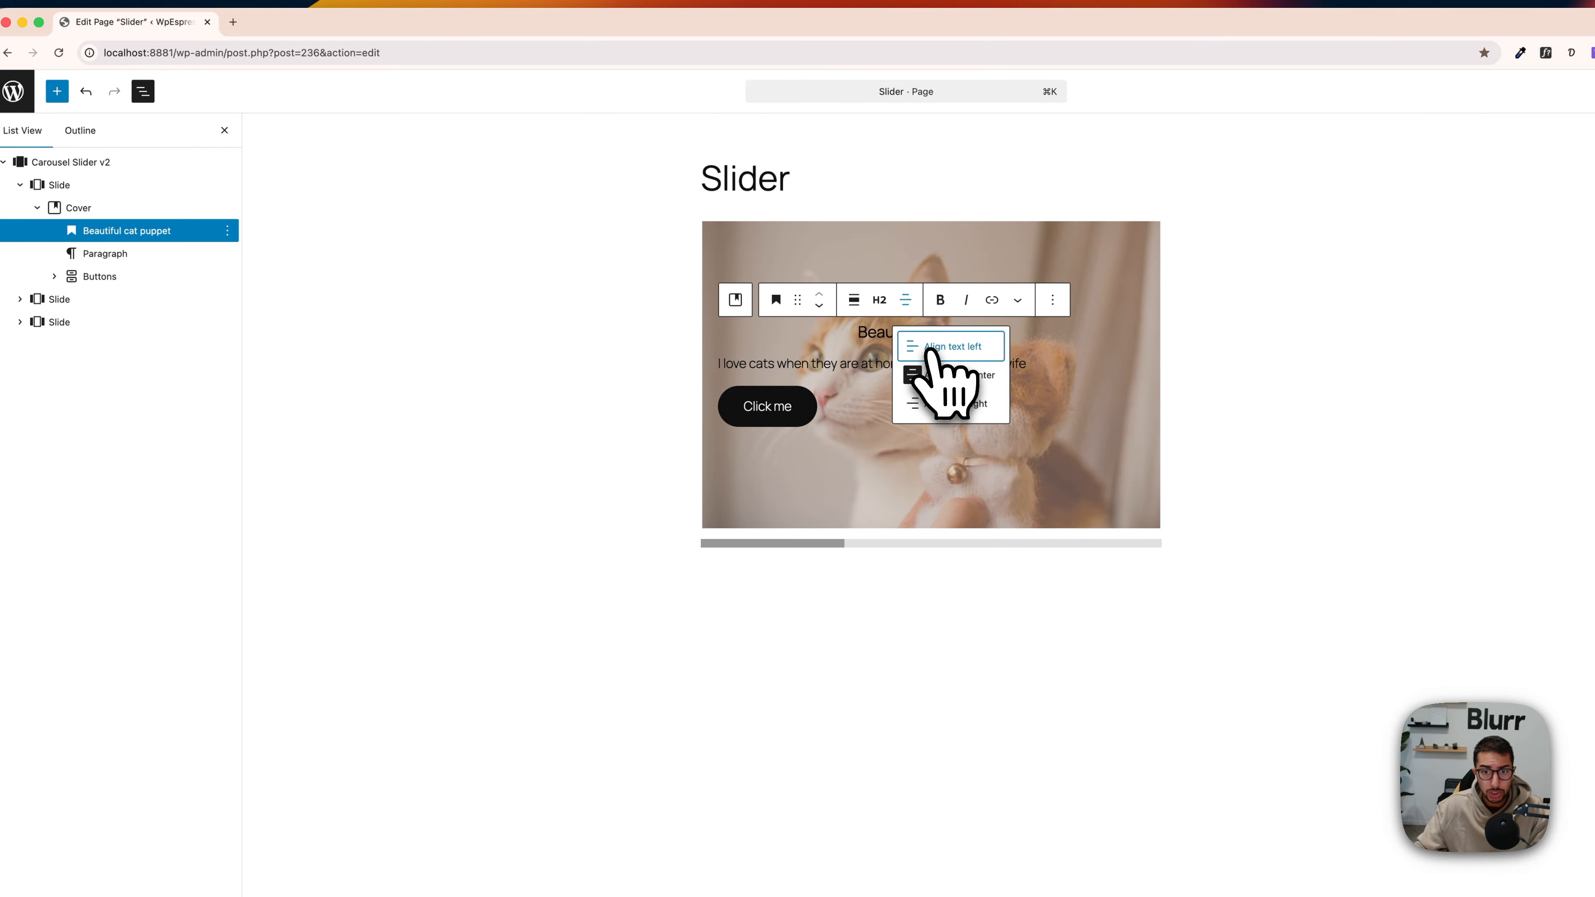
pyautogui.click(815, 363)
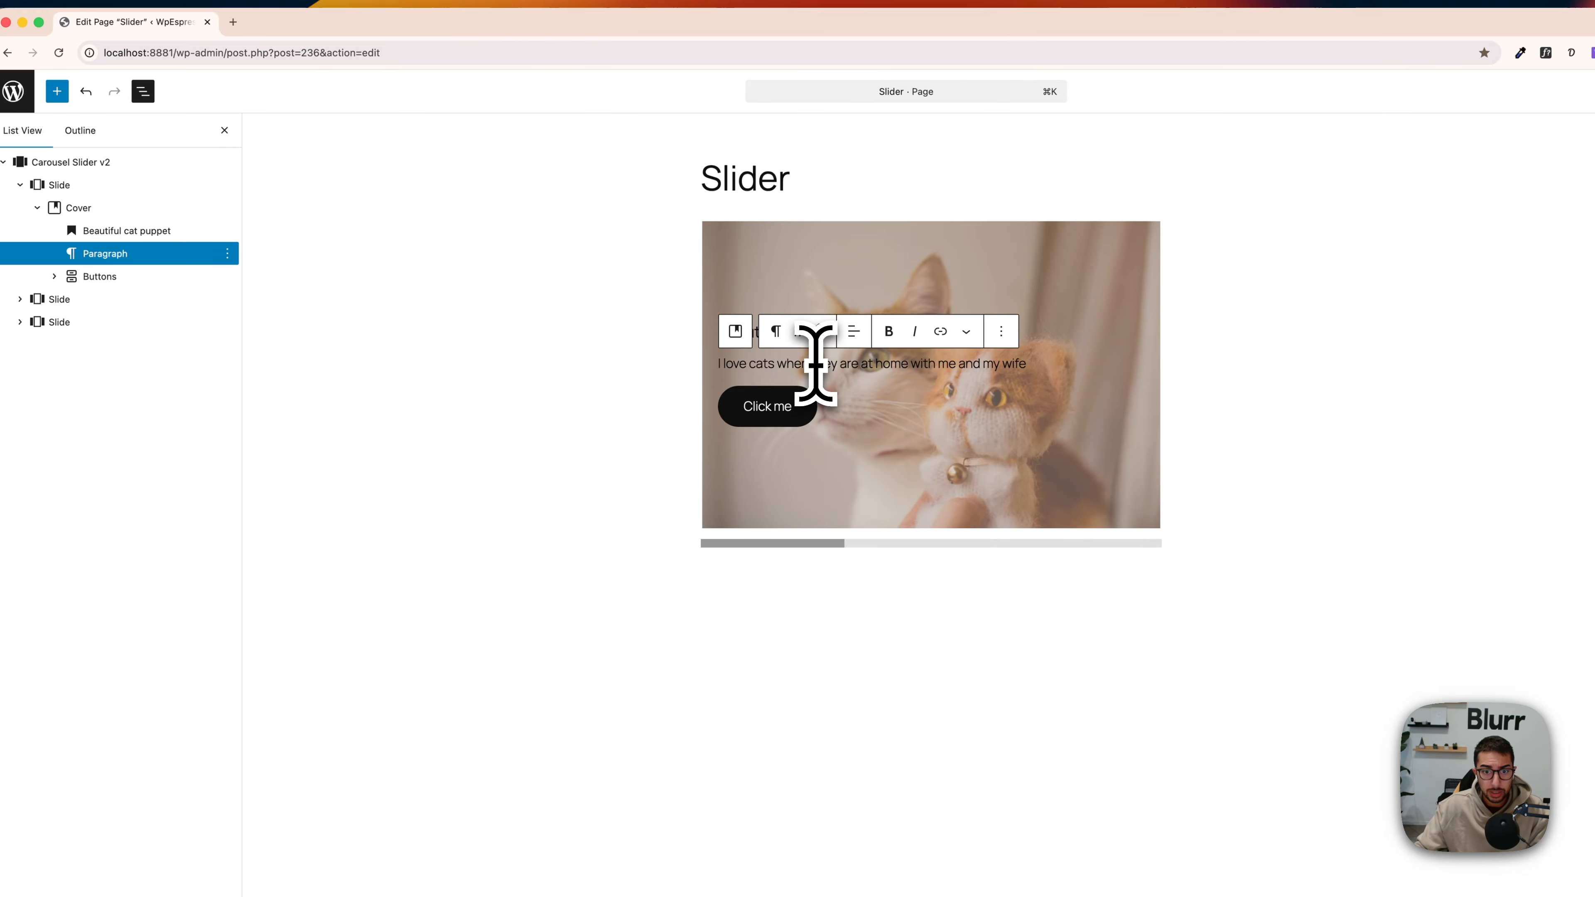
pyautogui.click(854, 331)
# Step: Left-align the "Beautiful cat puppet" headings in the second and third slides' covers
pyautogui.click(20, 299)
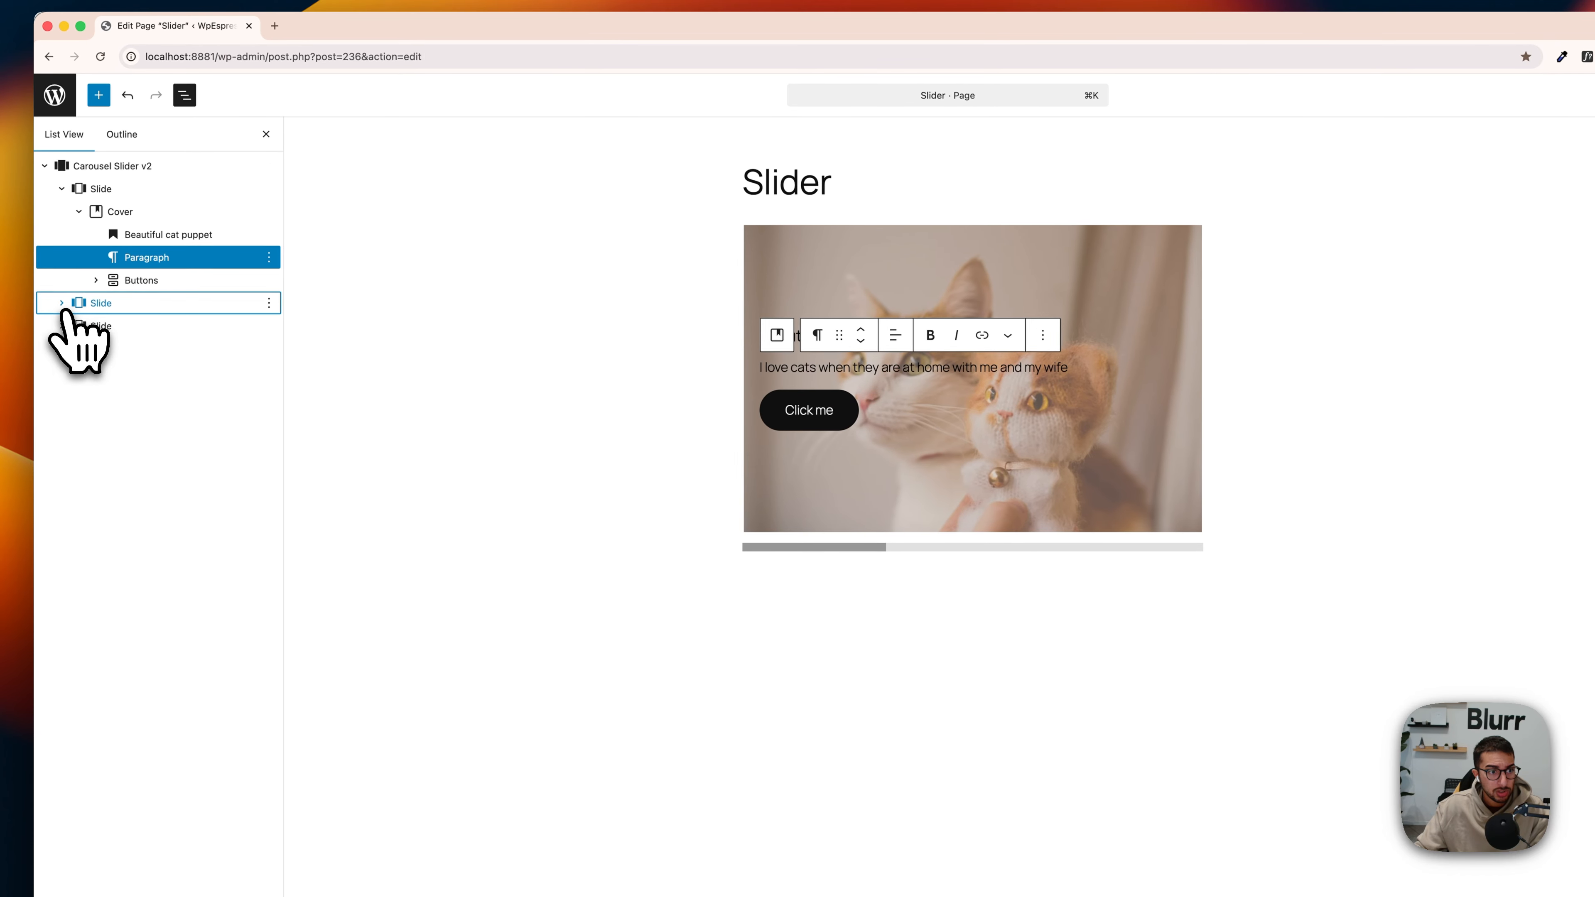
pyautogui.click(63, 348)
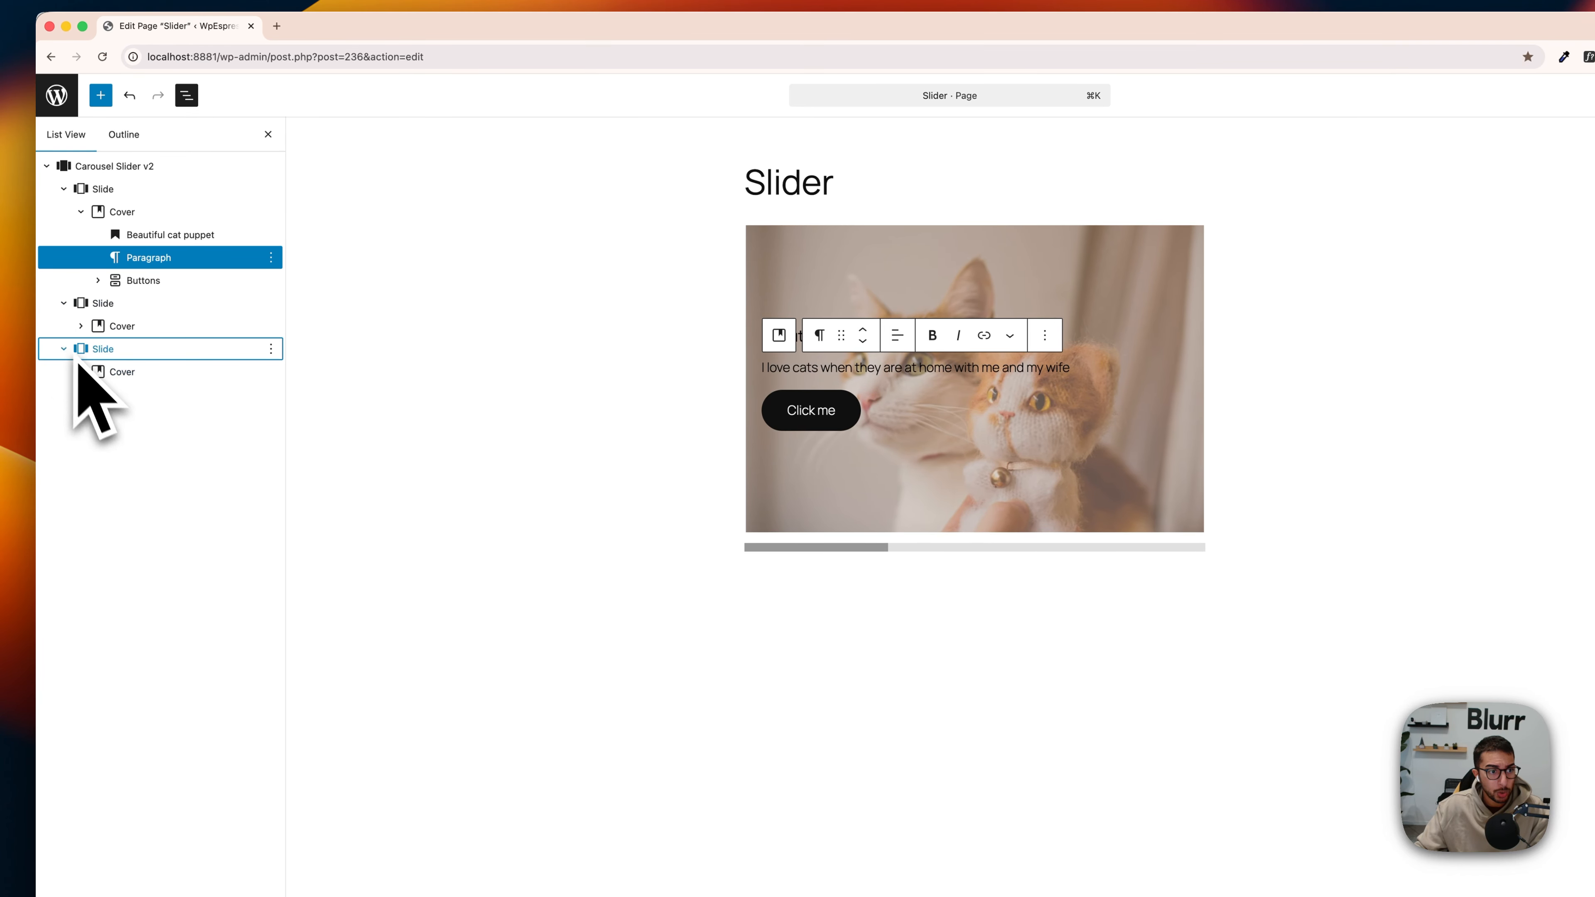
pyautogui.click(80, 326)
pyautogui.click(151, 348)
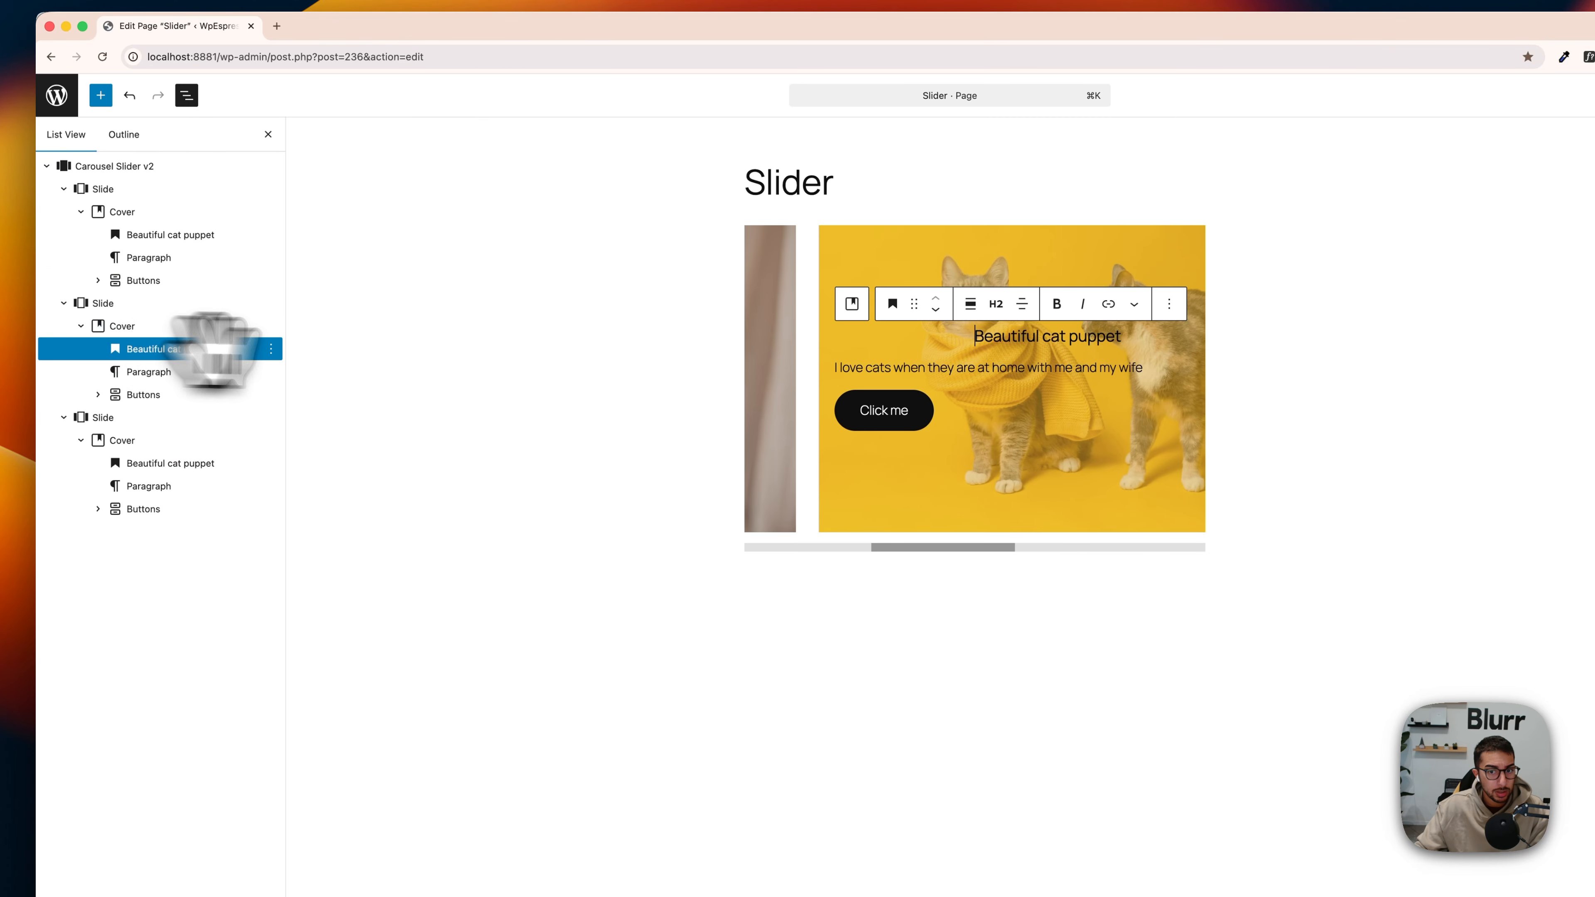
pyautogui.click(1022, 304)
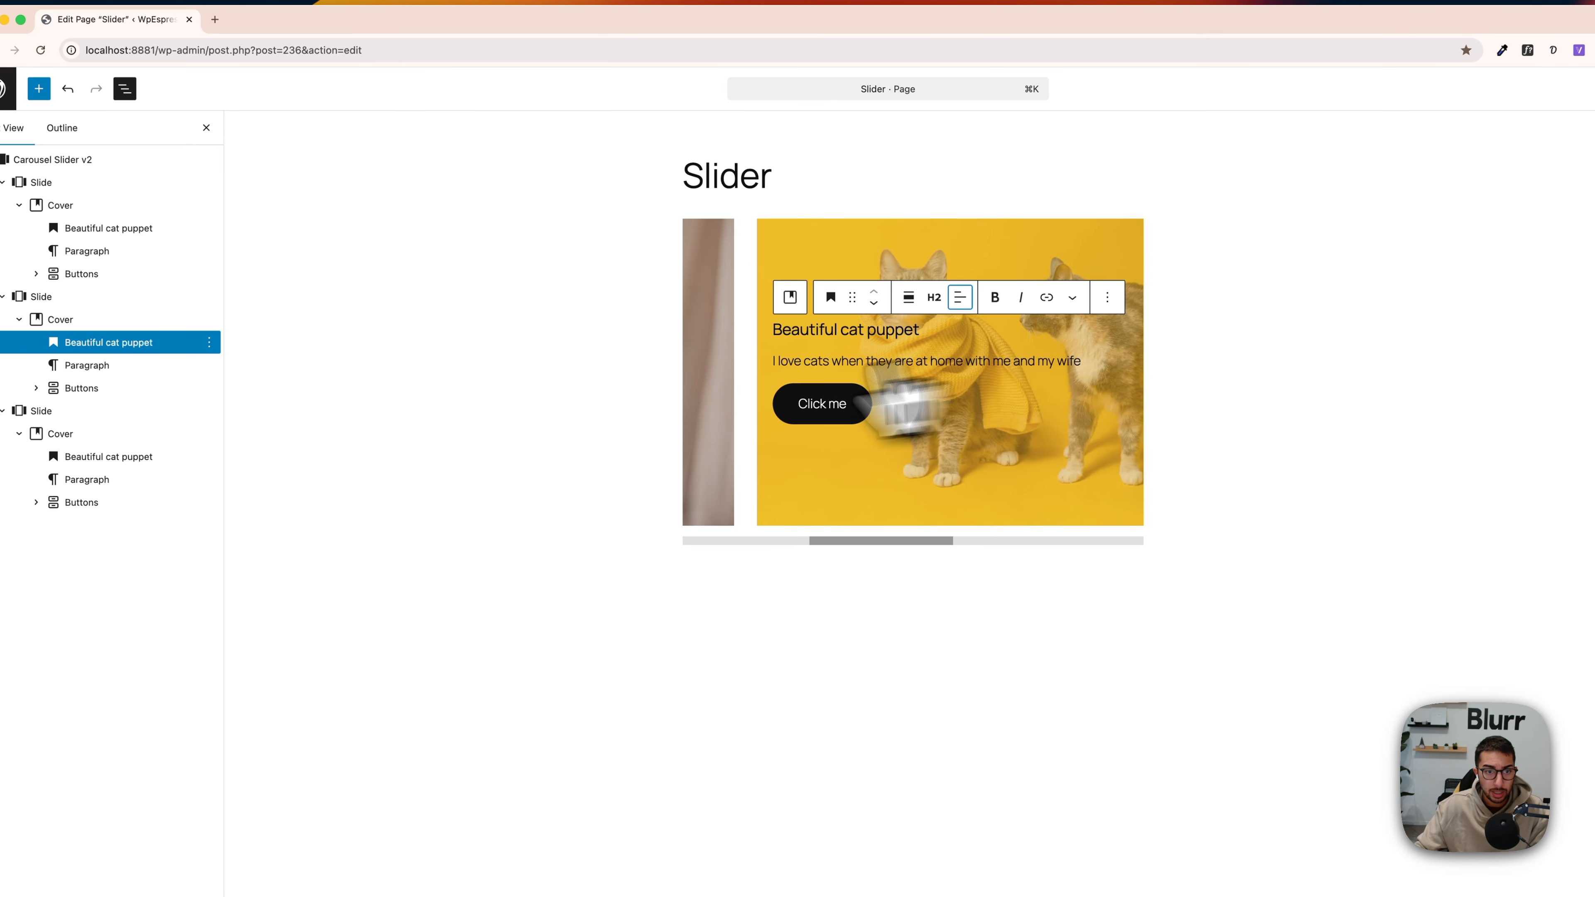
pyautogui.click(107, 456)
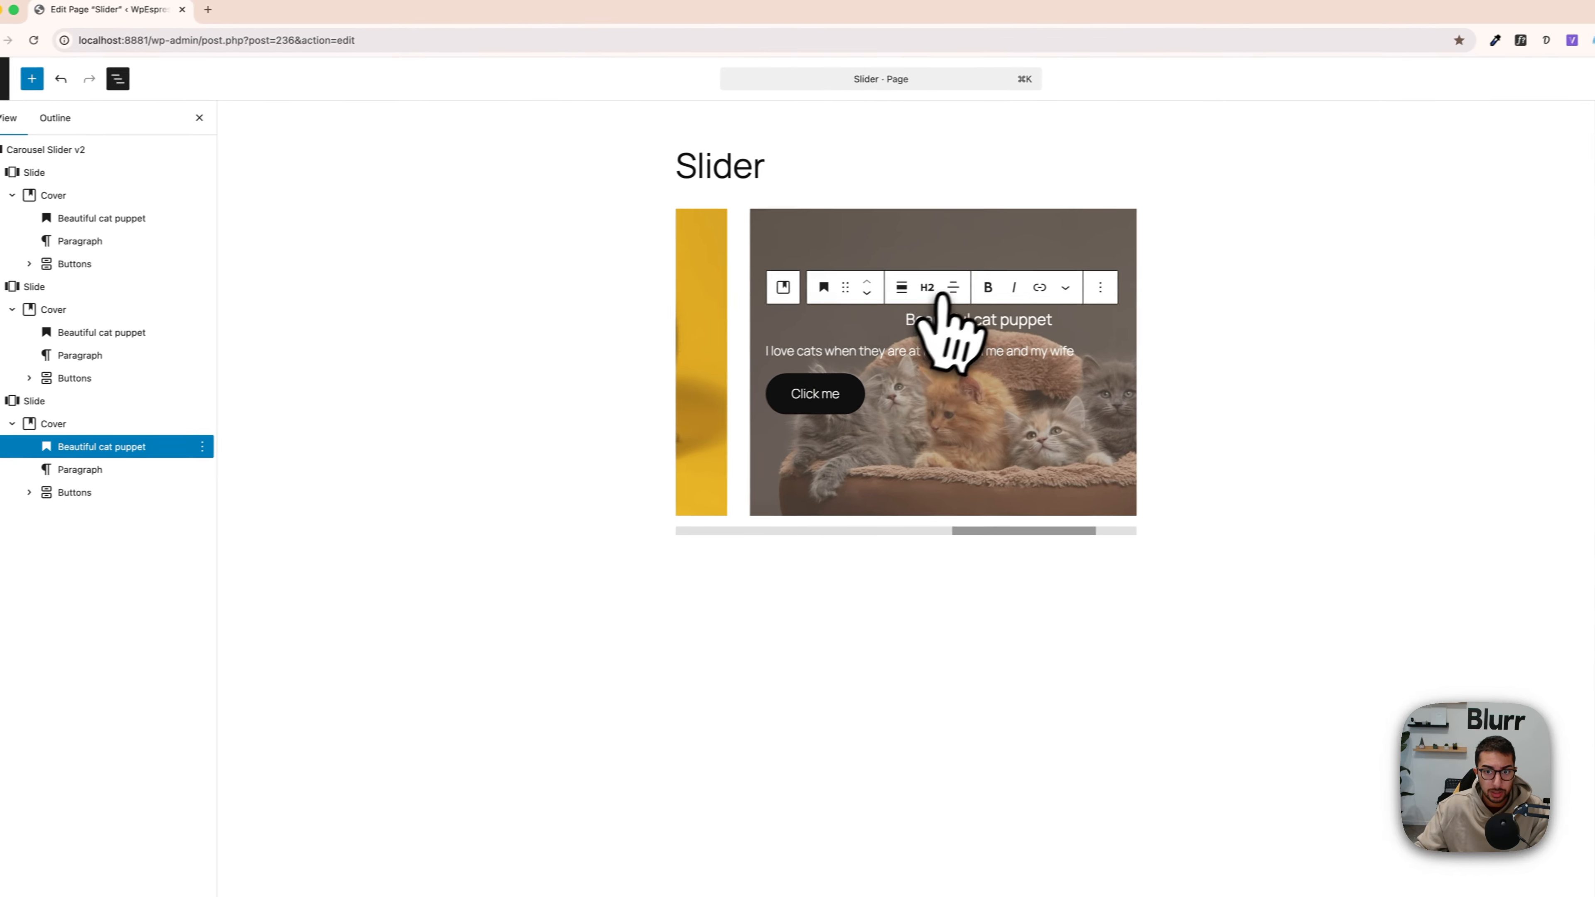
pyautogui.click(949, 289)
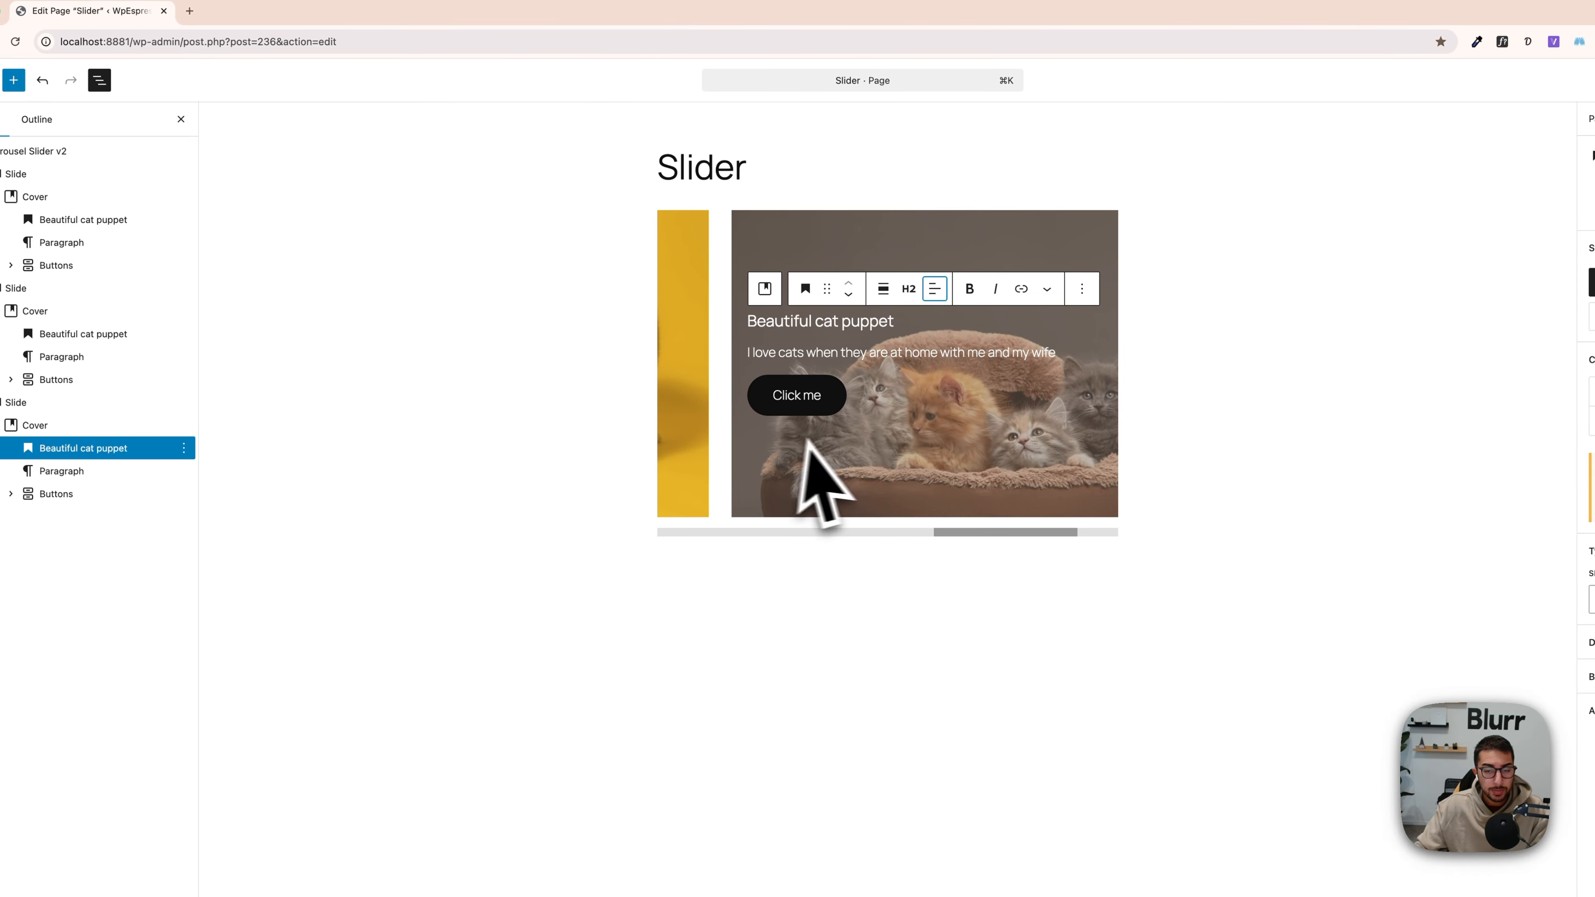
# Step: Bring the carousel back to its first slide and set the Carousel Slider v2 block's alignment to Full width
pyautogui.moveTo(992, 534)
pyautogui.mouseDown()
pyautogui.moveTo(942, 534)
pyautogui.moveTo(963, 533)
pyautogui.mouseUp()
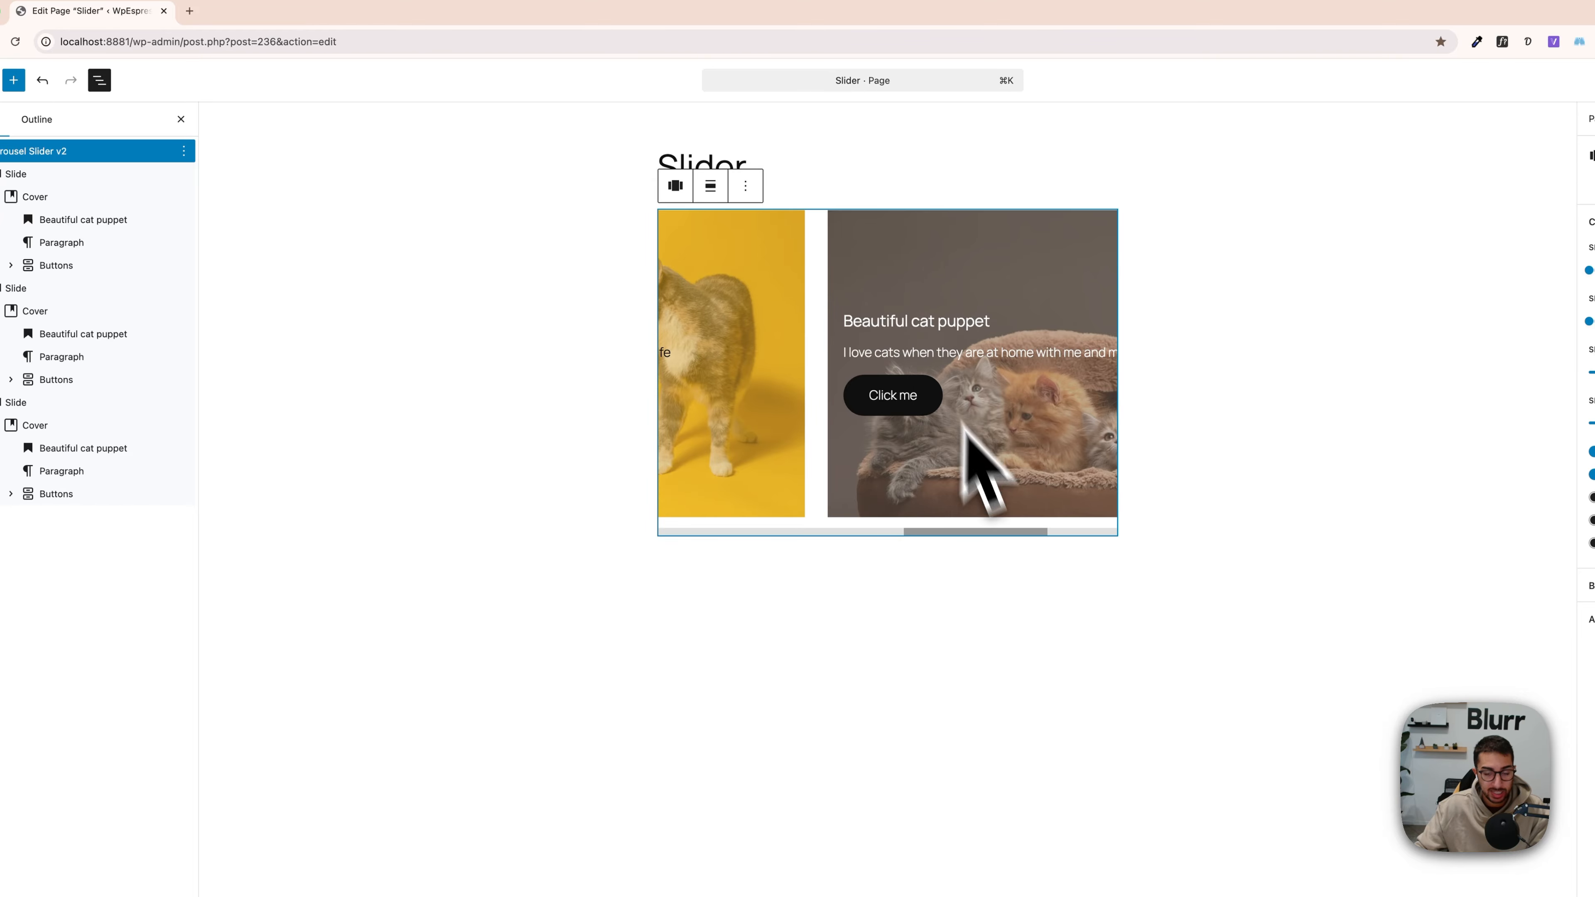
pyautogui.moveTo(998, 533); pyautogui.dragTo(709, 536)
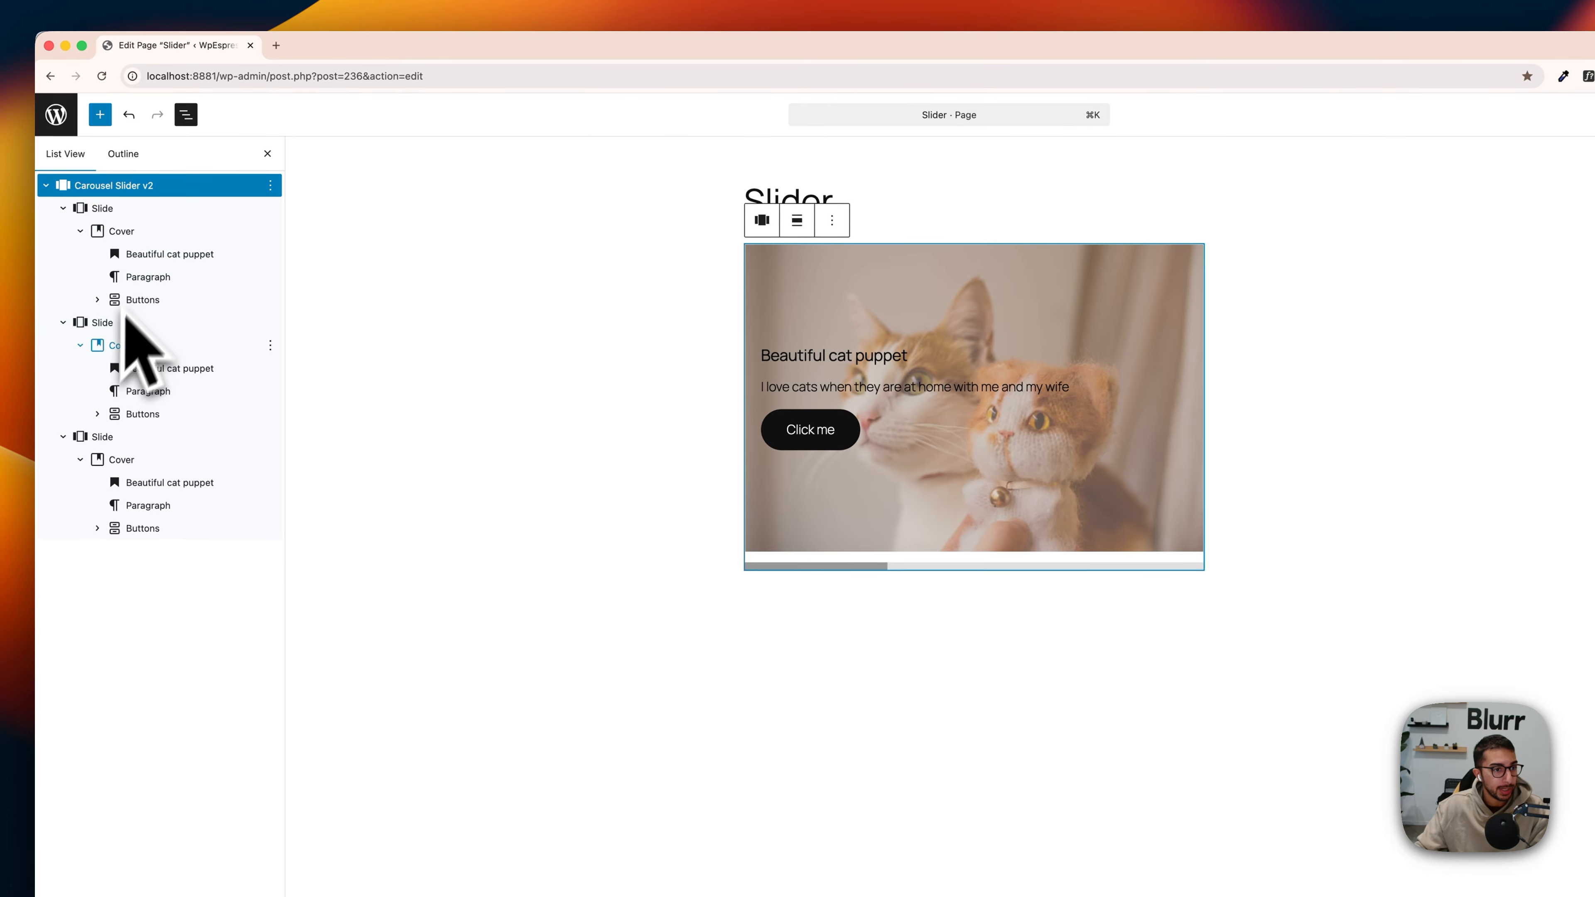
pyautogui.moveTo(68, 321); pyautogui.dragTo(73, 358)
pyautogui.click(66, 346)
pyautogui.click(65, 324)
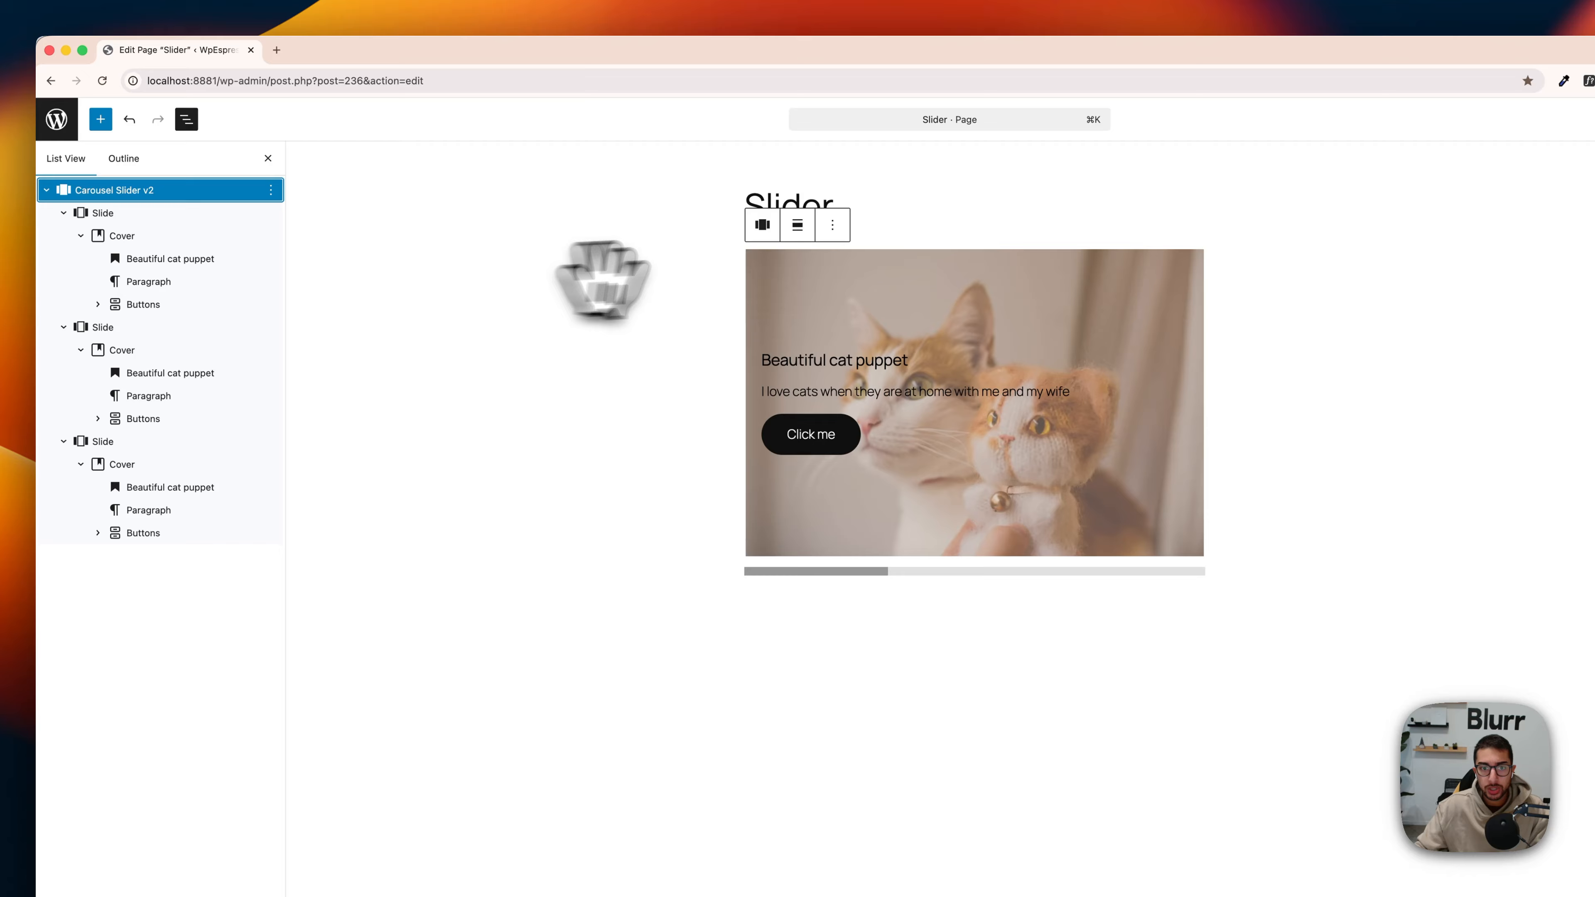
pyautogui.click(798, 227)
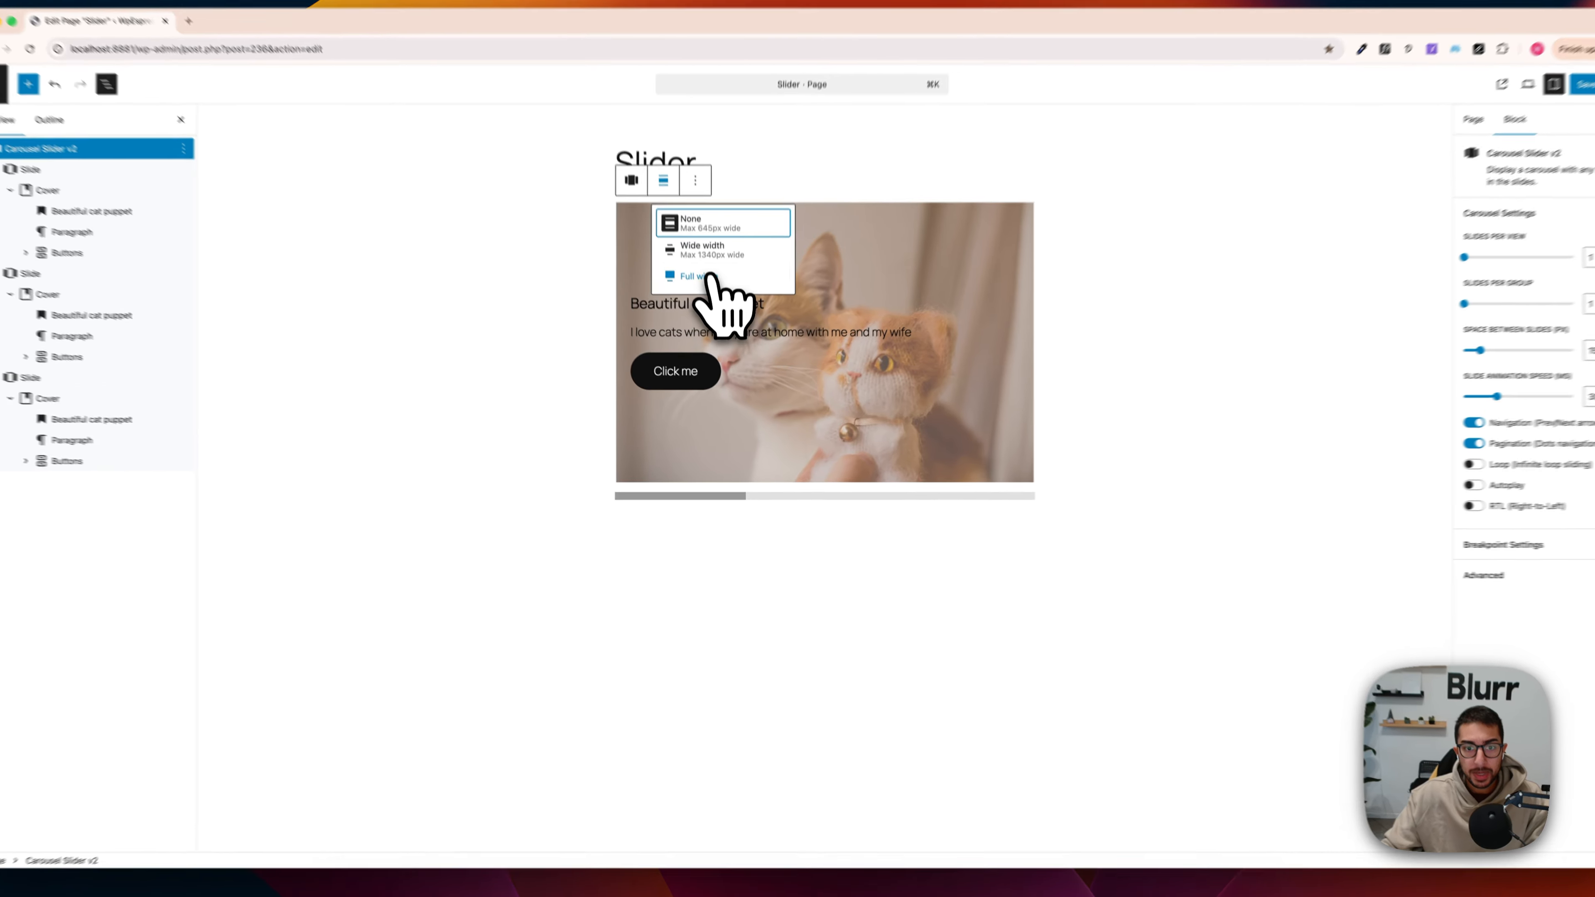
pyautogui.click(704, 301)
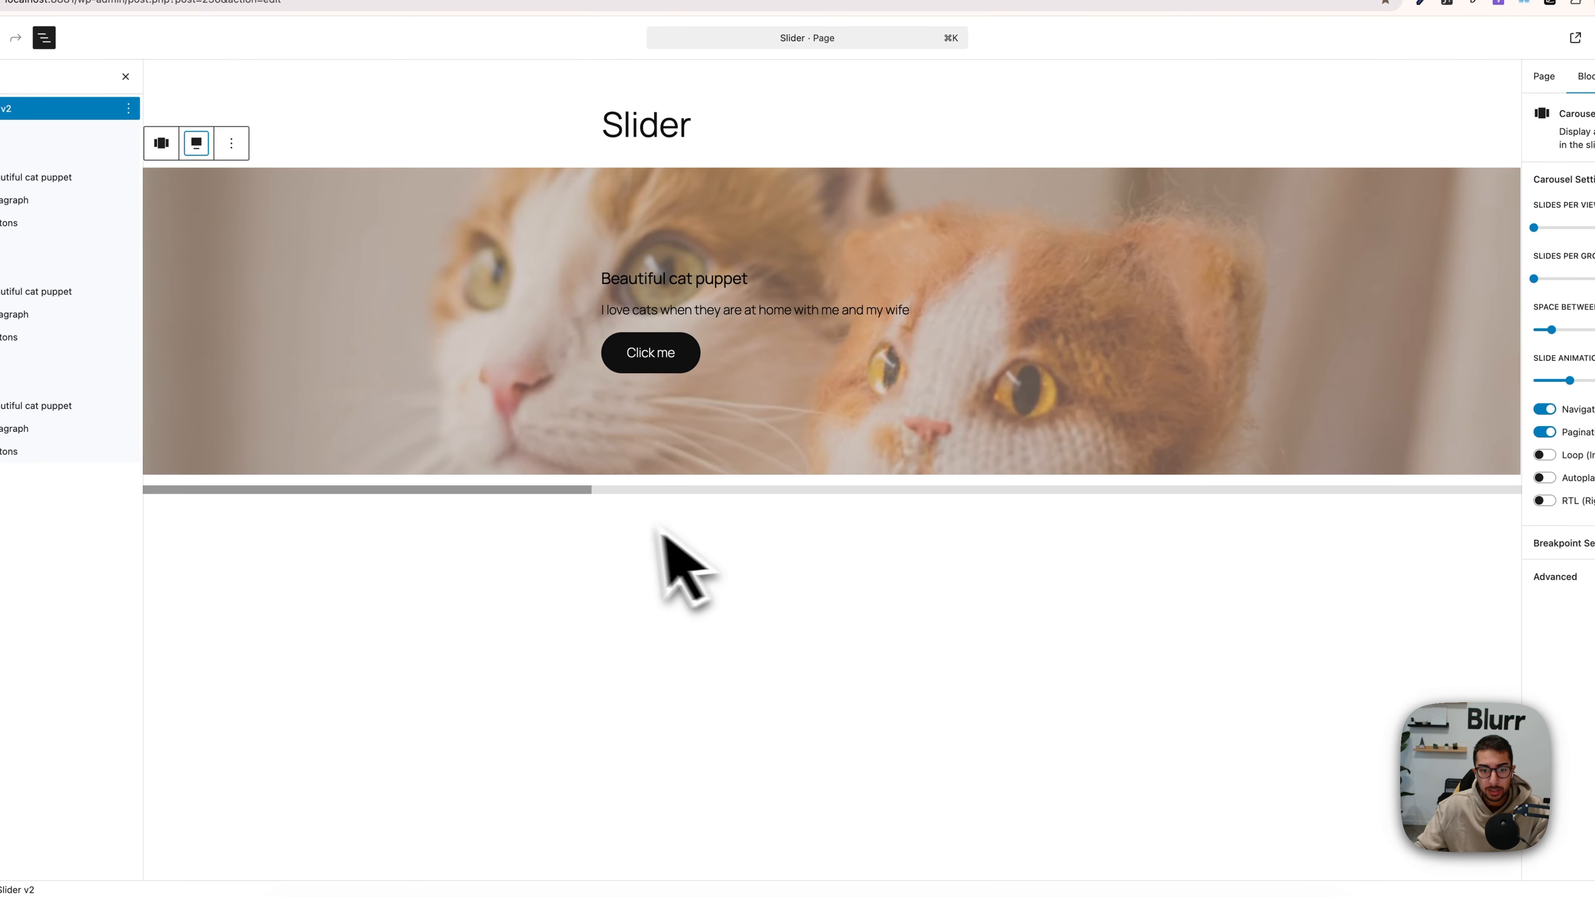
# Step: Save the page, open the live version and swipe through the full-width slides
pyautogui.click(754, 457)
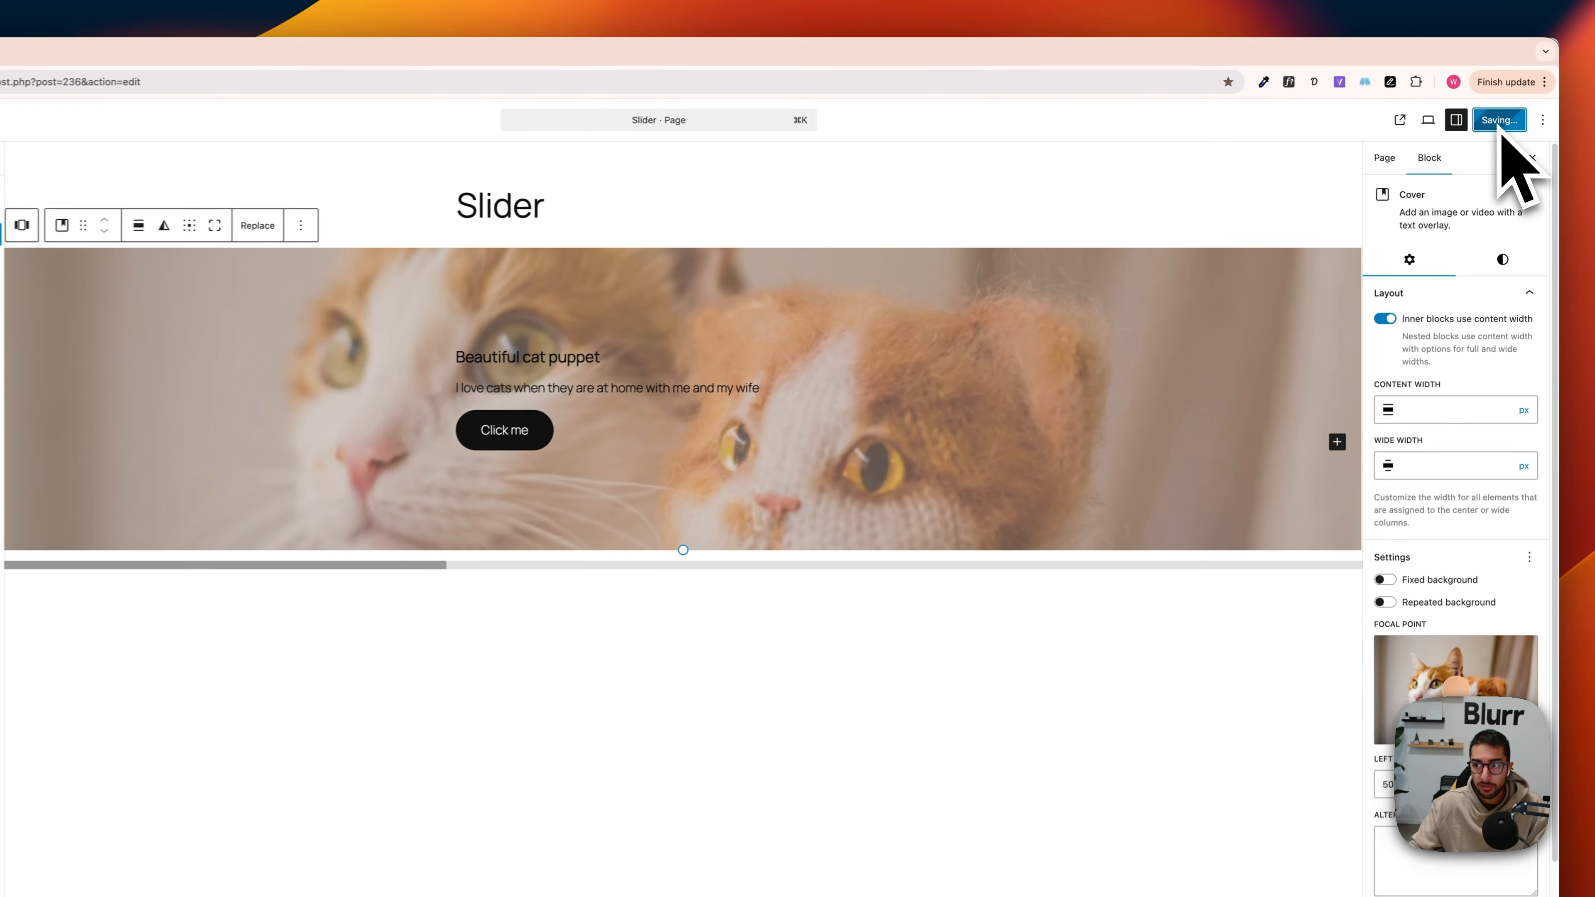
pyautogui.click(1416, 119)
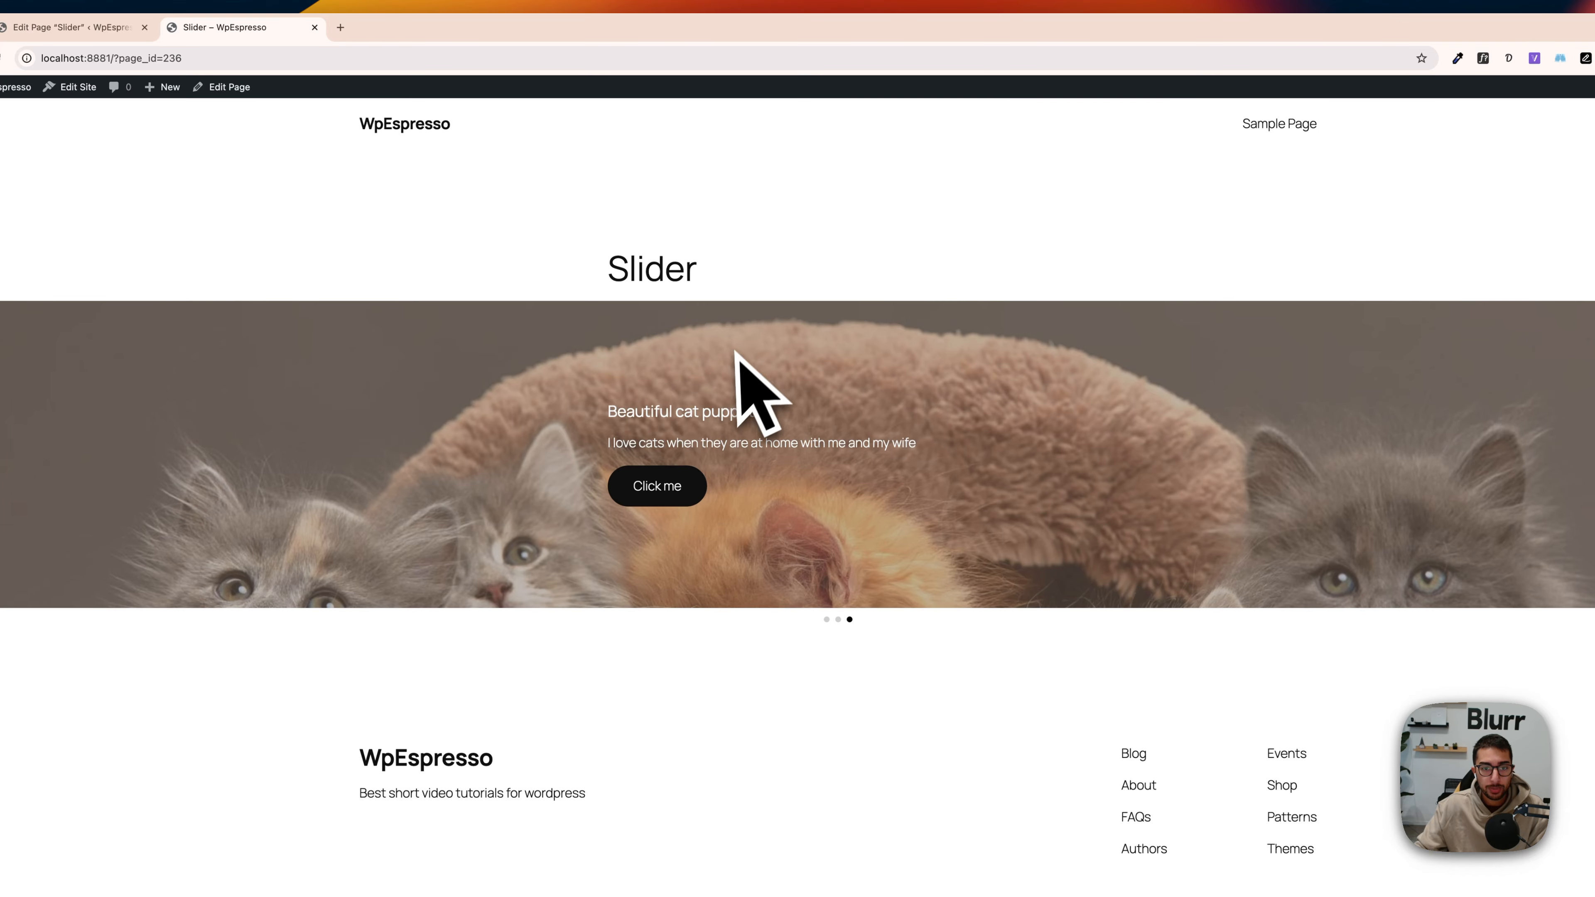
pyautogui.moveTo(736, 352); pyautogui.dragTo(933, 374)
pyautogui.moveTo(608, 264); pyautogui.dragTo(742, 258)
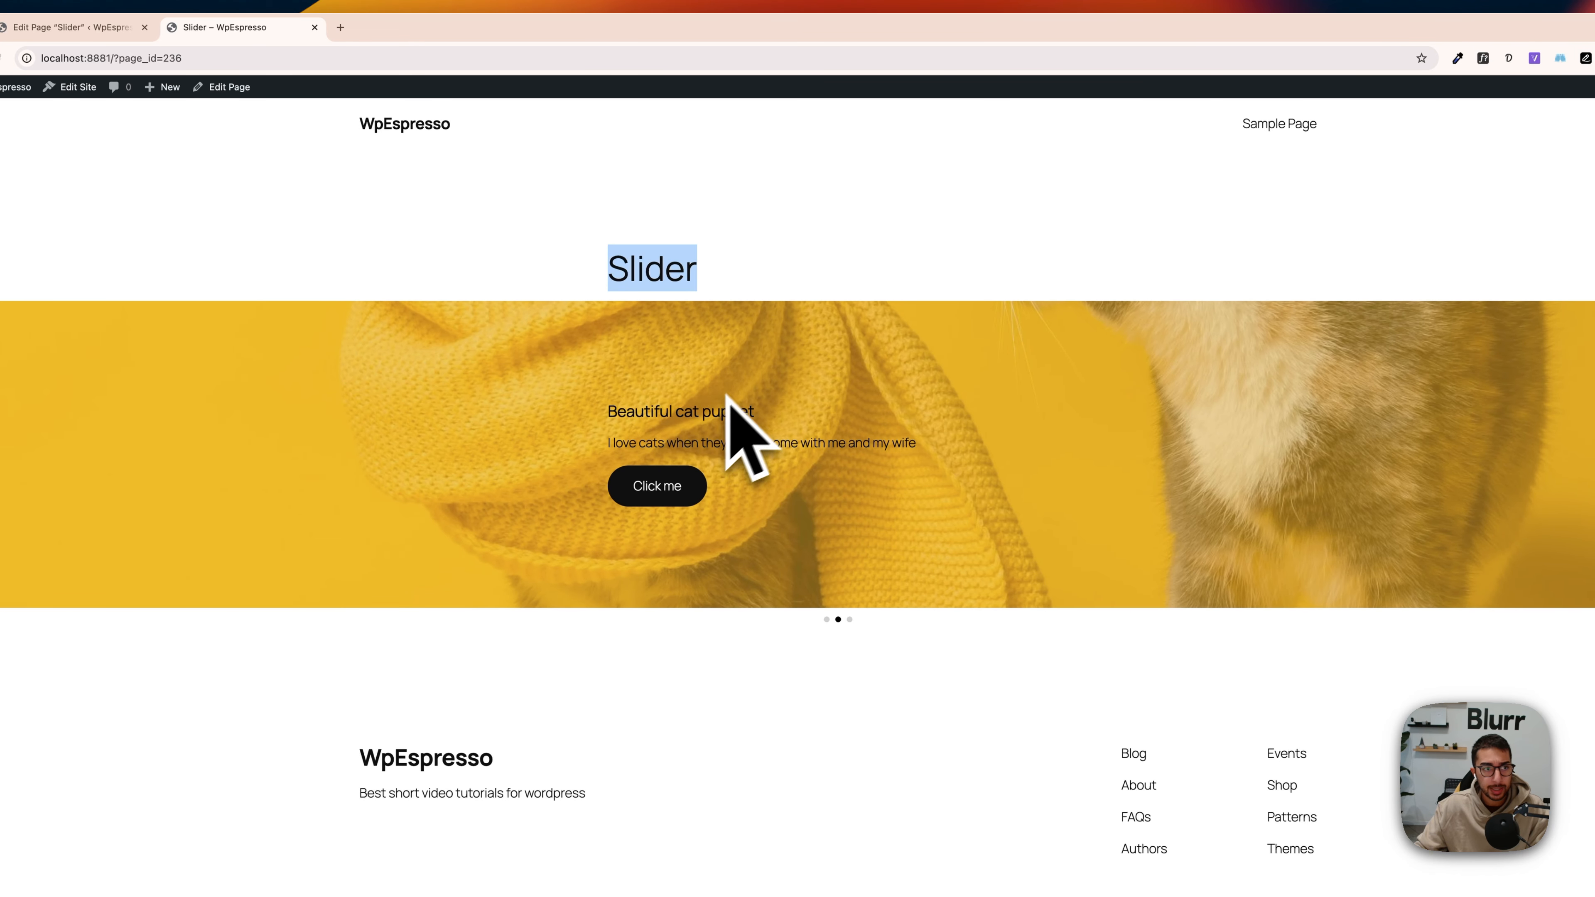
# Step: Return to the page editor and change the page's template to Page No Title
pyautogui.hotkey('ctrl', 'shift', 'Tab')
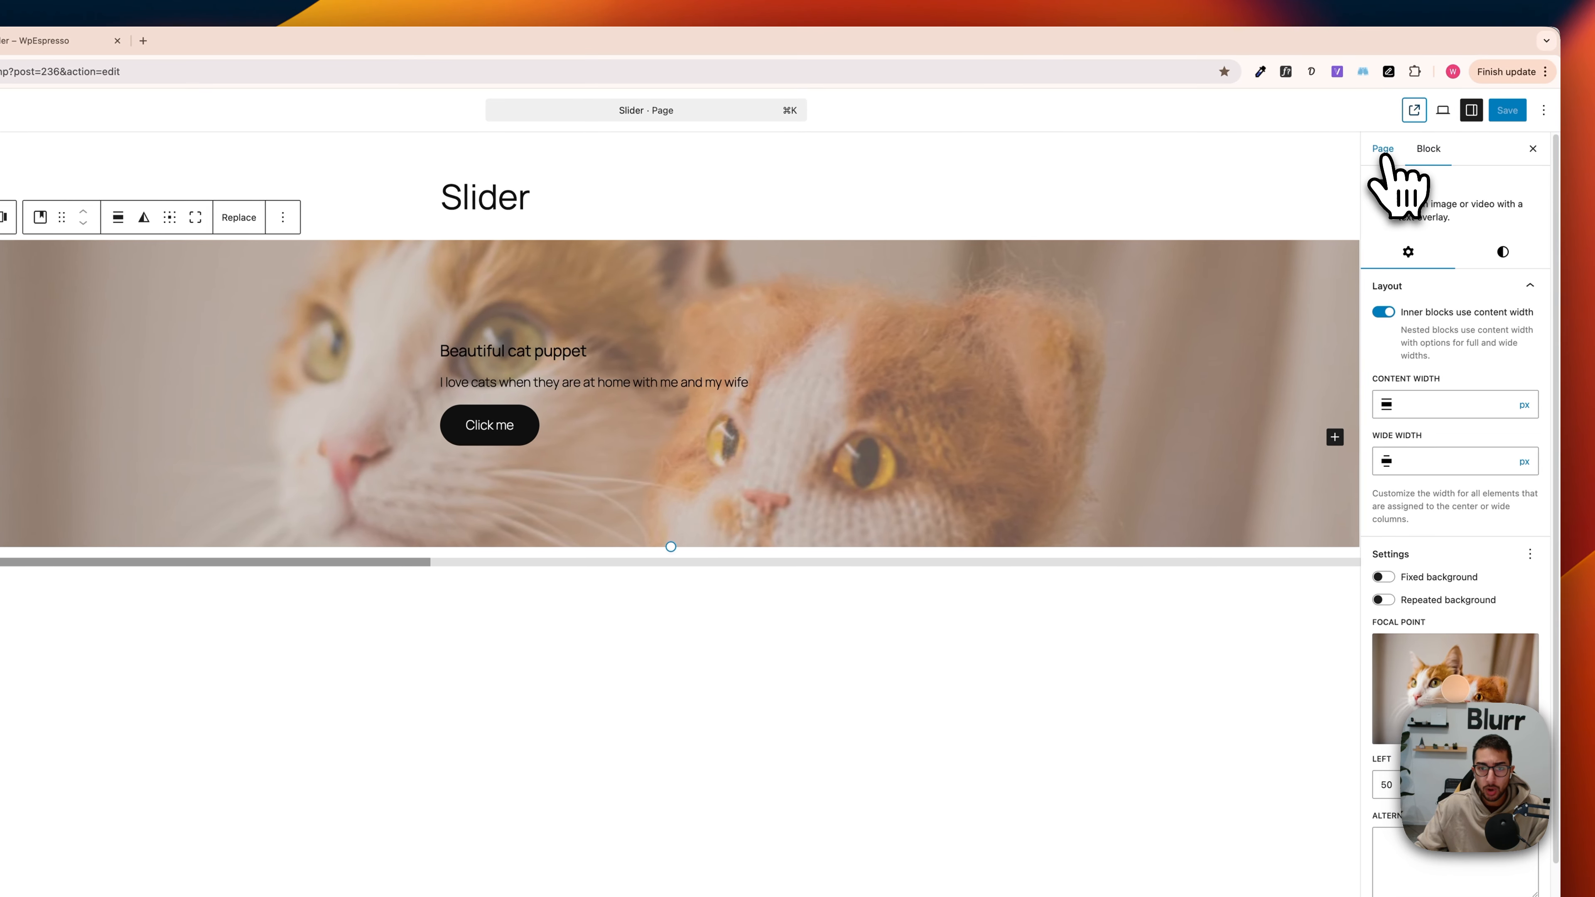
pyautogui.click(1580, 138)
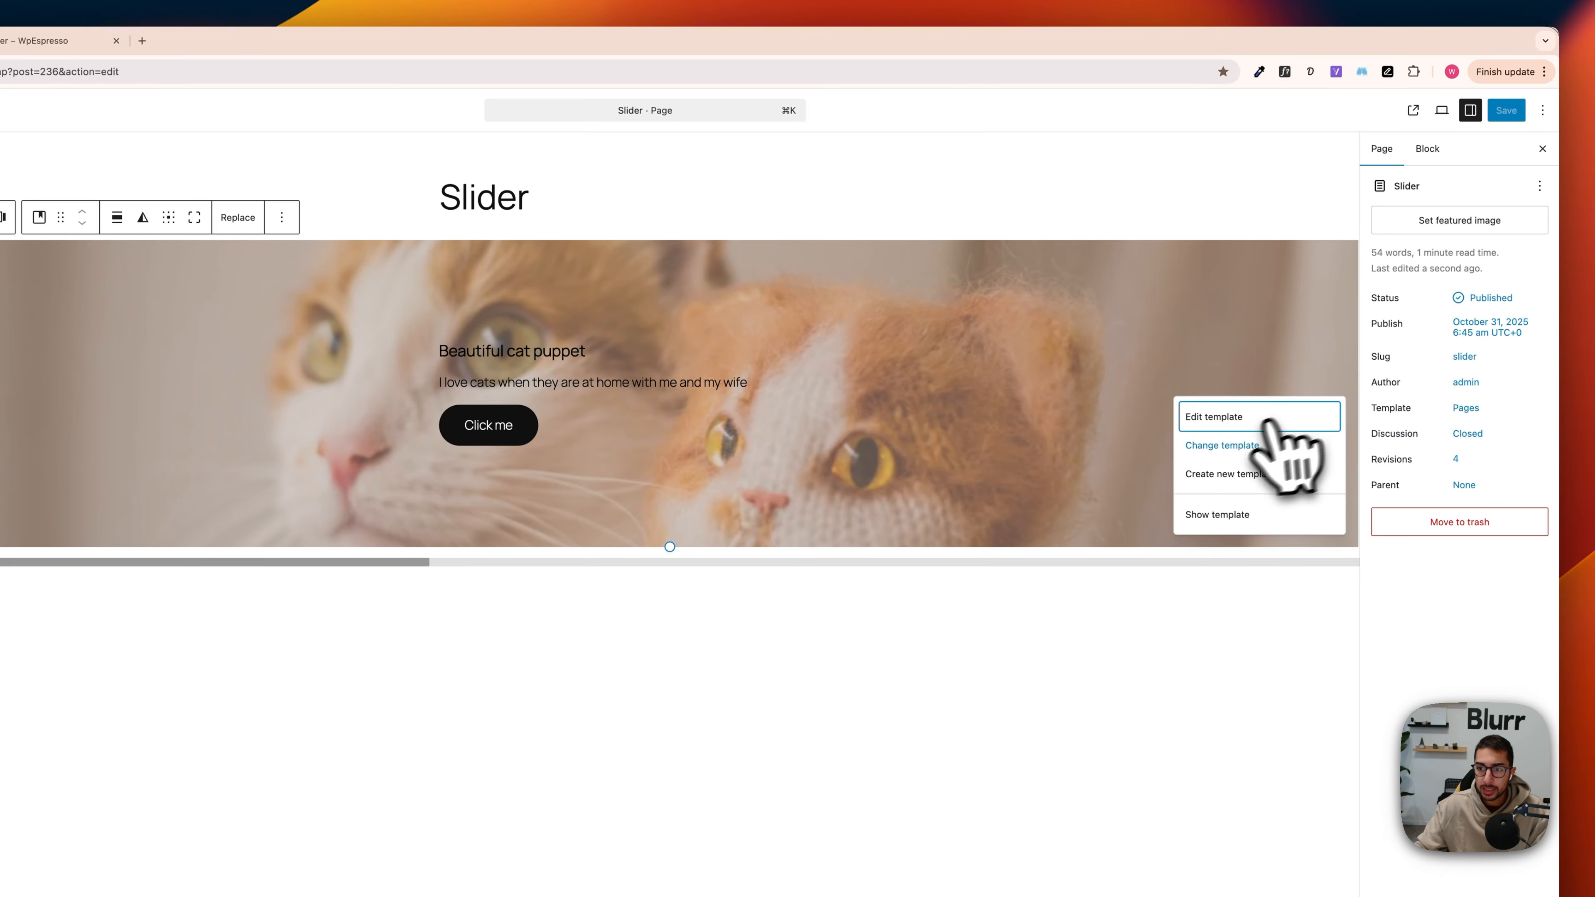
pyautogui.click(1221, 446)
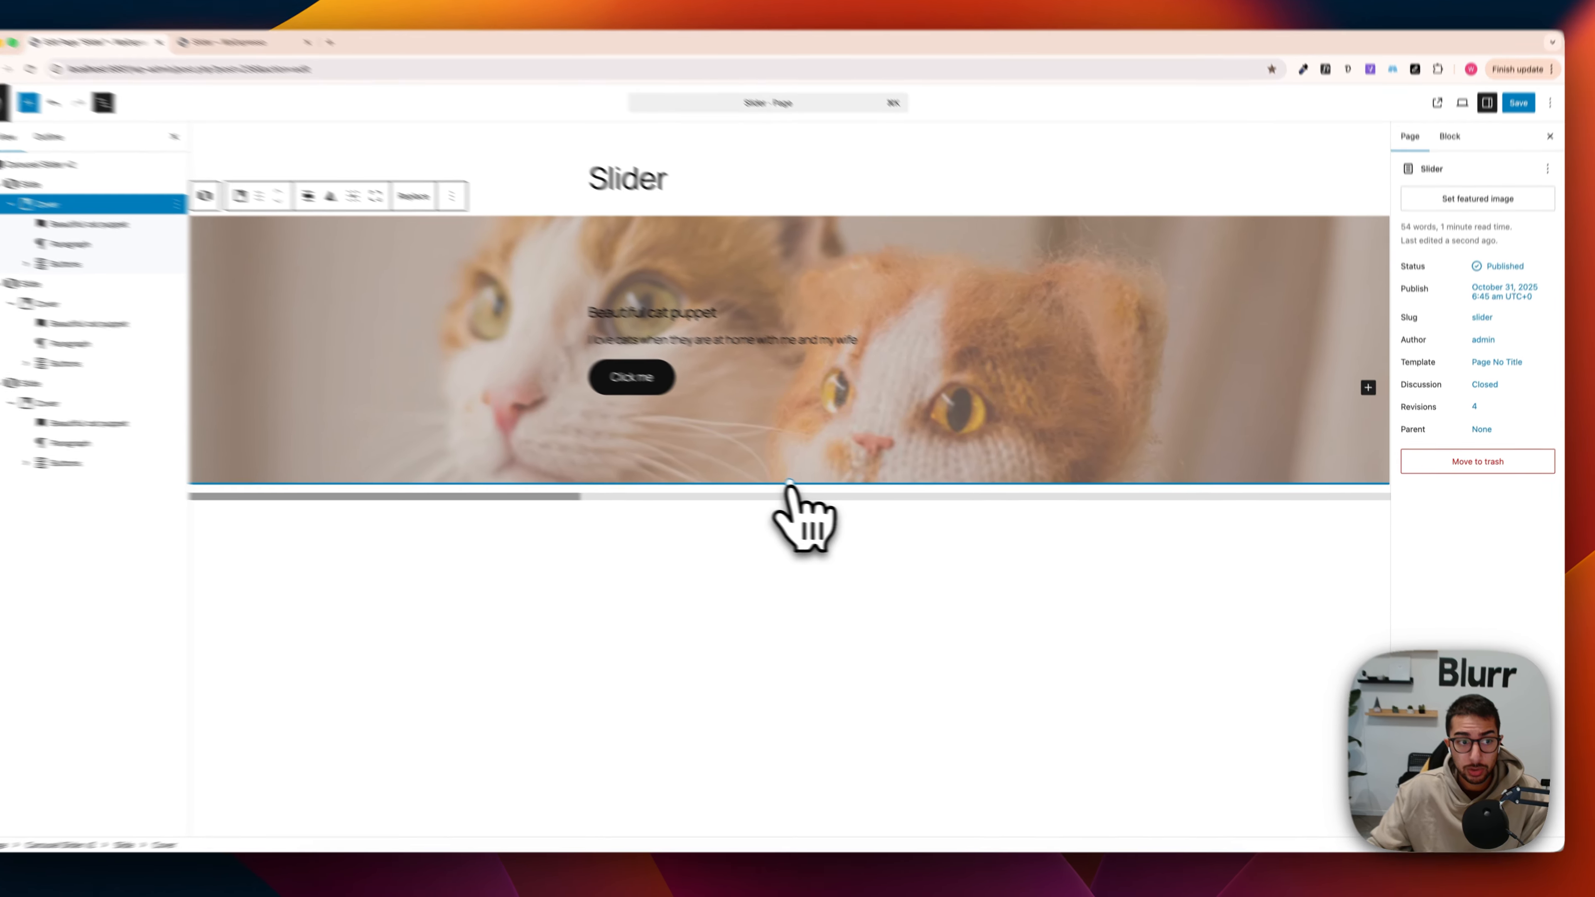
# Step: Make the first slide's cover about twice as tall
pyautogui.moveTo(818, 490); pyautogui.dragTo(840, 772)
pyautogui.moveTo(719, 804); pyautogui.dragTo(718, 800)
# Step: Save the page and reload its live version to check the taller first slide
pyautogui.click(1530, 27)
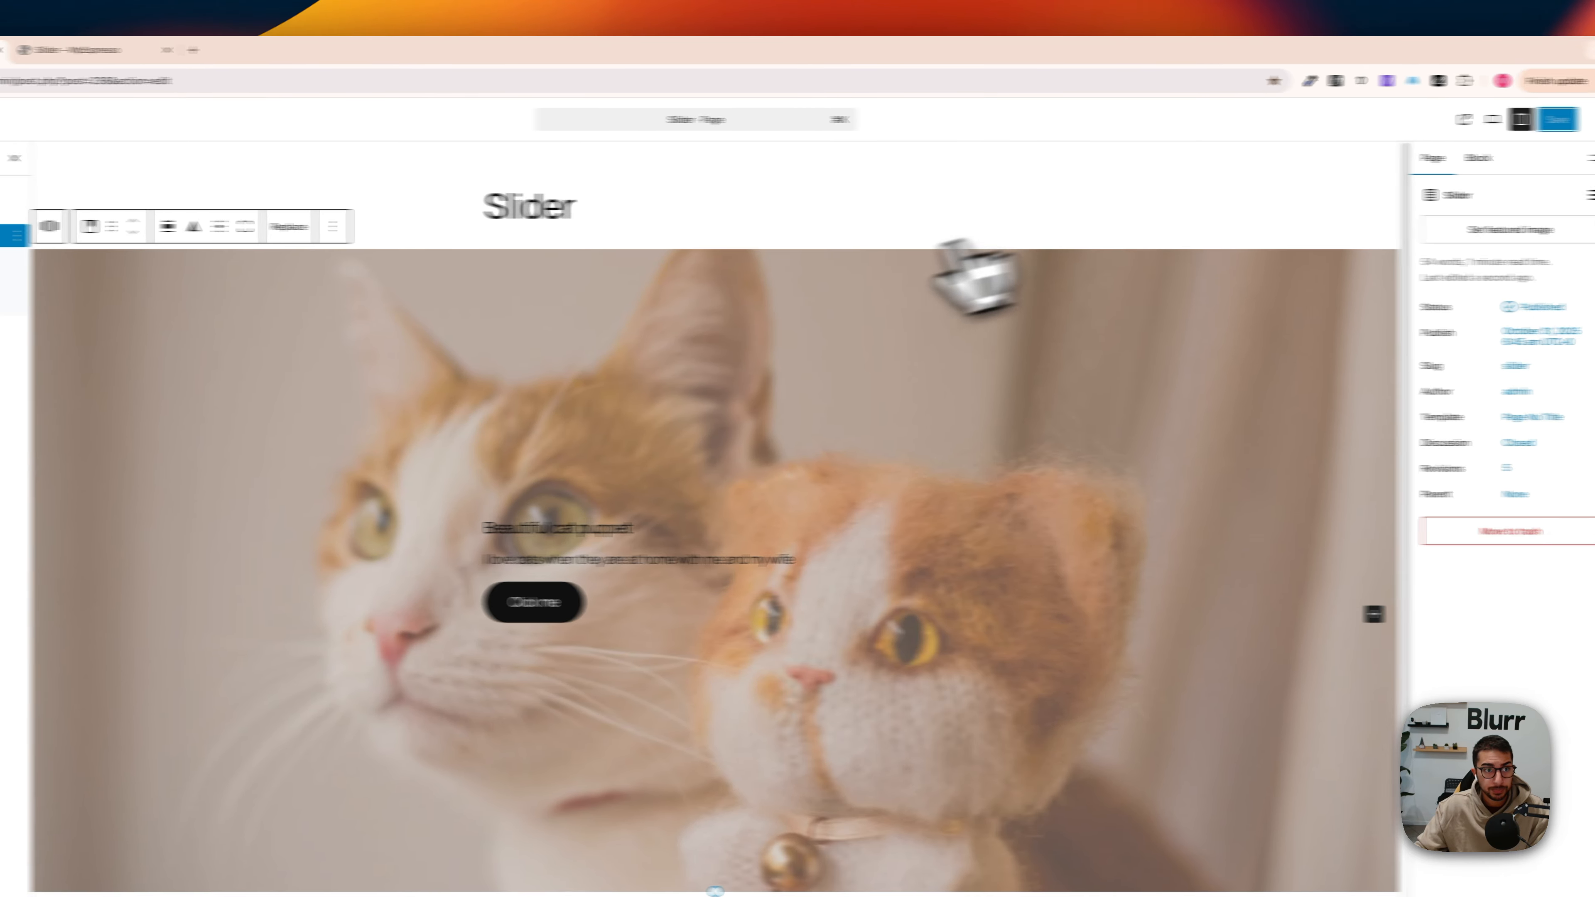
pyautogui.hotkey('ctrl', 'Tab')
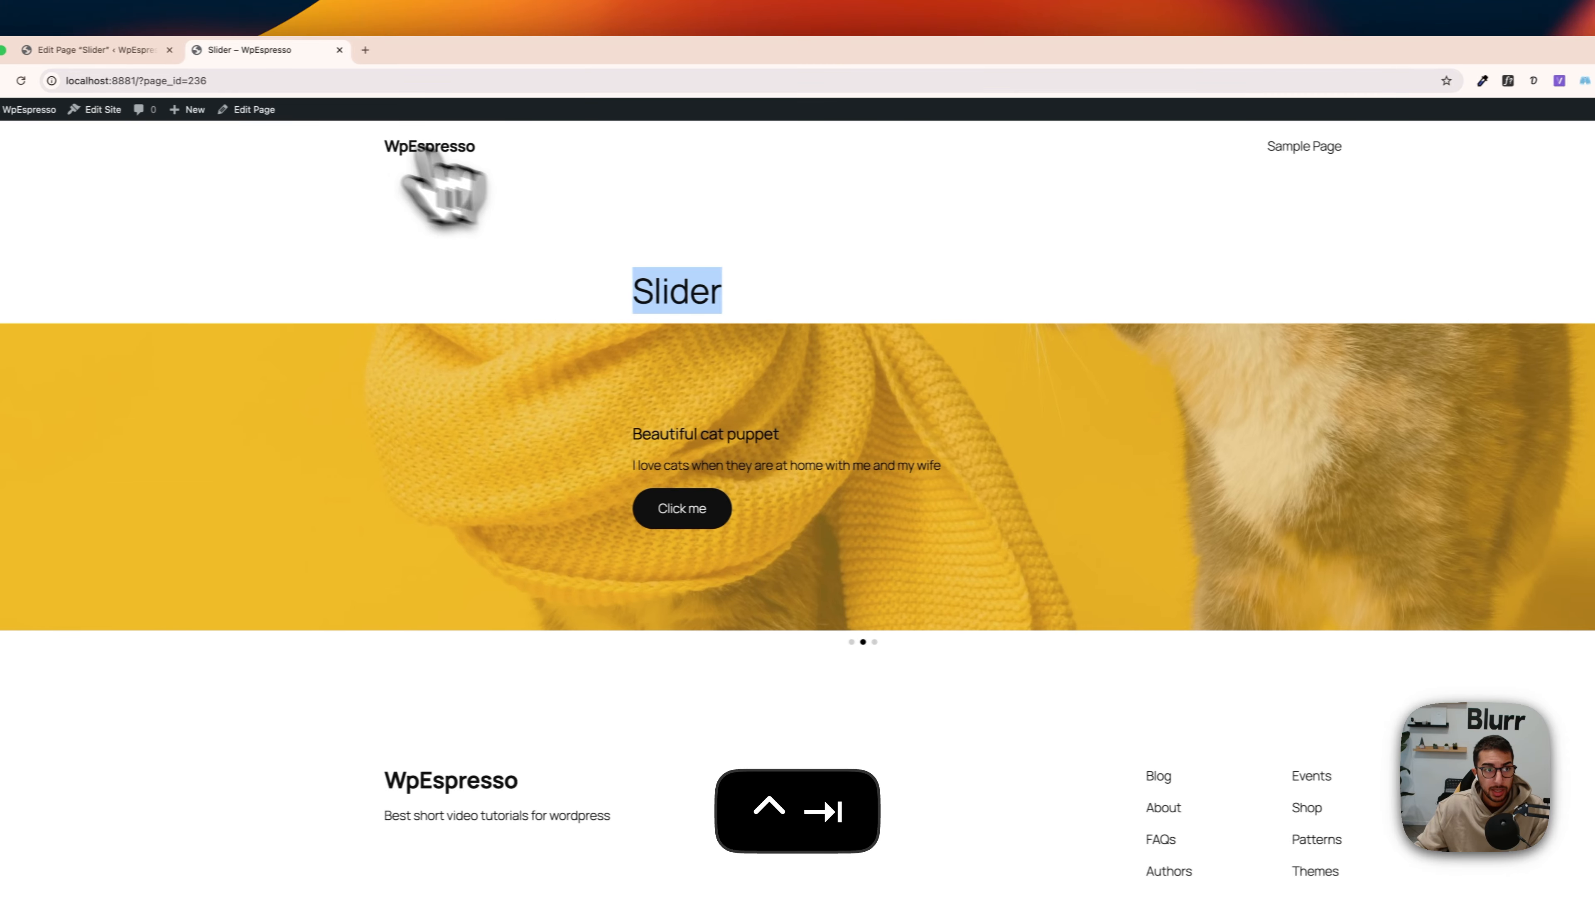
pyautogui.click(21, 81)
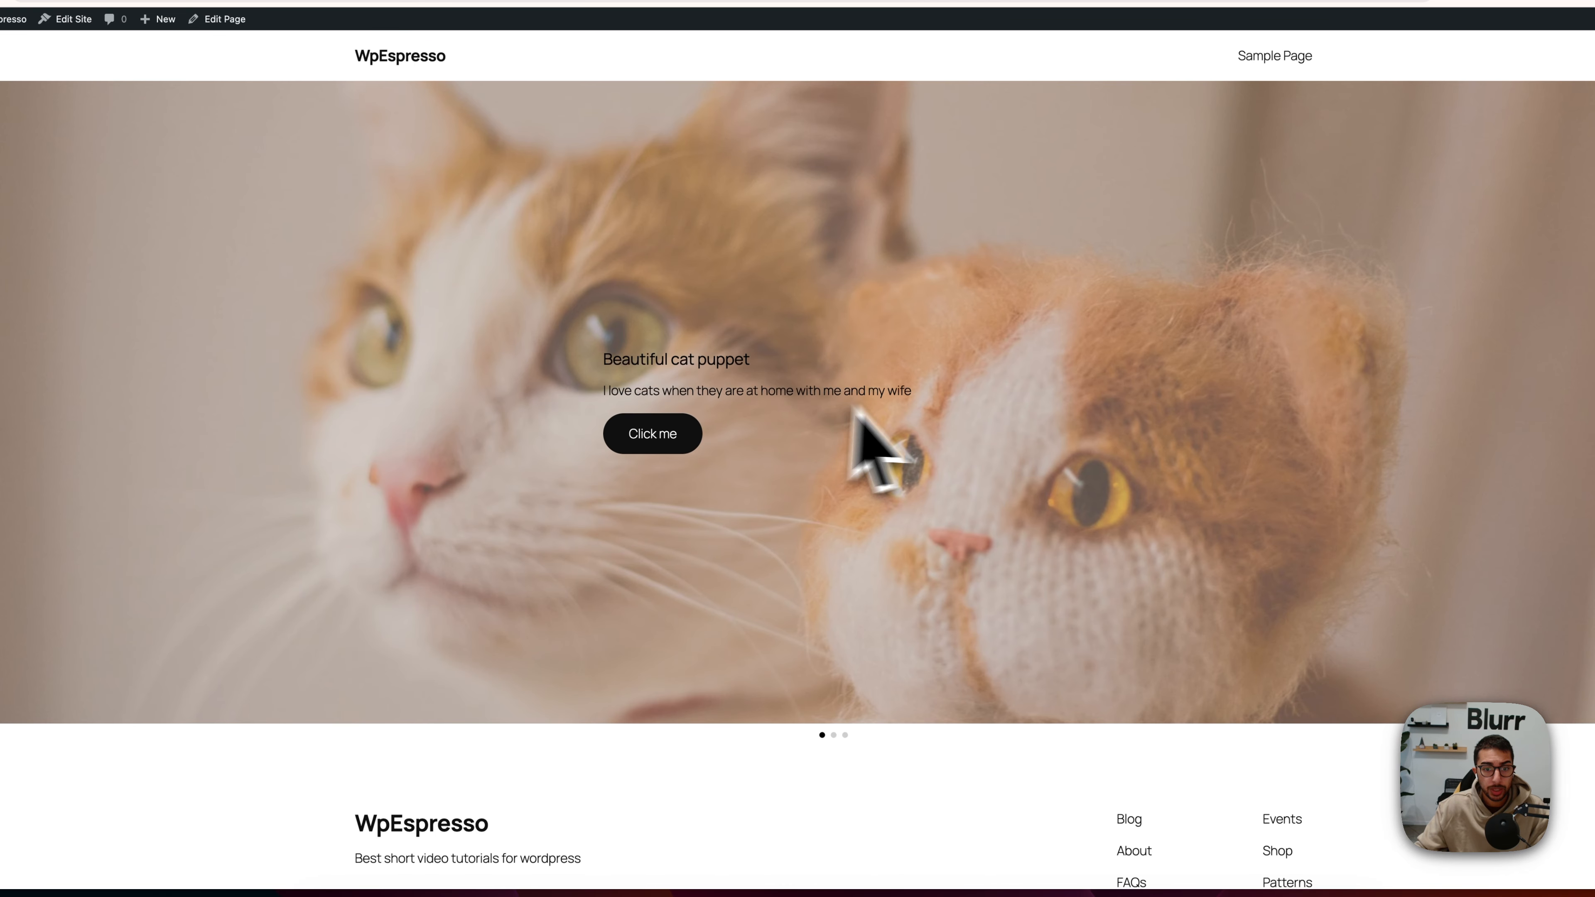
# Step: Back in the page editor, make the second slide's cover about as tall as the first one
pyautogui.hotkey('ctrl', 'shift', 'Tab')
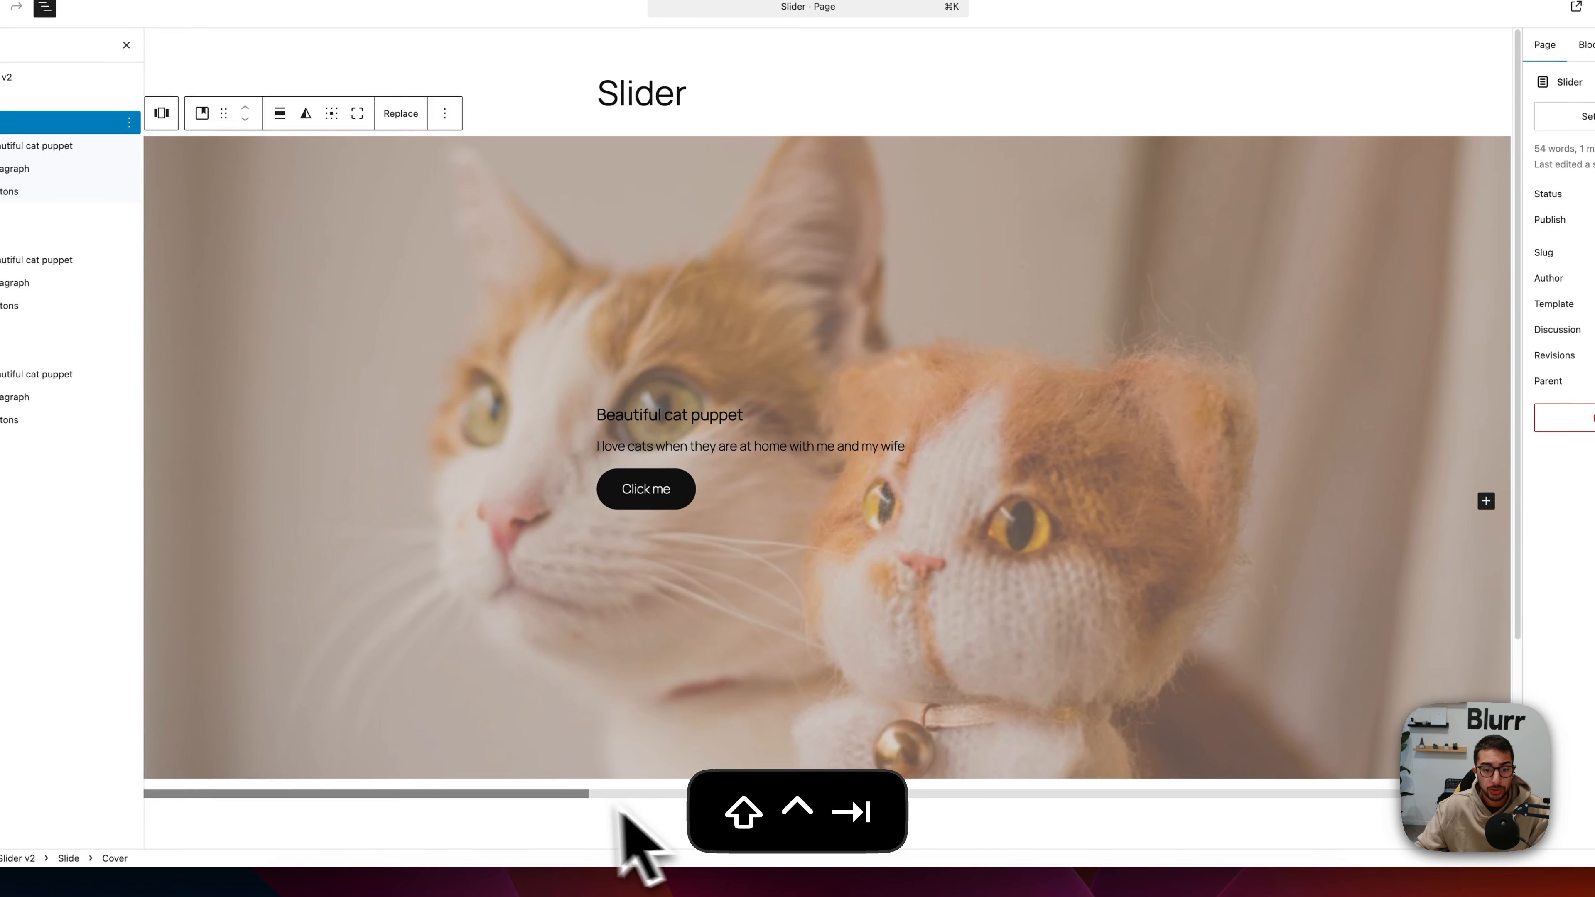
pyautogui.moveTo(599, 816); pyautogui.dragTo(1045, 817)
pyautogui.click(837, 363)
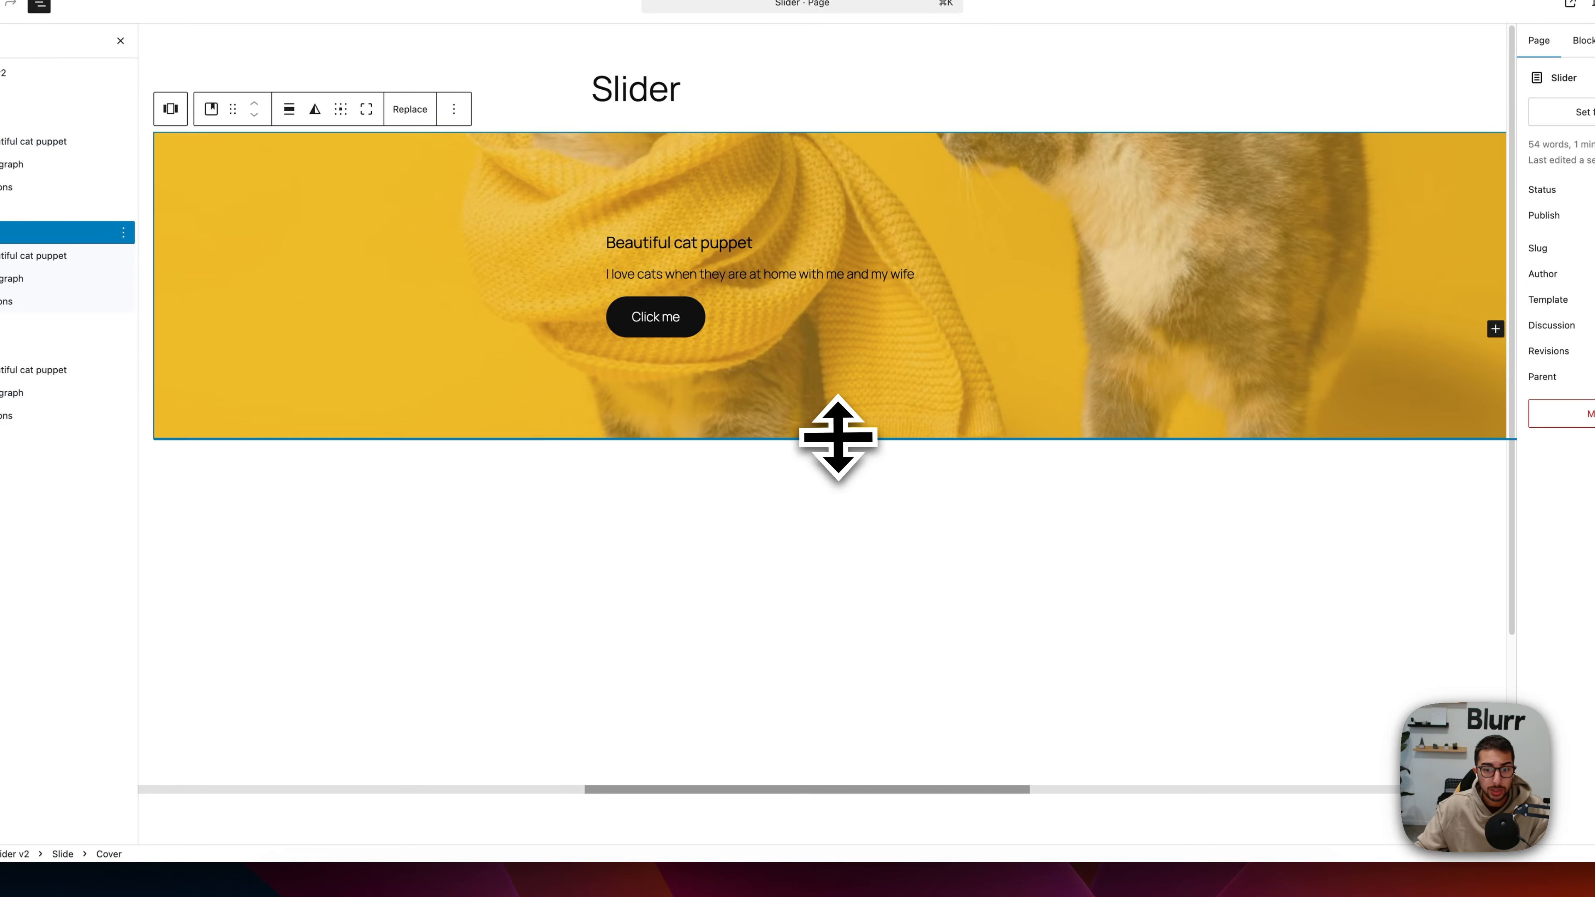
pyautogui.moveTo(838, 437); pyautogui.dragTo(827, 774)
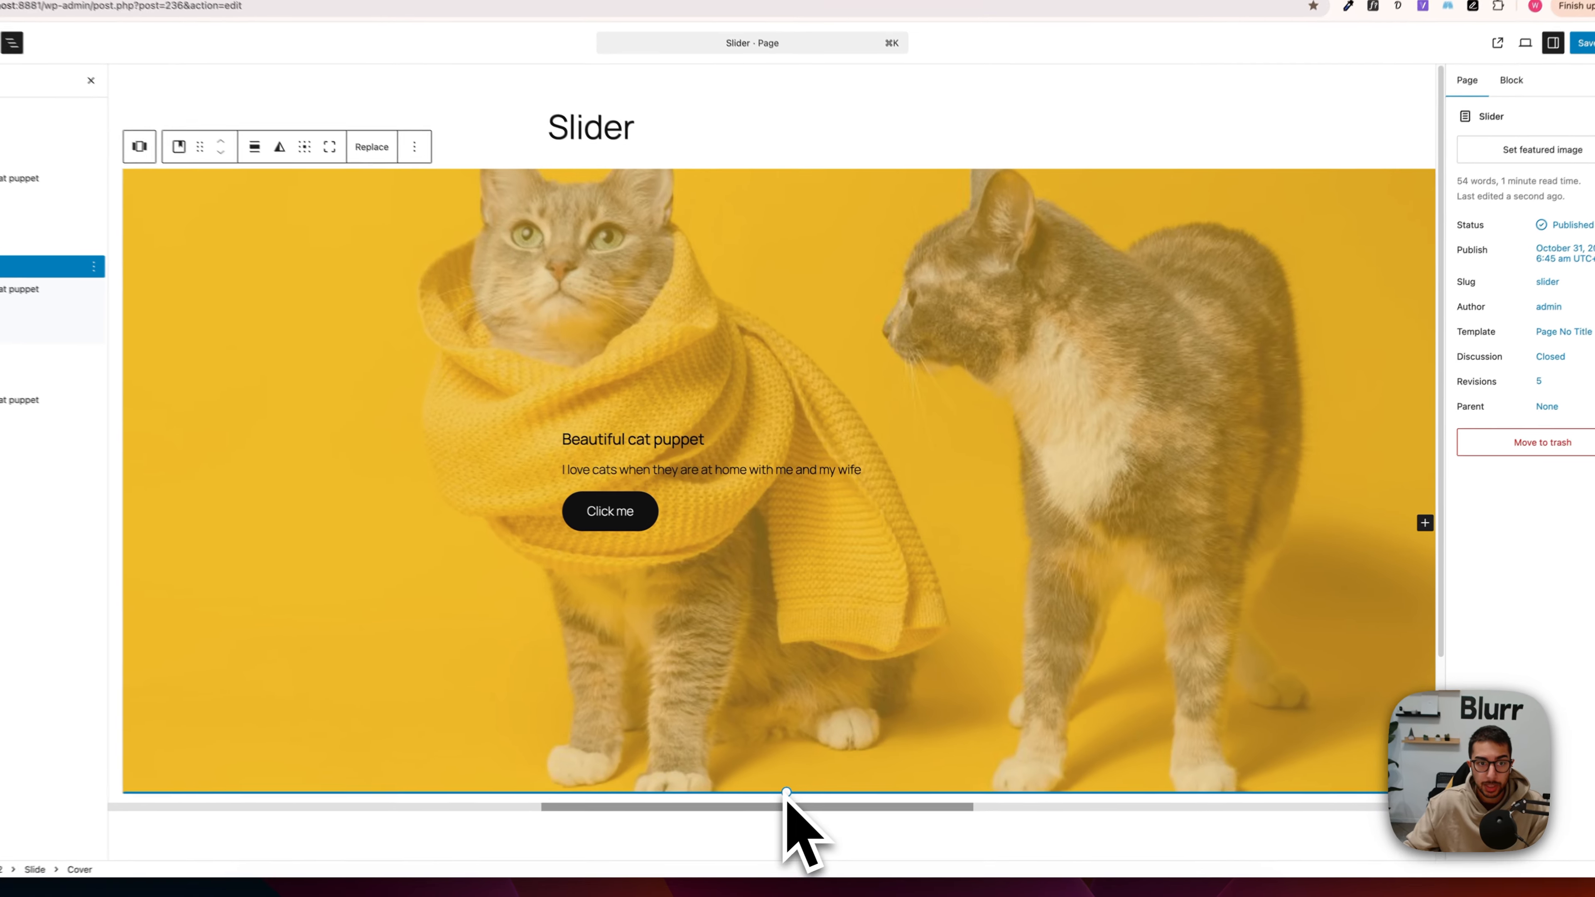
# Step: Make the third slide's cover about as tall as the other two
pyautogui.moveTo(820, 782); pyautogui.dragTo(993, 796)
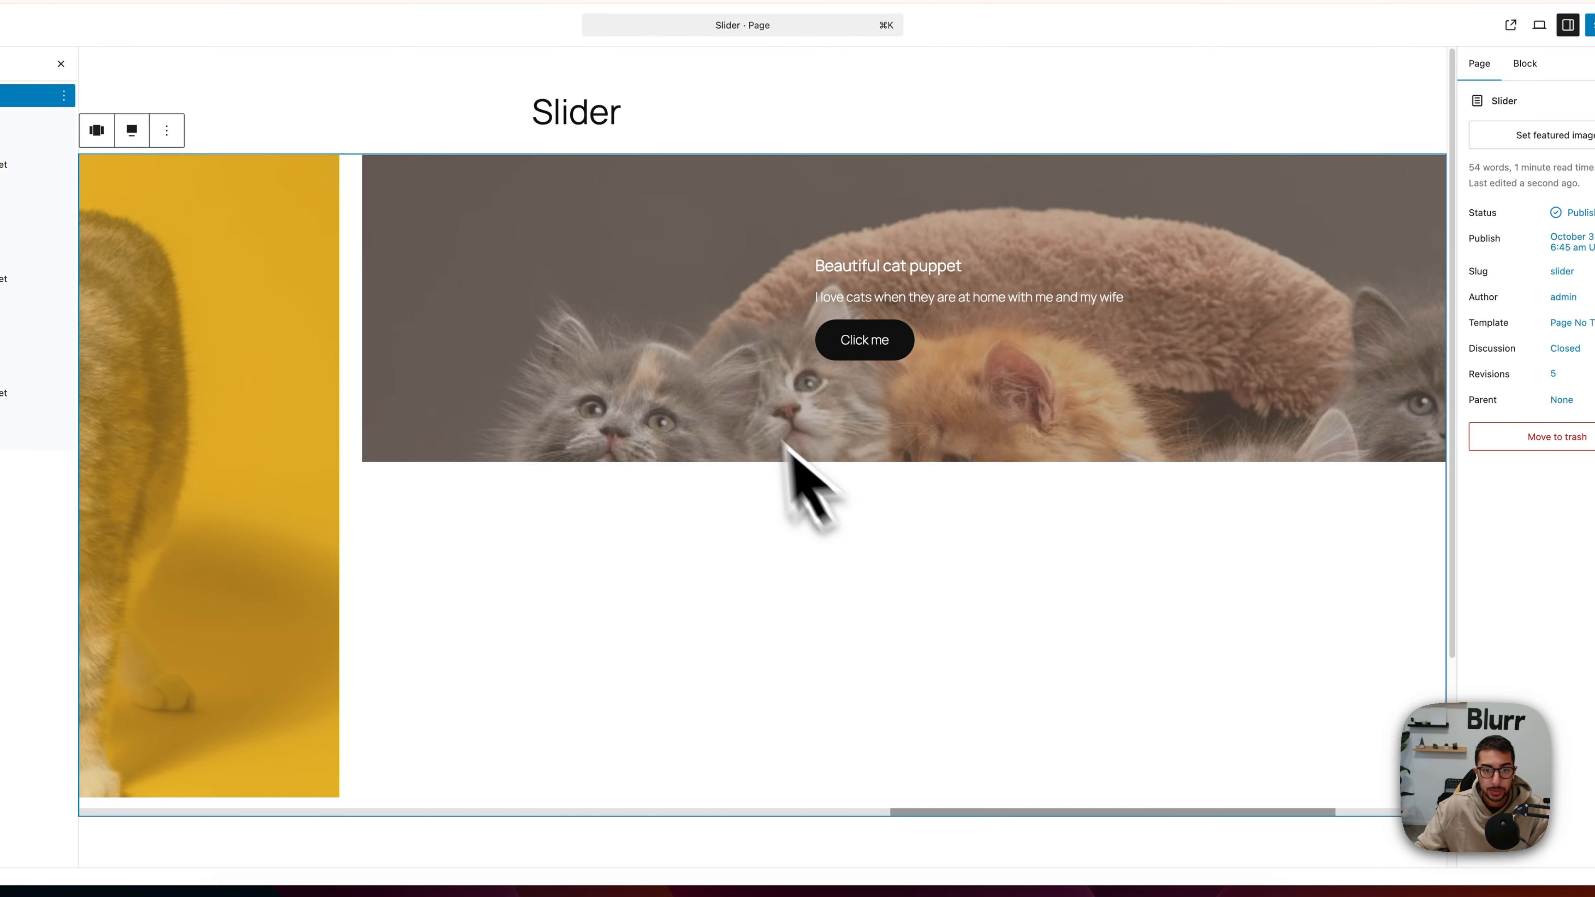
pyautogui.click(752, 409)
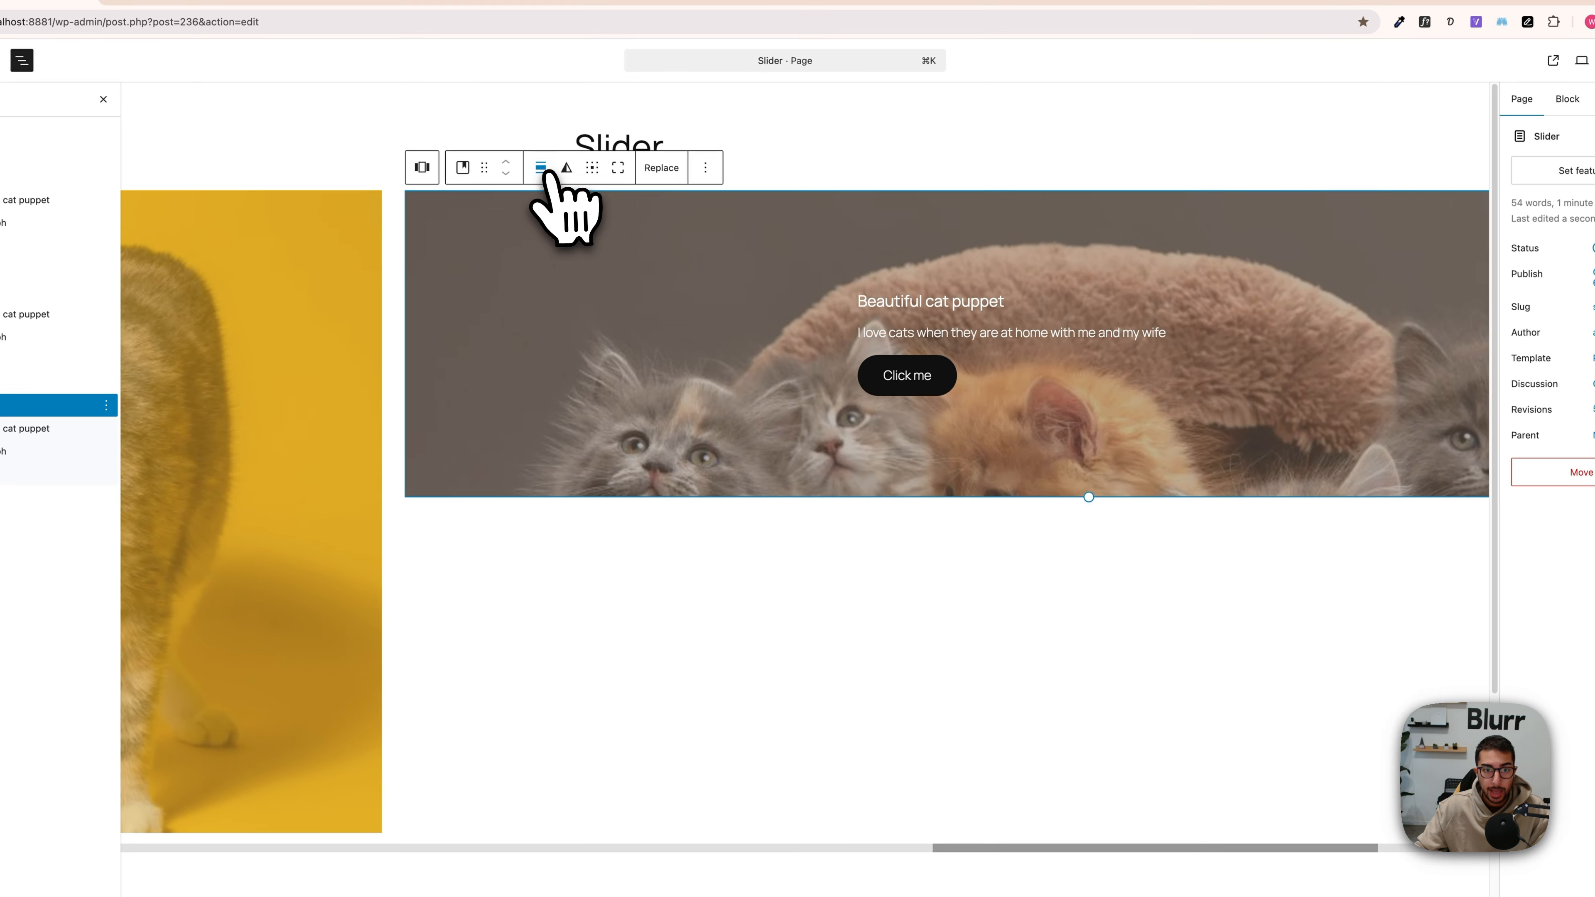
pyautogui.click(498, 132)
pyautogui.click(544, 173)
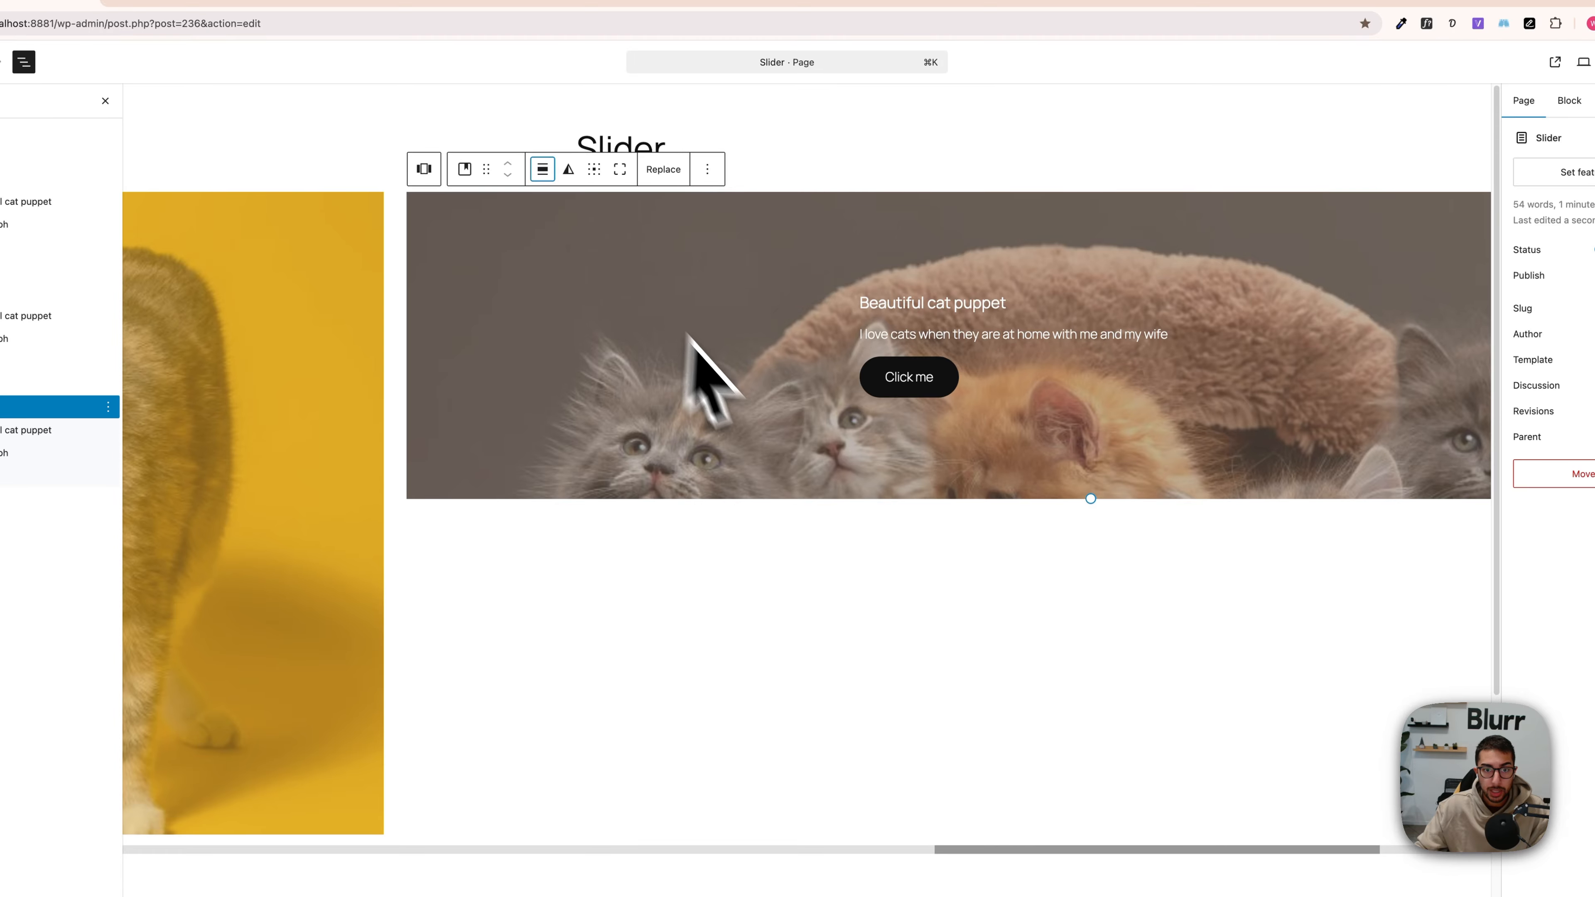
pyautogui.moveTo(1090, 498); pyautogui.dragTo(1054, 826)
# Step: Set the content position of the first slide's cover to center left after trying center right
pyautogui.moveTo(1091, 768); pyautogui.dragTo(301, 787)
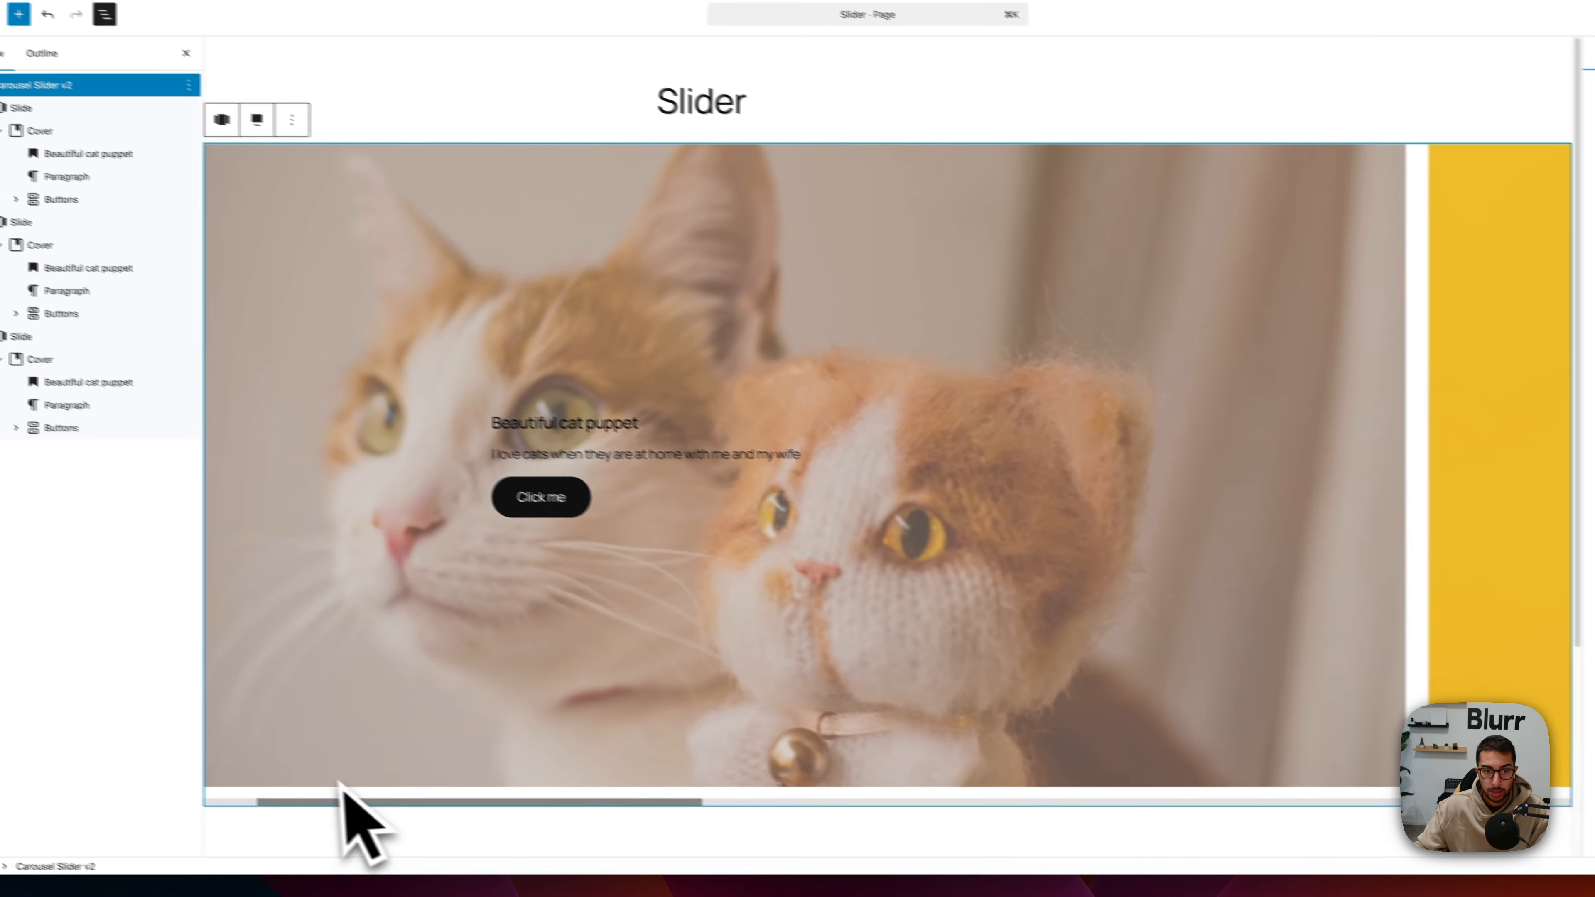
pyautogui.click(601, 678)
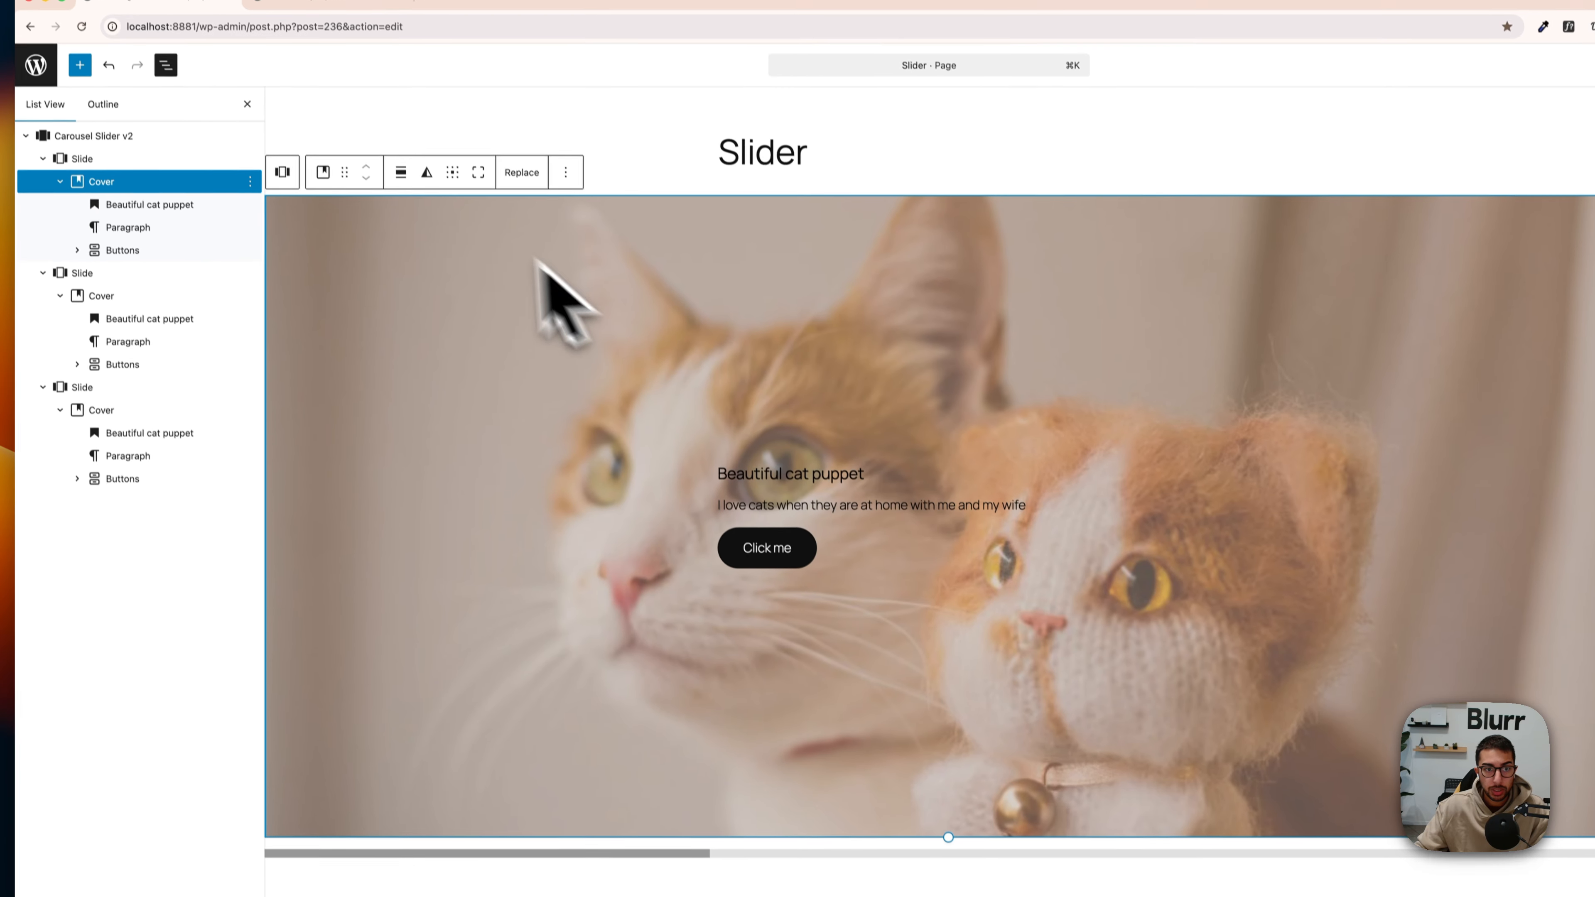
pyautogui.click(456, 188)
pyautogui.click(503, 255)
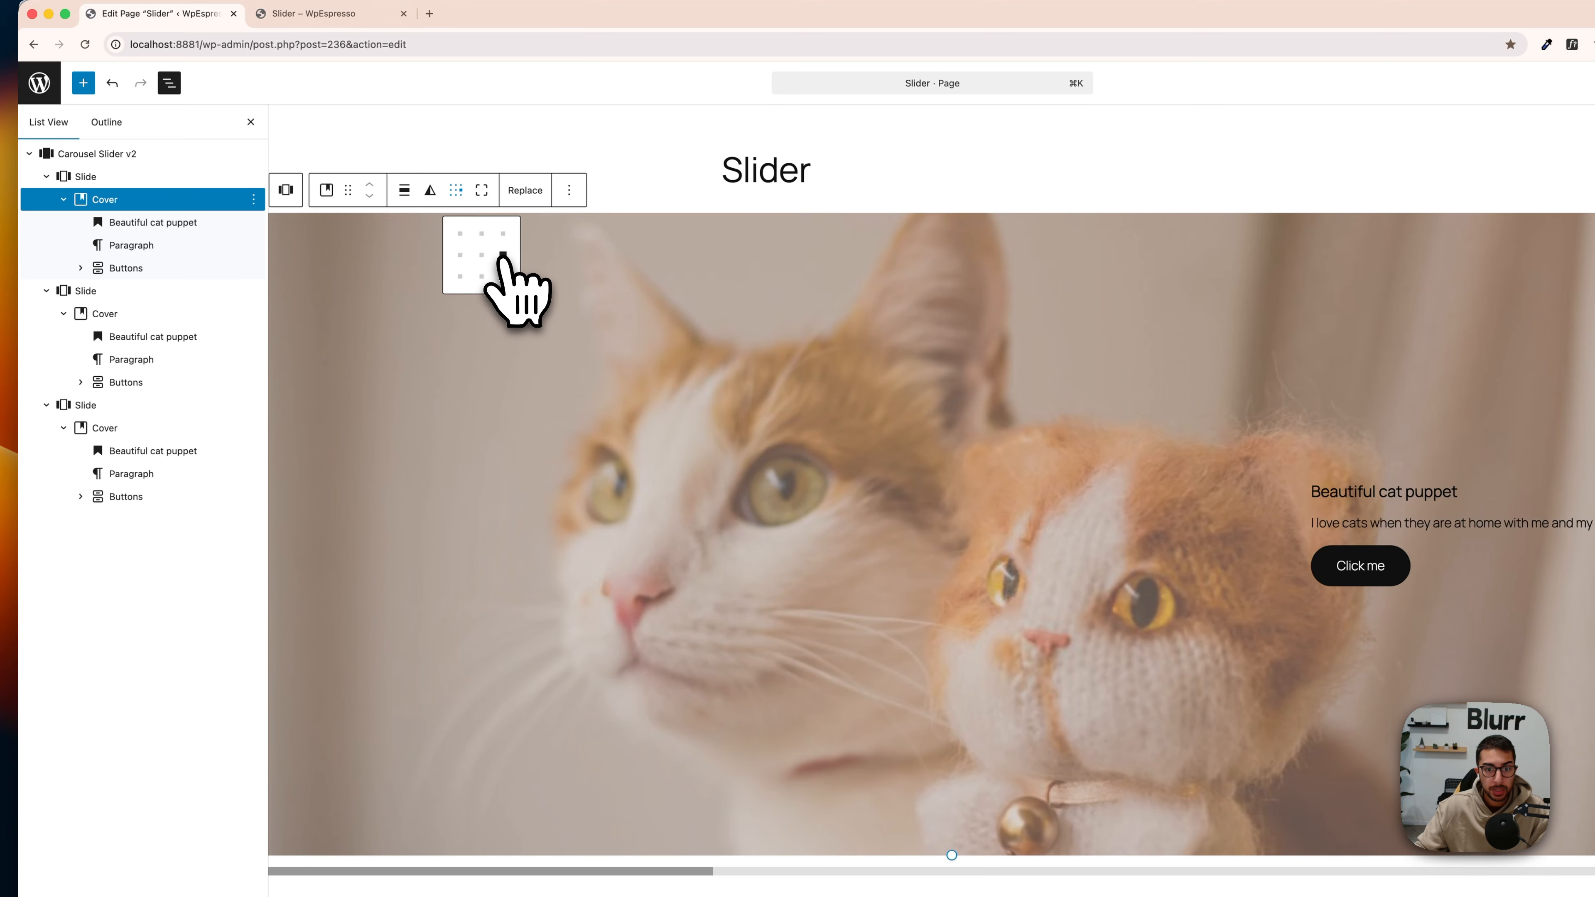
pyautogui.click(482, 254)
pyautogui.click(460, 255)
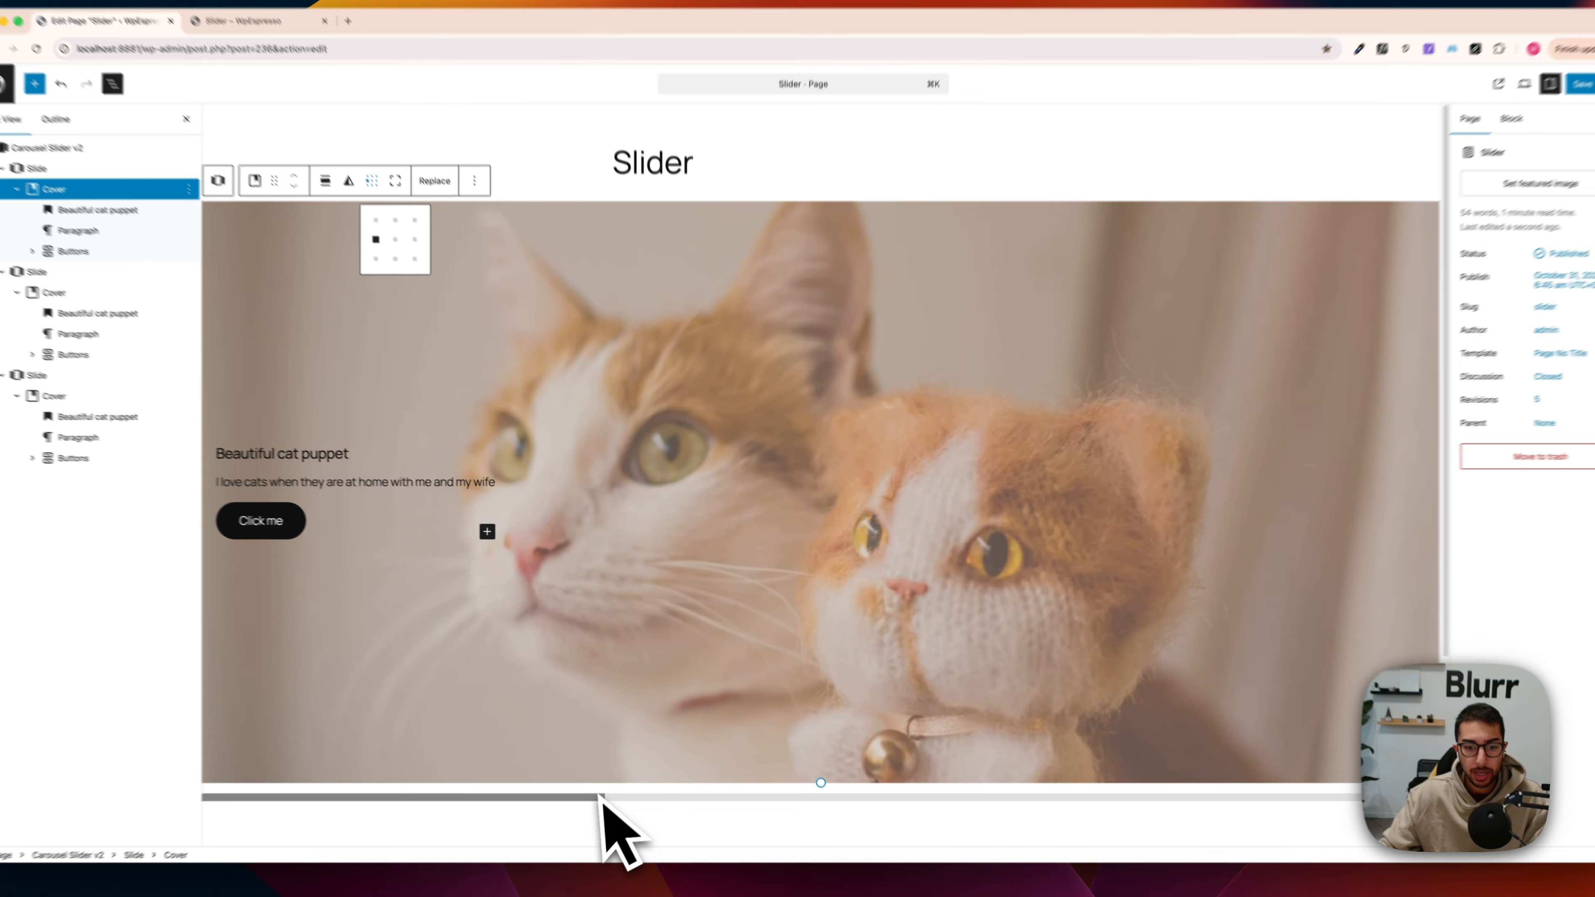
# Step: Set the content position of the second slide's cover to center left
pyautogui.moveTo(600, 782); pyautogui.dragTo(949, 781)
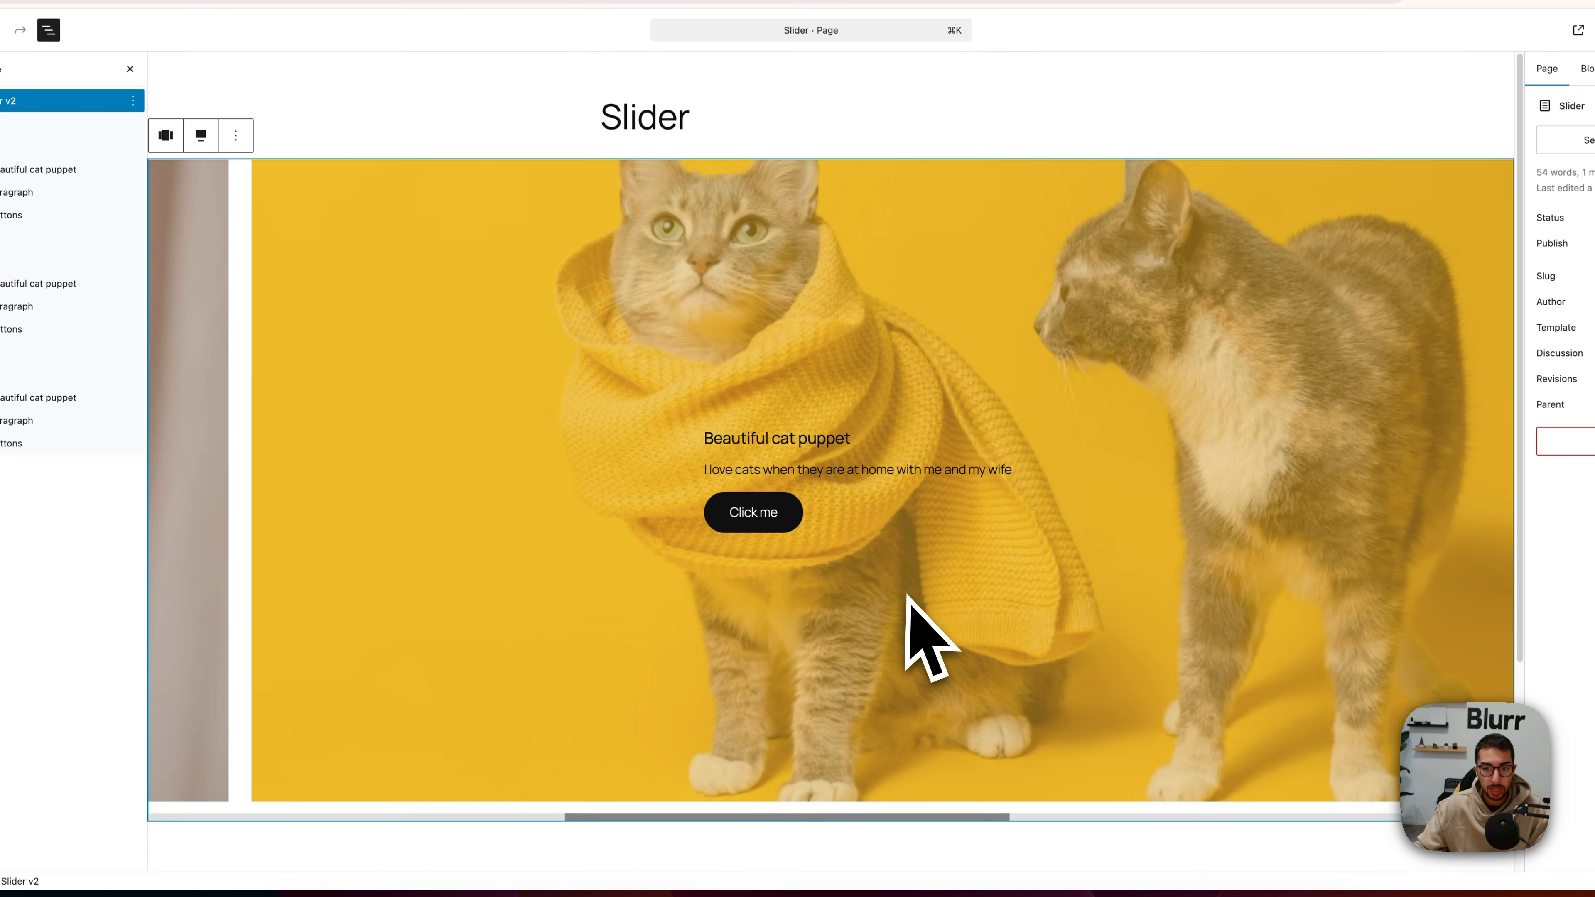
pyautogui.click(877, 595)
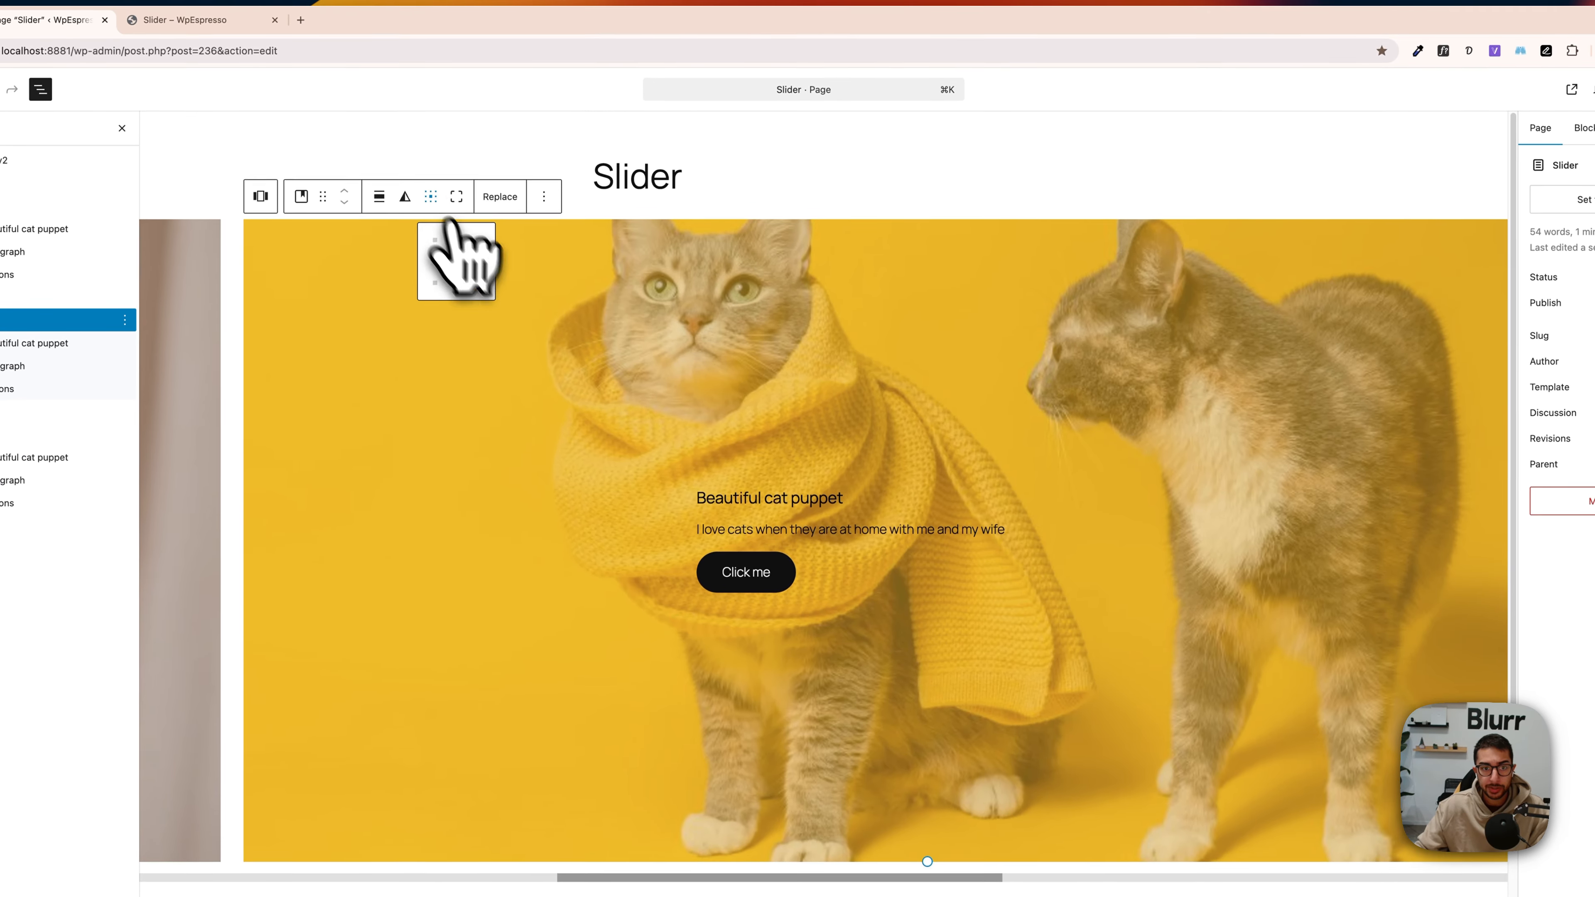
pyautogui.click(439, 137)
pyautogui.click(485, 201)
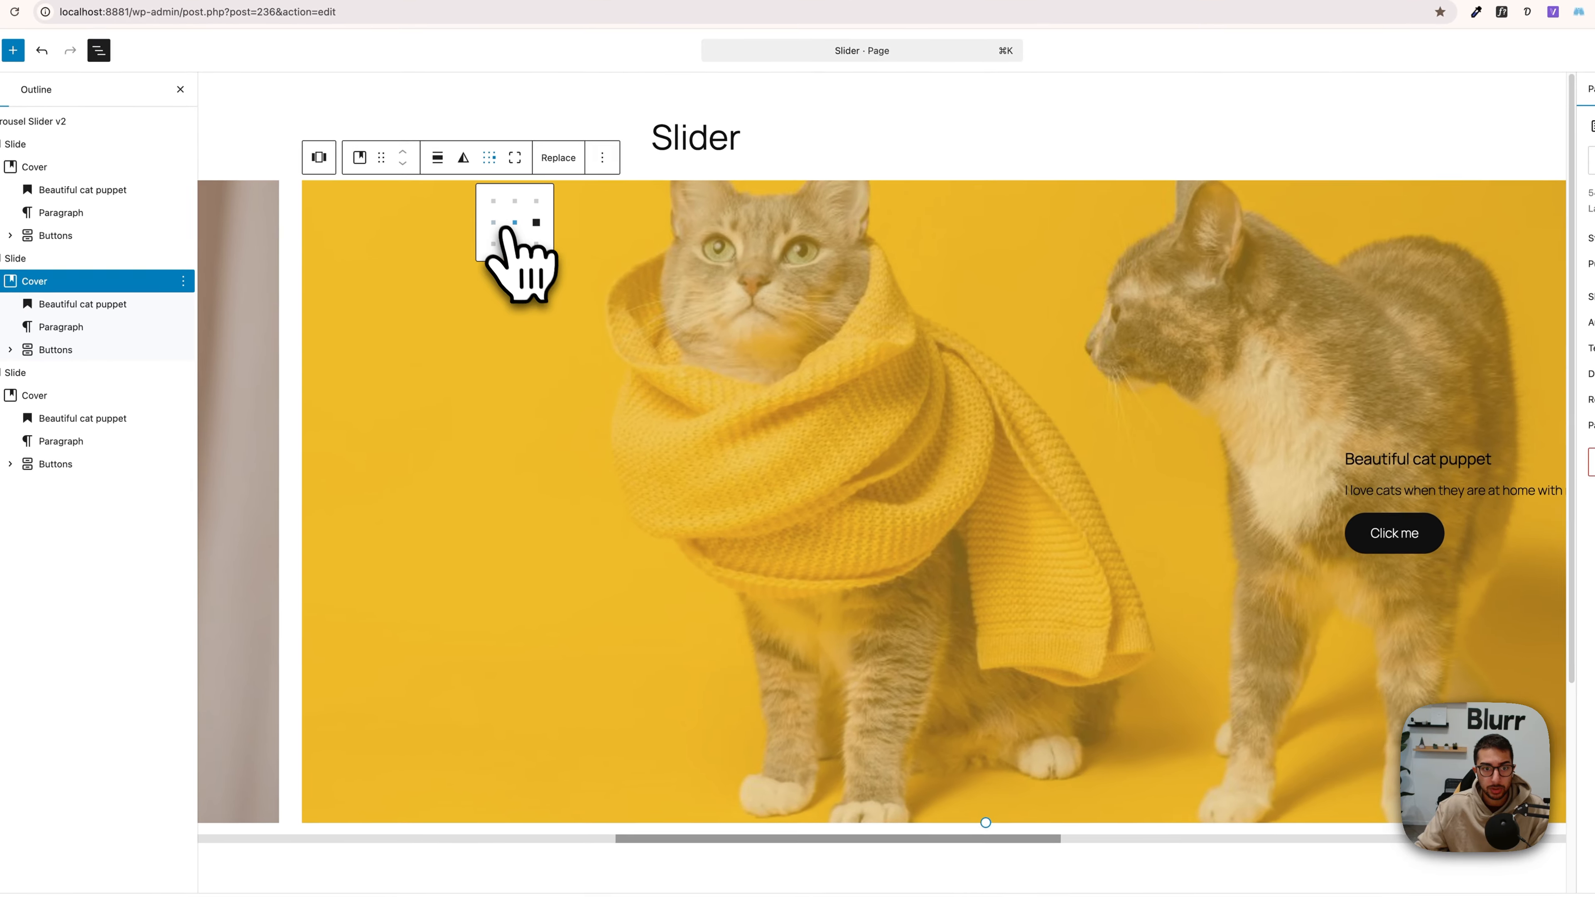
pyautogui.click(434, 263)
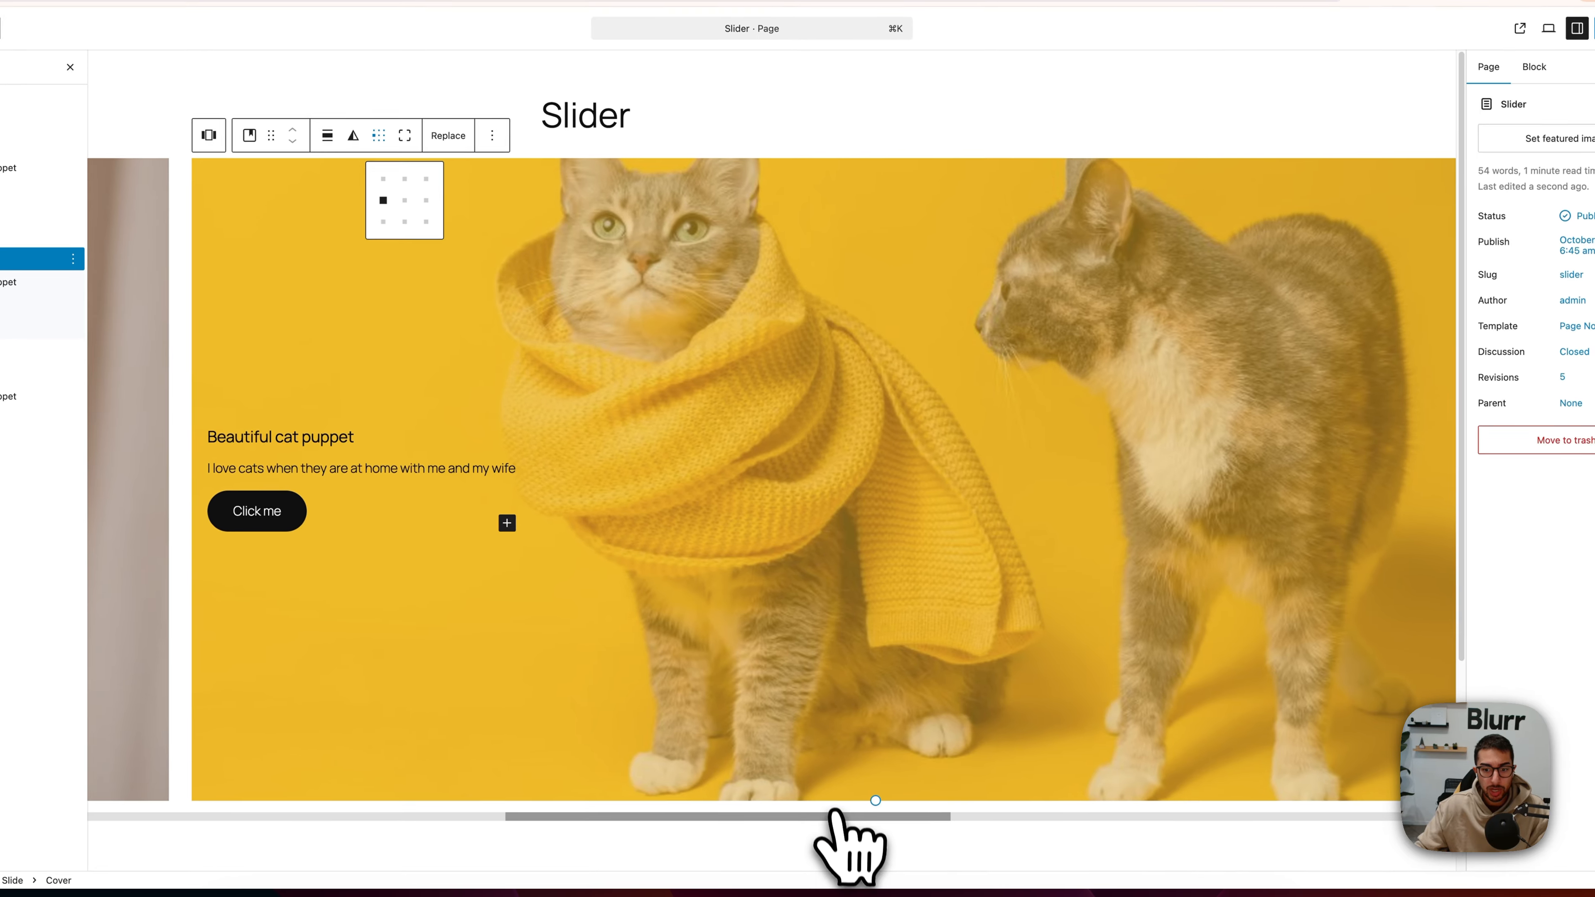
# Step: Set the content position of the third slide's cover to center left
pyautogui.moveTo(962, 837); pyautogui.dragTo(1157, 838)
pyautogui.click(1004, 499)
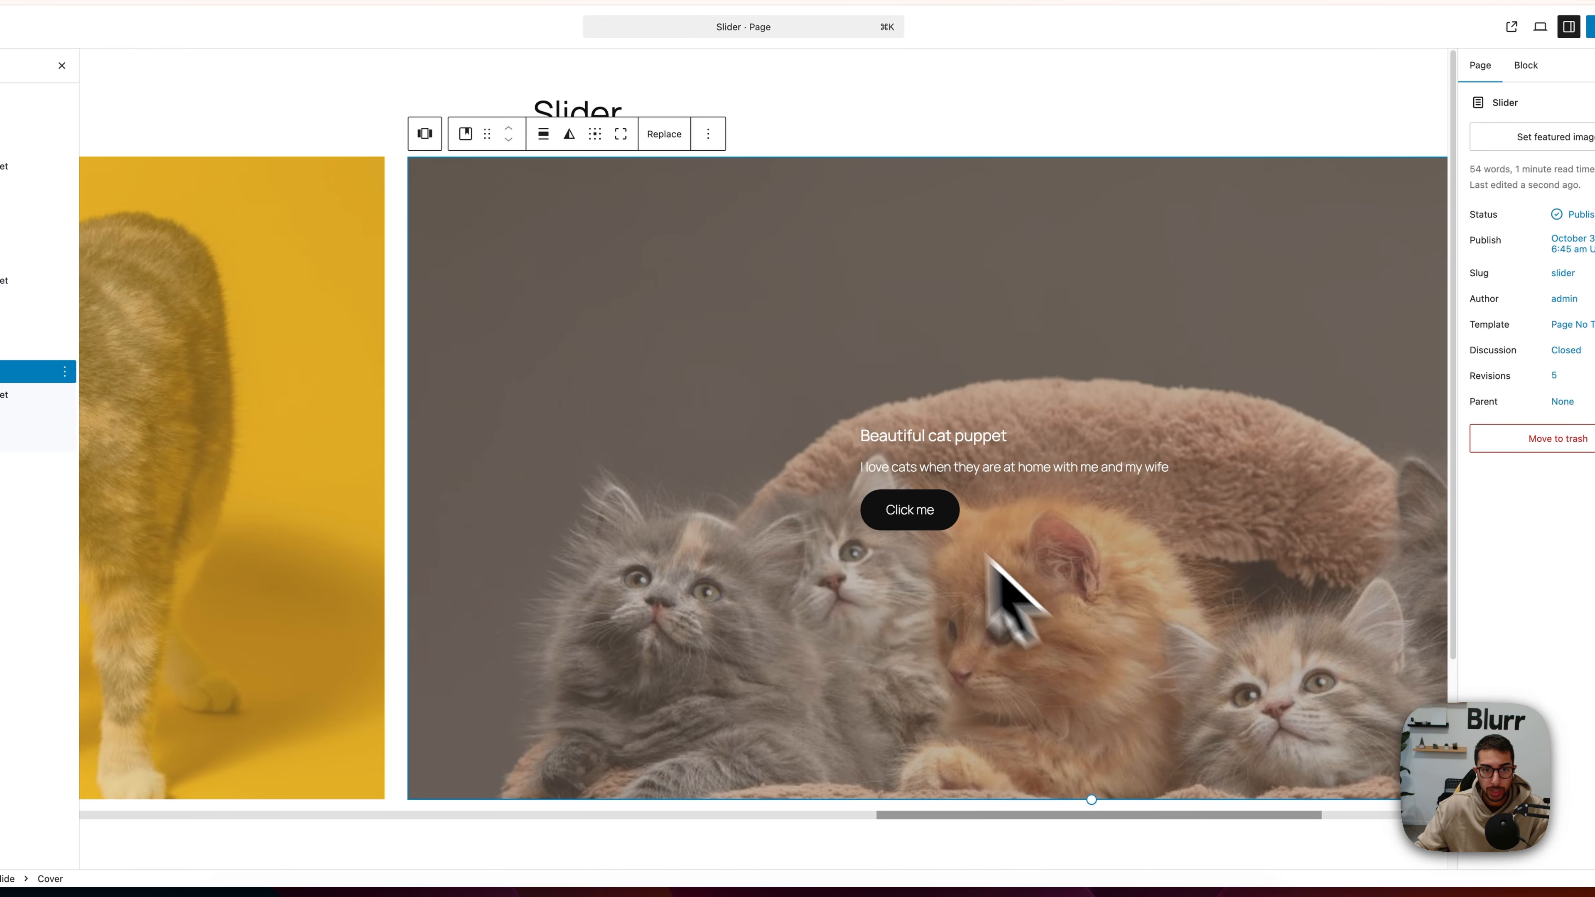
pyautogui.click(651, 171)
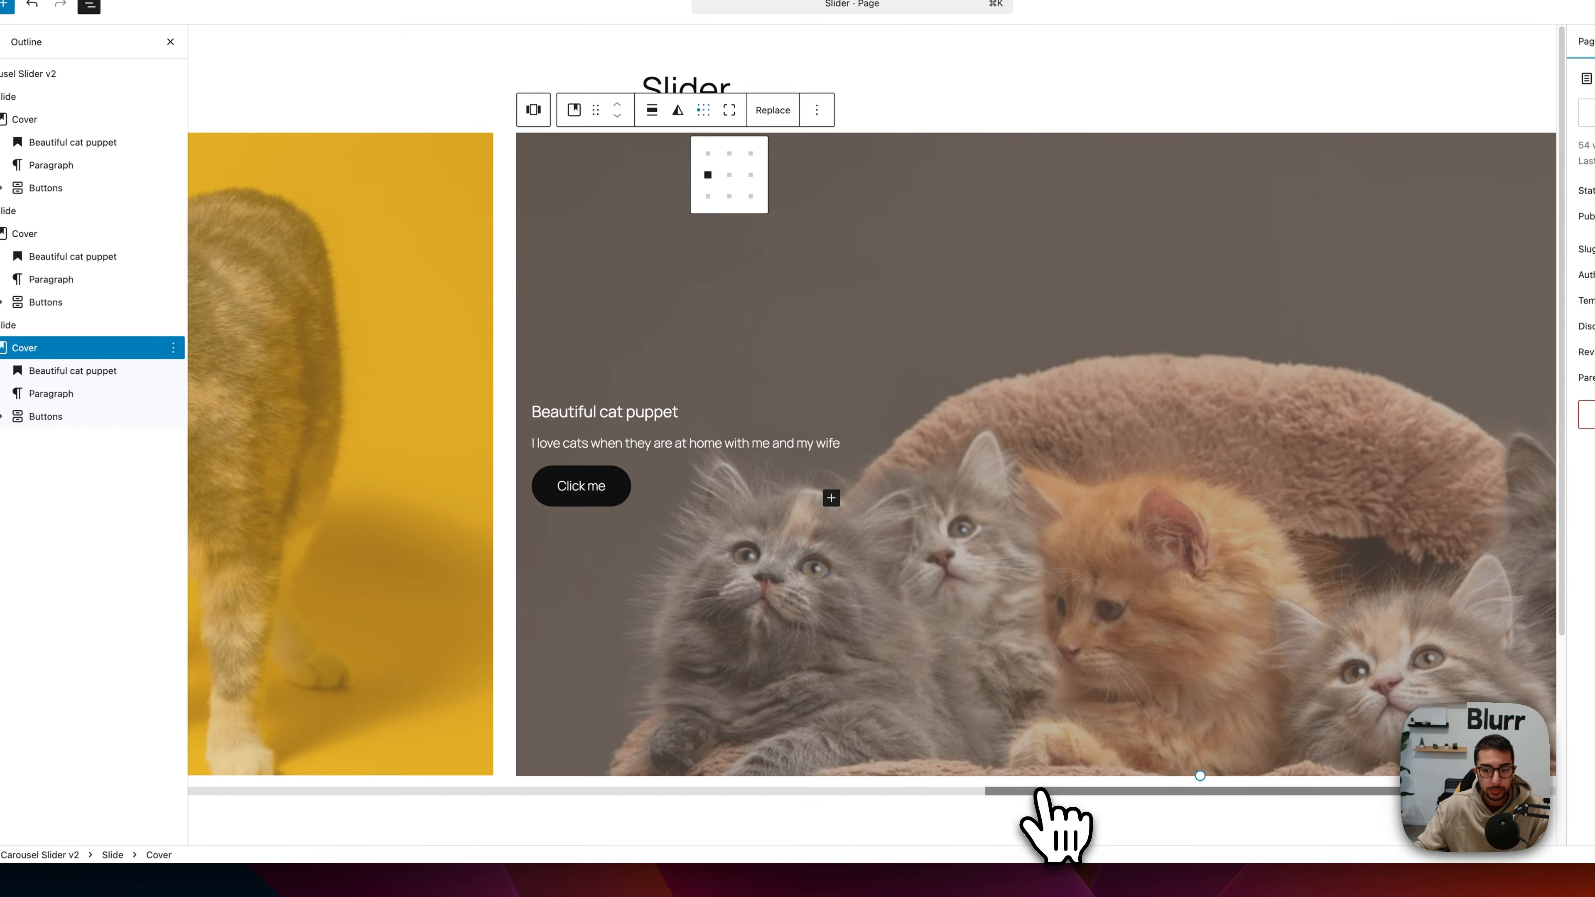
# Step: Bring the carousel back to its first slide, save the page and view the live version in a new tab
pyautogui.moveTo(993, 852); pyautogui.dragTo(173, 842)
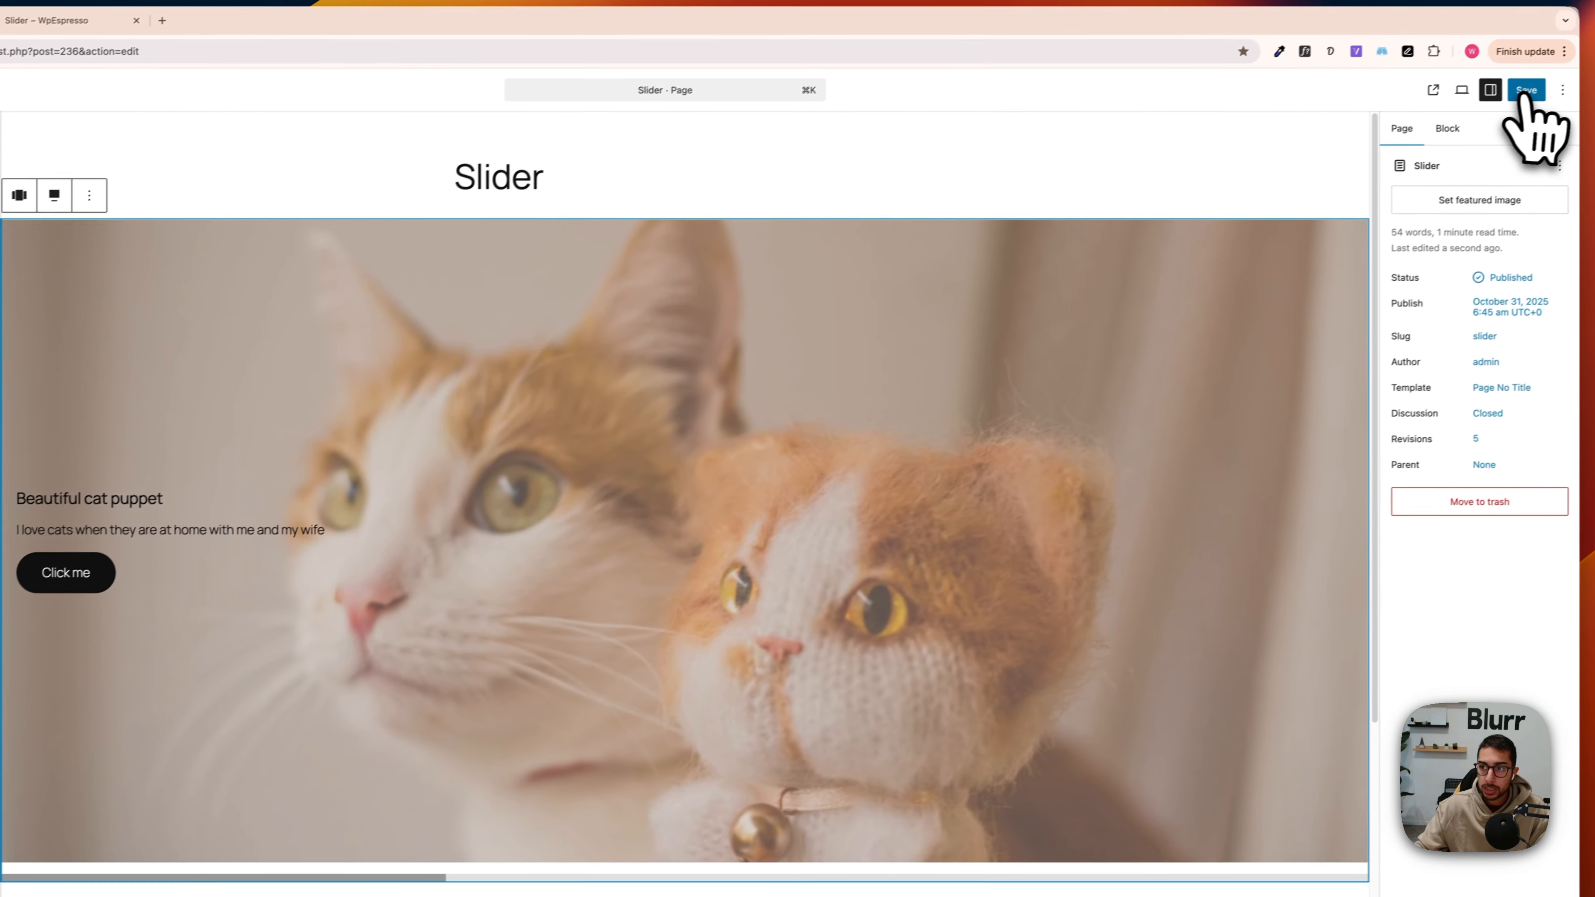
pyautogui.click(1527, 94)
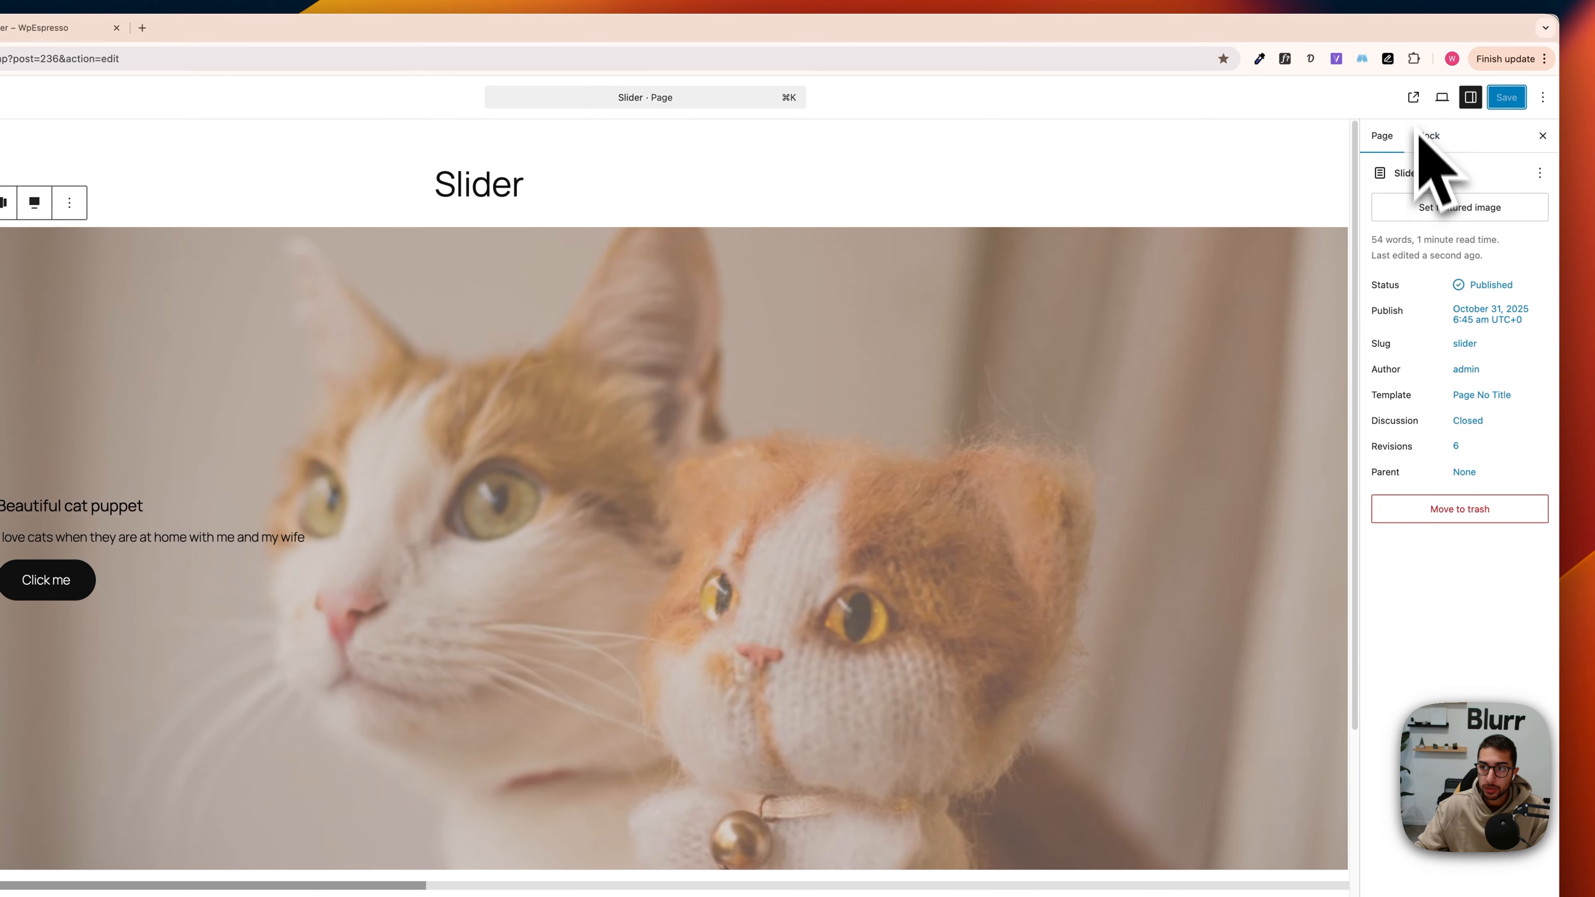
pyautogui.click(1413, 97)
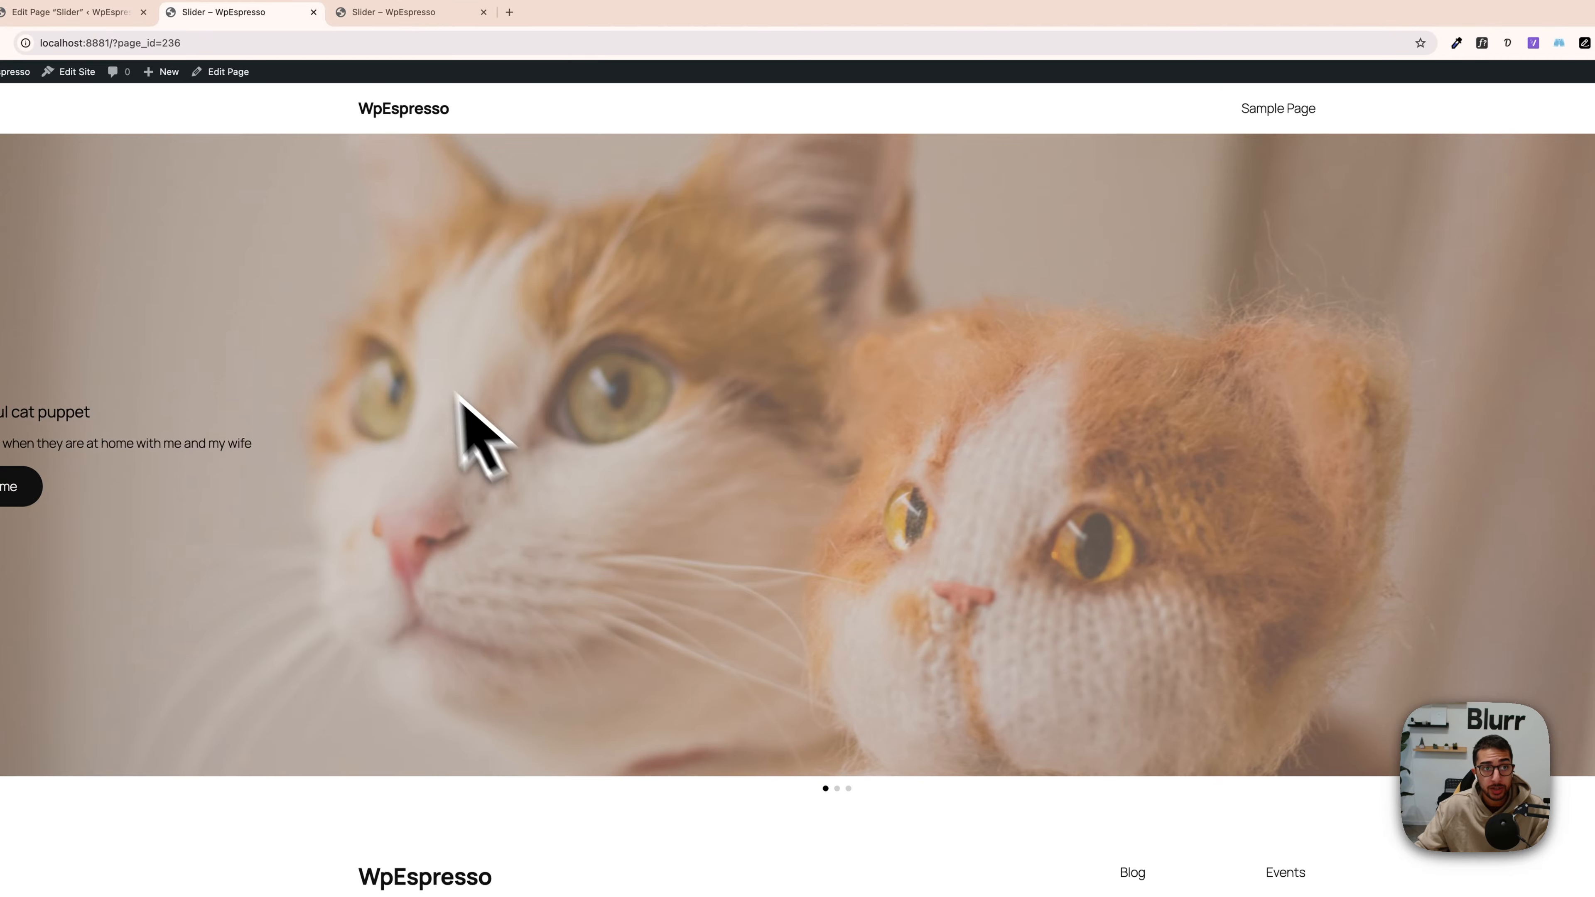
# Step: Return to the page editor, try wrapping the first slide's Cover block in a Group and undo the grouping
pyautogui.hotkey('ctrl', 'shift', 'Tab')
pyautogui.click(119, 207)
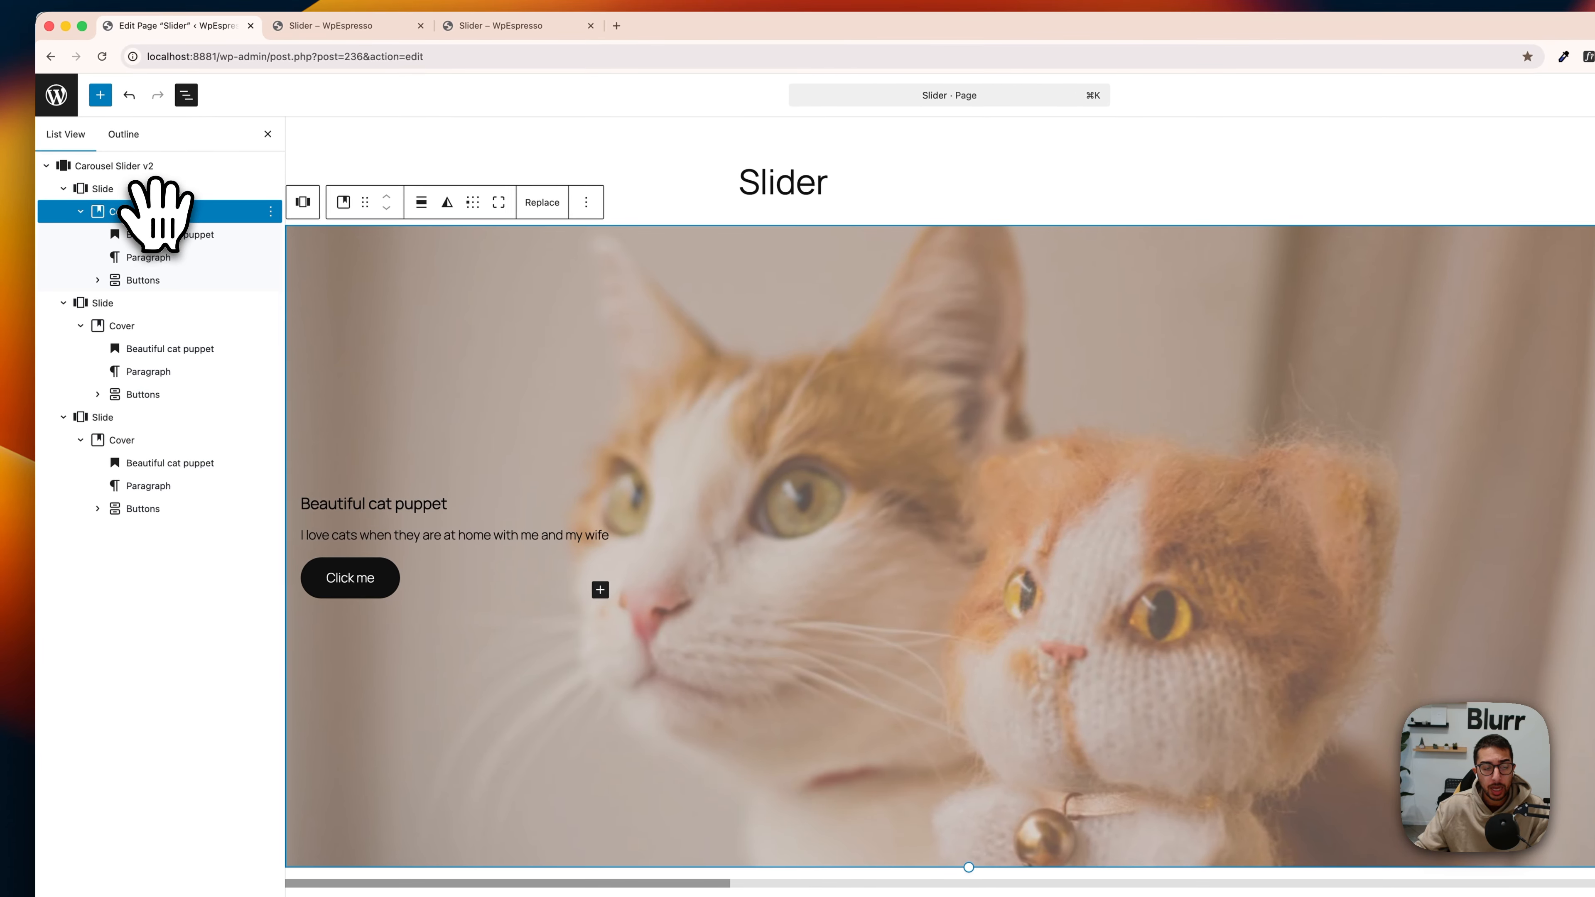
pyautogui.rightClick(129, 207)
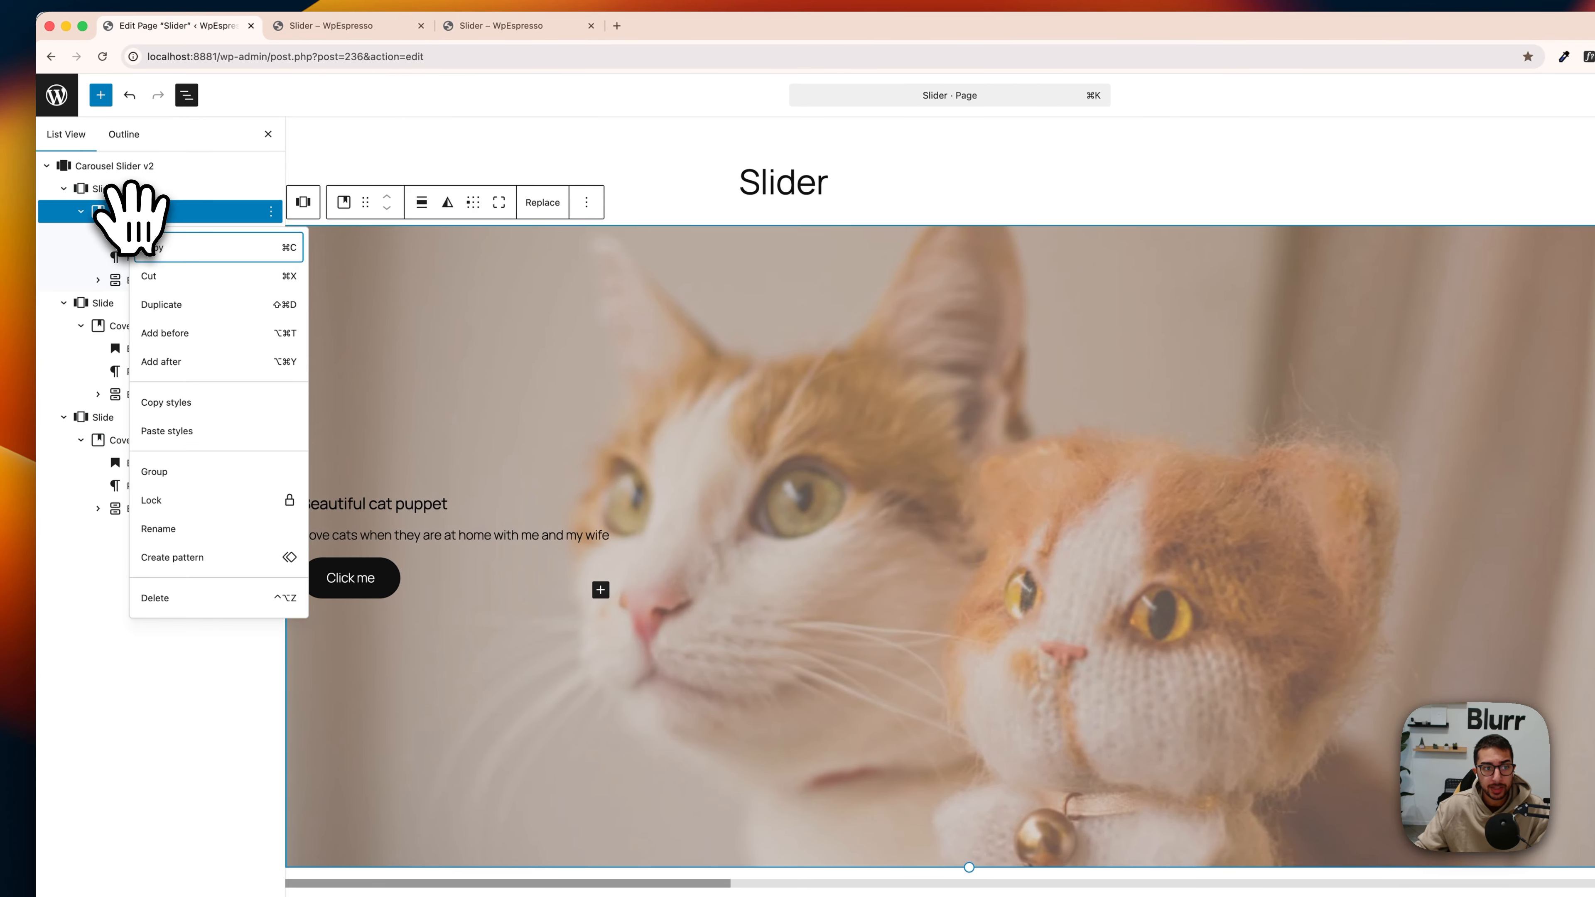
pyautogui.click(242, 471)
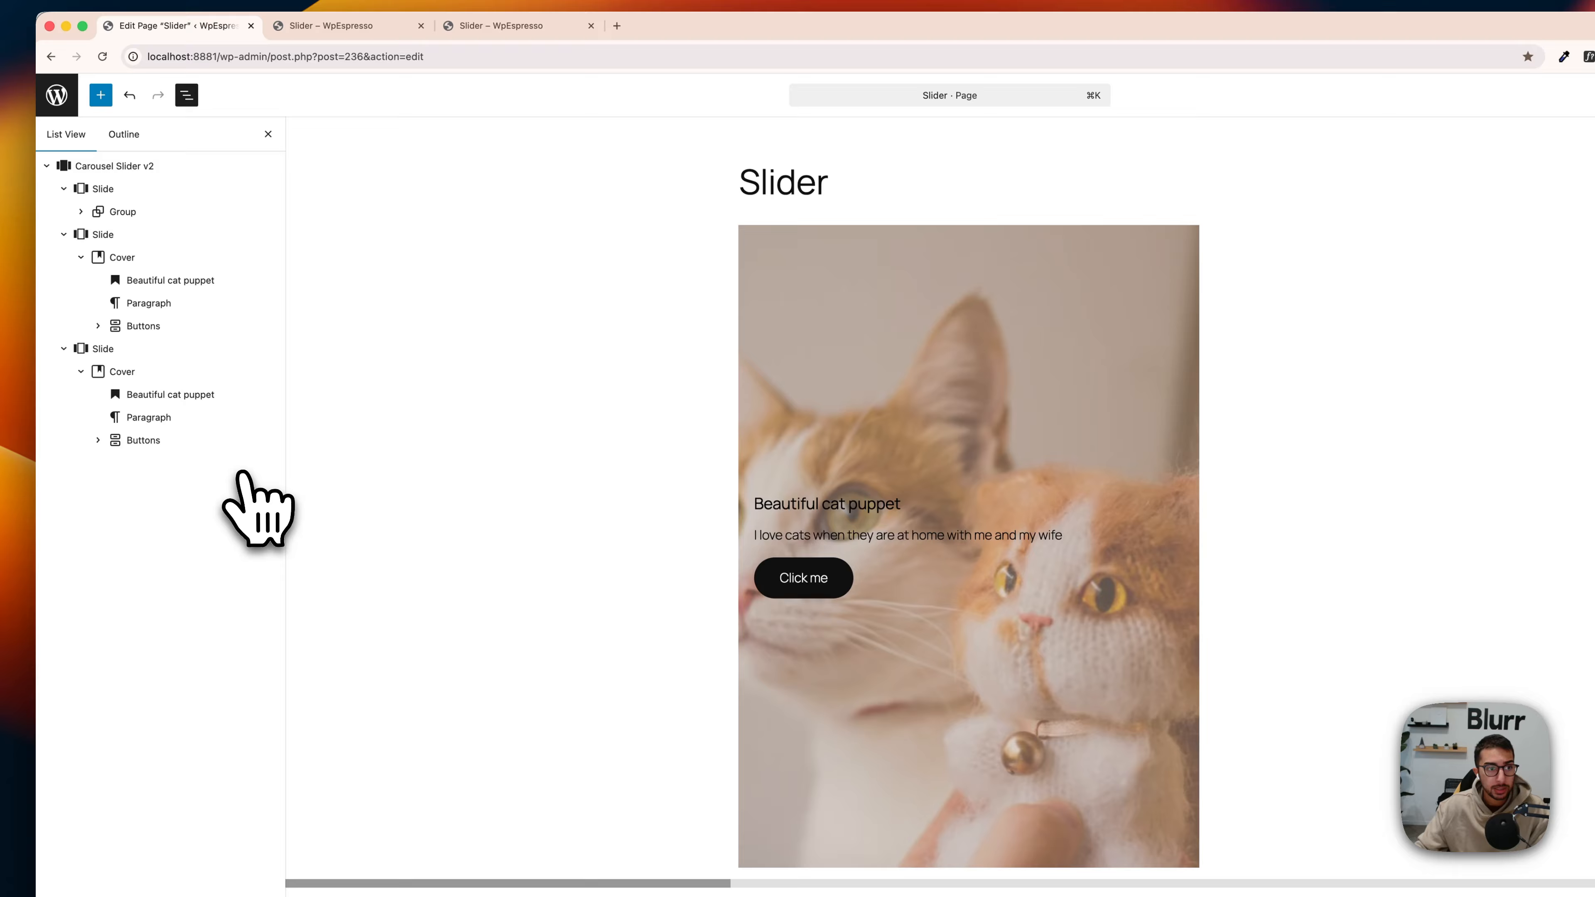
pyautogui.click(125, 211)
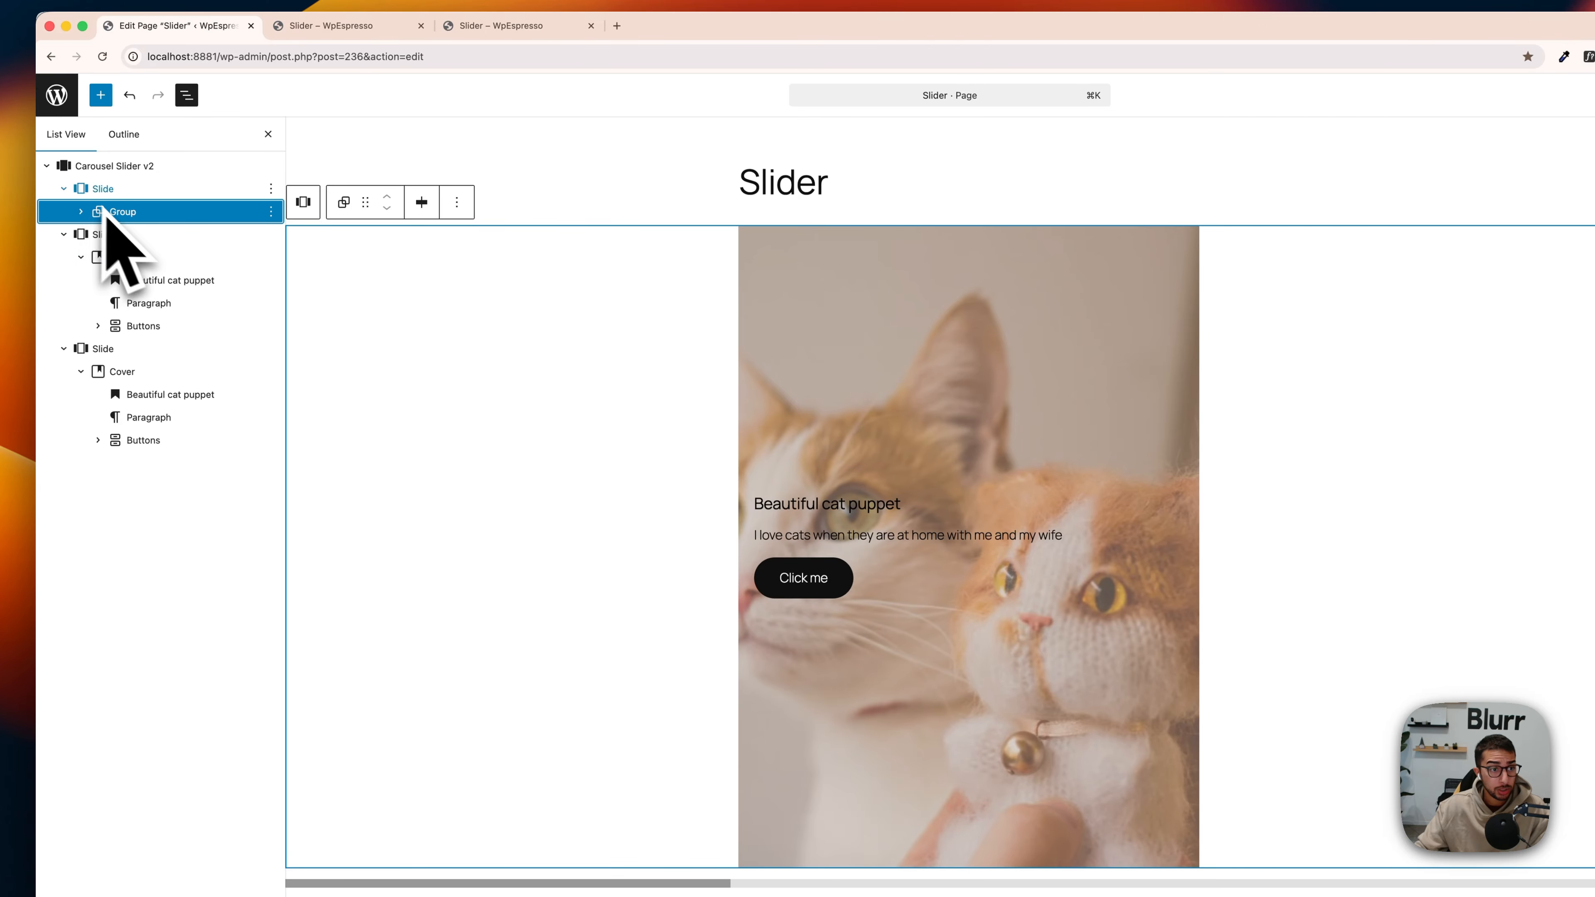
pyautogui.press('super+z')
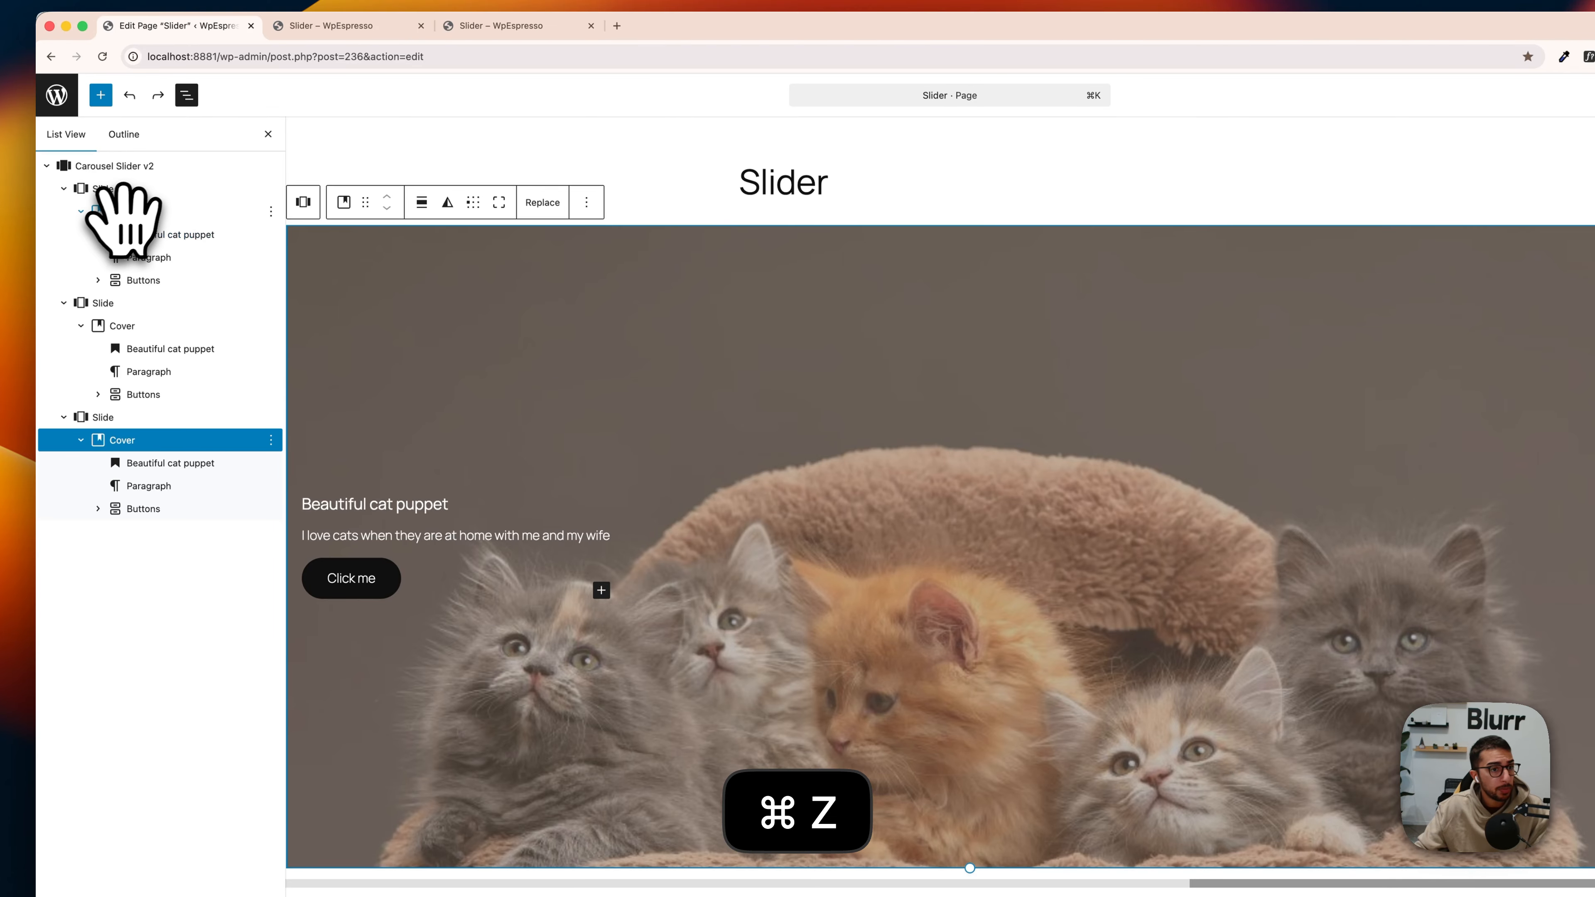
# Step: Group the heading, paragraph and buttons together inside the first slide's Cover block
pyautogui.click(144, 211)
pyautogui.click(153, 234)
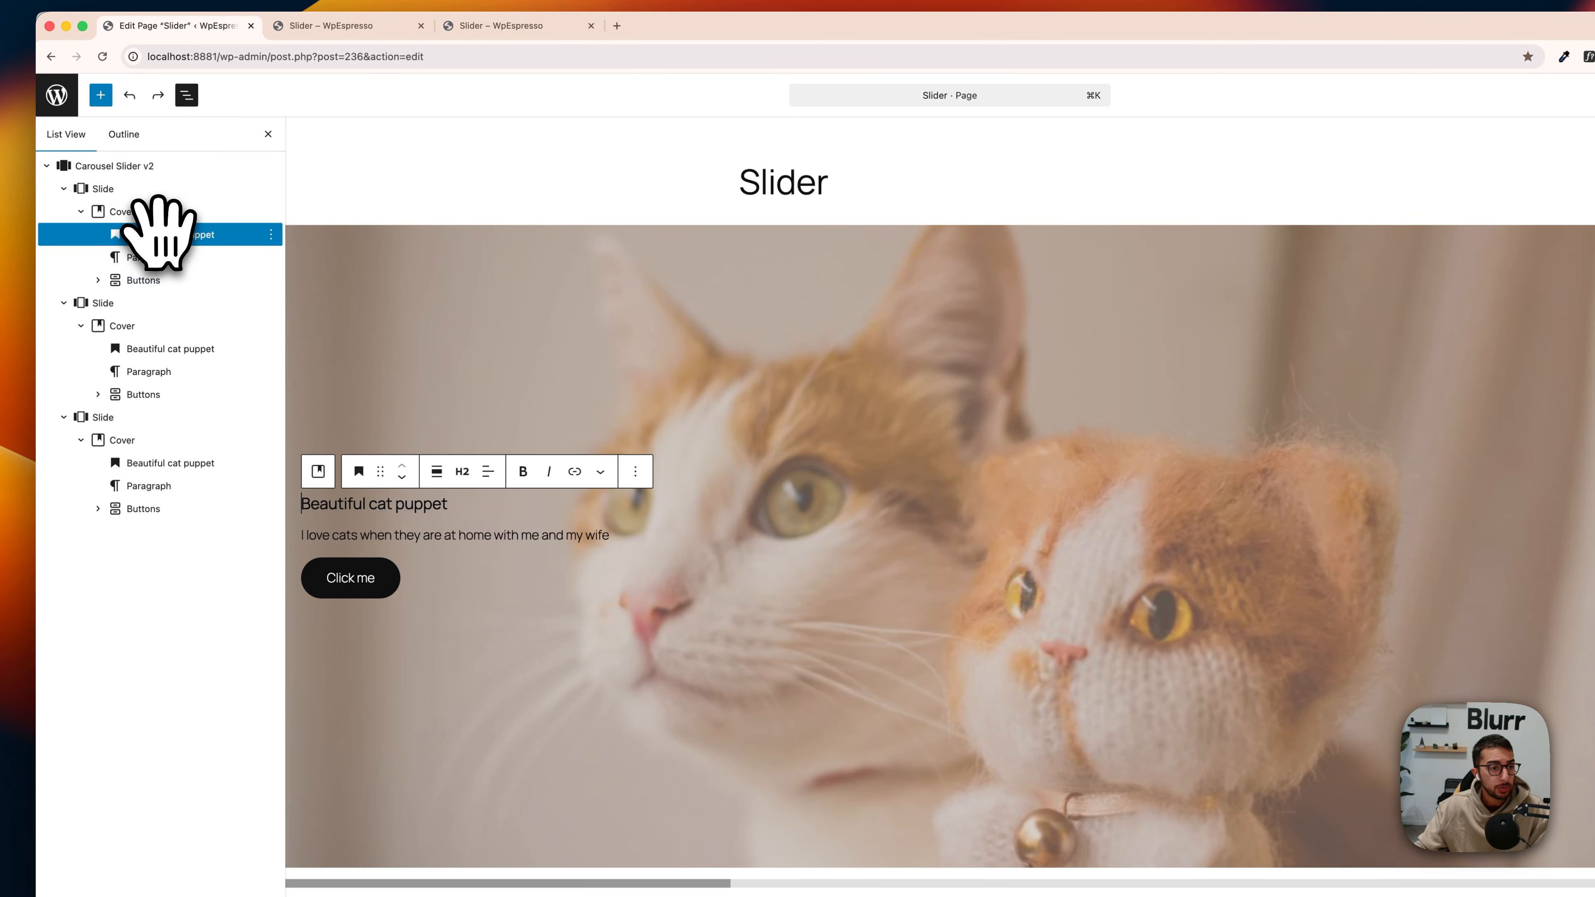
pyautogui.click(153, 211)
pyautogui.click(157, 234)
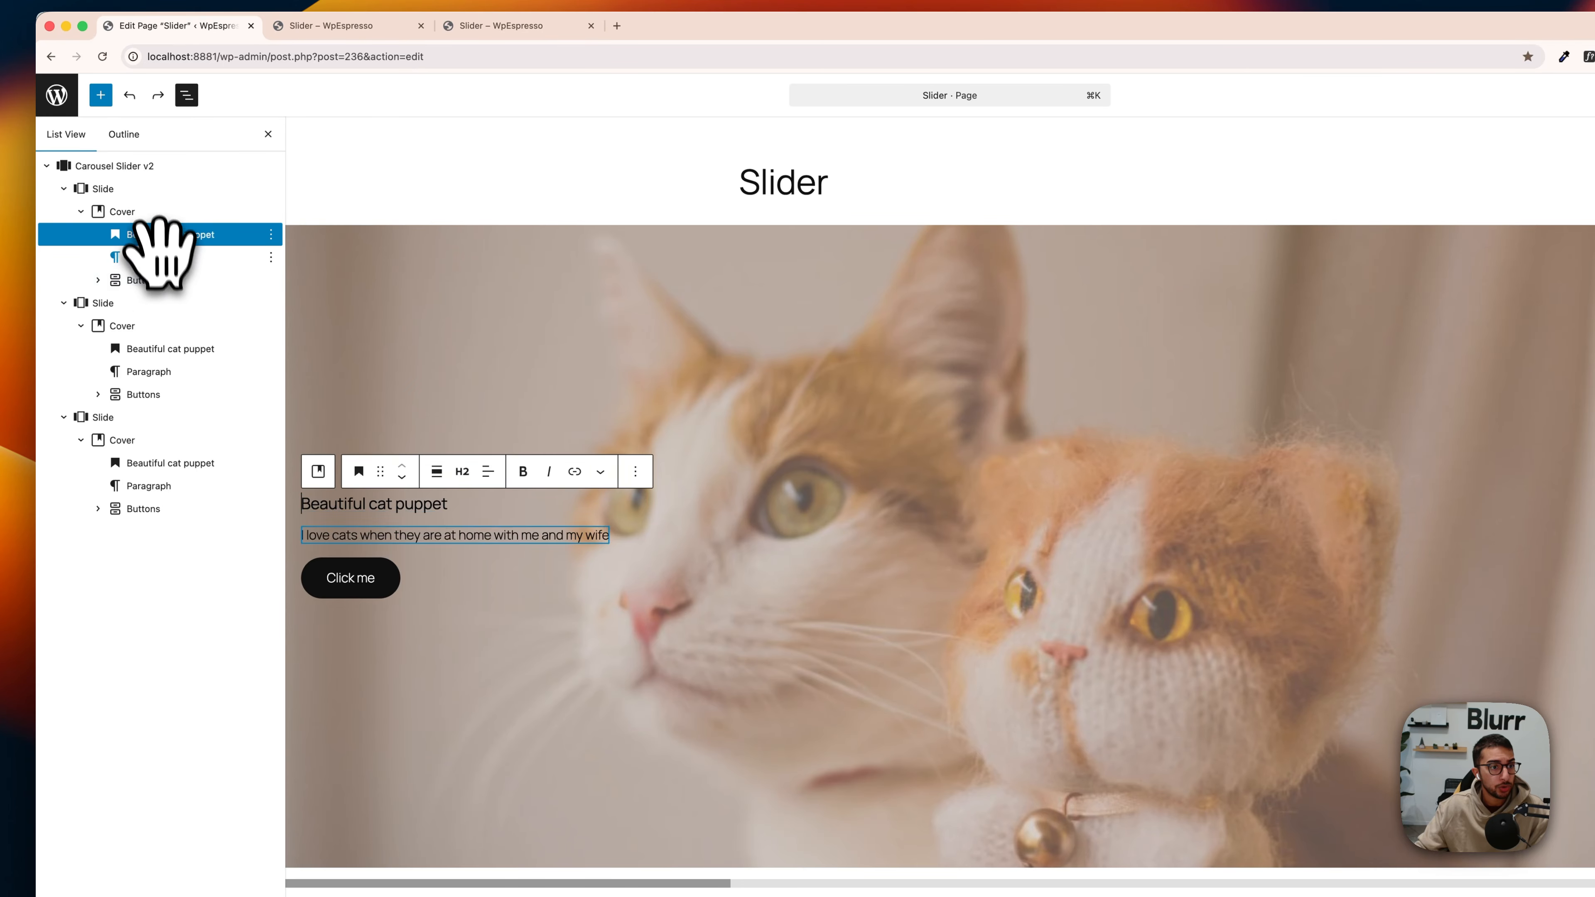
pyautogui.keyDown('shift'); pyautogui.click(163, 280); pyautogui.keyUp('shift')
pyautogui.rightClick(154, 239)
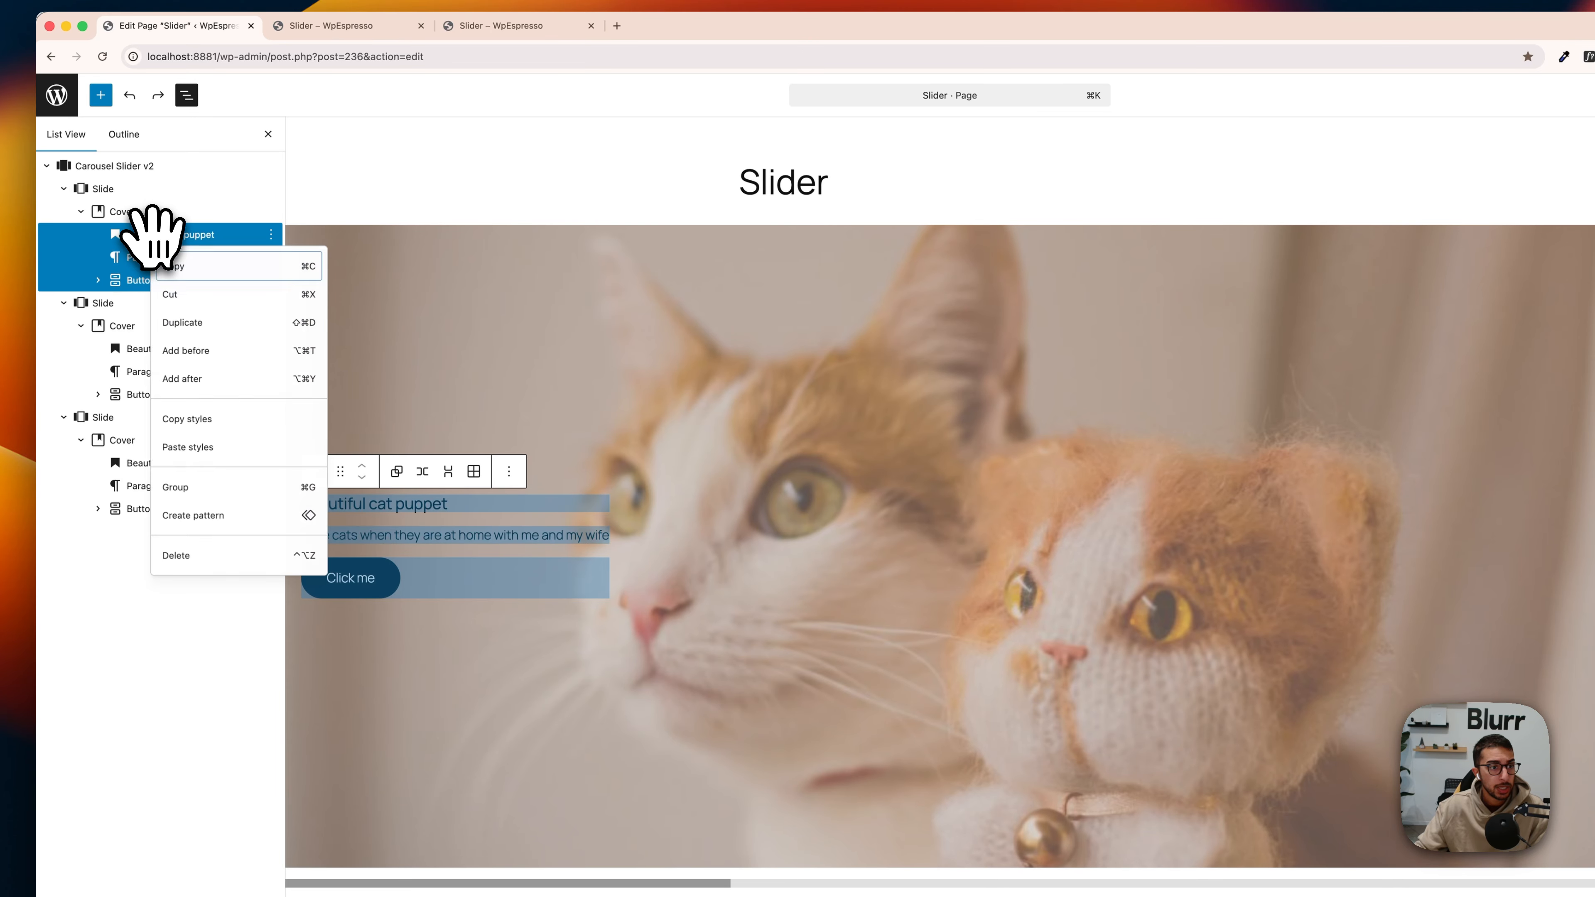
pyautogui.click(182, 491)
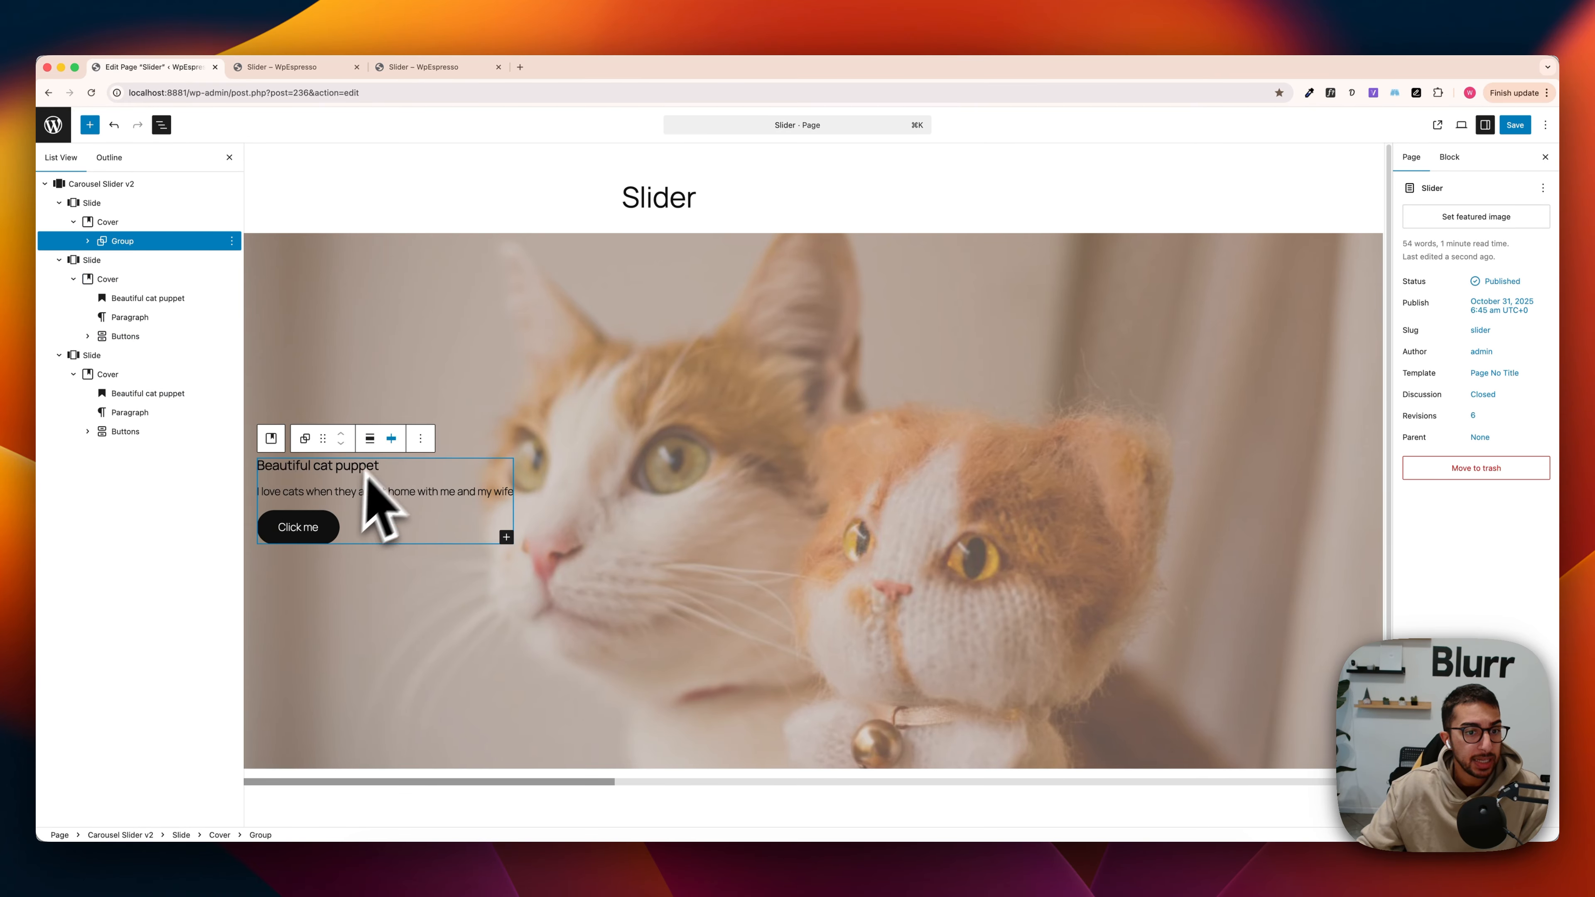
# Step: Try the wide width alignment on the first slide's group, and set it back to None
pyautogui.click(379, 445)
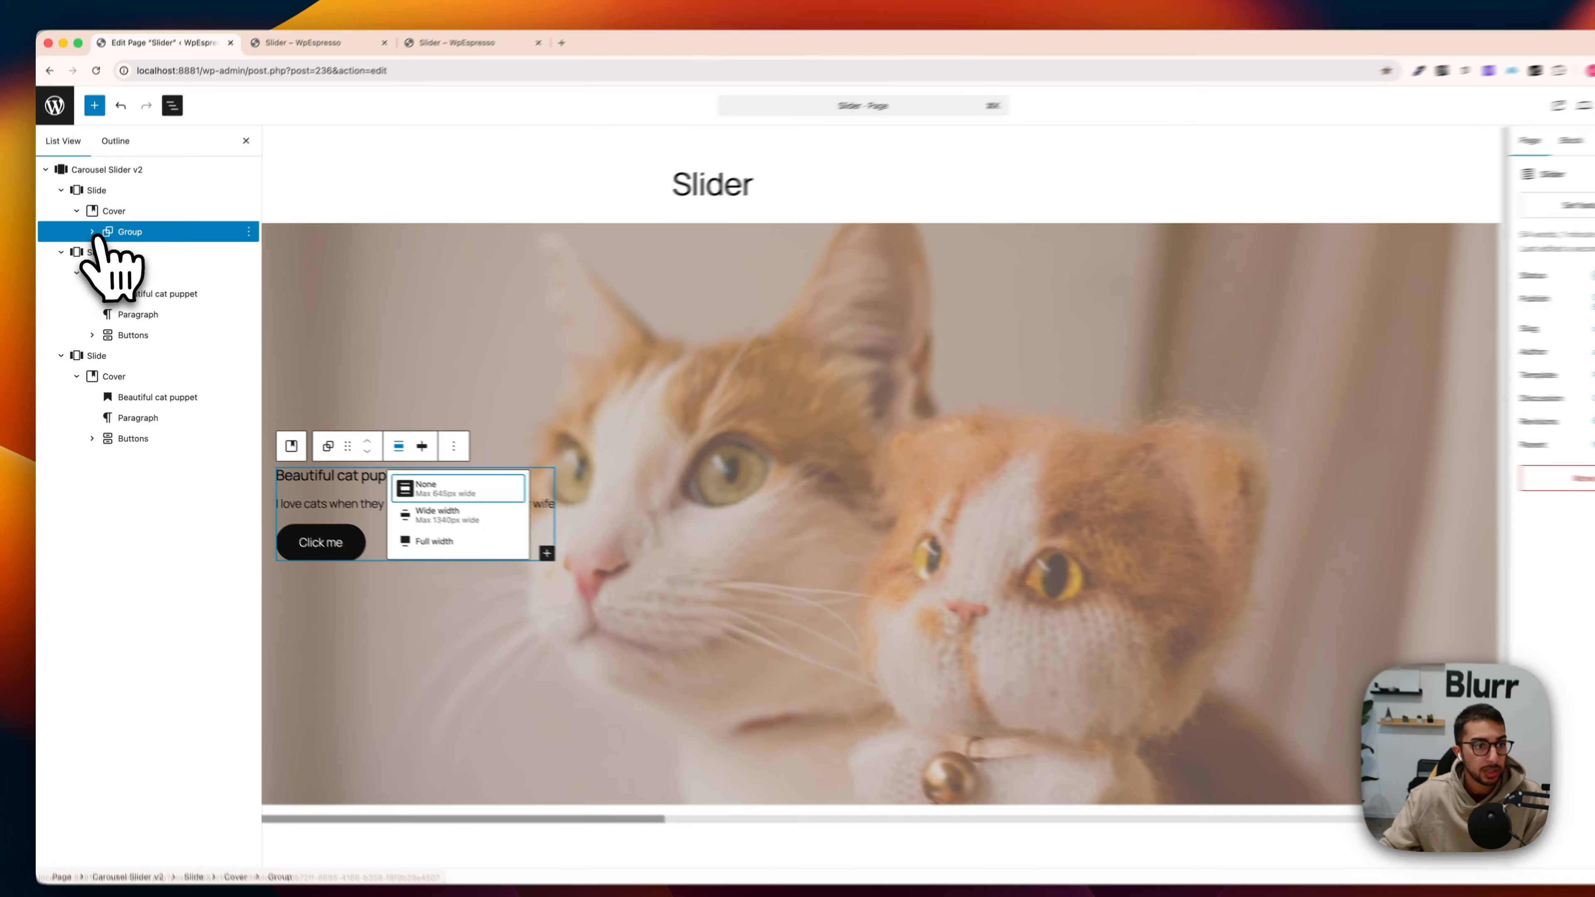
pyautogui.click(88, 241)
pyautogui.click(88, 242)
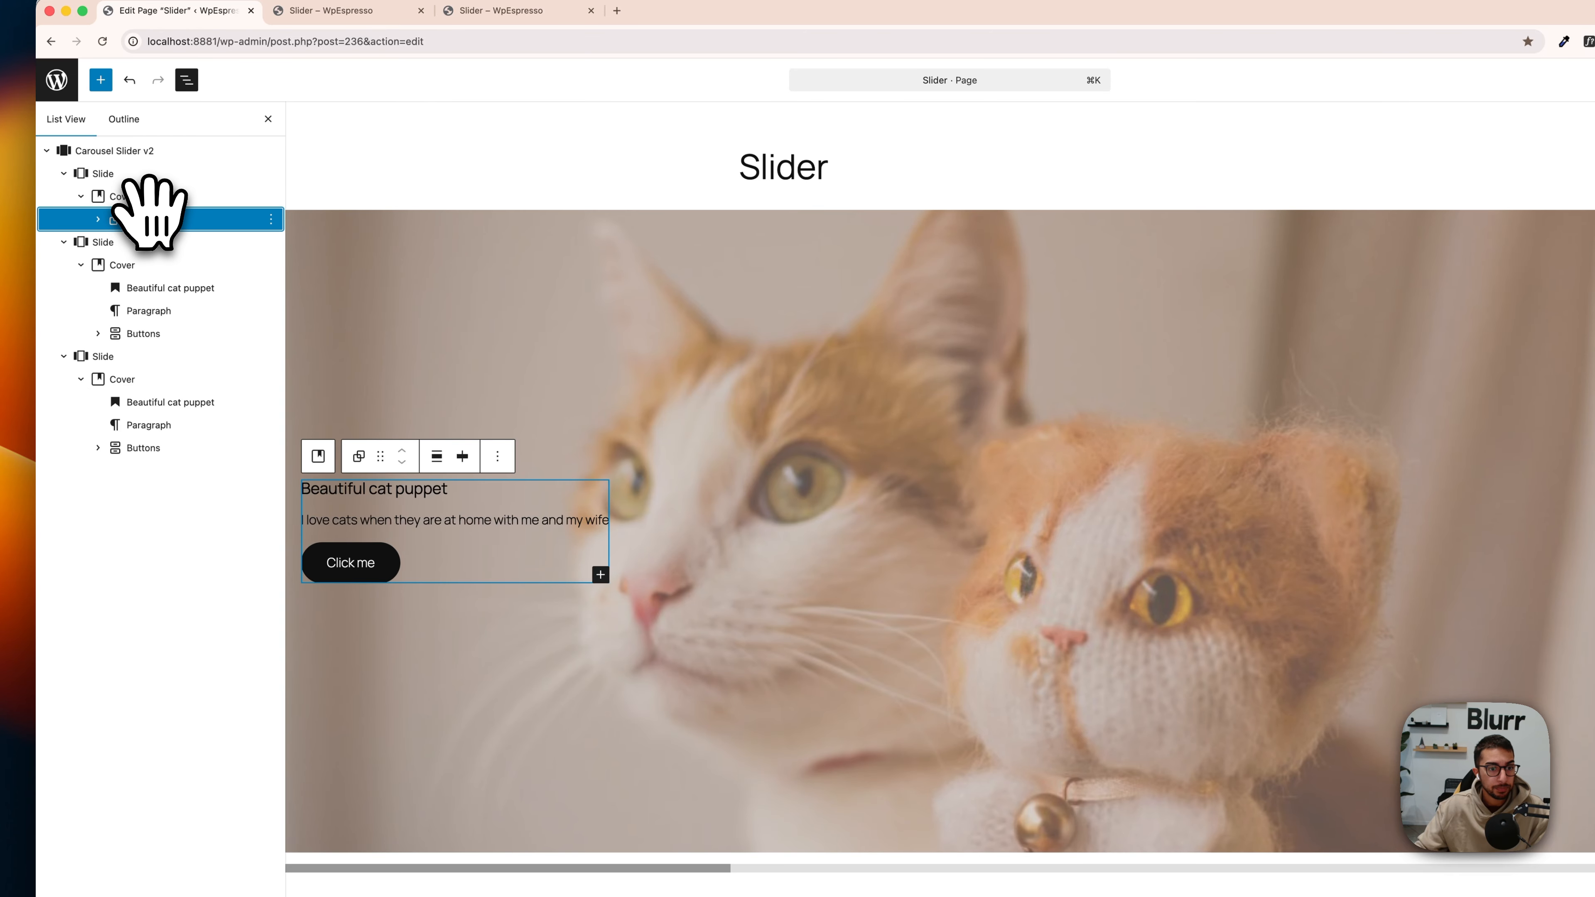
pyautogui.click(436, 456)
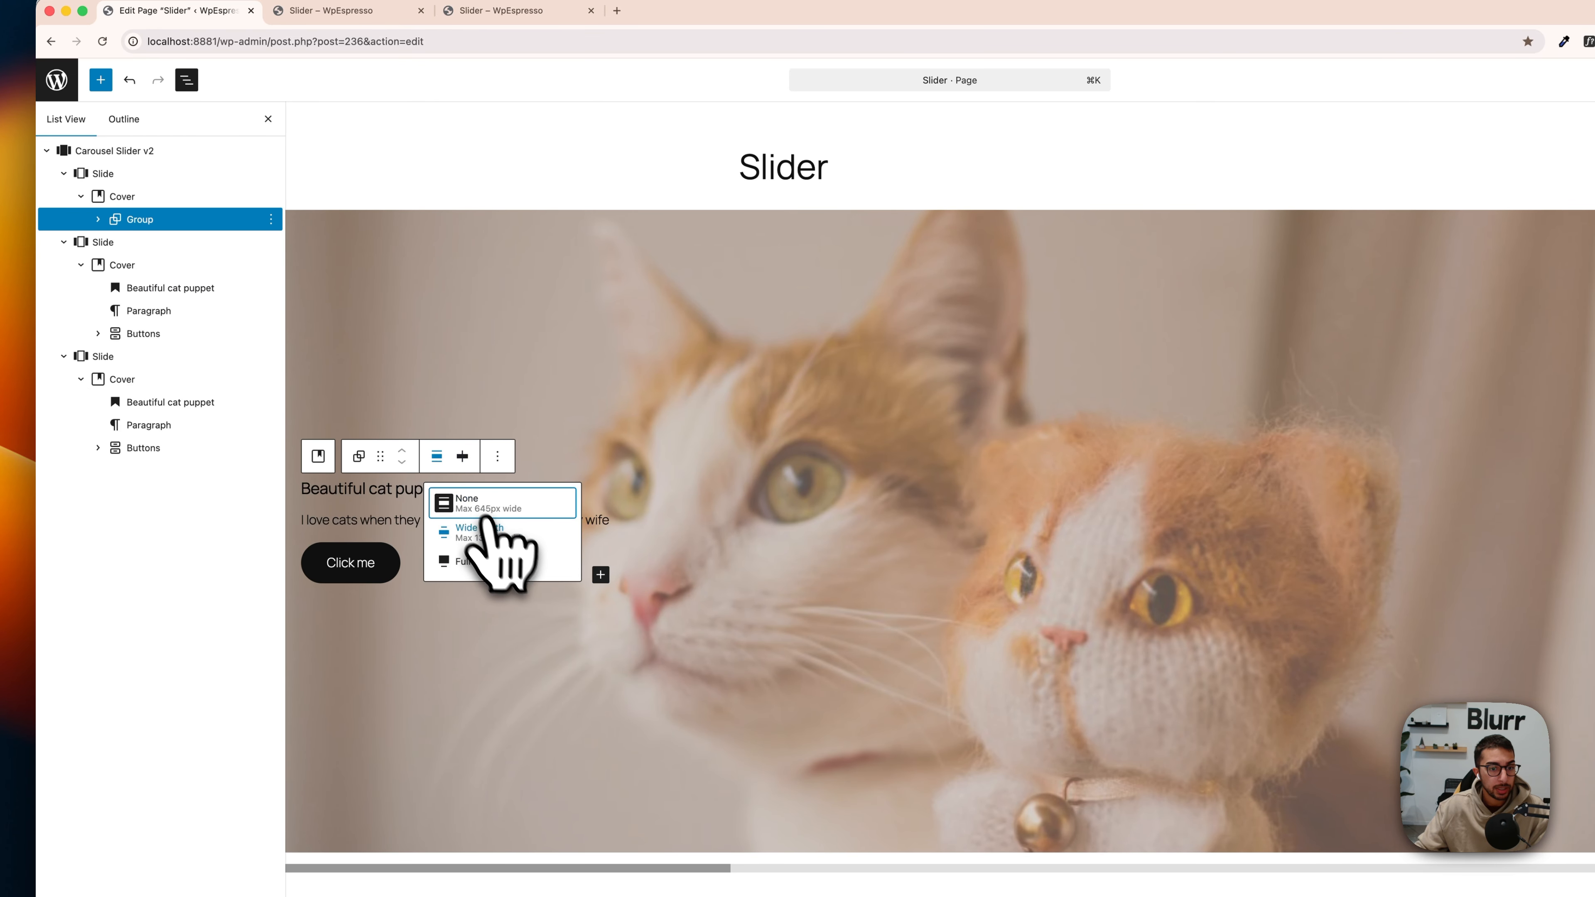
pyautogui.click(490, 531)
pyautogui.click(437, 456)
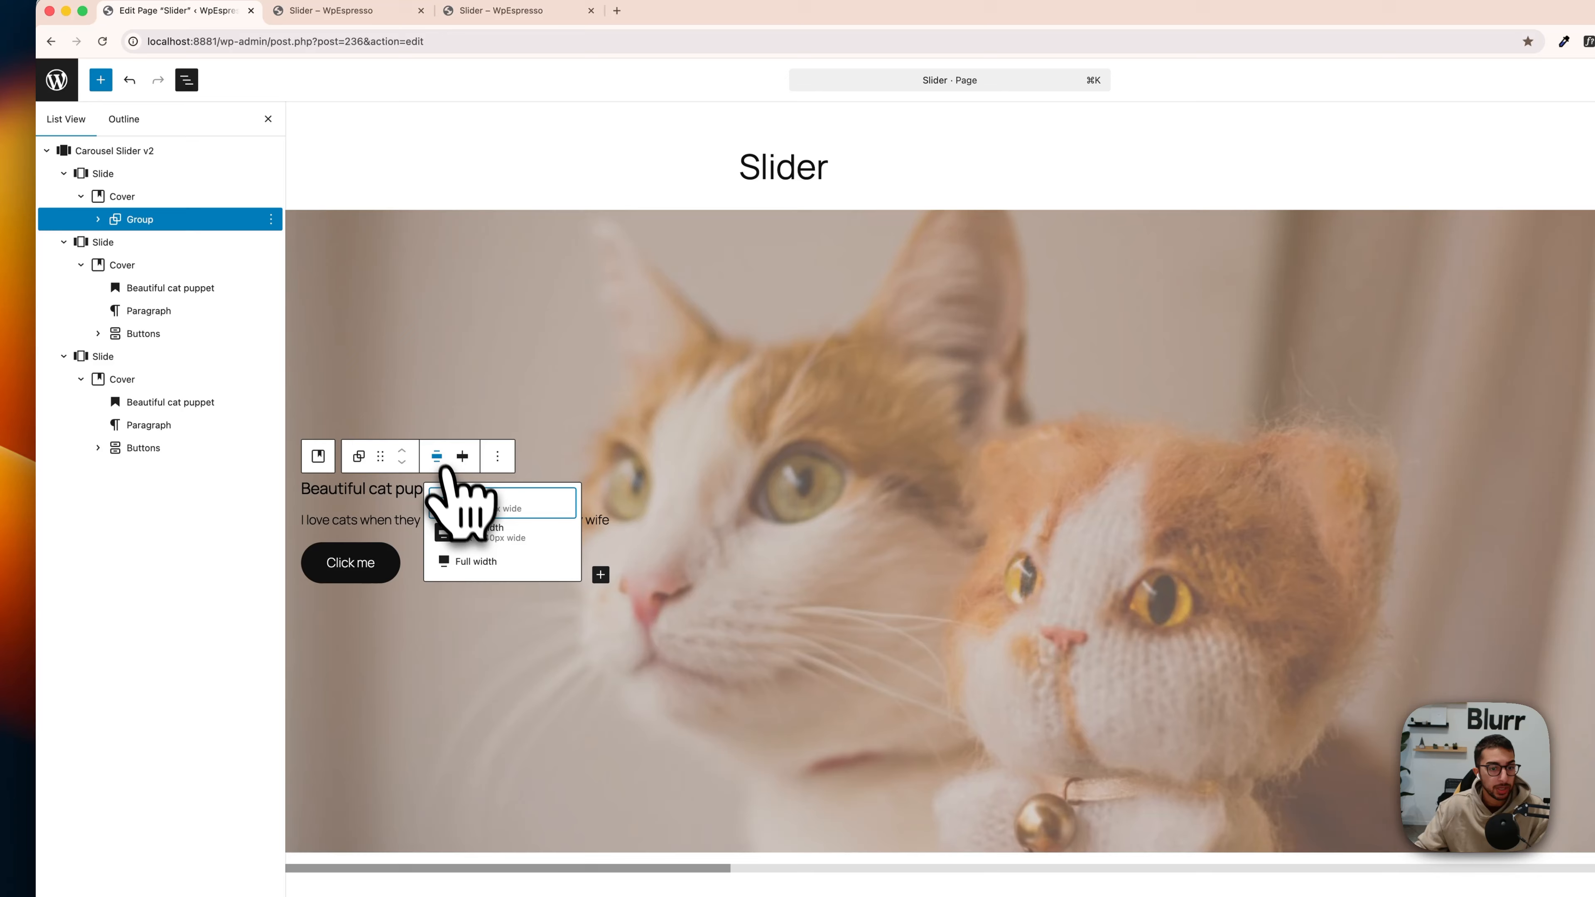
pyautogui.click(474, 511)
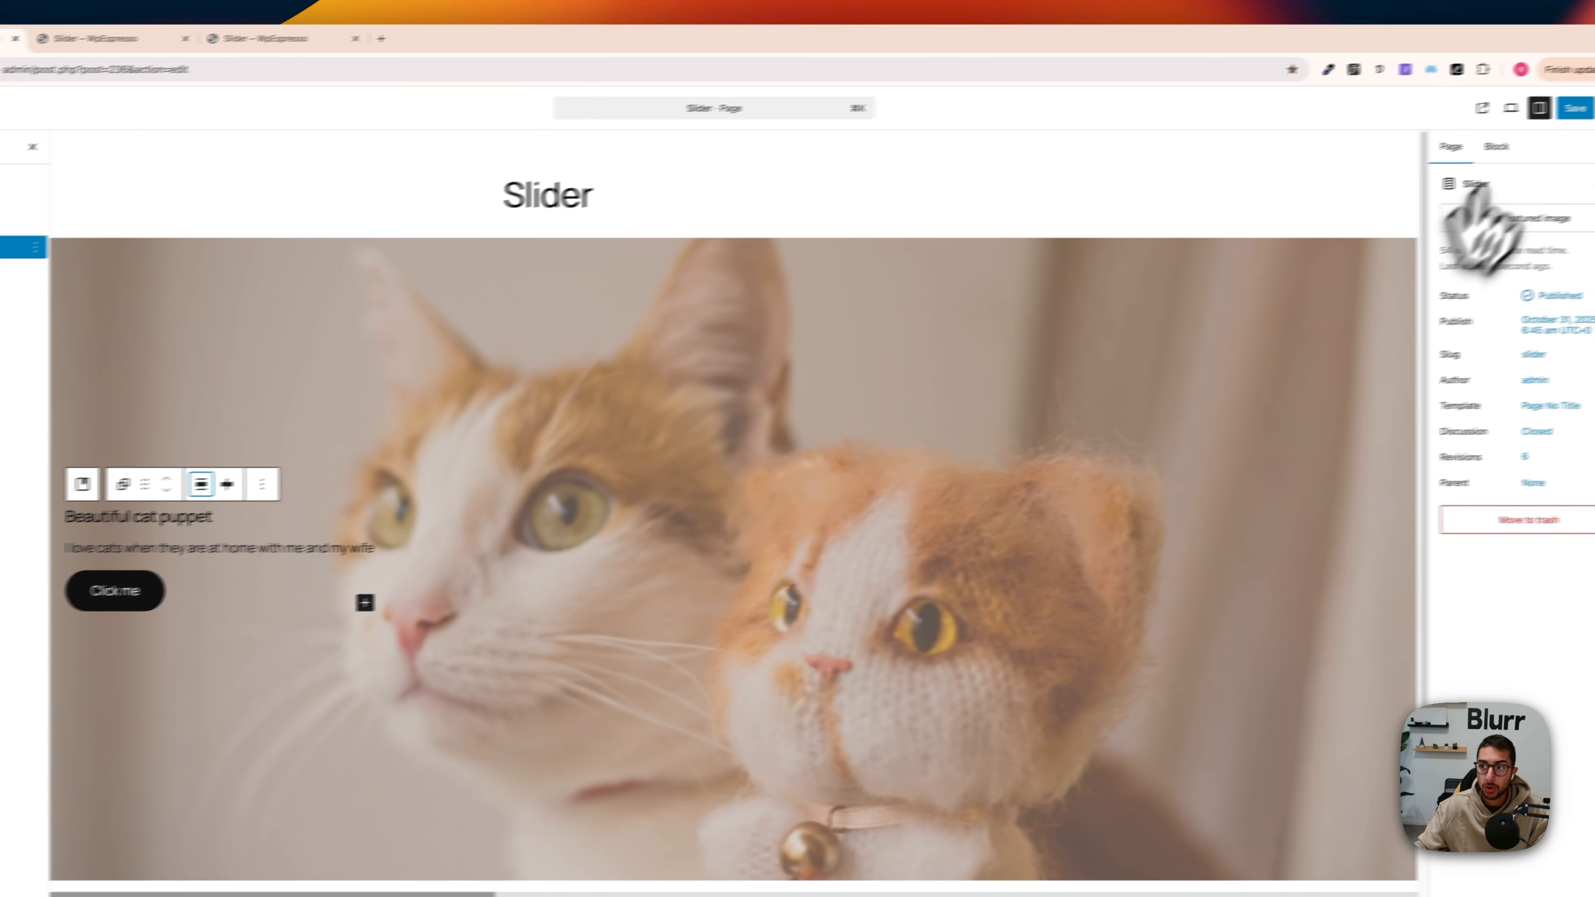
# Step: Save the page, reload the live slider page to check it and return to the editor
pyautogui.click(1594, 80)
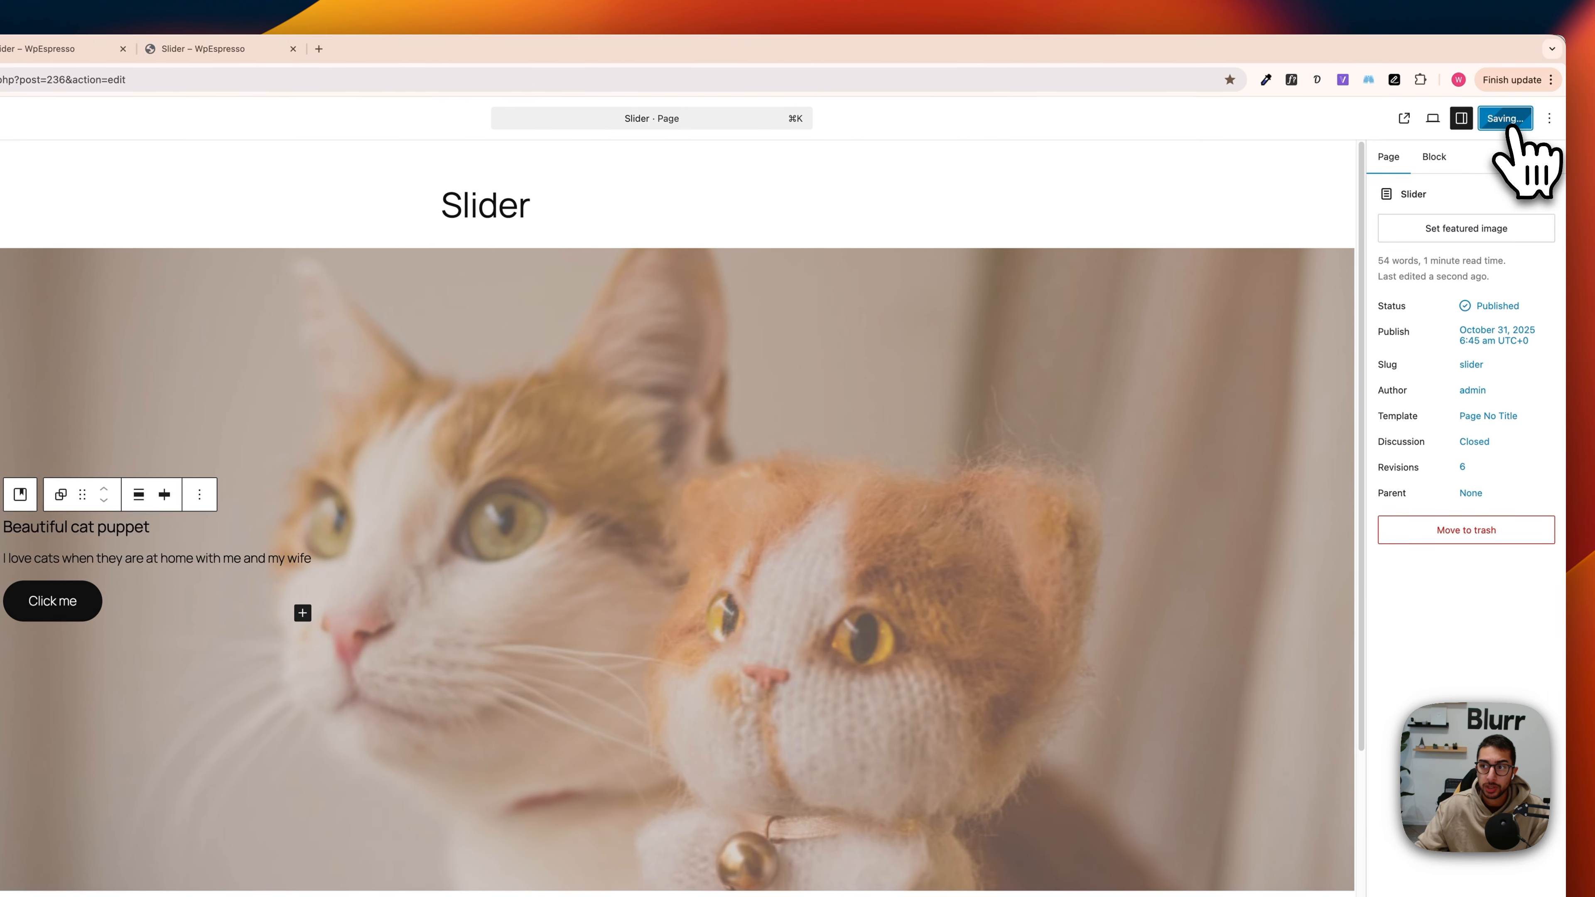
pyautogui.hotkey('ctrl', 'Tab')
pyautogui.click(0, 79)
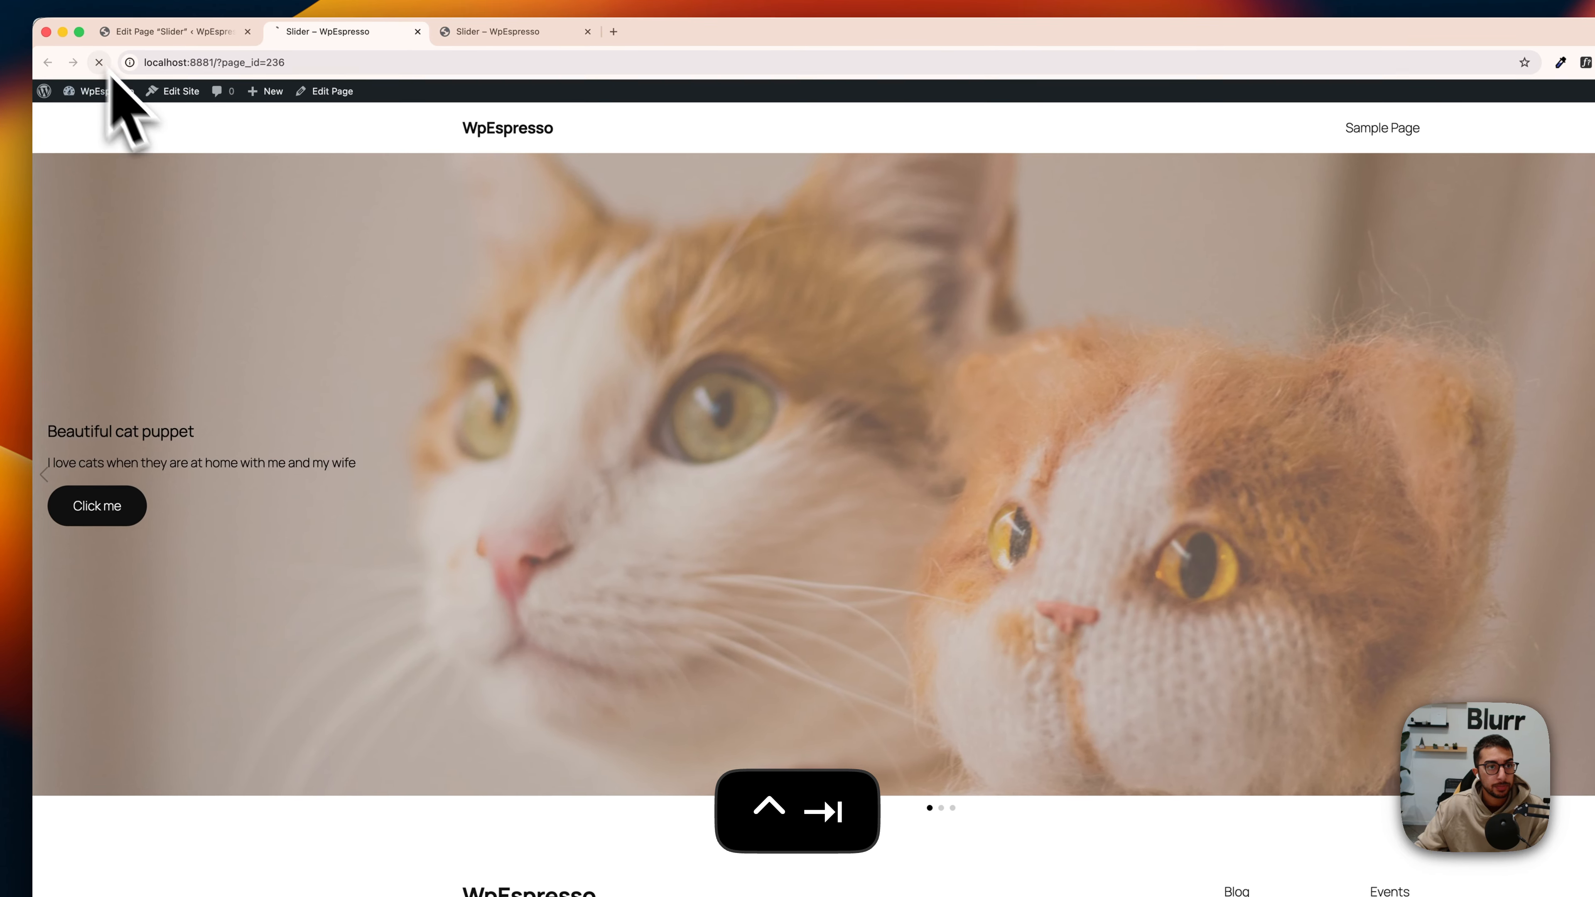
pyautogui.hotkey('ctrl', 'shift', 'Tab')
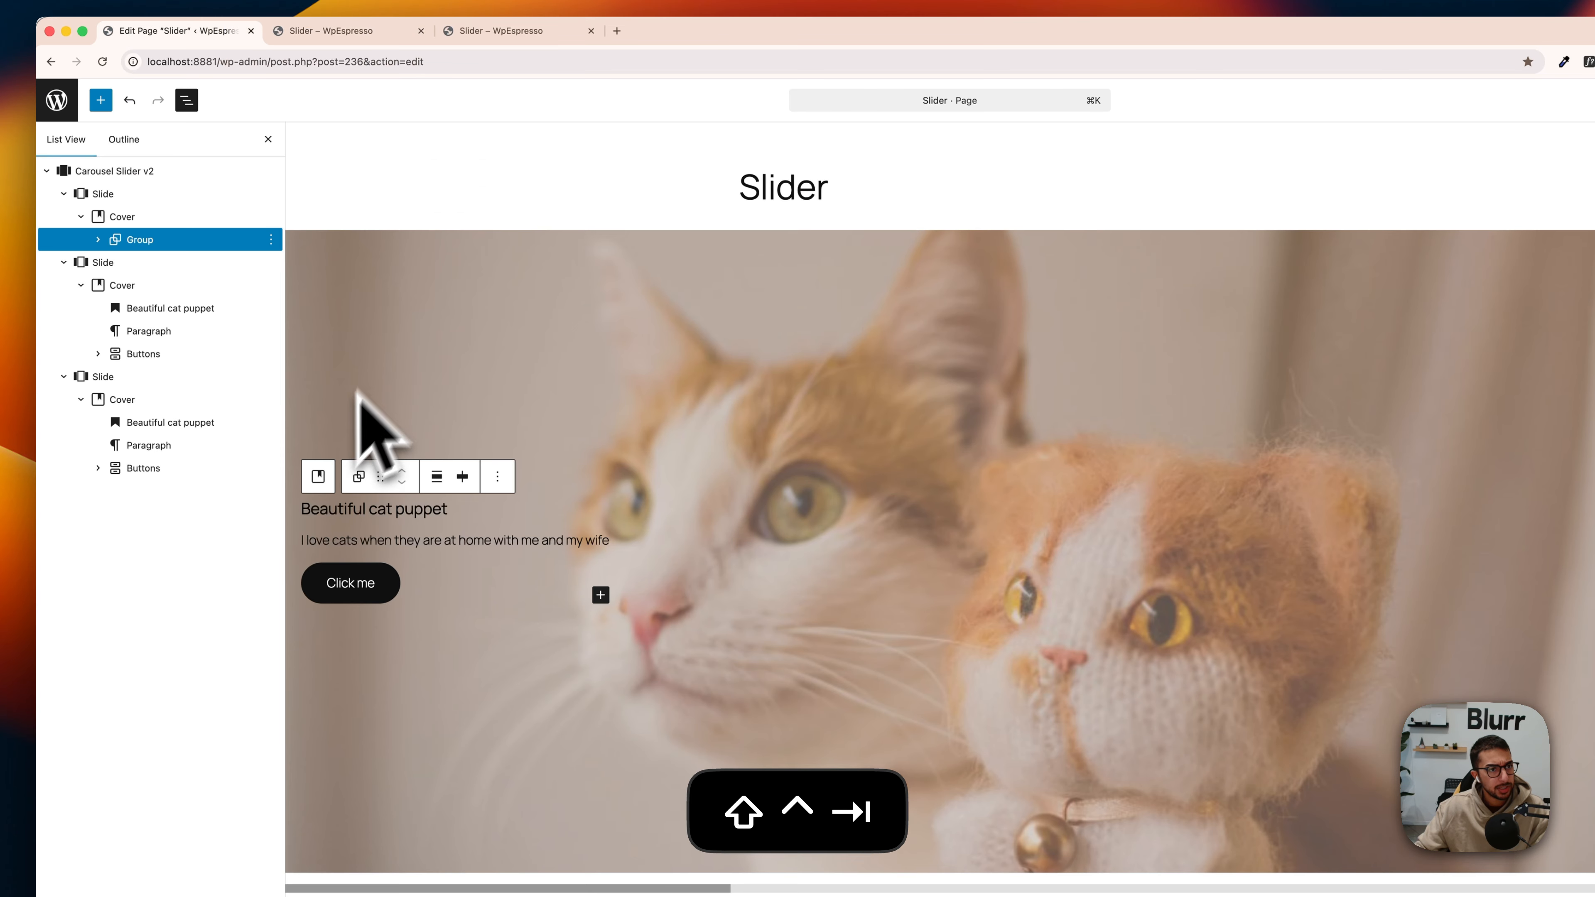
# Step: Try ungrouping the heading, paragraph and buttons in the first slide's Cover, and undo the ungrouping
pyautogui.rightClick(150, 236)
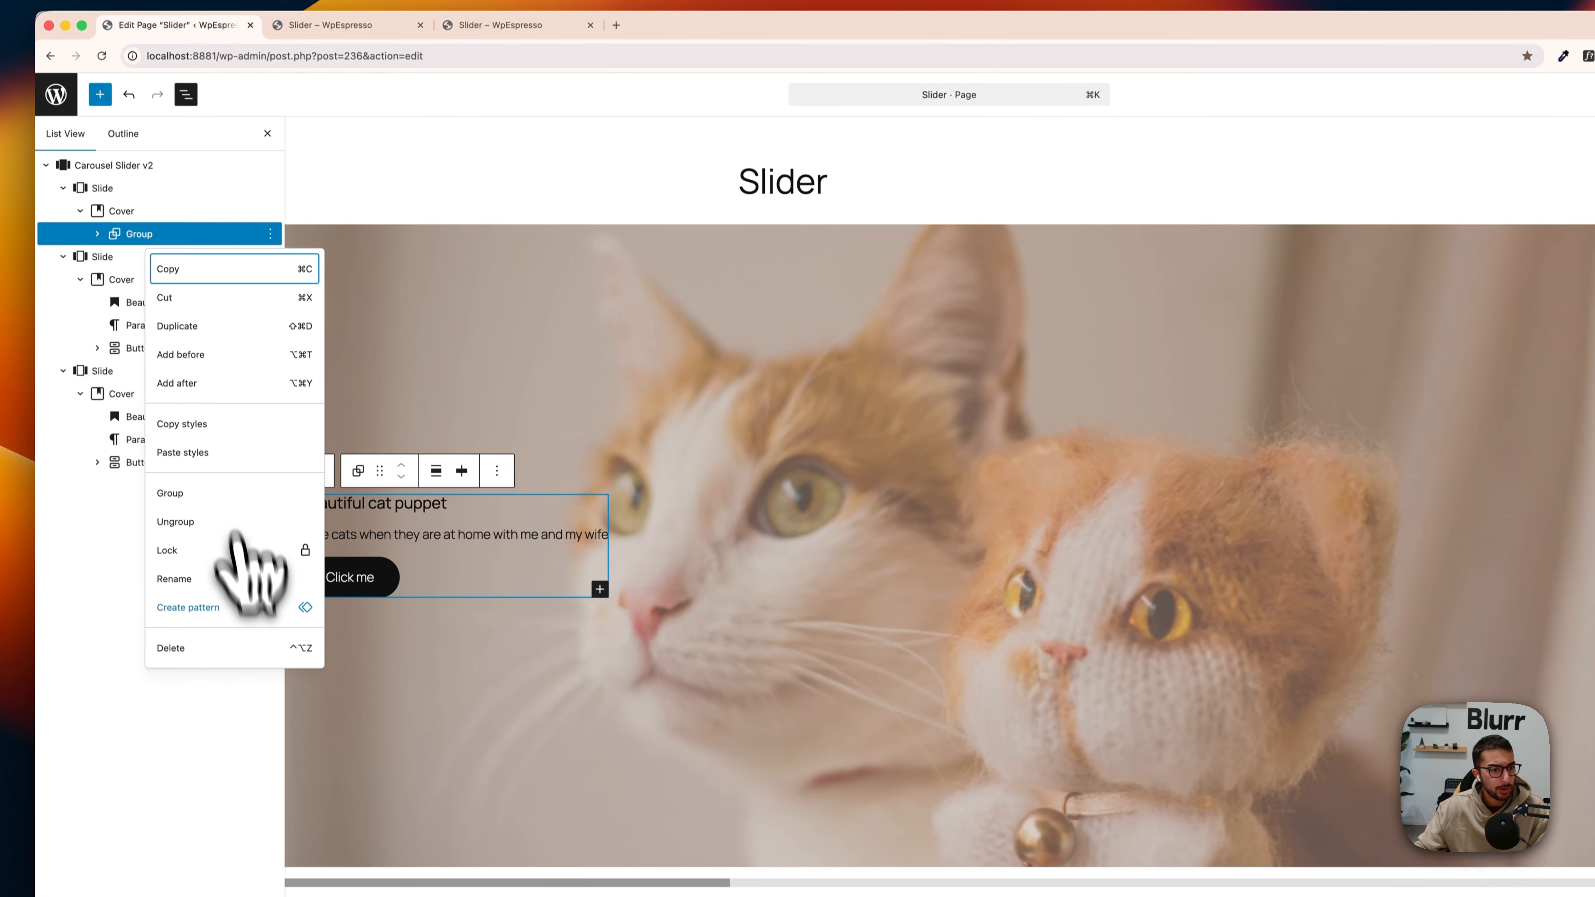
pyautogui.click(229, 532)
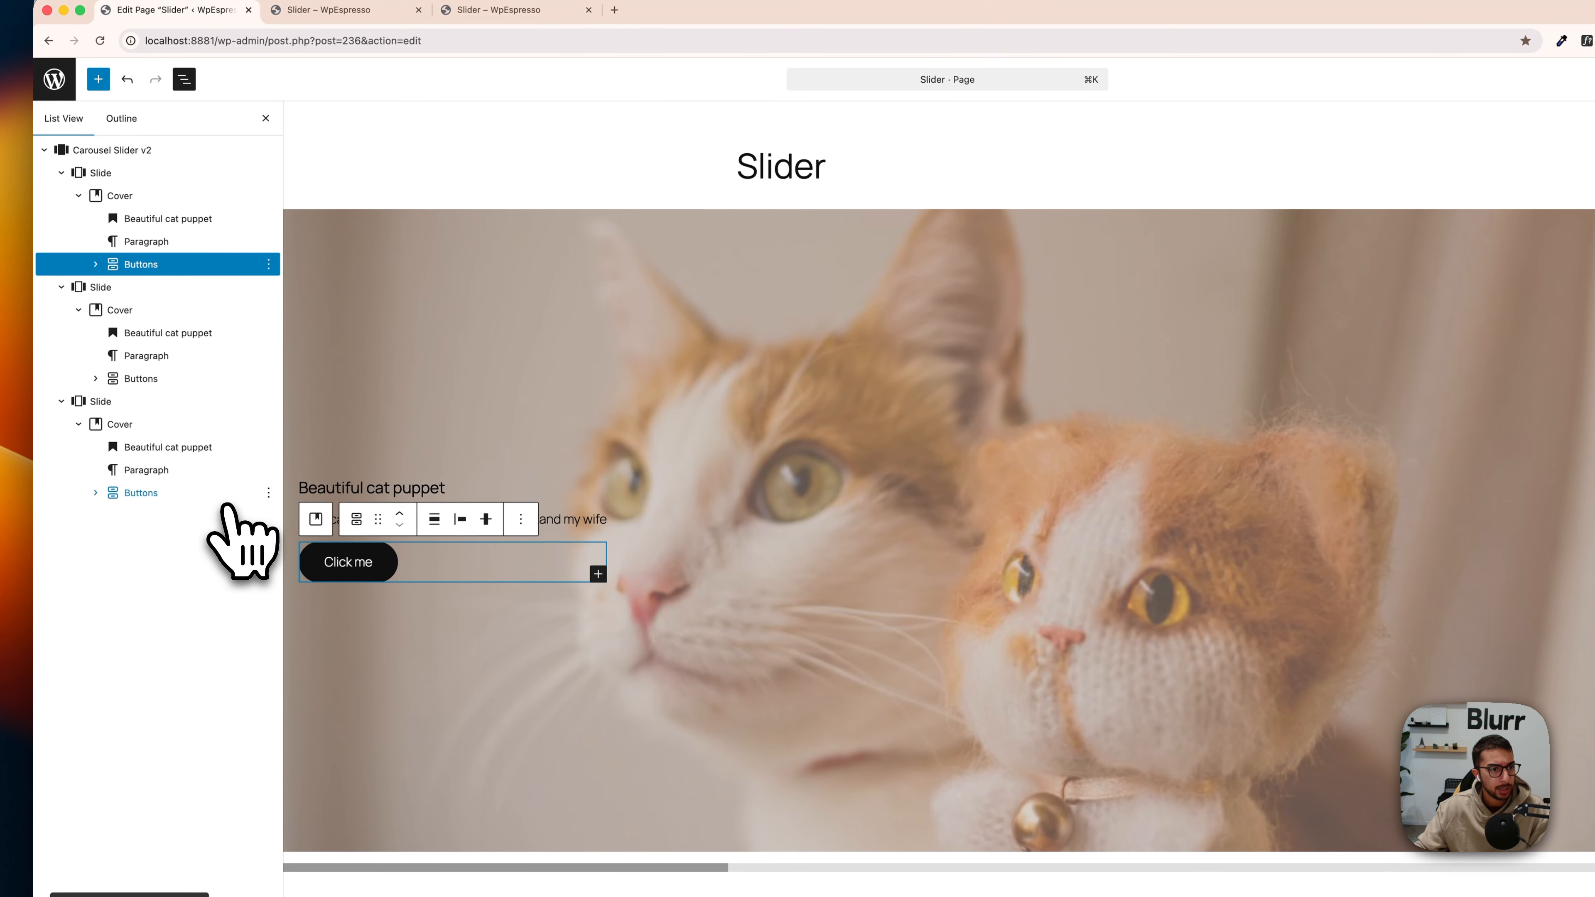
pyautogui.click(154, 195)
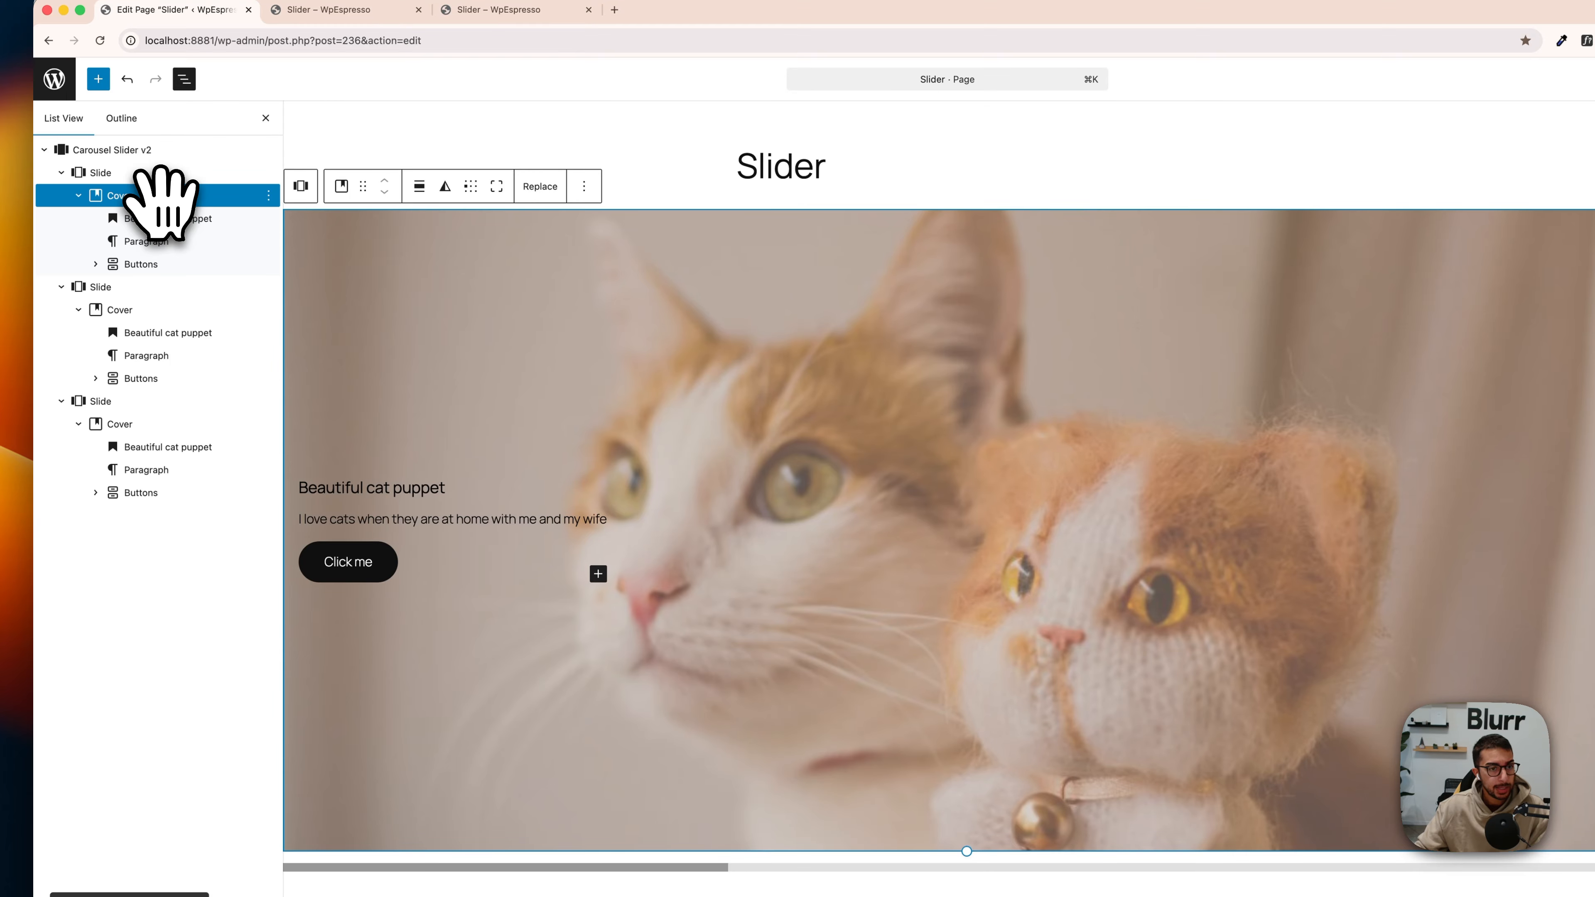
pyautogui.click(168, 218)
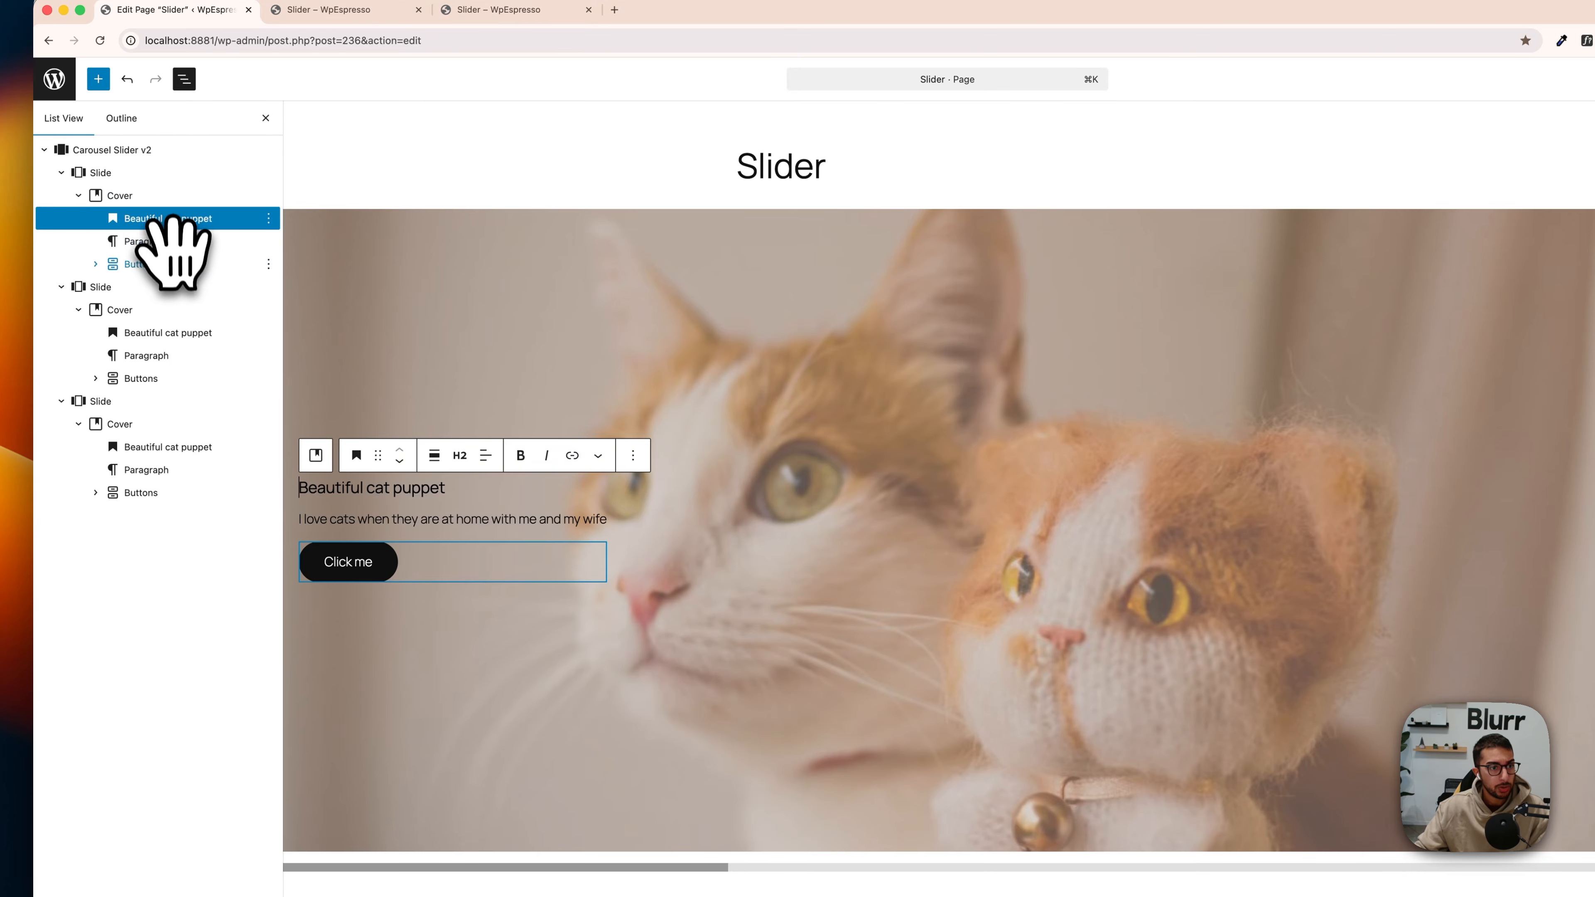
pyautogui.keyDown('shift'); pyautogui.click(171, 263); pyautogui.keyUp('shift')
pyautogui.press('super+z')
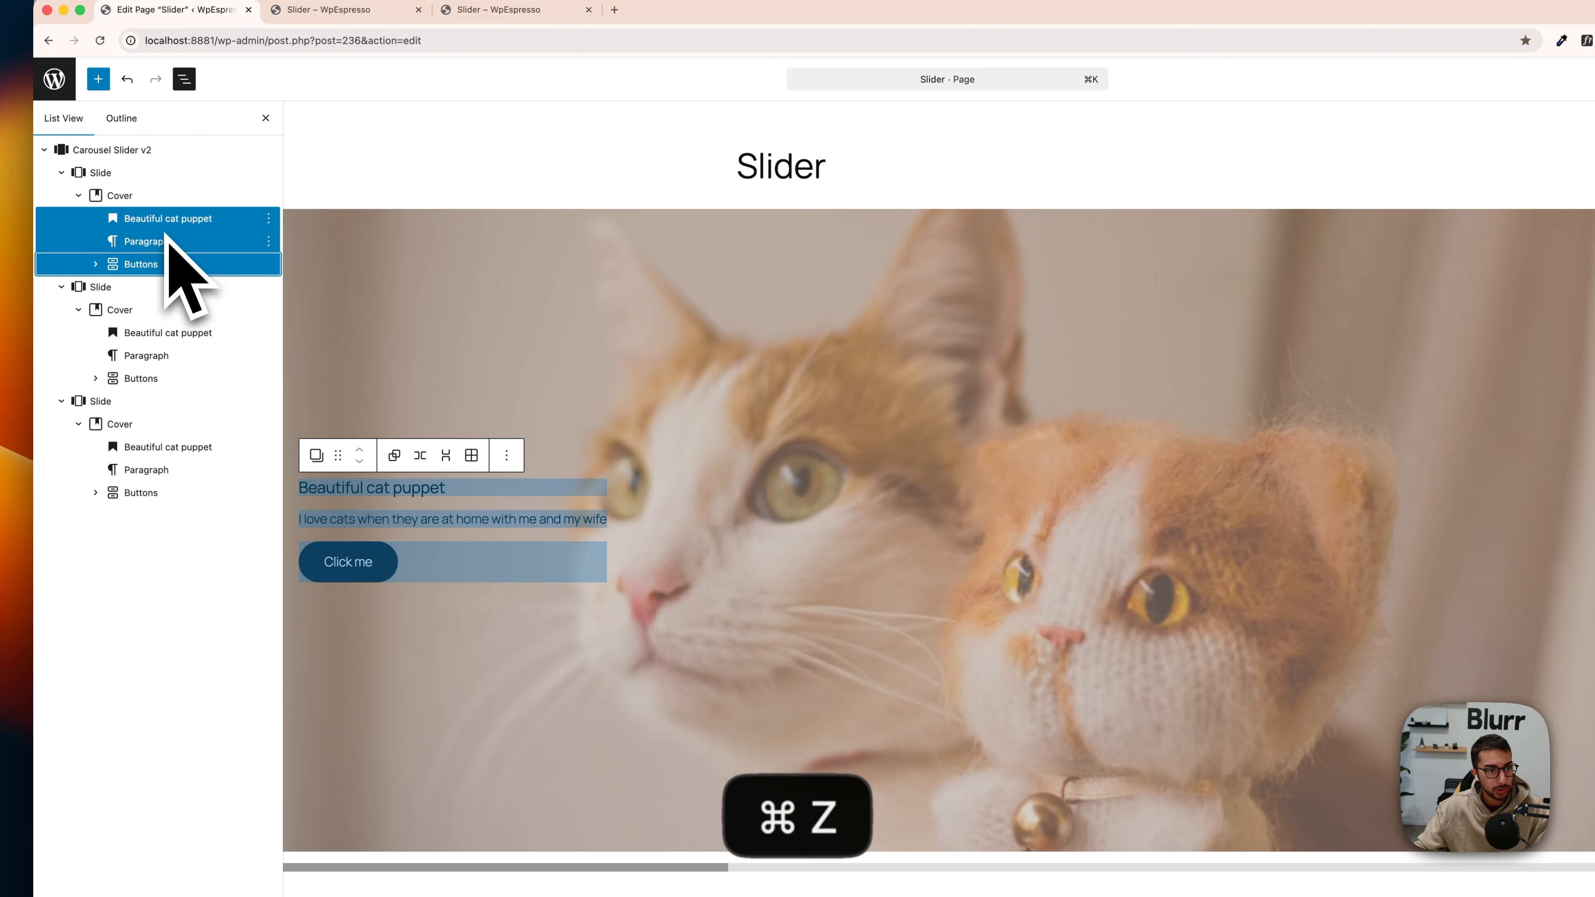
# Step: Set the content position of the first slide's Cover to center center
pyautogui.click(144, 198)
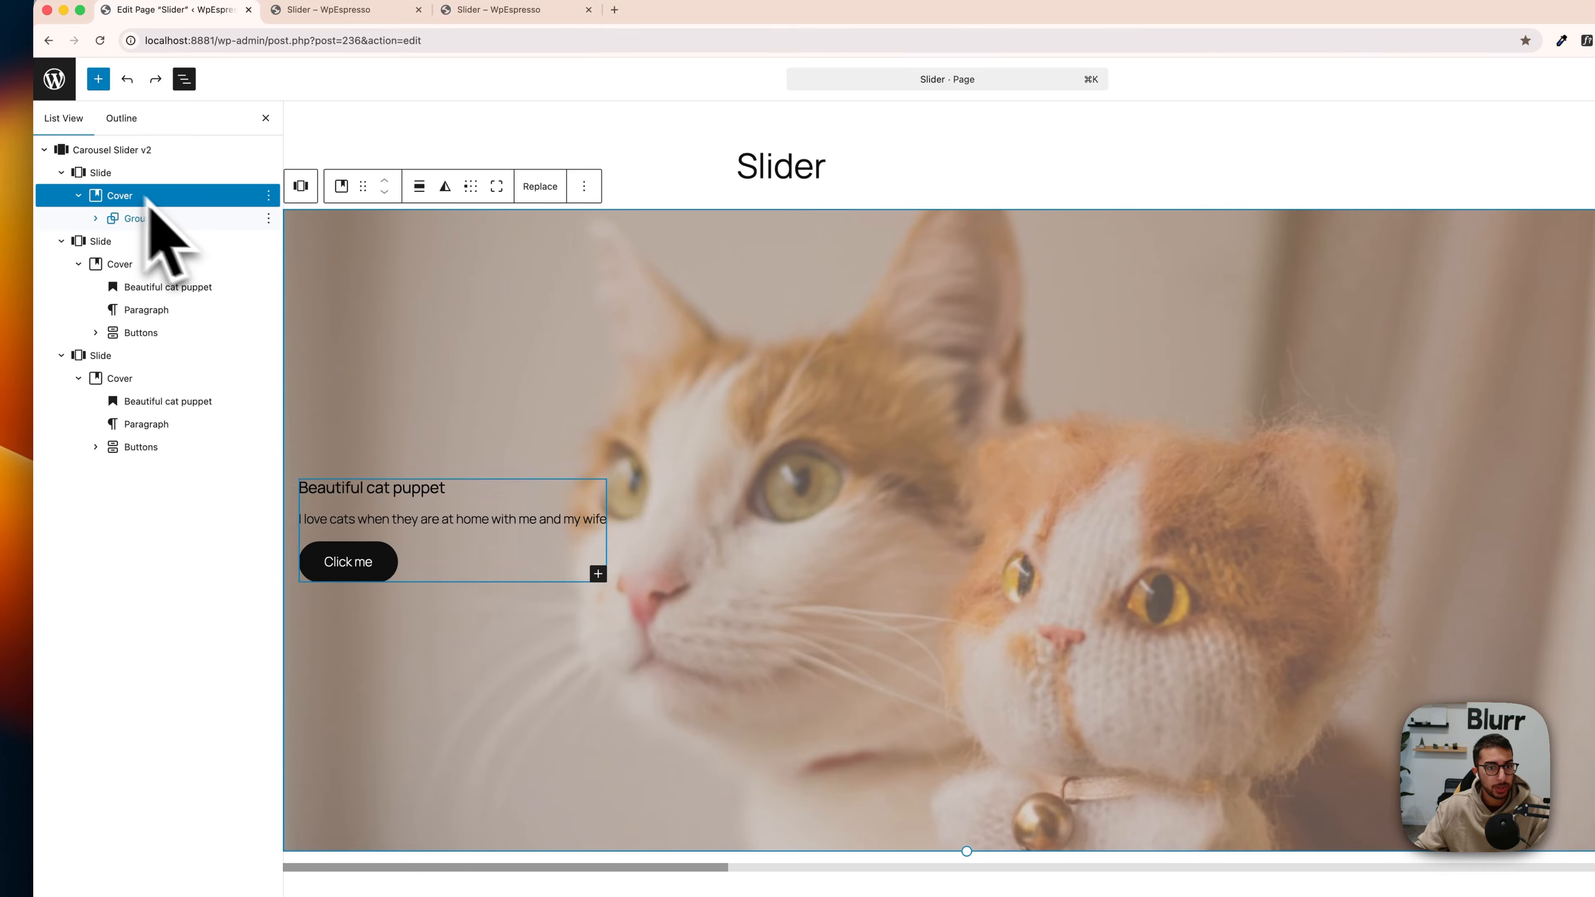
pyautogui.click(474, 189)
pyautogui.click(497, 251)
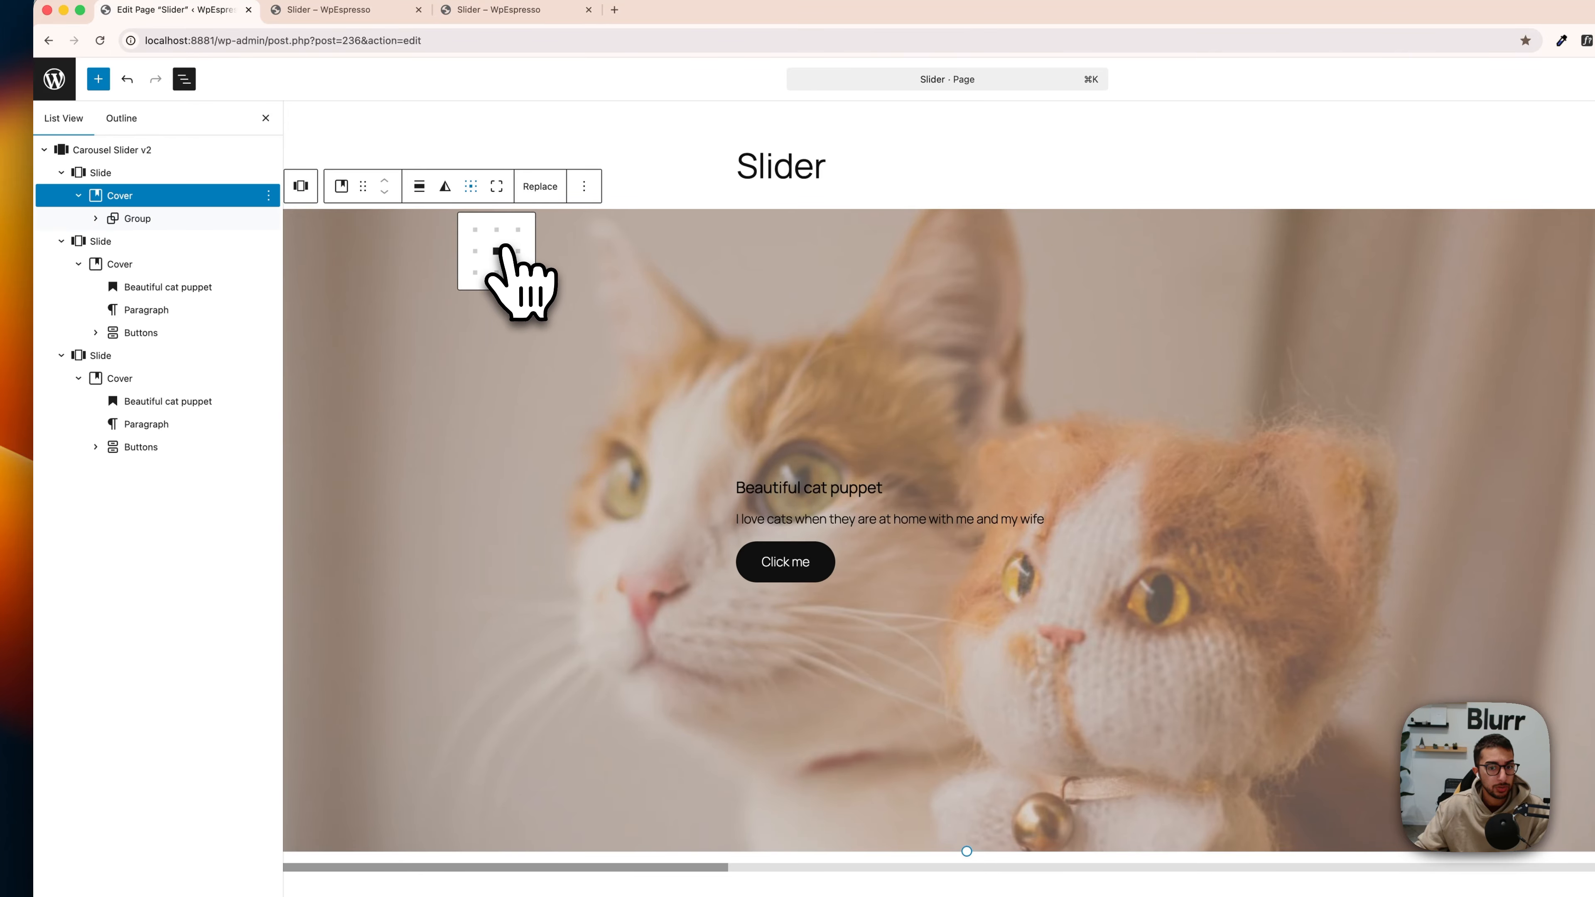
# Step: Set the group in the first slide's Cover to wide width and justify its items left
pyautogui.click(167, 219)
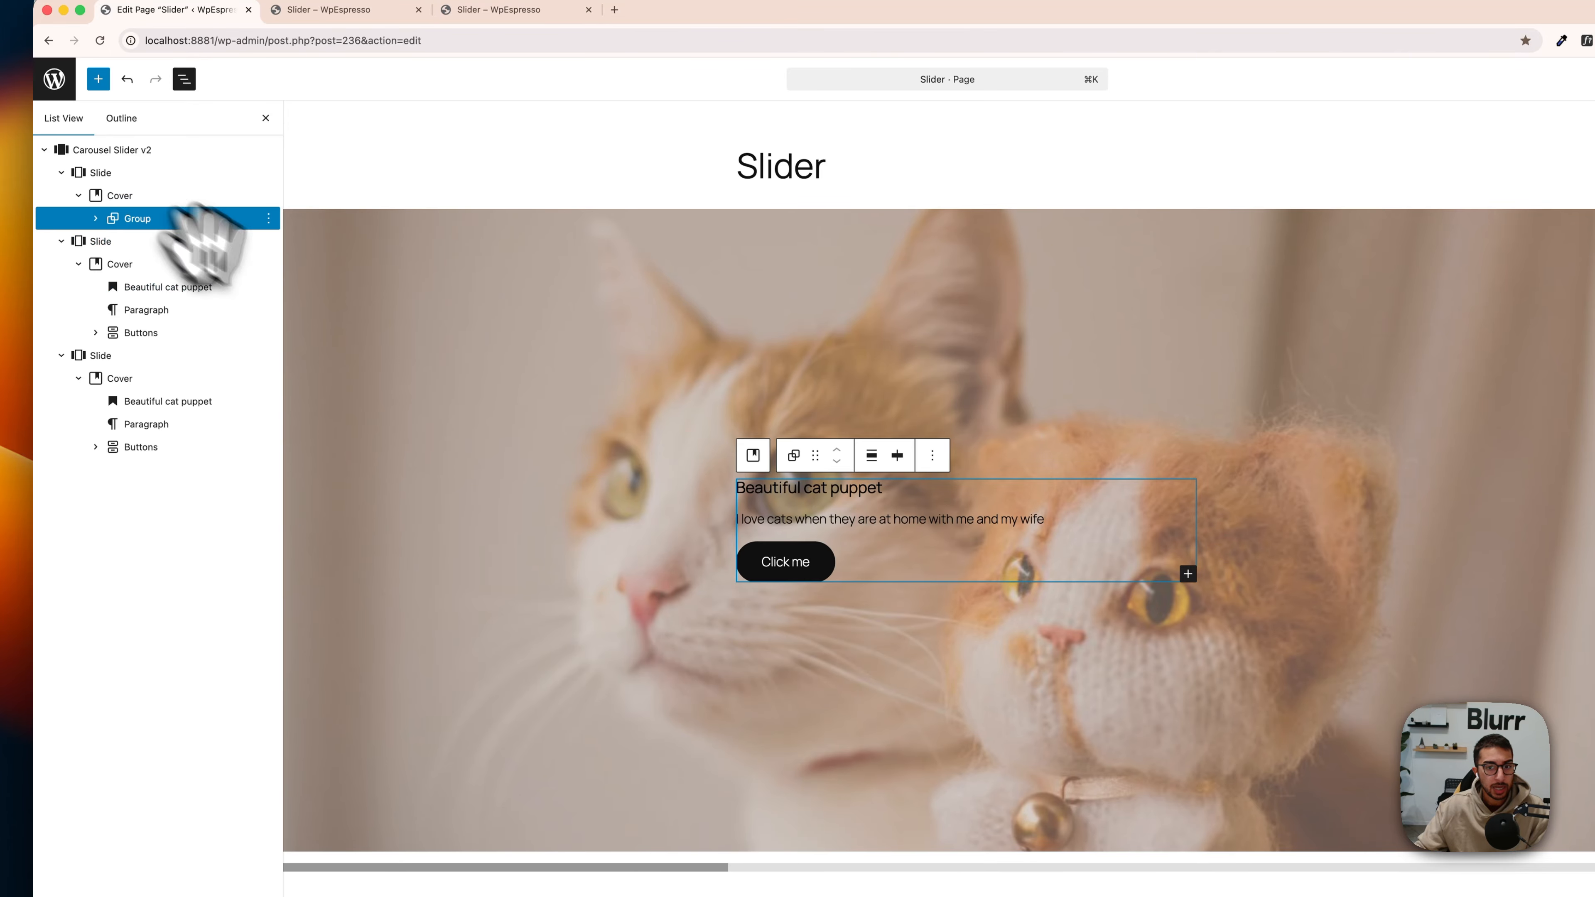
pyautogui.click(871, 456)
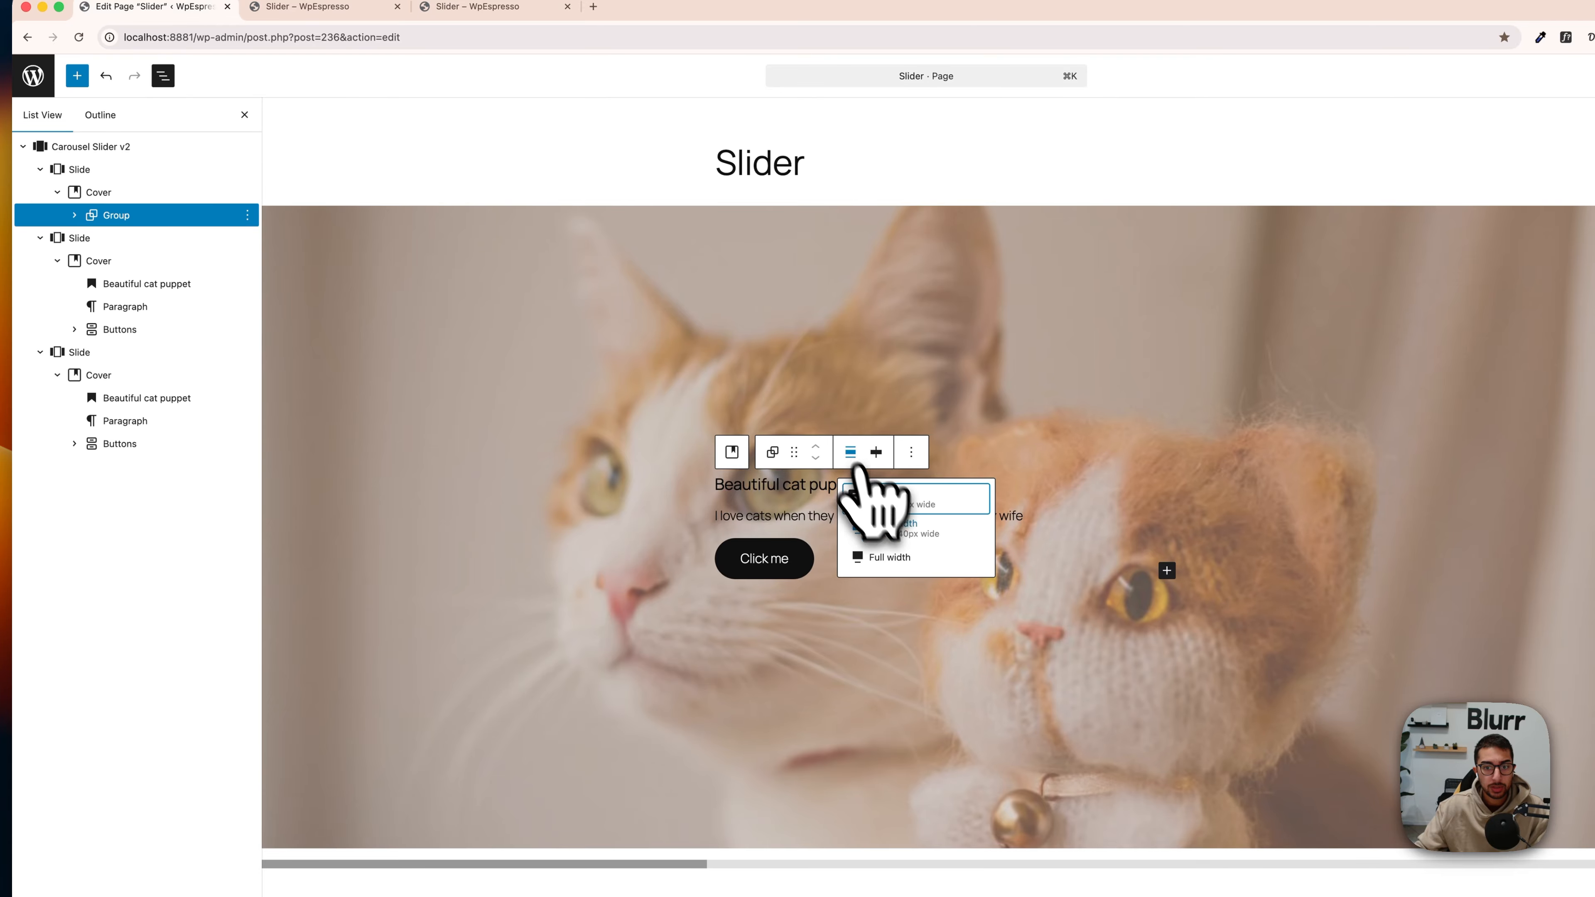
pyautogui.click(903, 531)
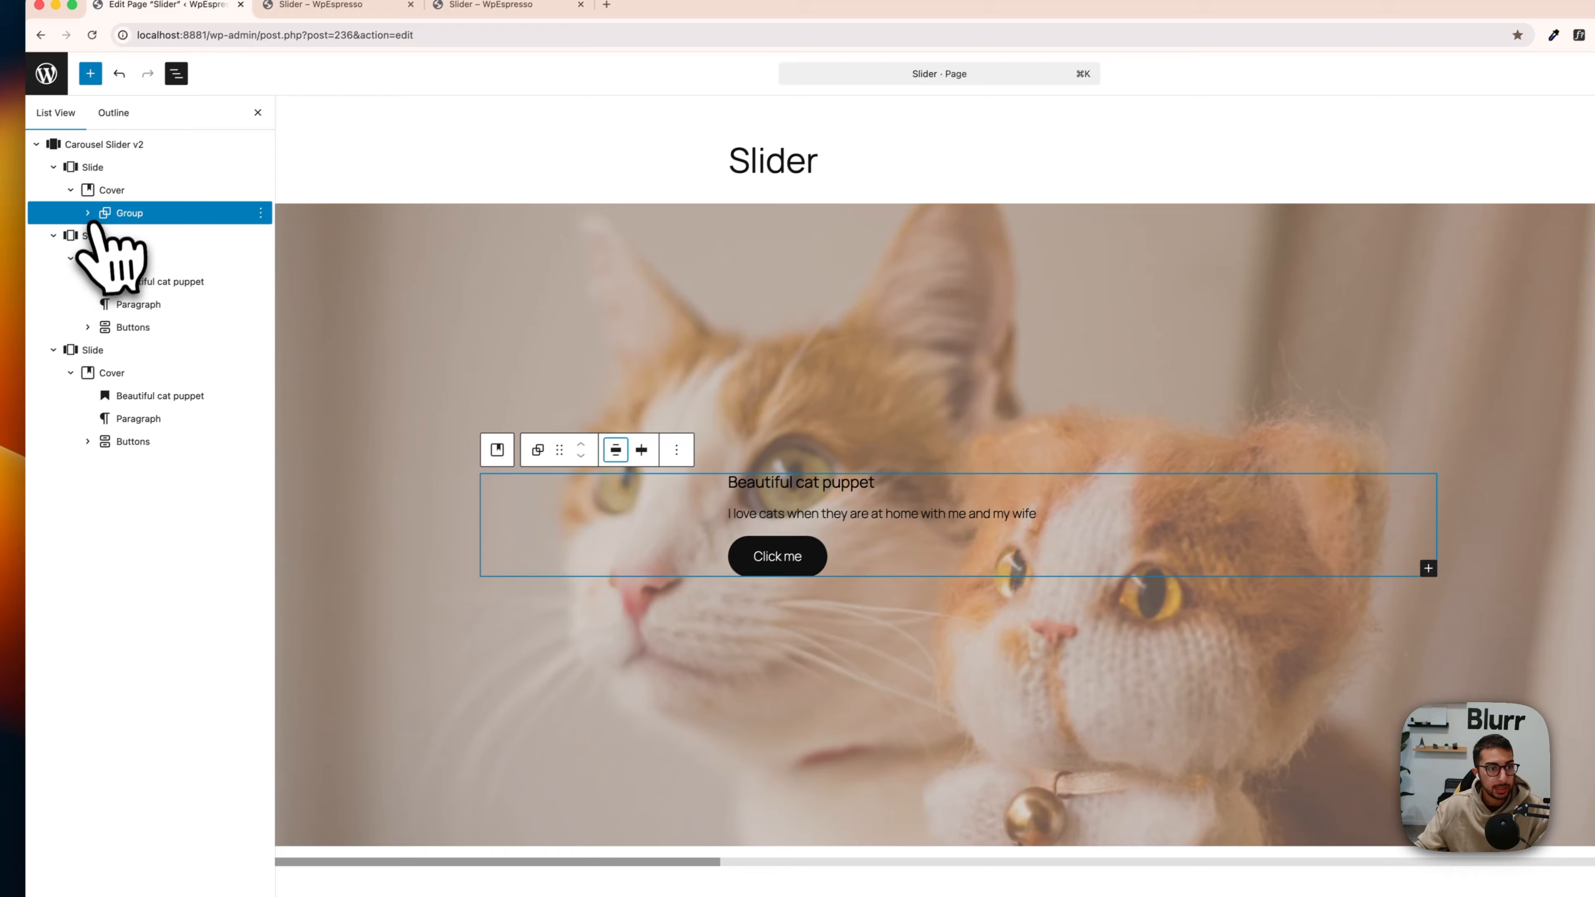
pyautogui.click(2, 227)
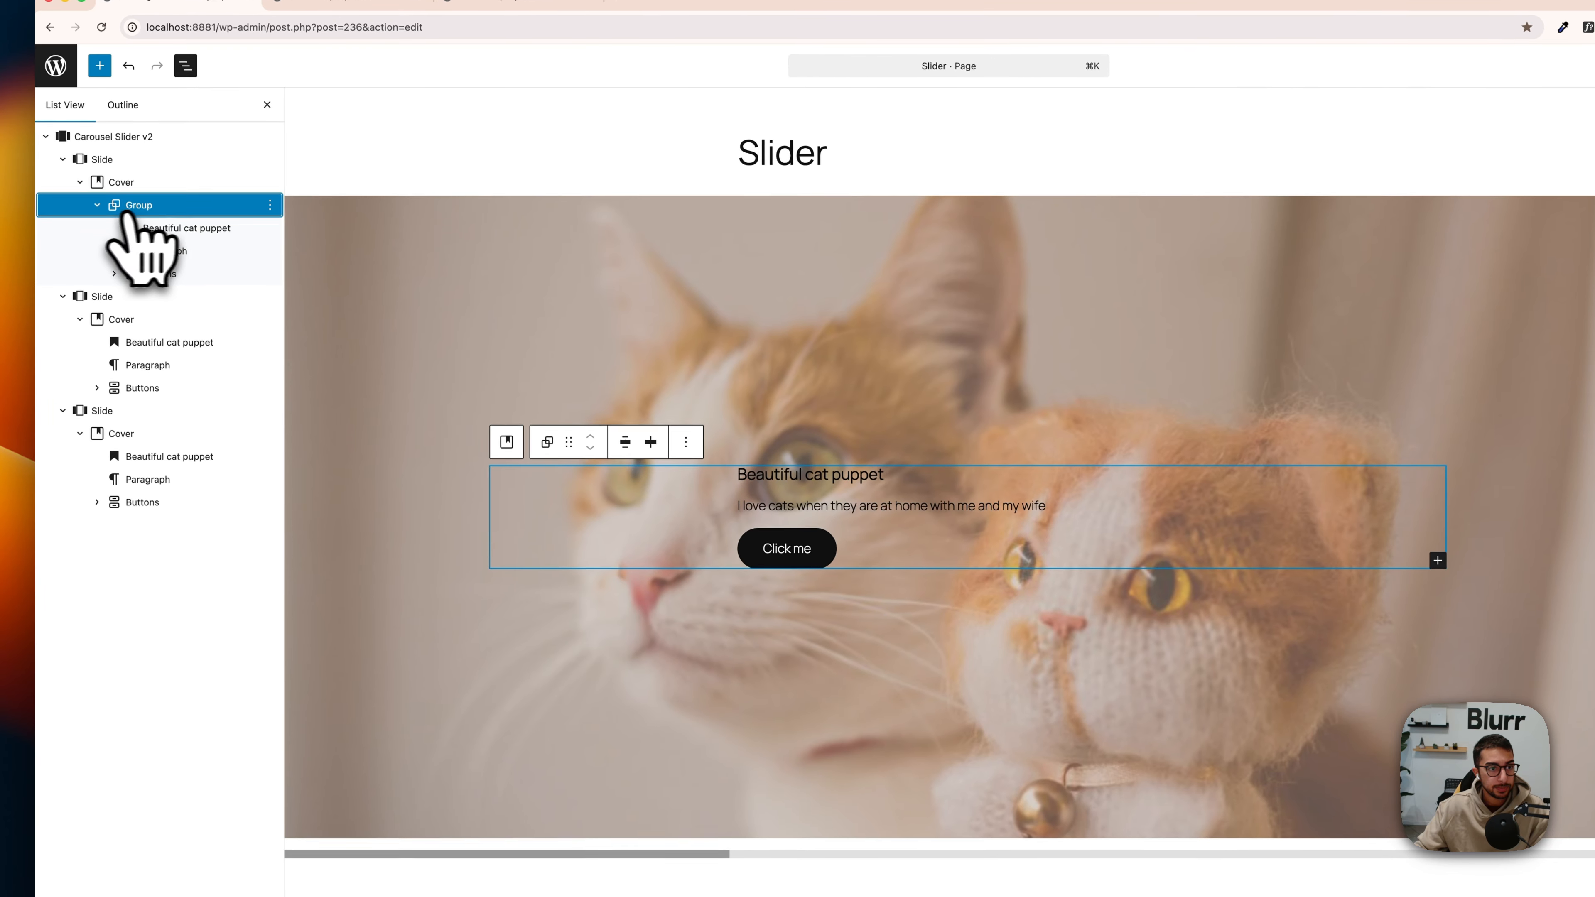
pyautogui.click(652, 441)
pyautogui.click(666, 495)
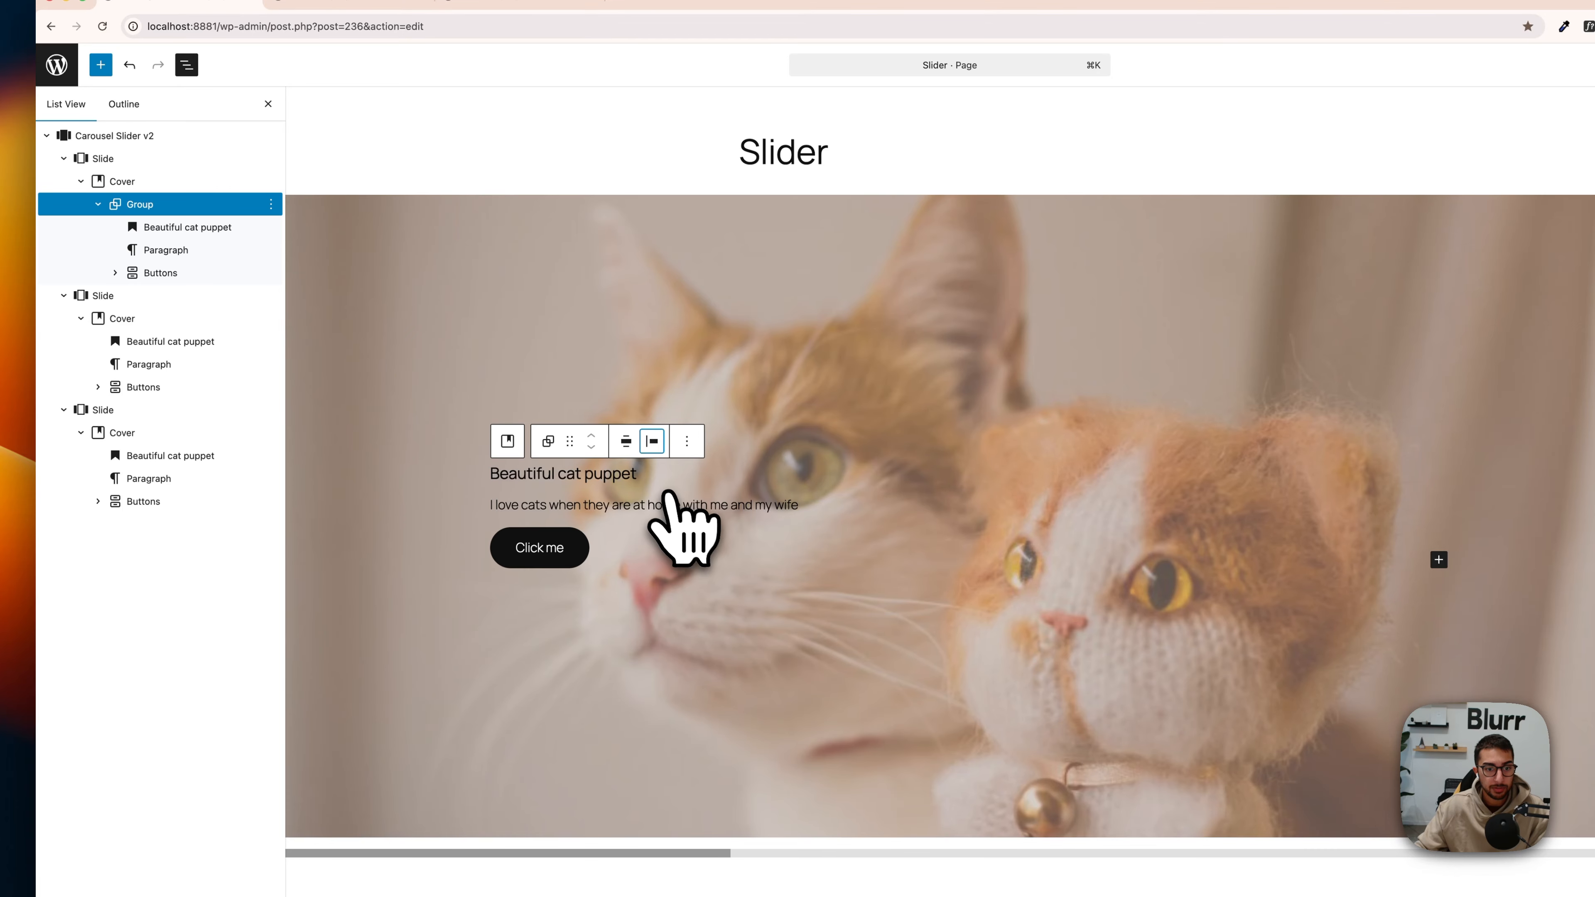
pyautogui.click(168, 225)
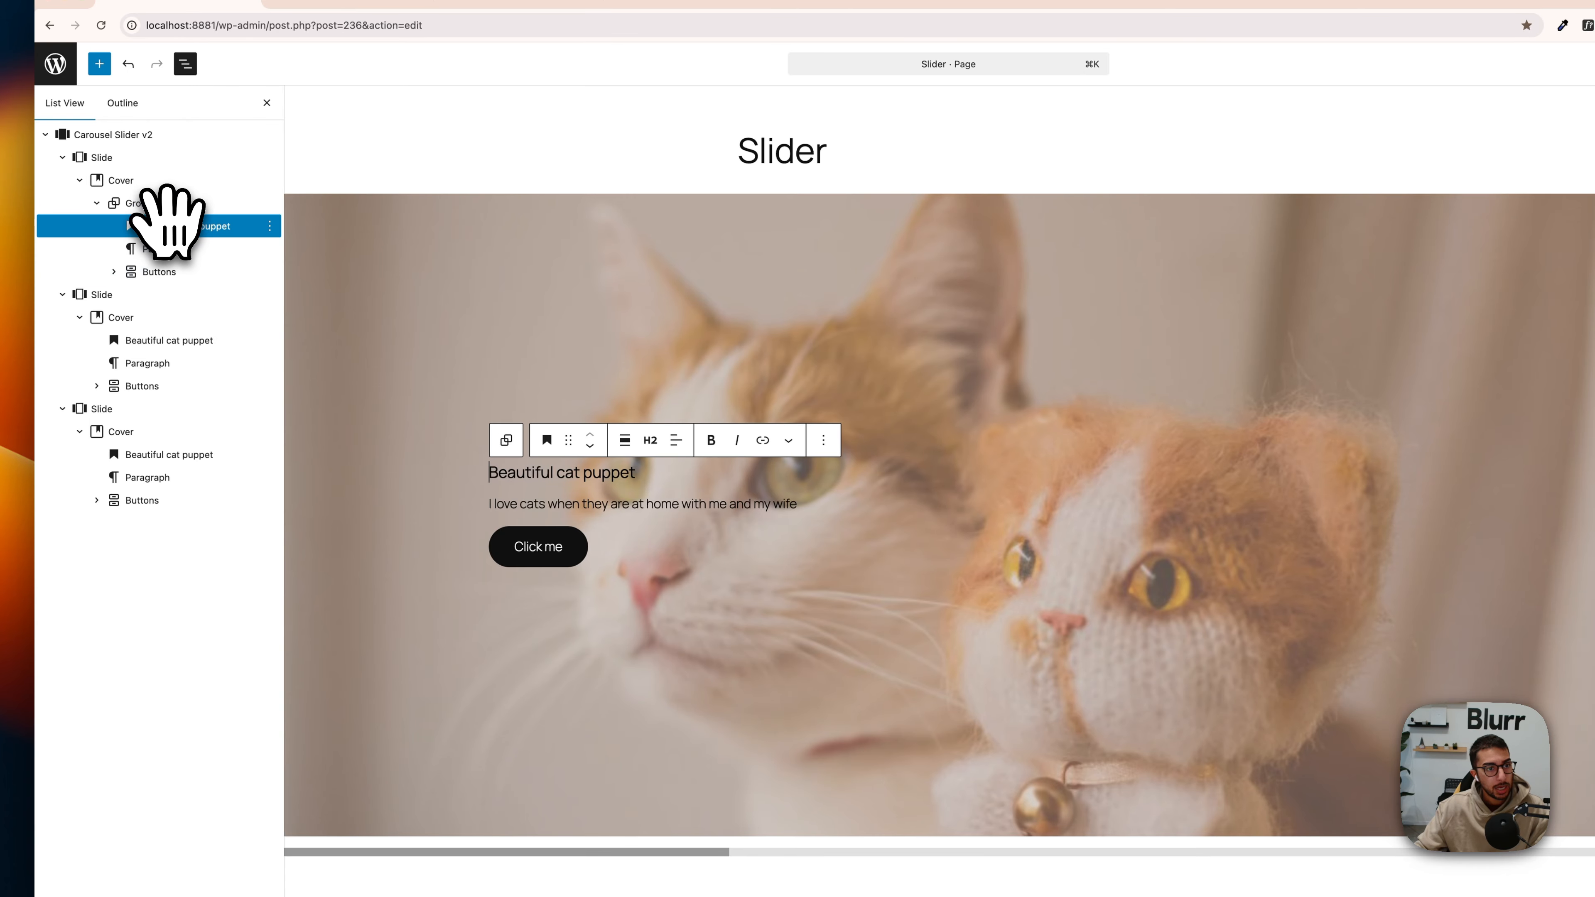
pyautogui.click(165, 203)
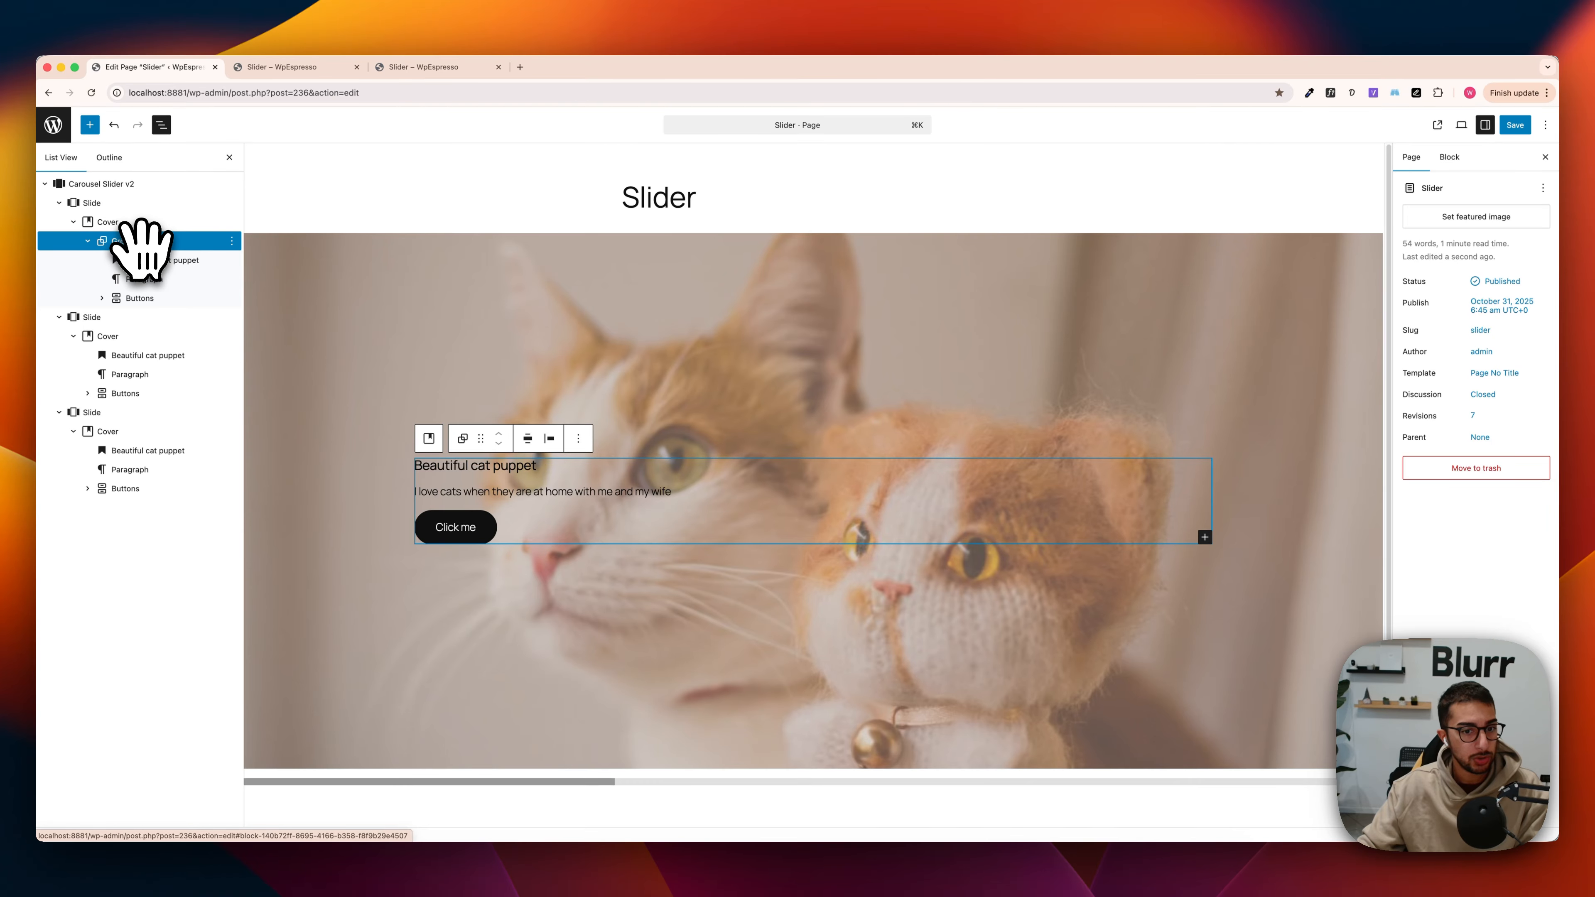
pyautogui.click(88, 240)
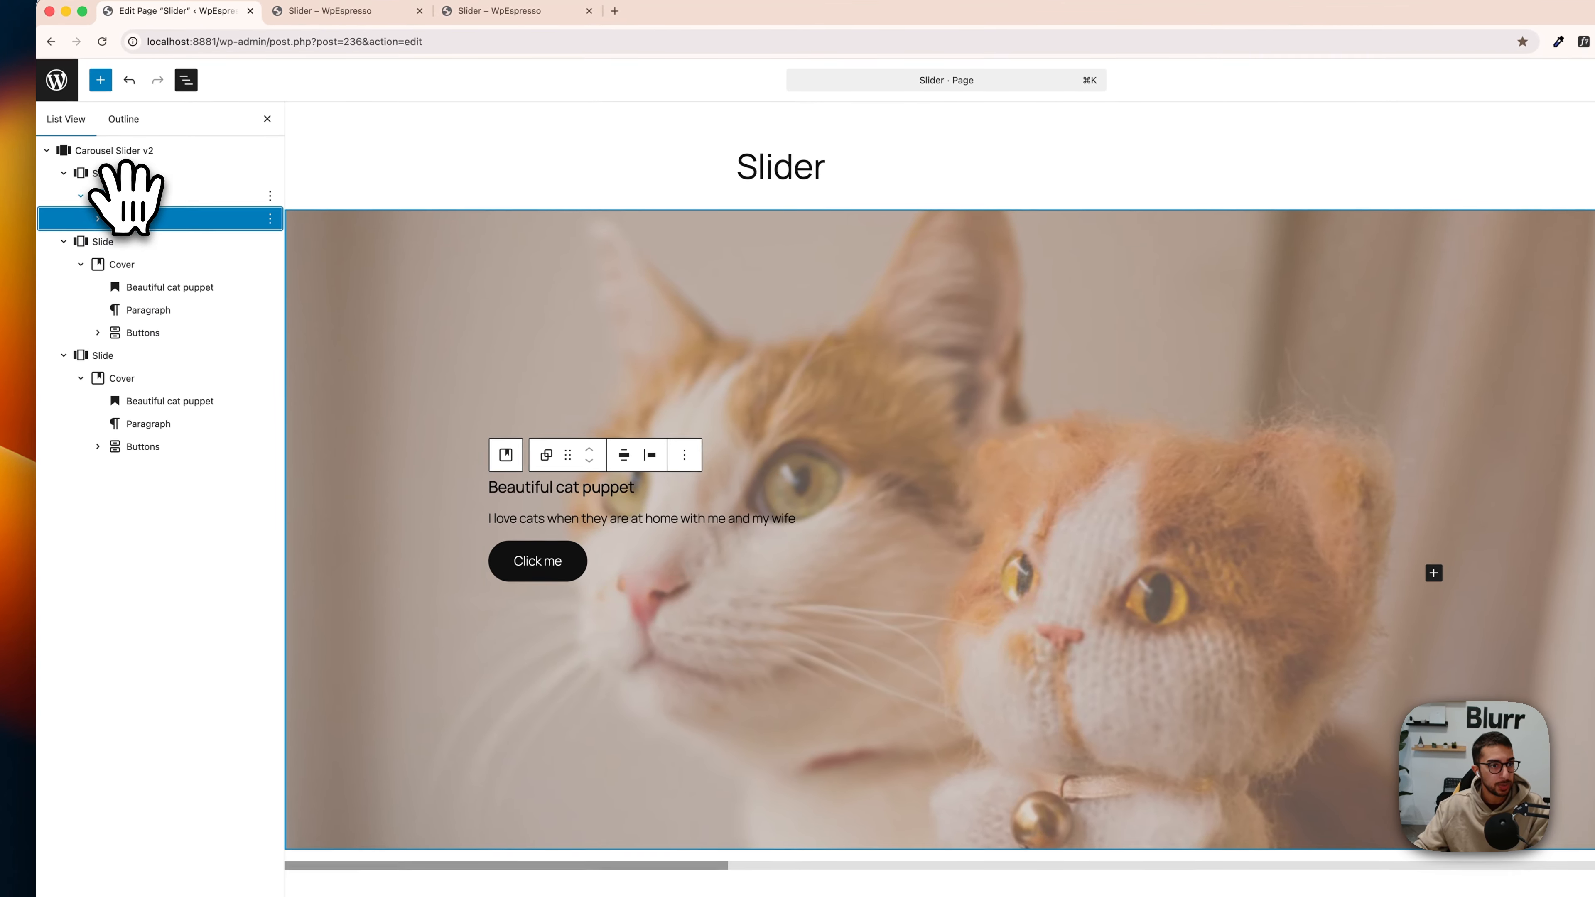
pyautogui.click(625, 457)
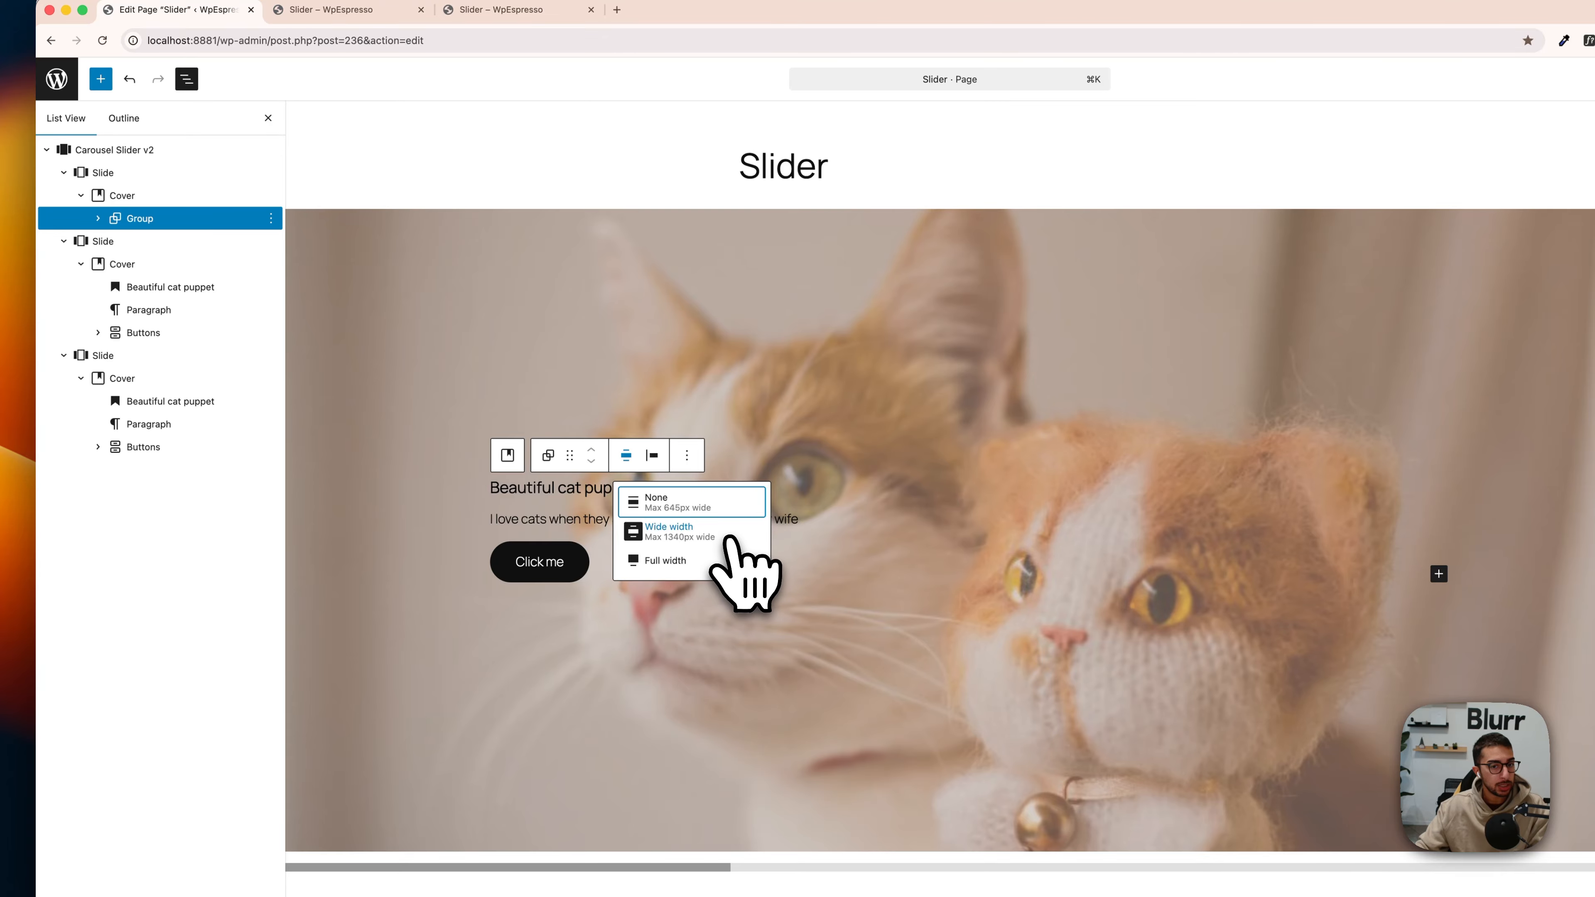
pyautogui.click(653, 458)
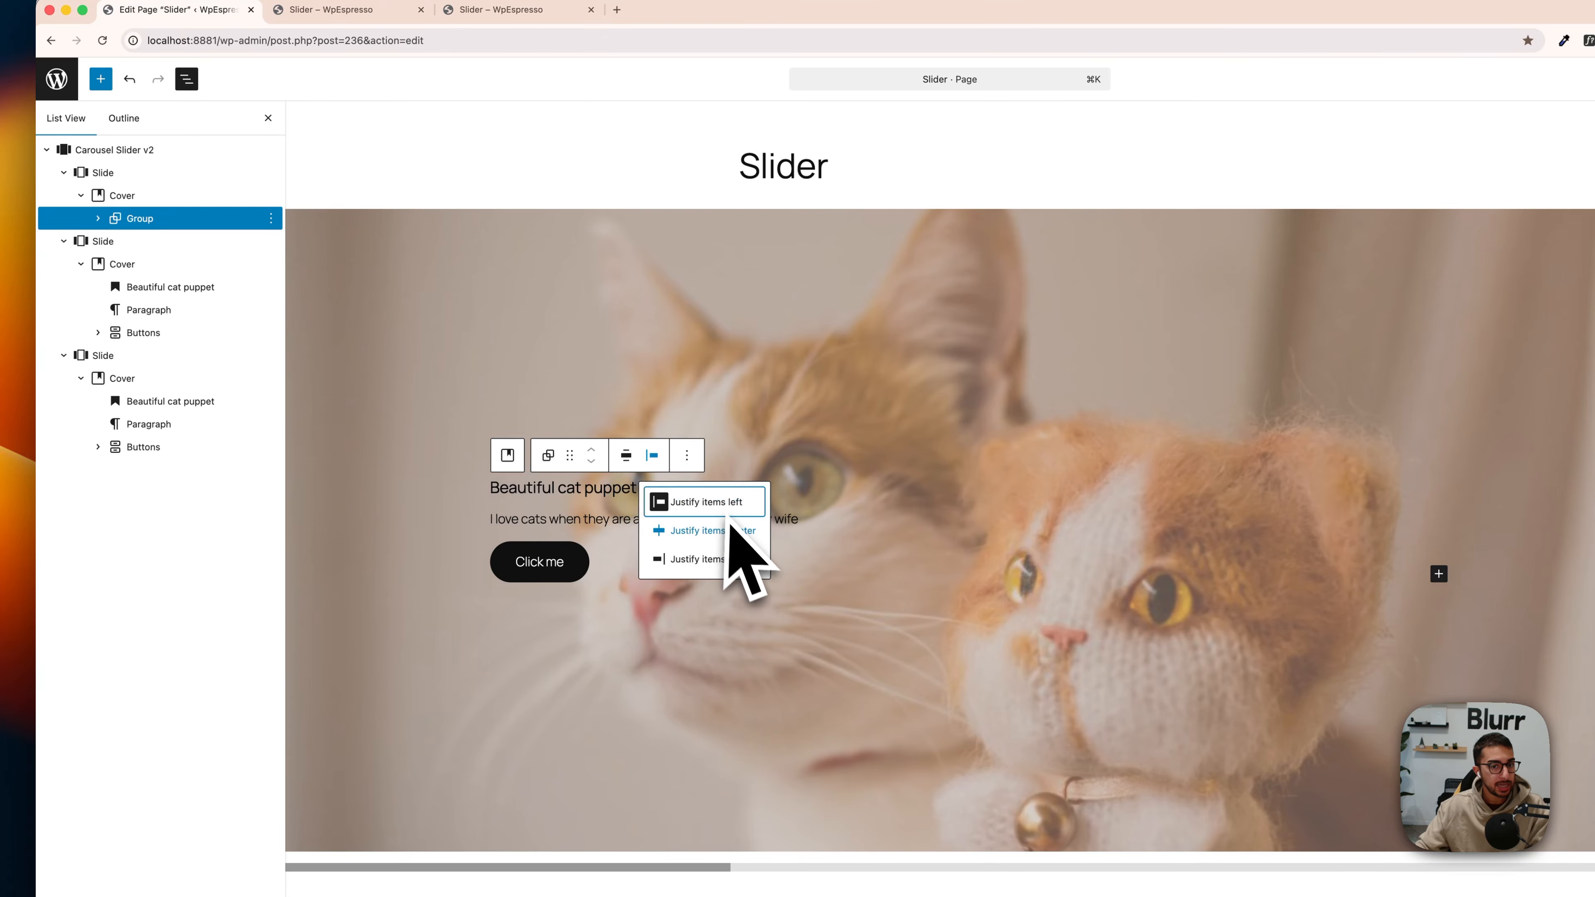
pyautogui.click(656, 459)
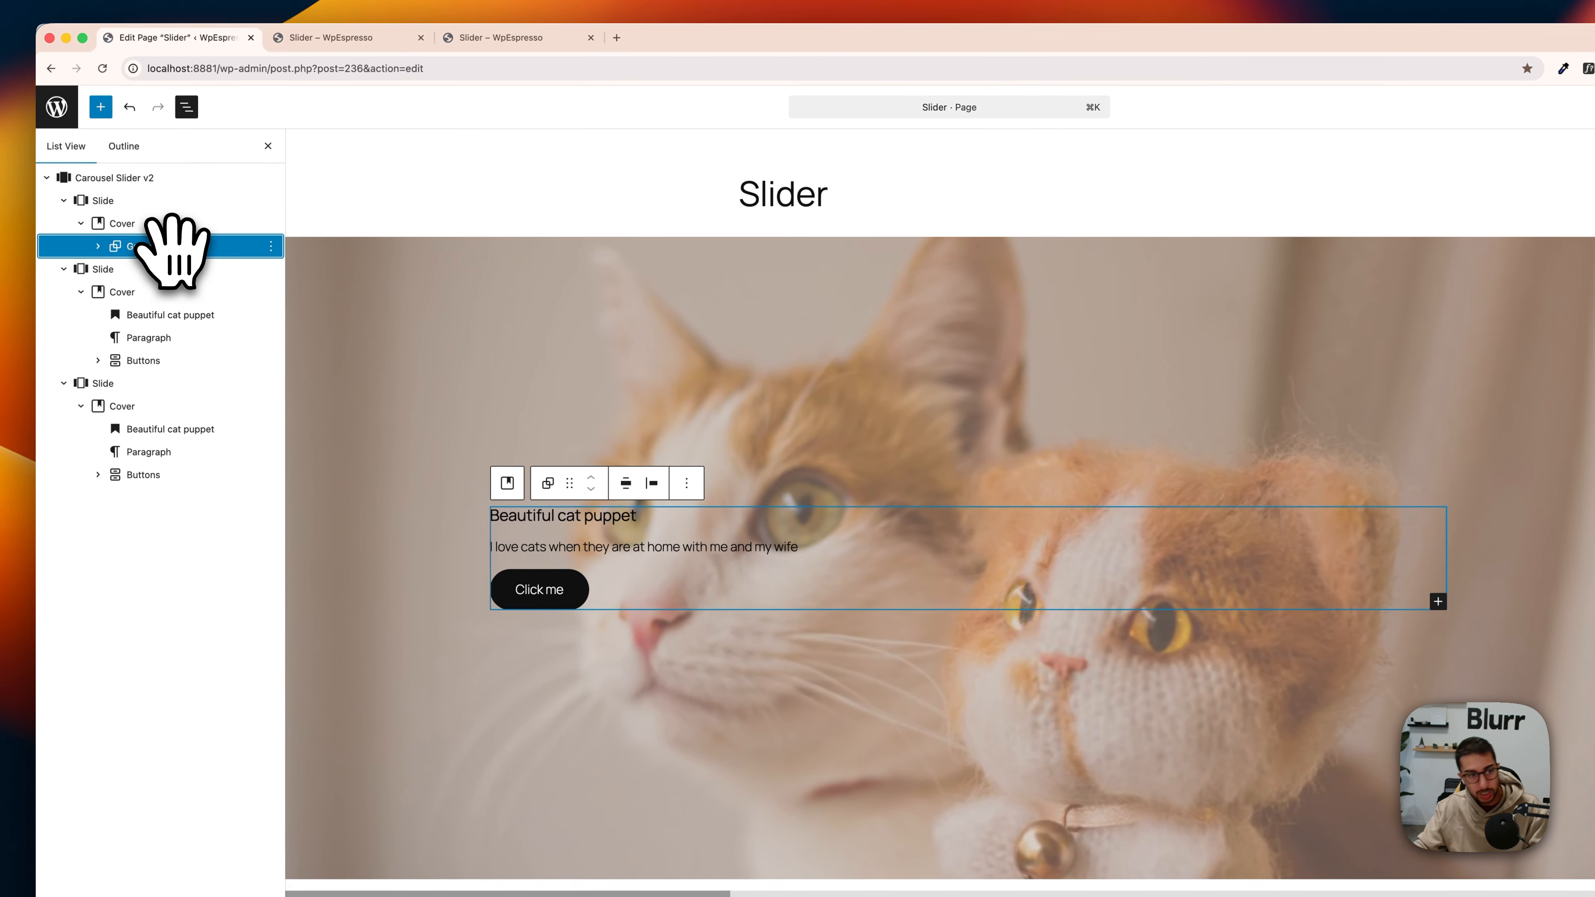
# Step: Copy the first slide's group and delete the heading, paragraph and buttons from the second slide's Cover
pyautogui.press('super+c')
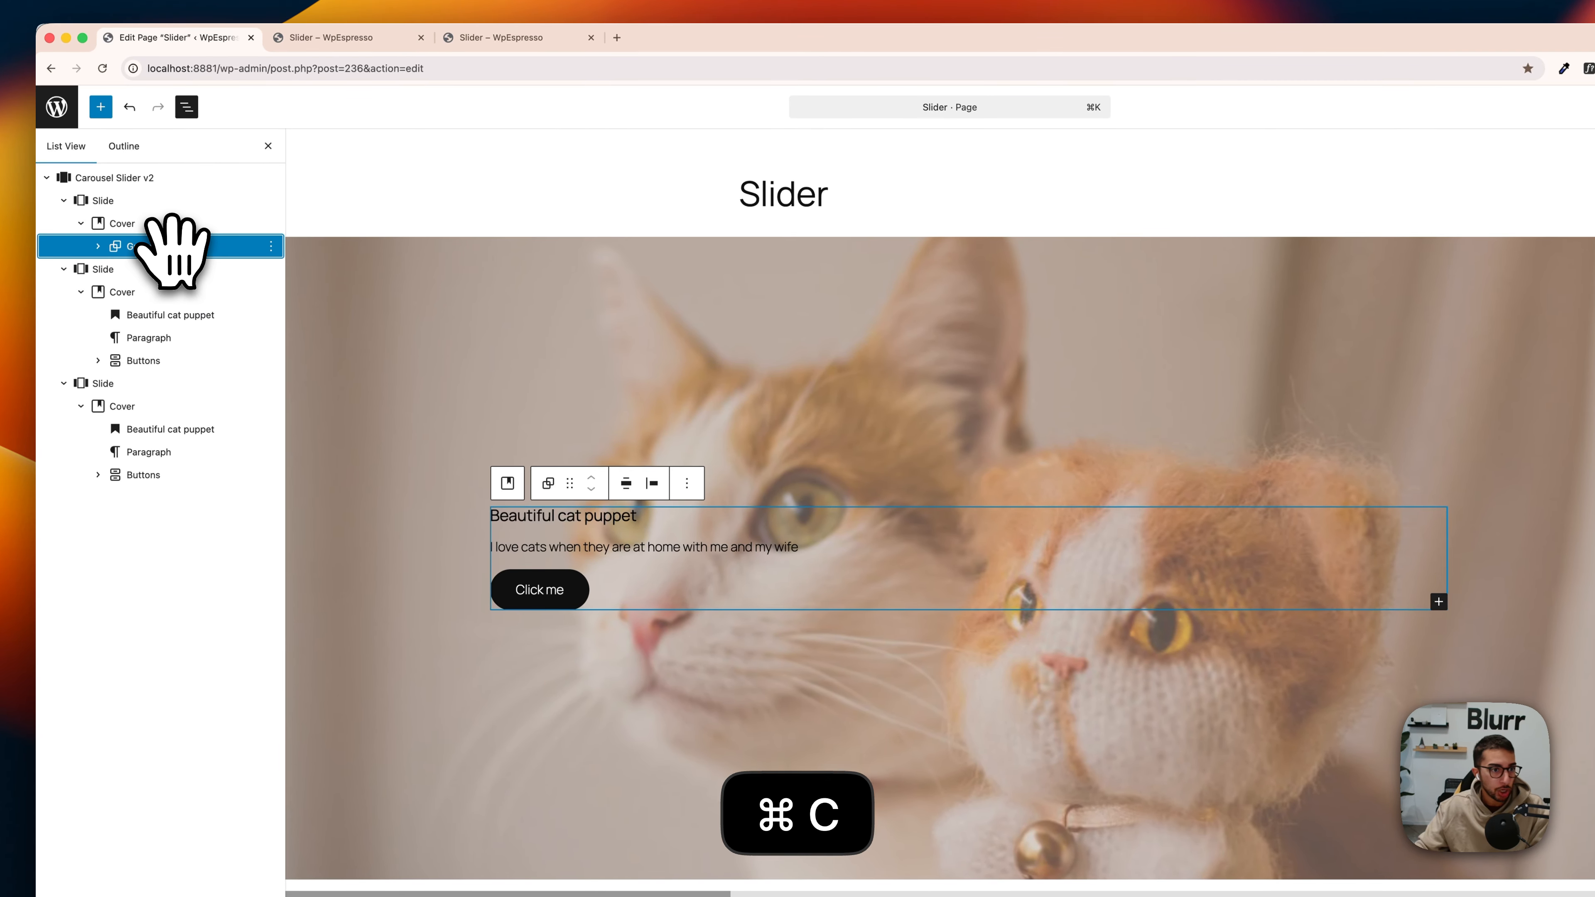
pyautogui.click(160, 317)
pyautogui.keyDown('shift'); pyautogui.click(148, 360); pyautogui.keyUp('shift')
pyautogui.press('BackSpace')
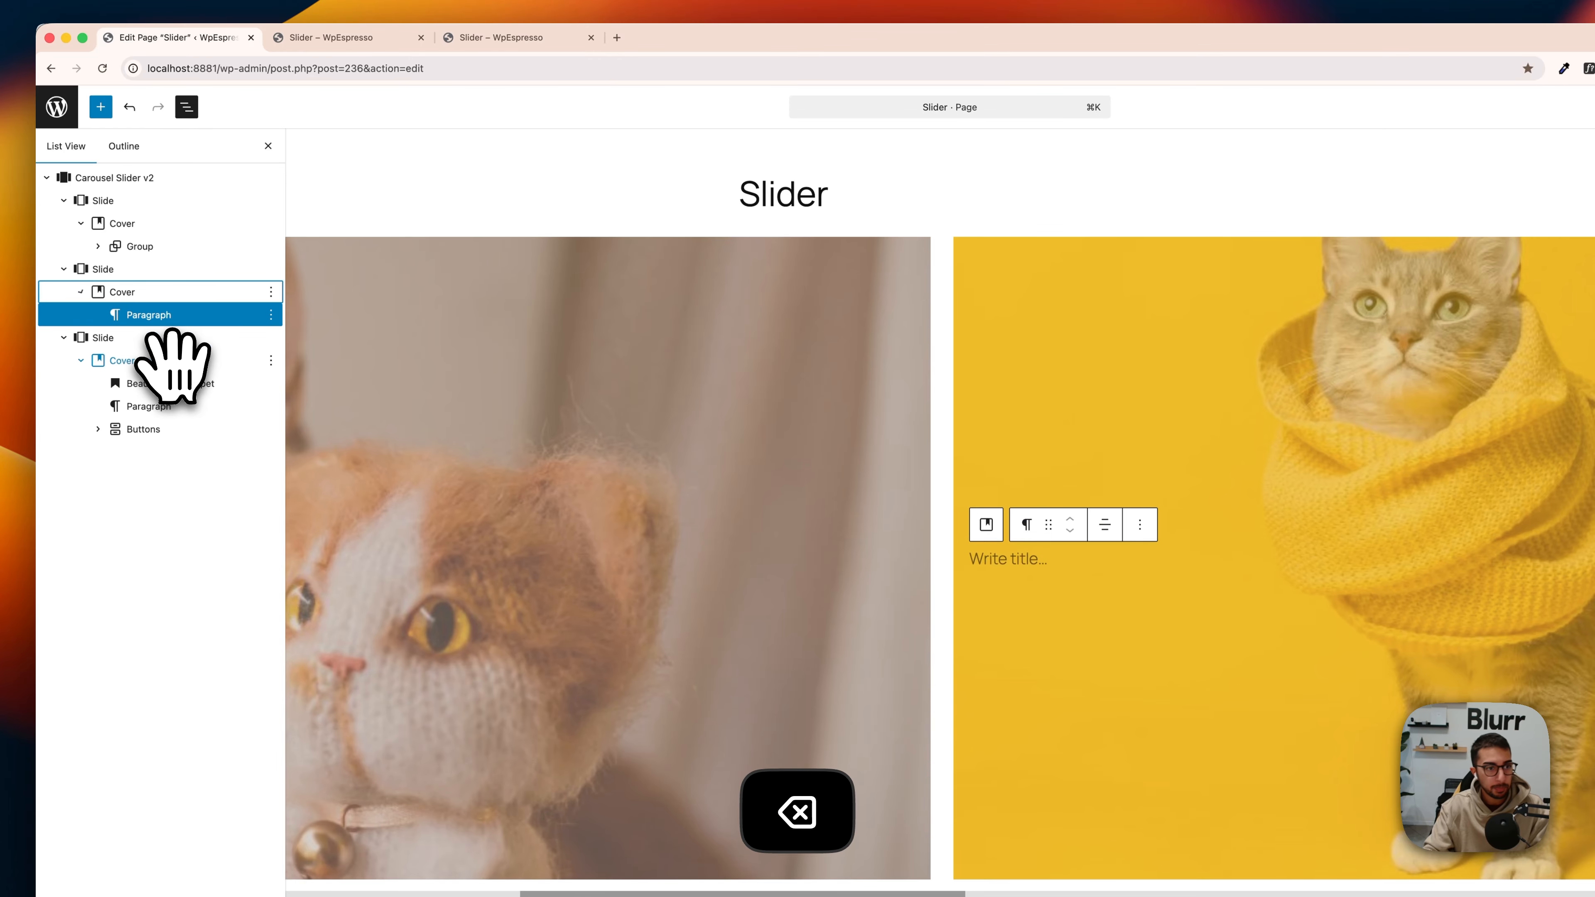
# Step: Try pasting the copied group into the second slide's Cover, and undo the paste
pyautogui.click(157, 292)
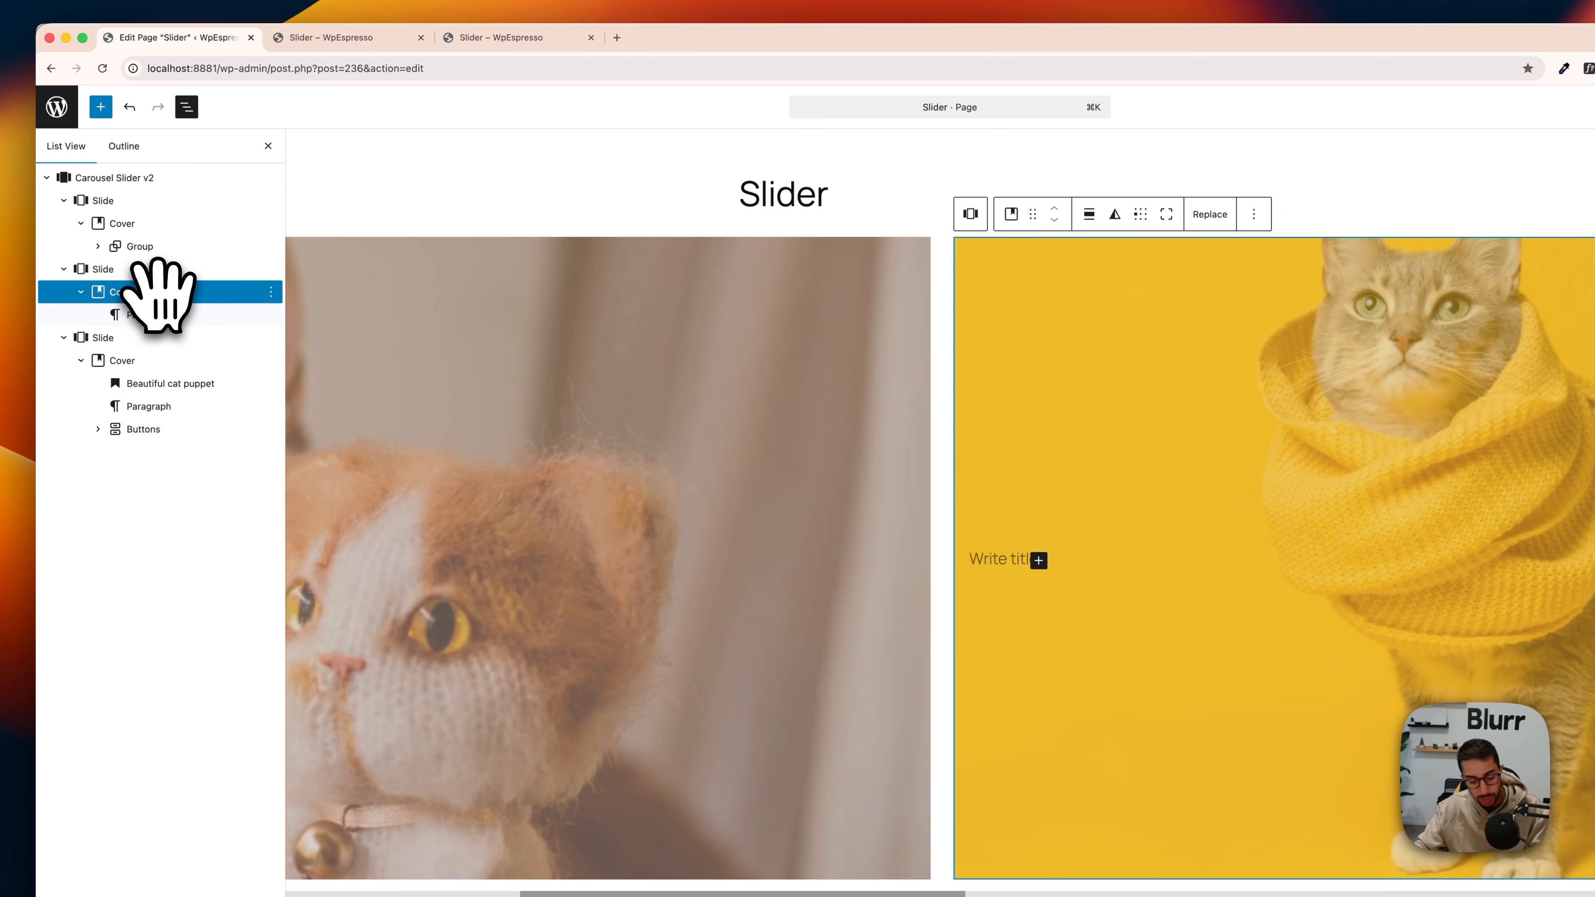
pyautogui.press('super+v')
pyautogui.press('super+z')
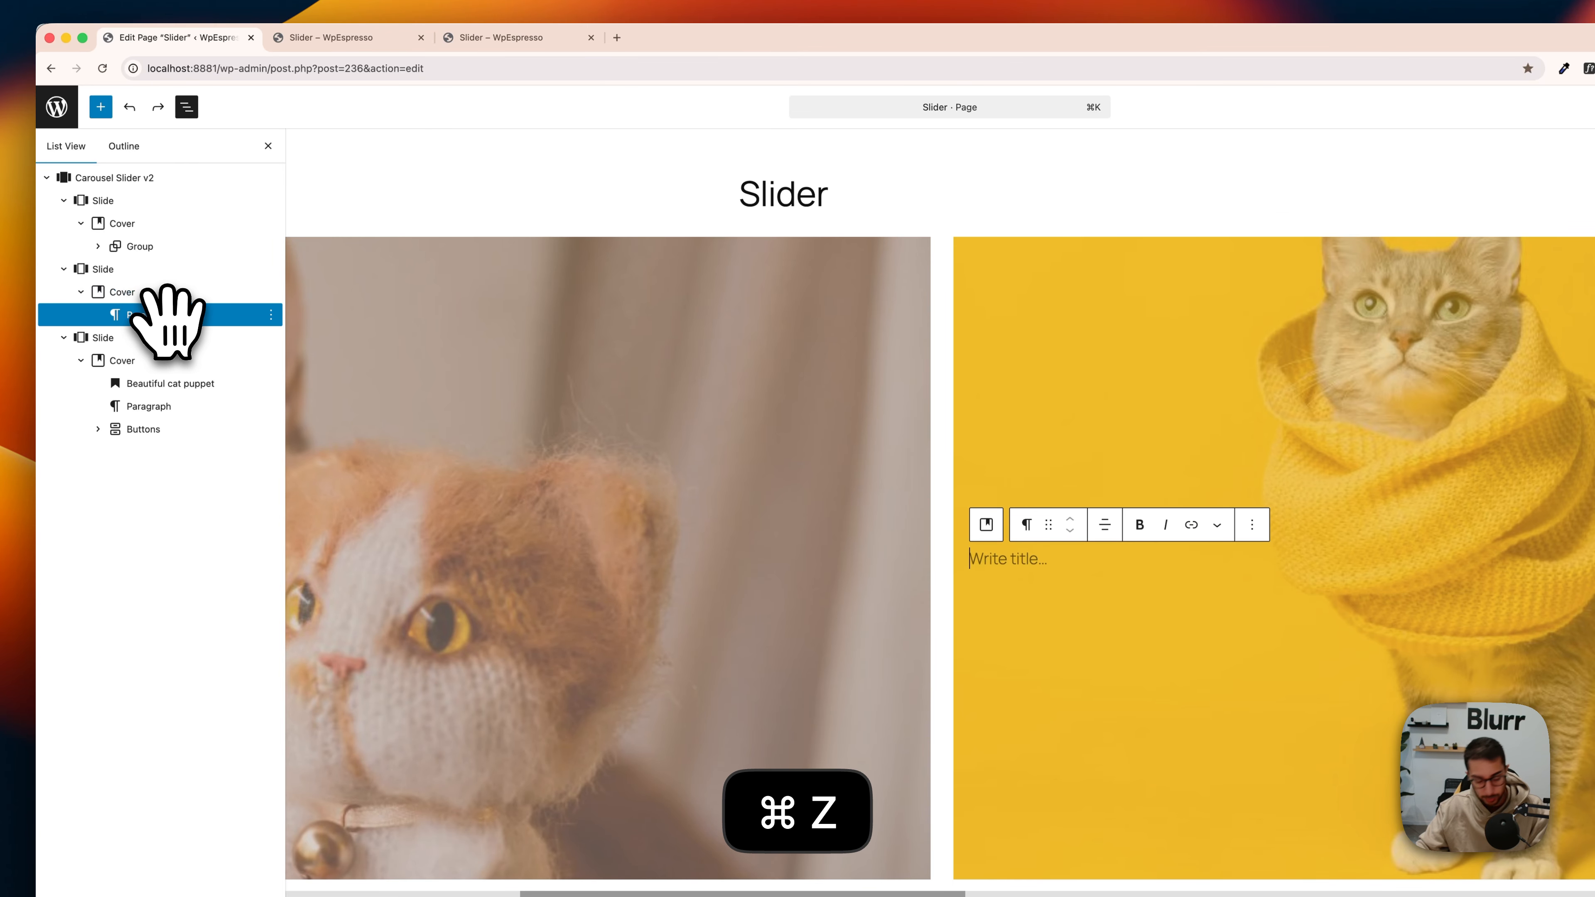
pyautogui.press('super+v')
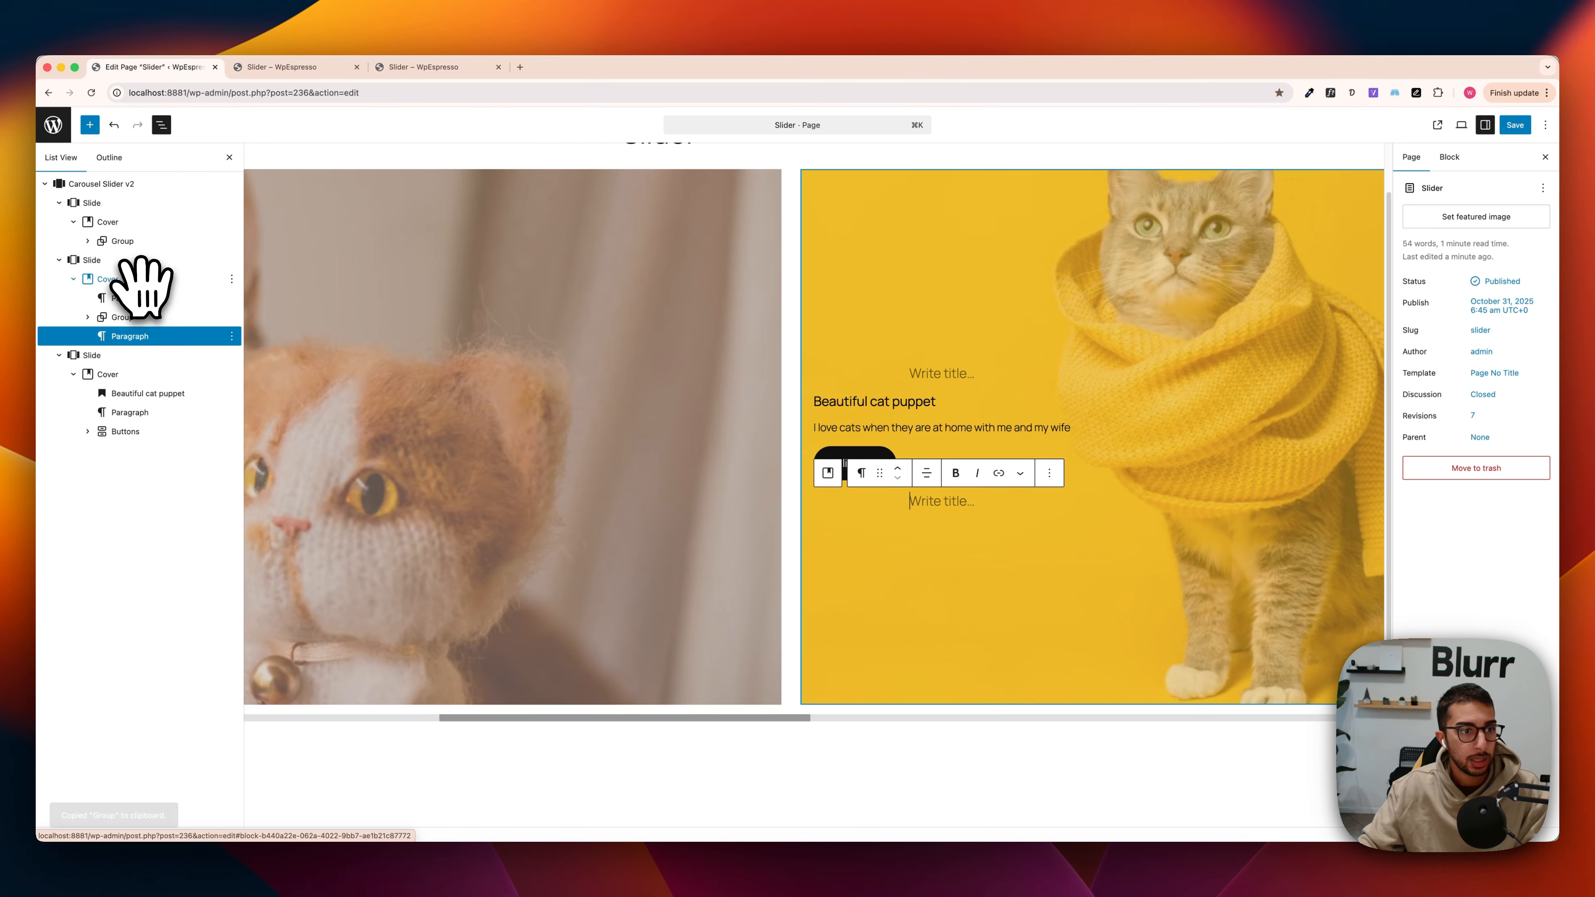
pyautogui.press('super+z')
pyautogui.press('super+z')
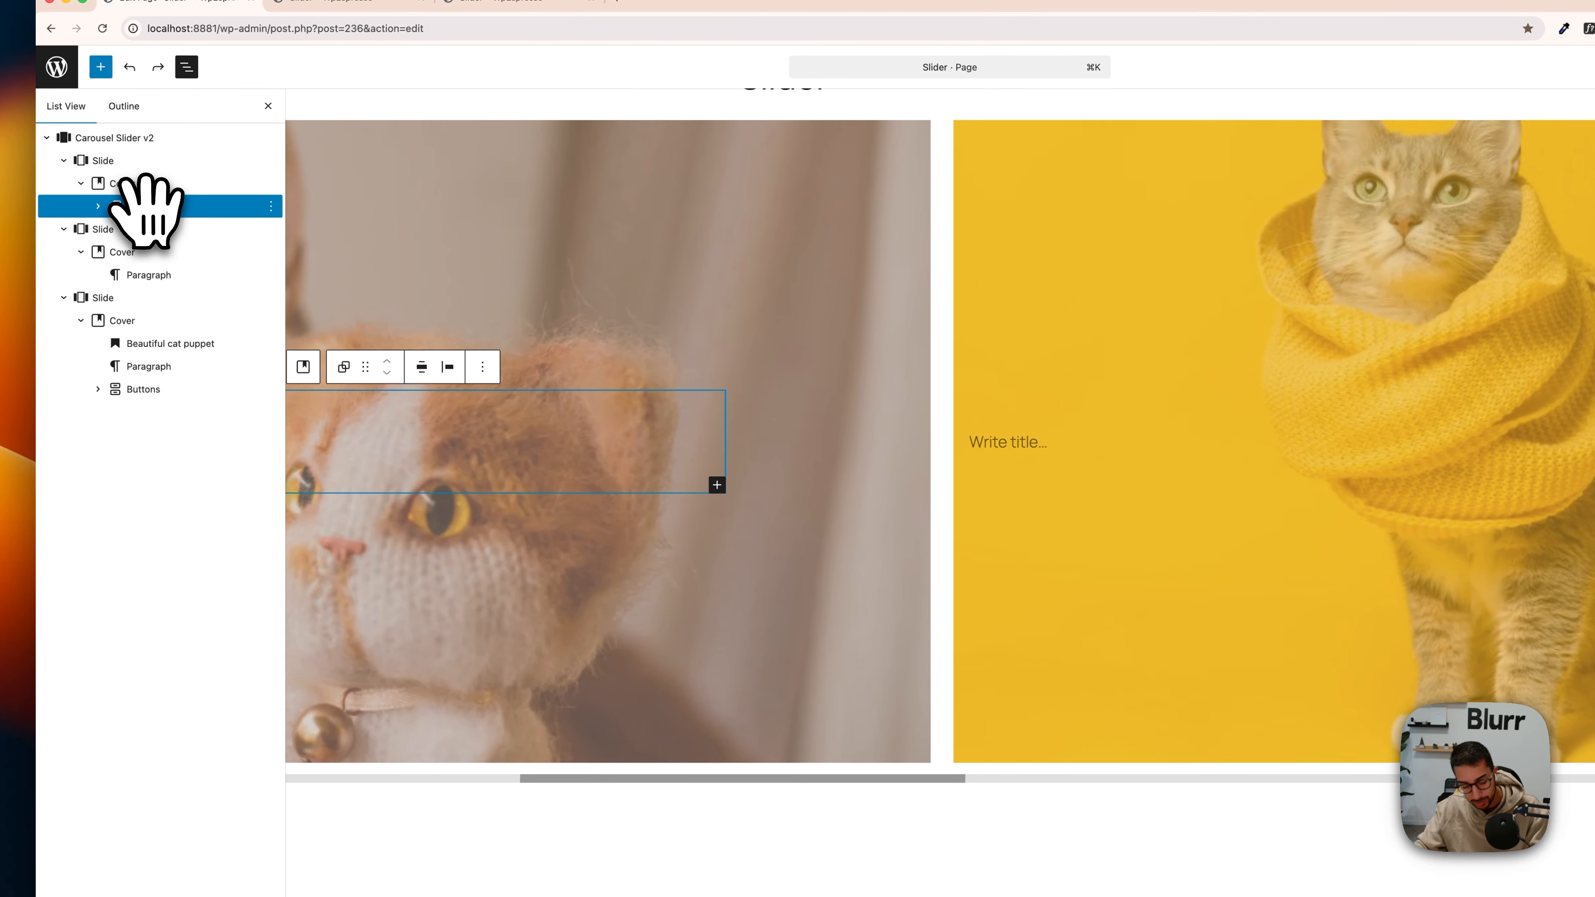
# Step: Duplicate the first slide's group, move the copy into the second slide's Cover and delete the empty paragraph there
pyautogui.press('super+shift+d')
pyautogui.moveTo(153, 232); pyautogui.dragTo(163, 281)
pyautogui.click(270, 297)
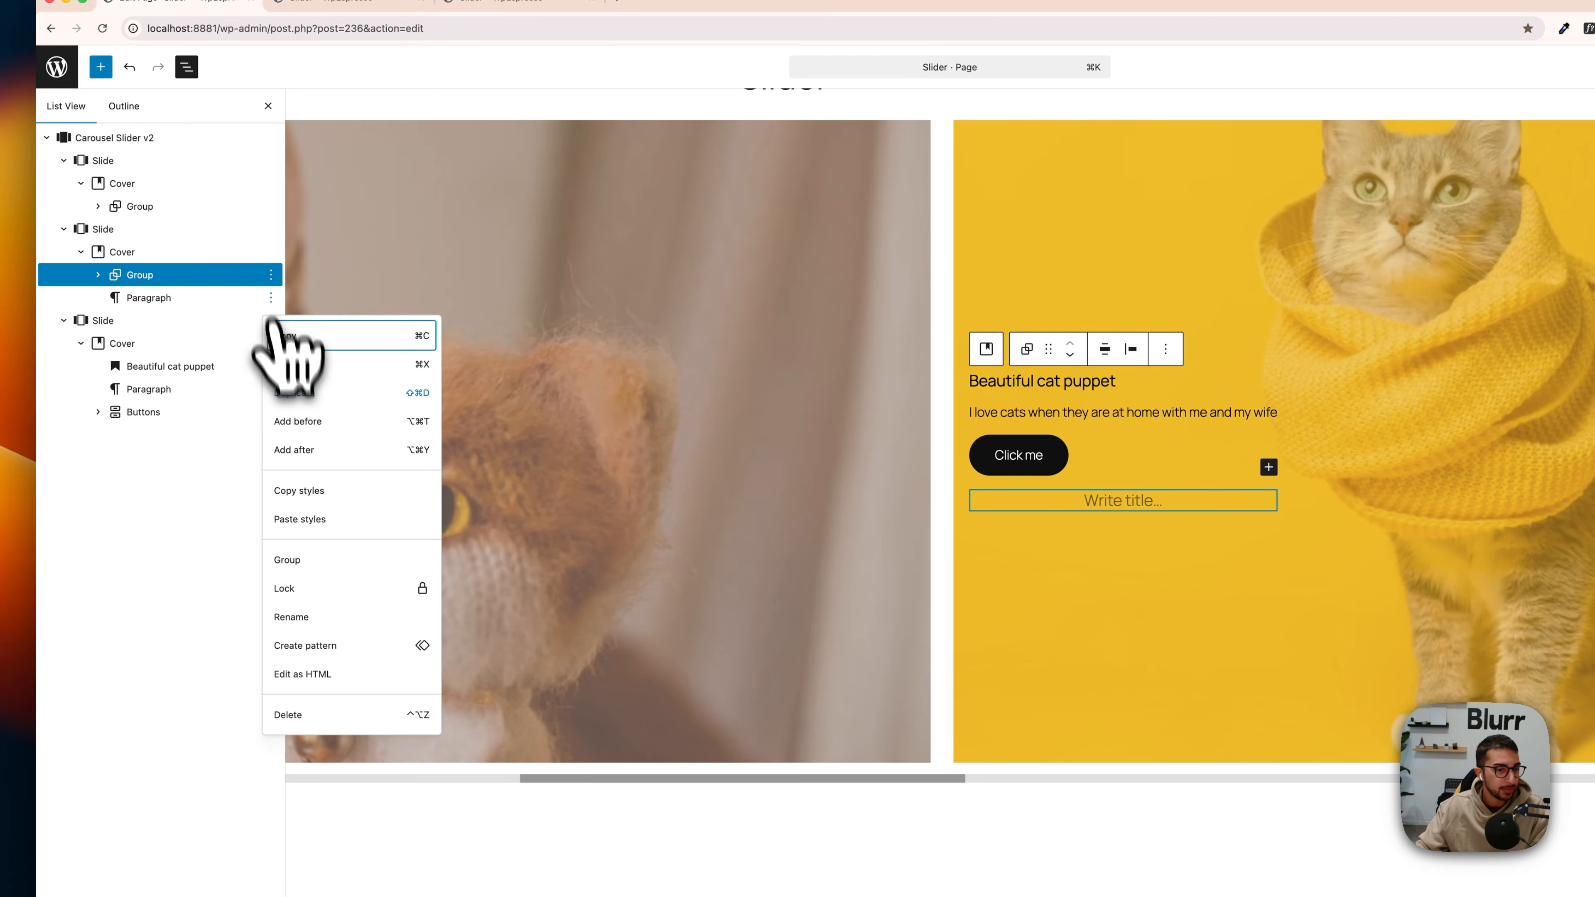
pyautogui.click(331, 712)
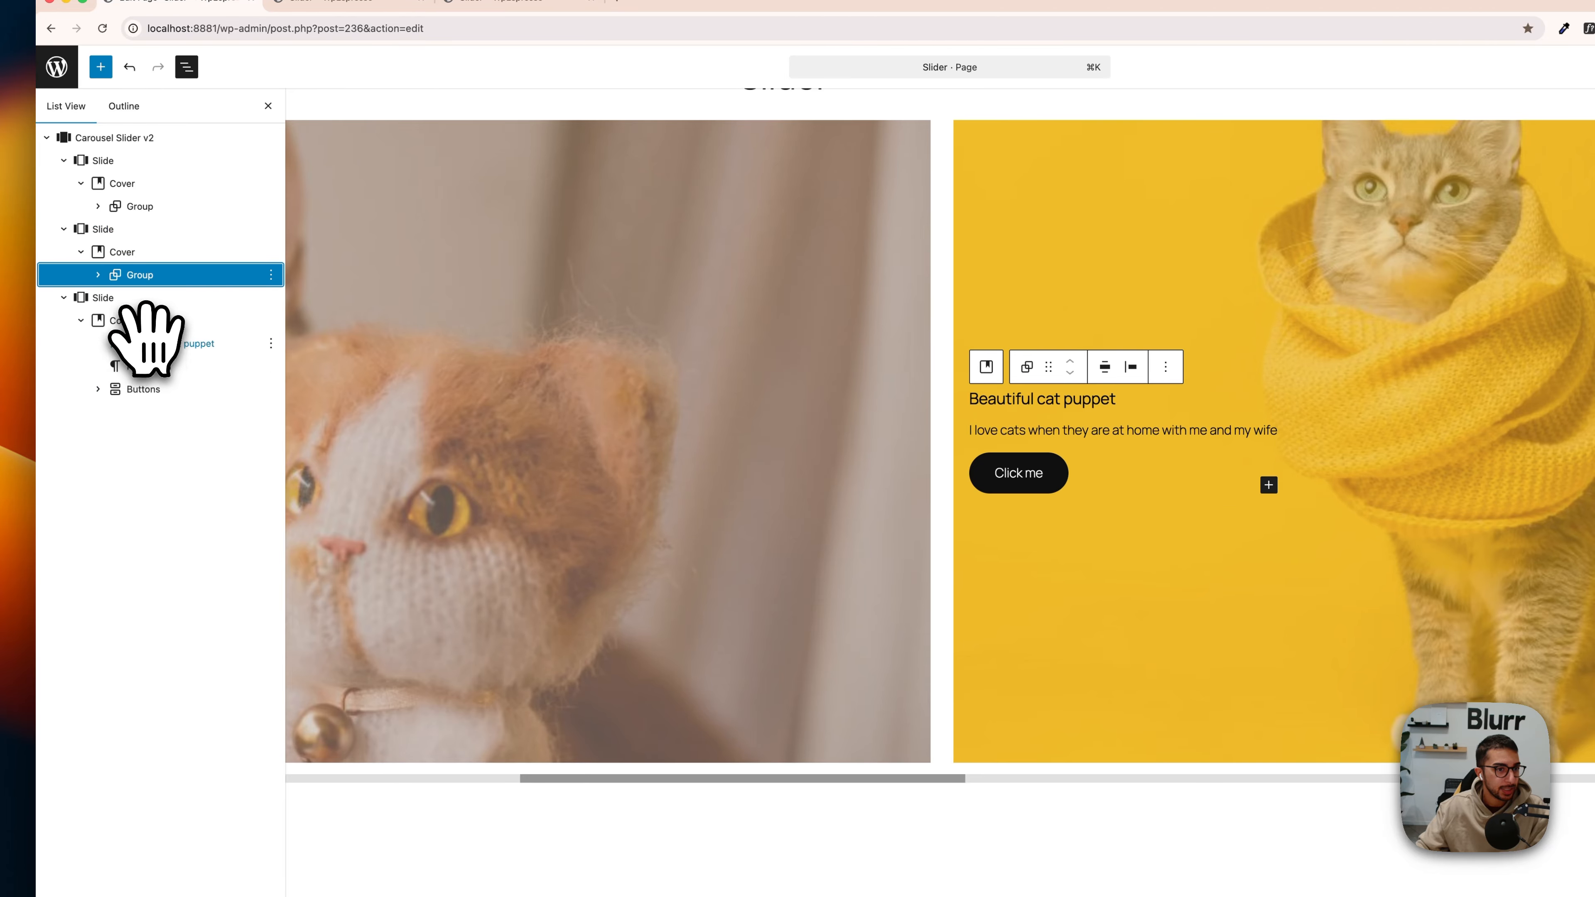
# Step: Duplicate the second slide's group, move the copy into the third slide's Cover and delete the loose heading, paragraph and buttons there
pyautogui.press('super+shift+d')
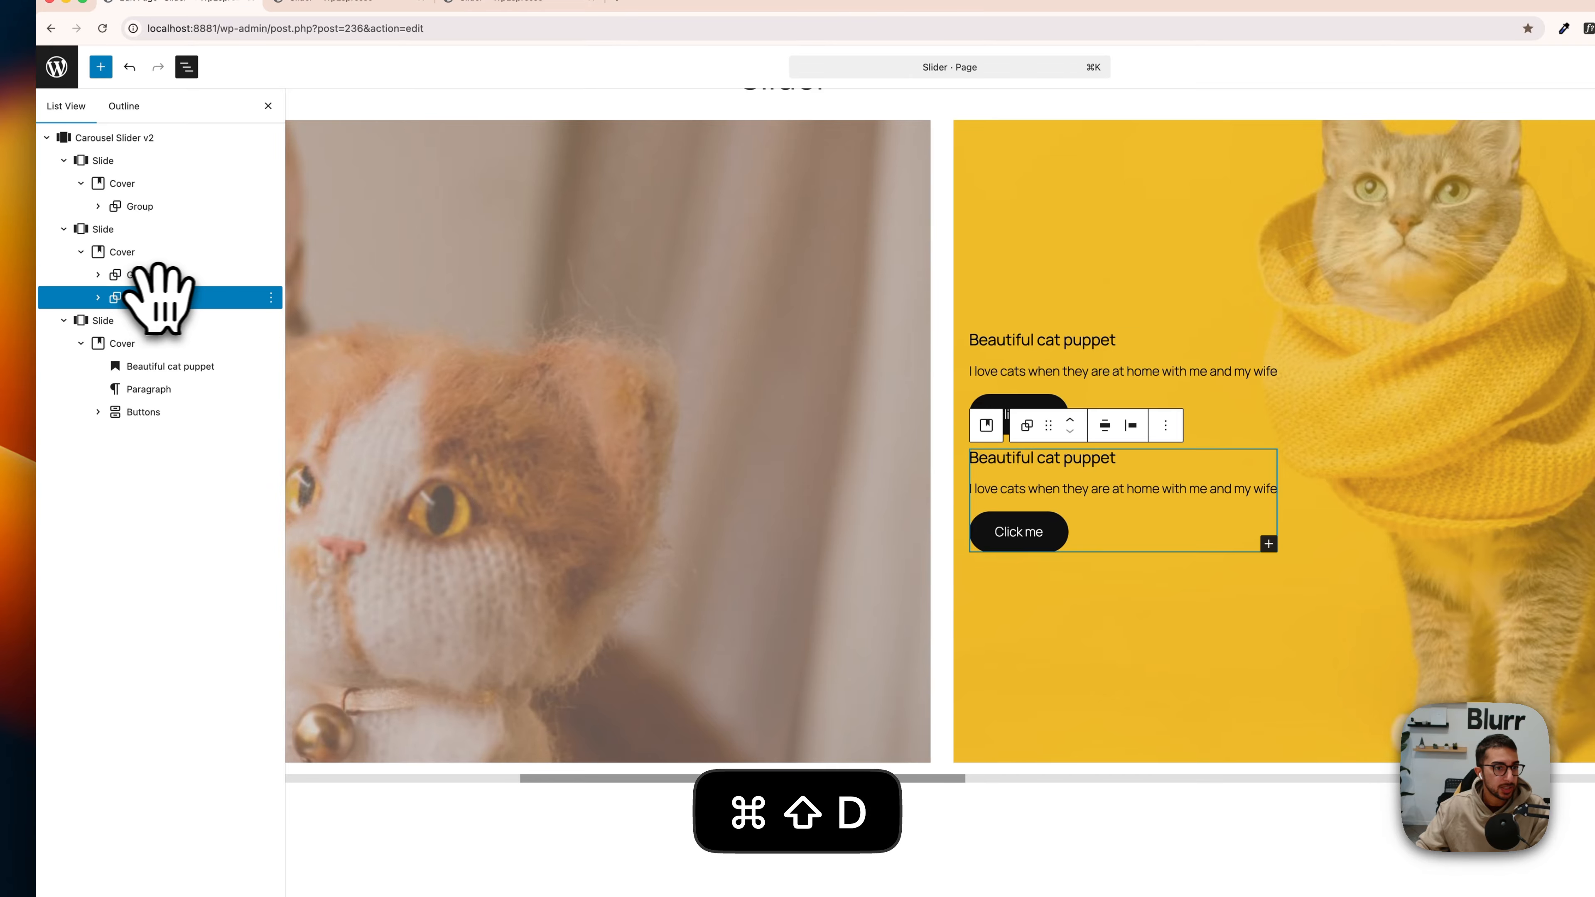
pyautogui.moveTo(161, 302); pyautogui.dragTo(206, 355)
pyautogui.click(210, 366)
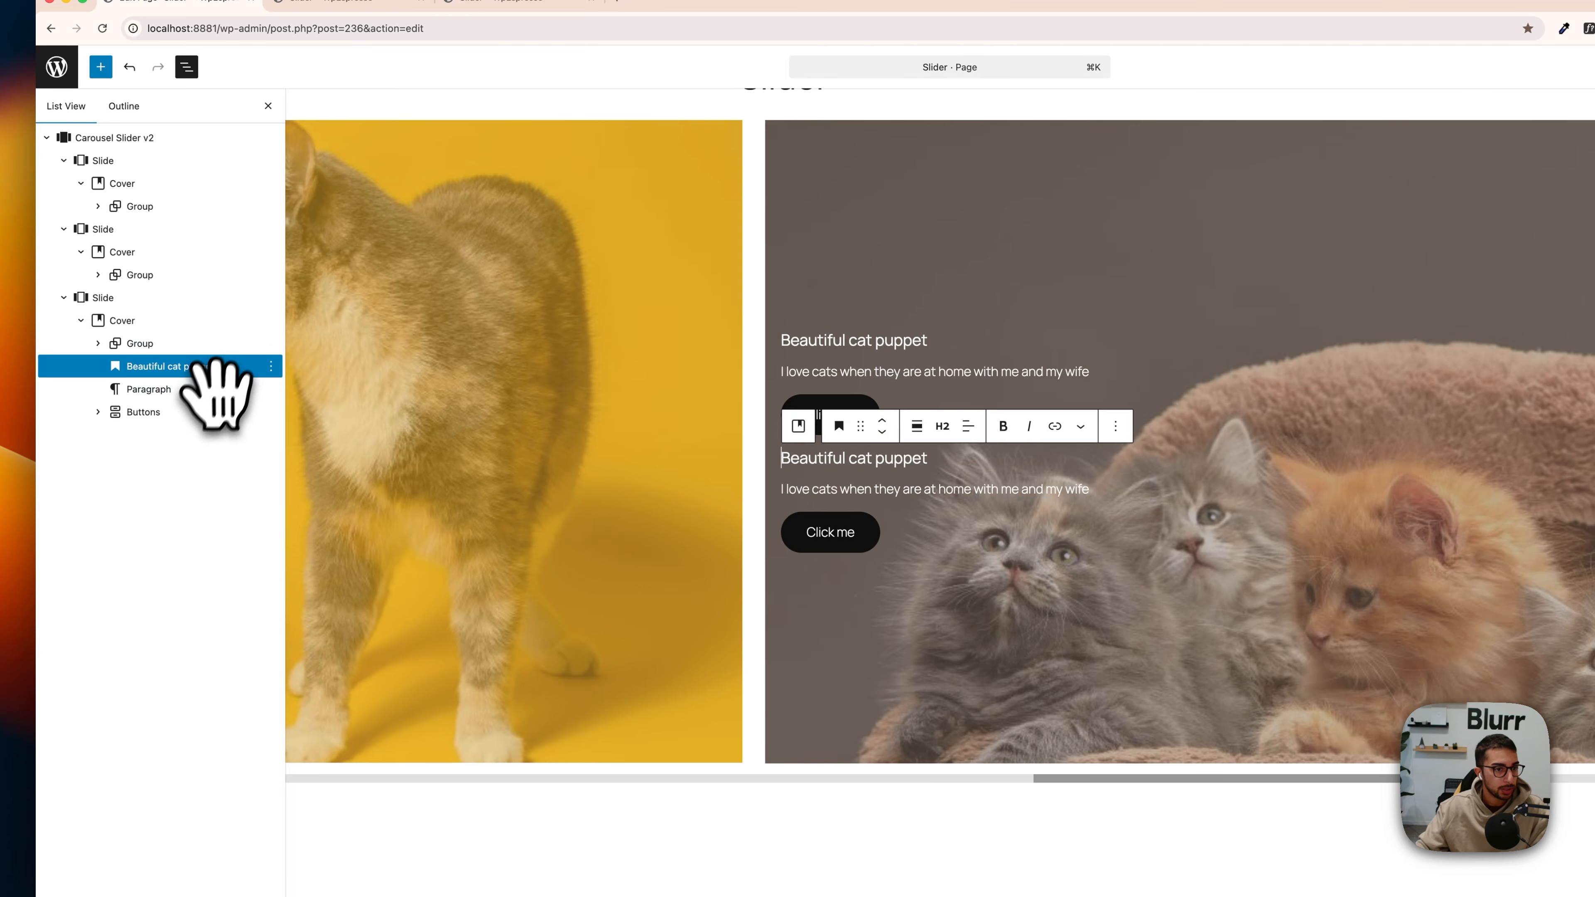
pyautogui.keyDown('shift'); pyautogui.click(210, 412); pyautogui.keyUp('shift')
pyautogui.press('BackSpace')
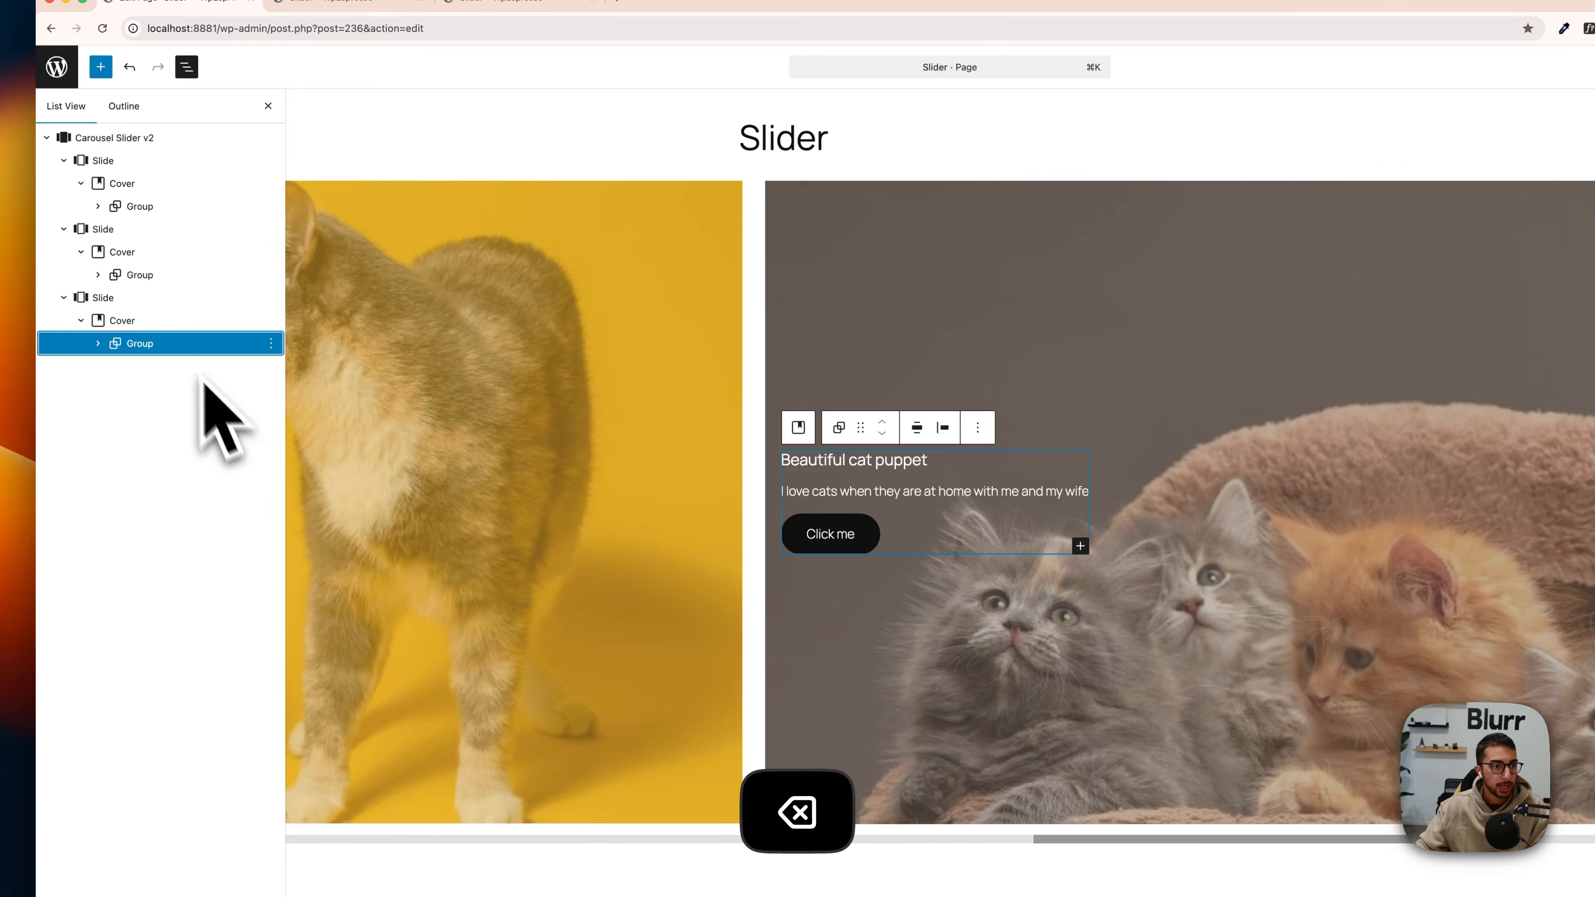
# Step: Return to the first slide's Cover, save the page and open its published version
pyautogui.click(157, 251)
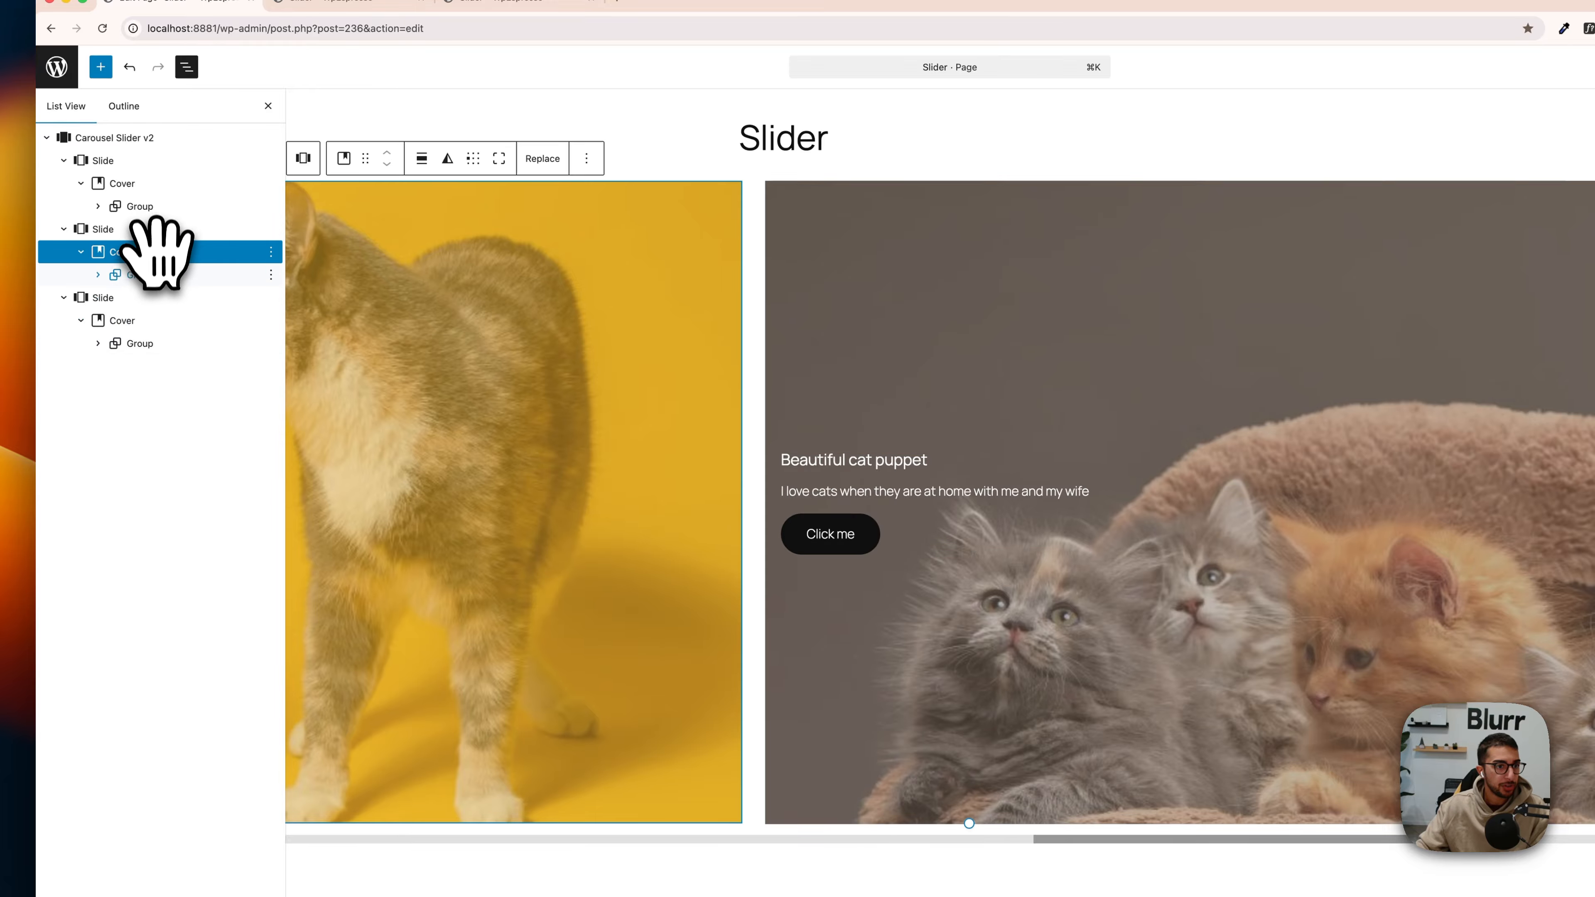
pyautogui.click(152, 207)
pyautogui.click(151, 184)
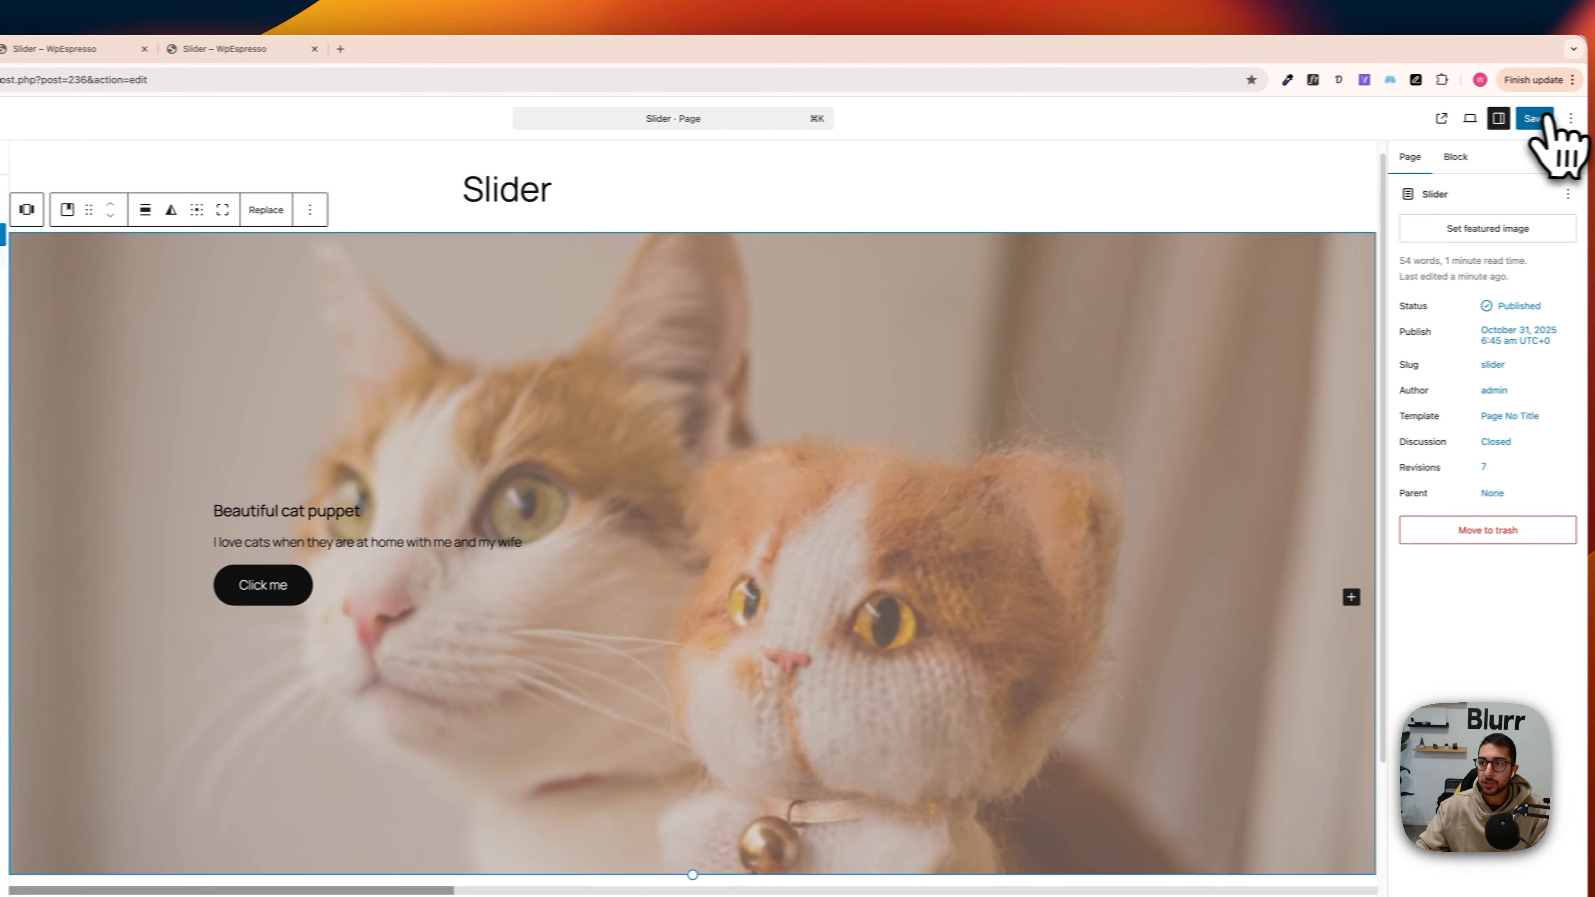
pyautogui.click(1441, 118)
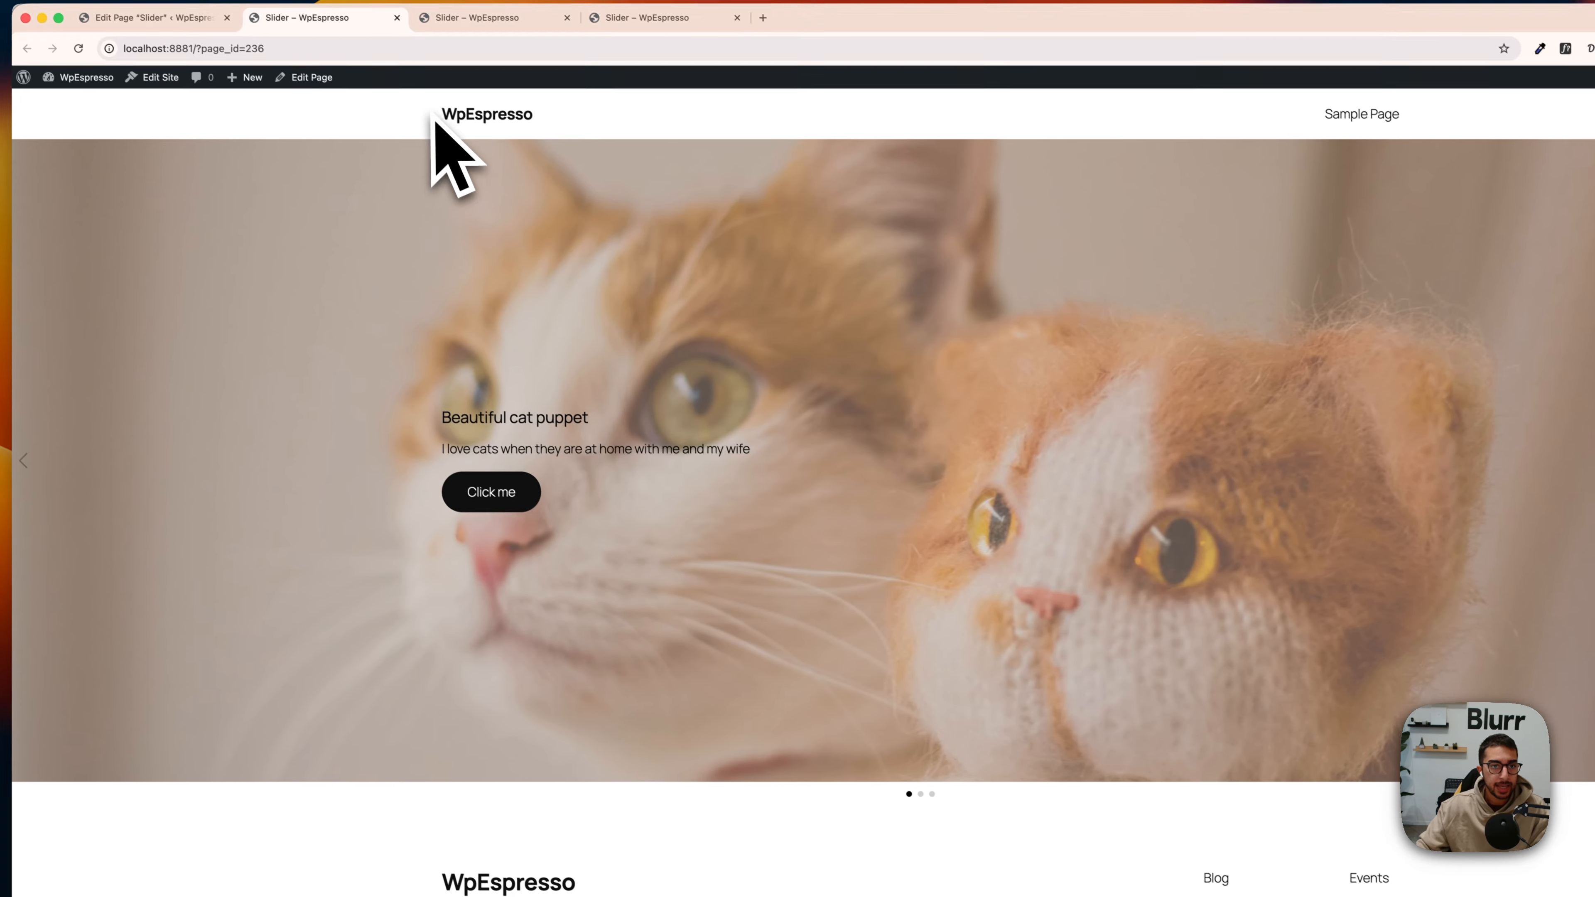
# Step: Check on the published page how each slide's text and button line up with the site header's content width
pyautogui.moveTo(382, 73); pyautogui.dragTo(507, 312)
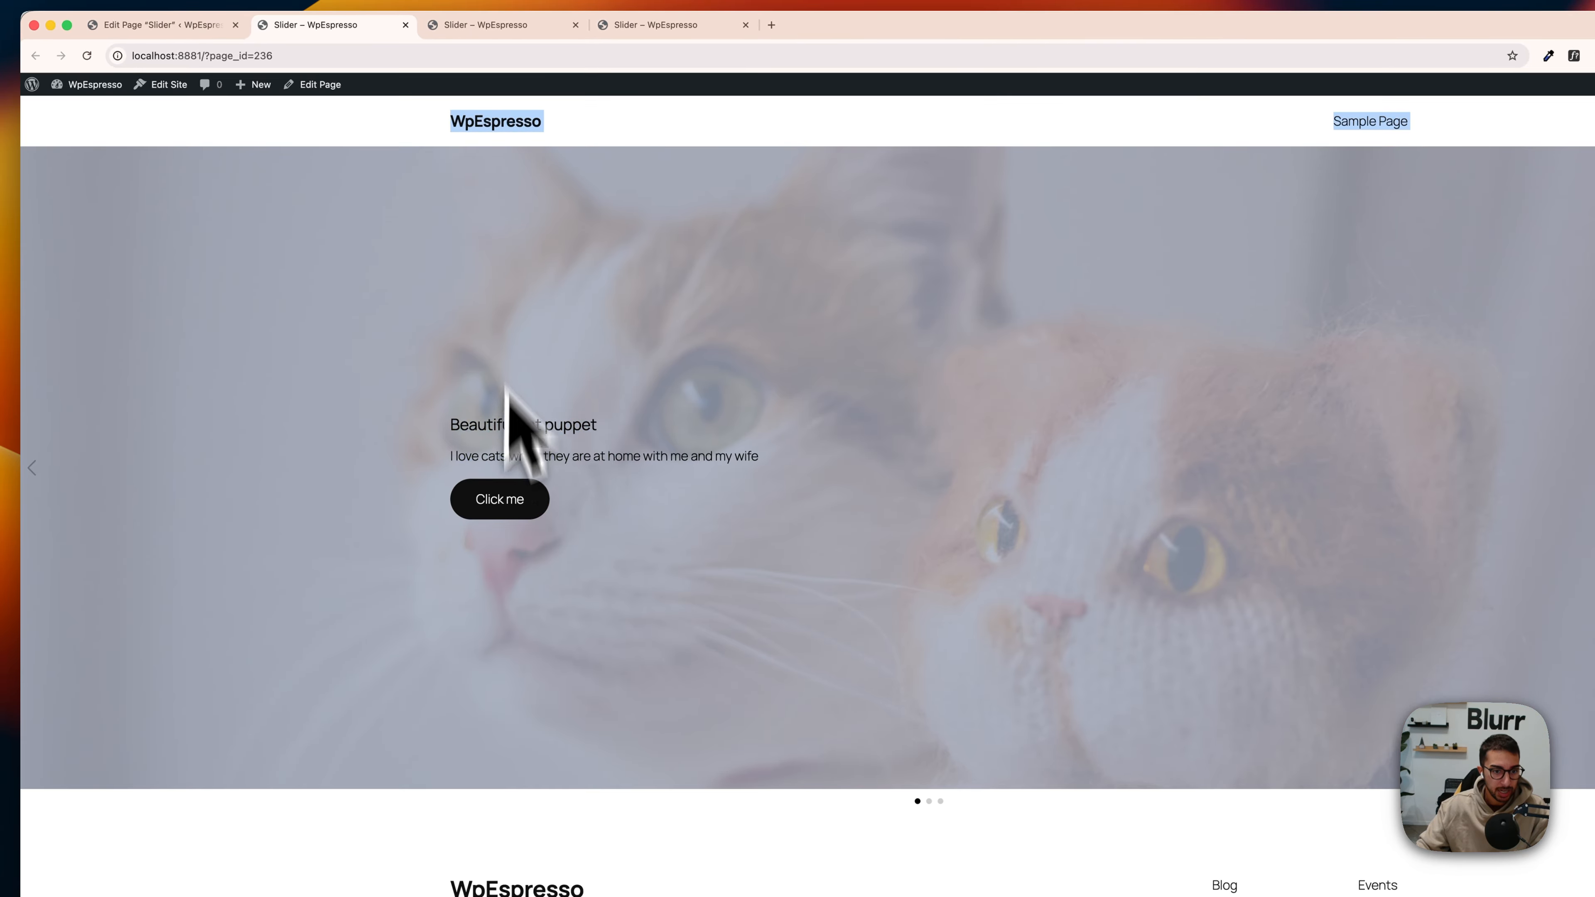
pyautogui.scroll(-3, 502, 628)
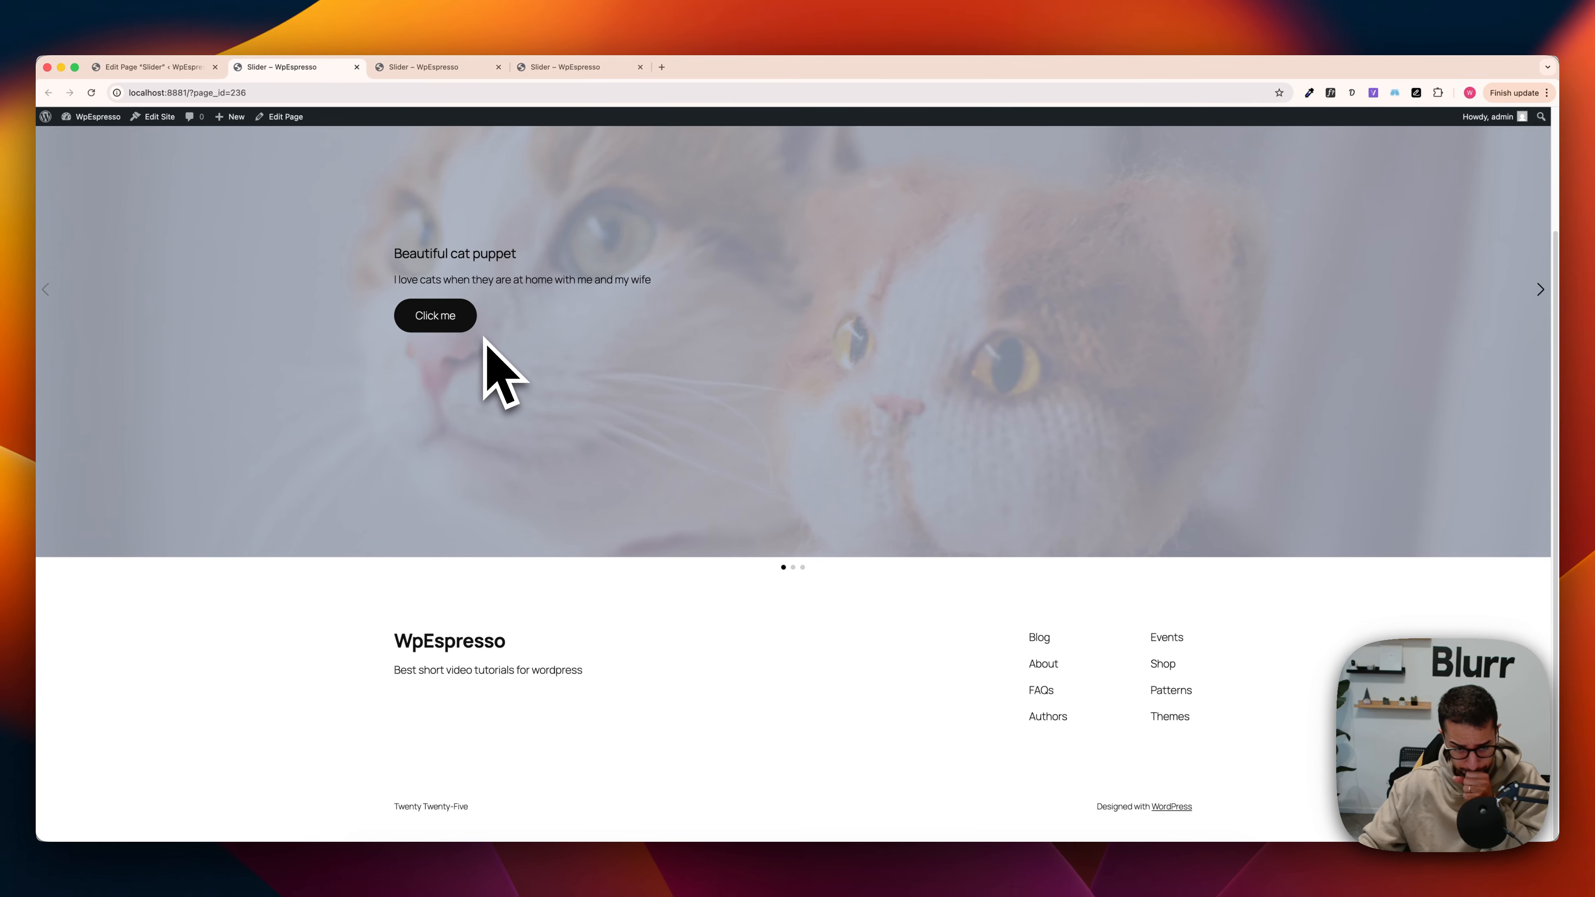
pyautogui.click(645, 628)
pyautogui.scroll(3, 646, 629)
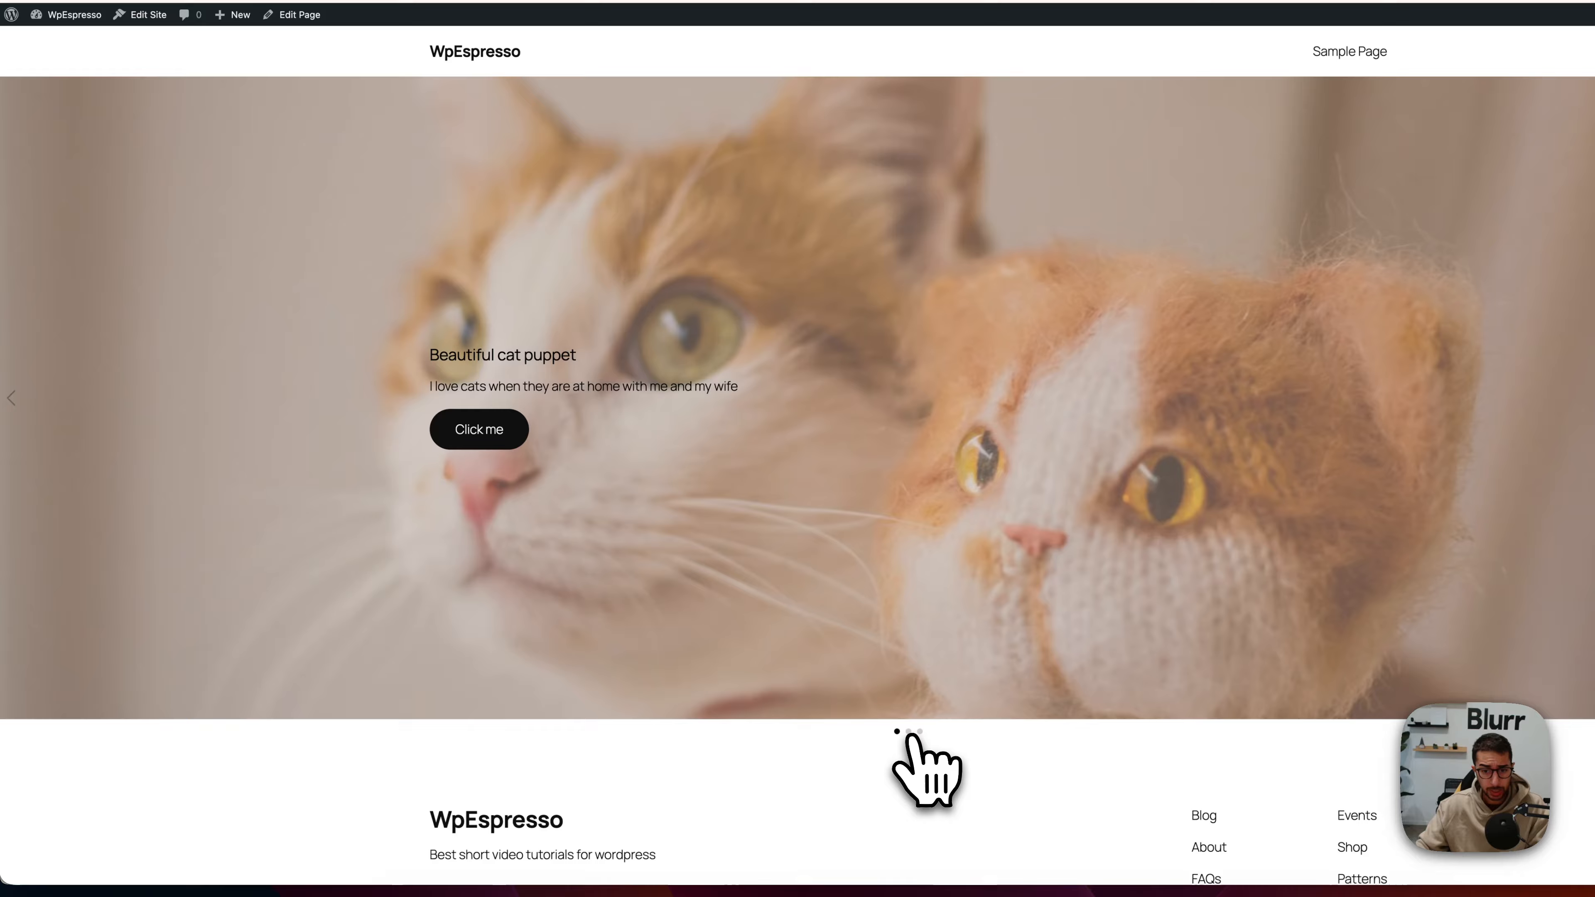
pyautogui.click(909, 732)
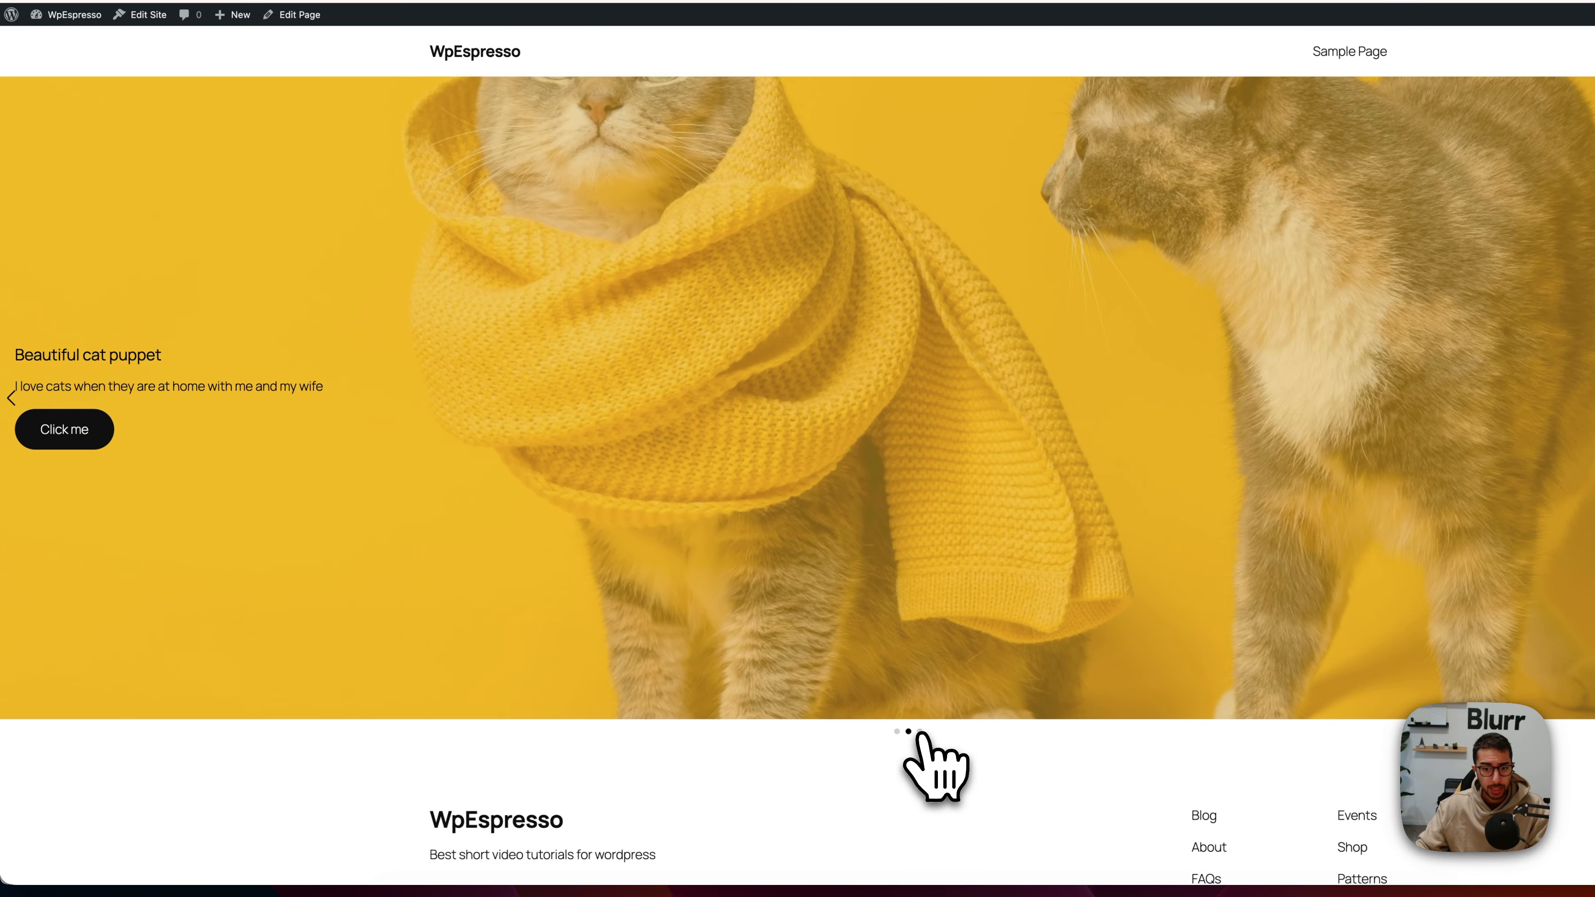
pyautogui.click(920, 732)
pyautogui.click(908, 732)
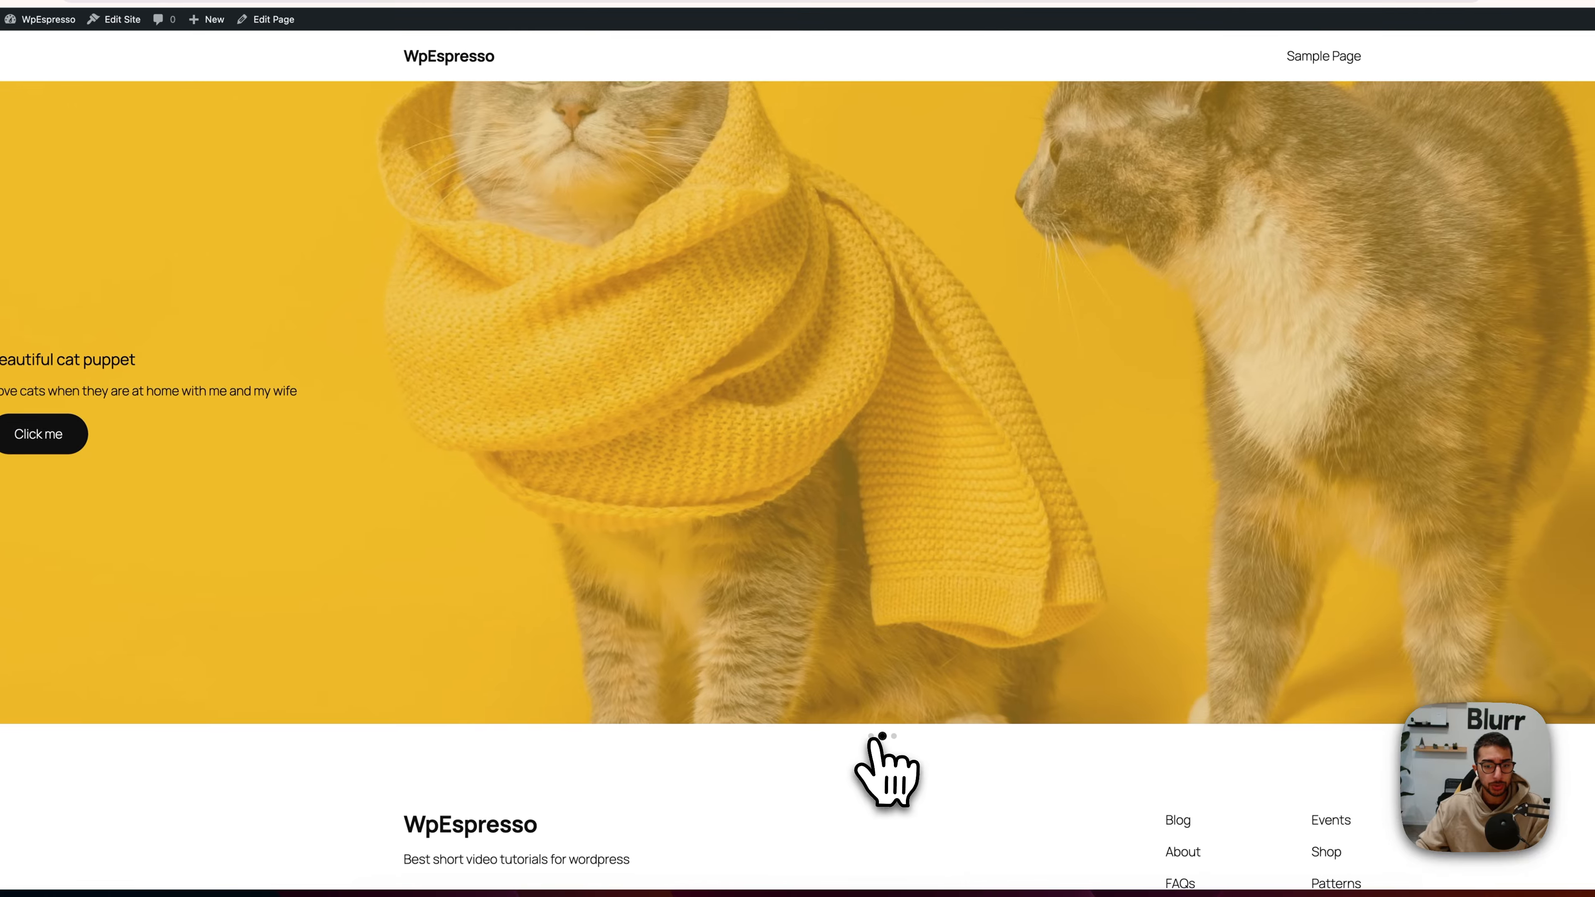
pyautogui.click(871, 735)
# Step: Back in the page editor, set the content position of the second slide's Cover to the center
pyautogui.hotkey('ctrl', 'shift', 'Tab')
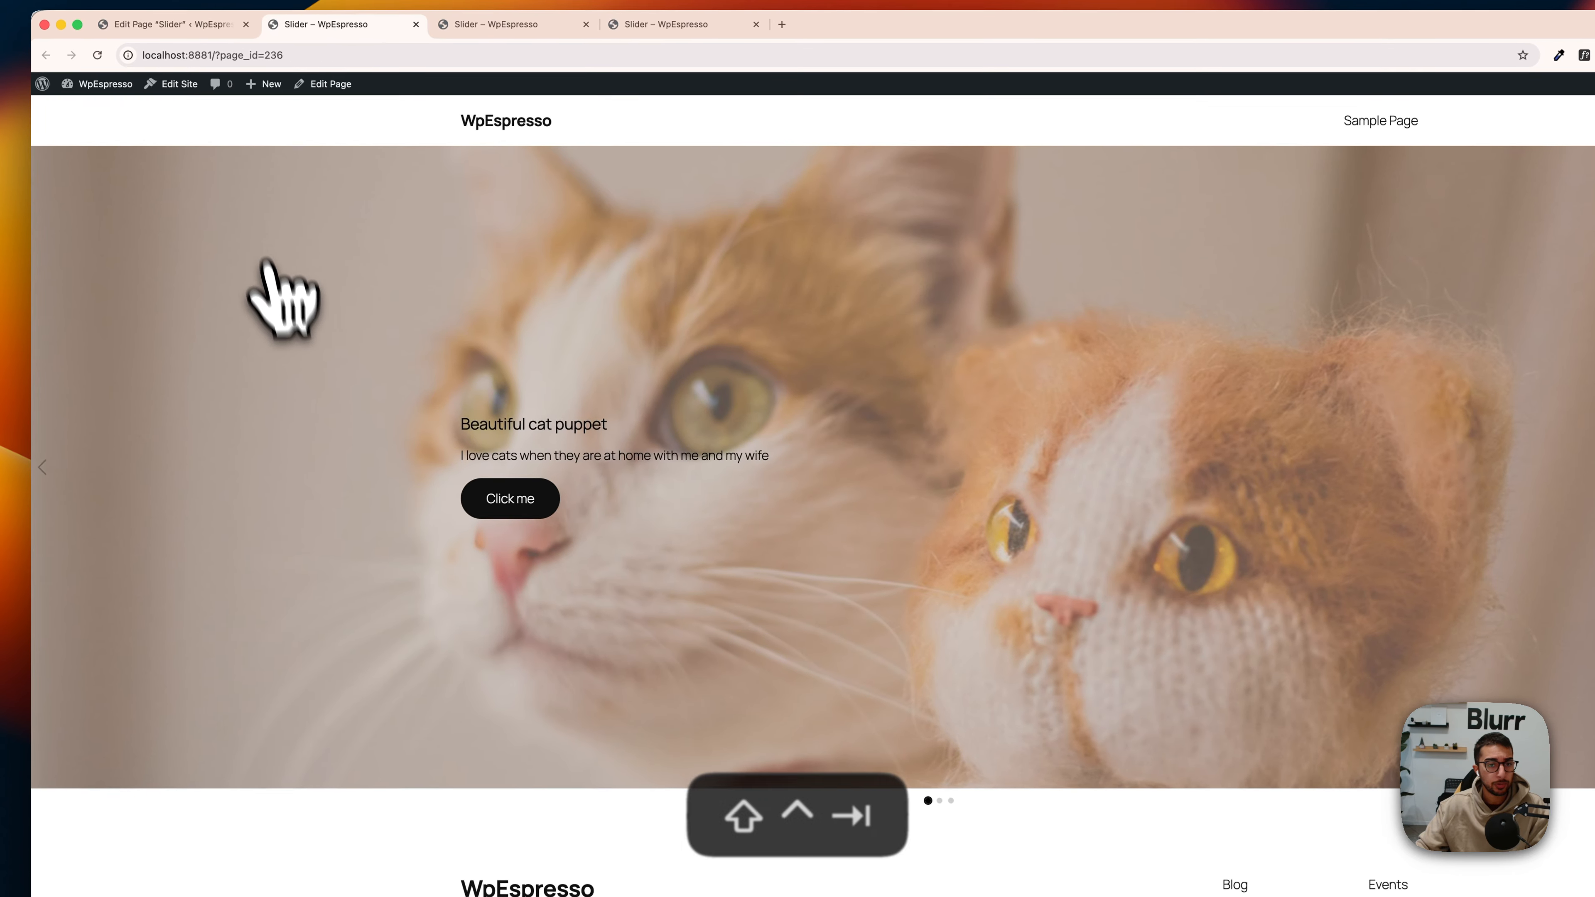
pyautogui.click(151, 302)
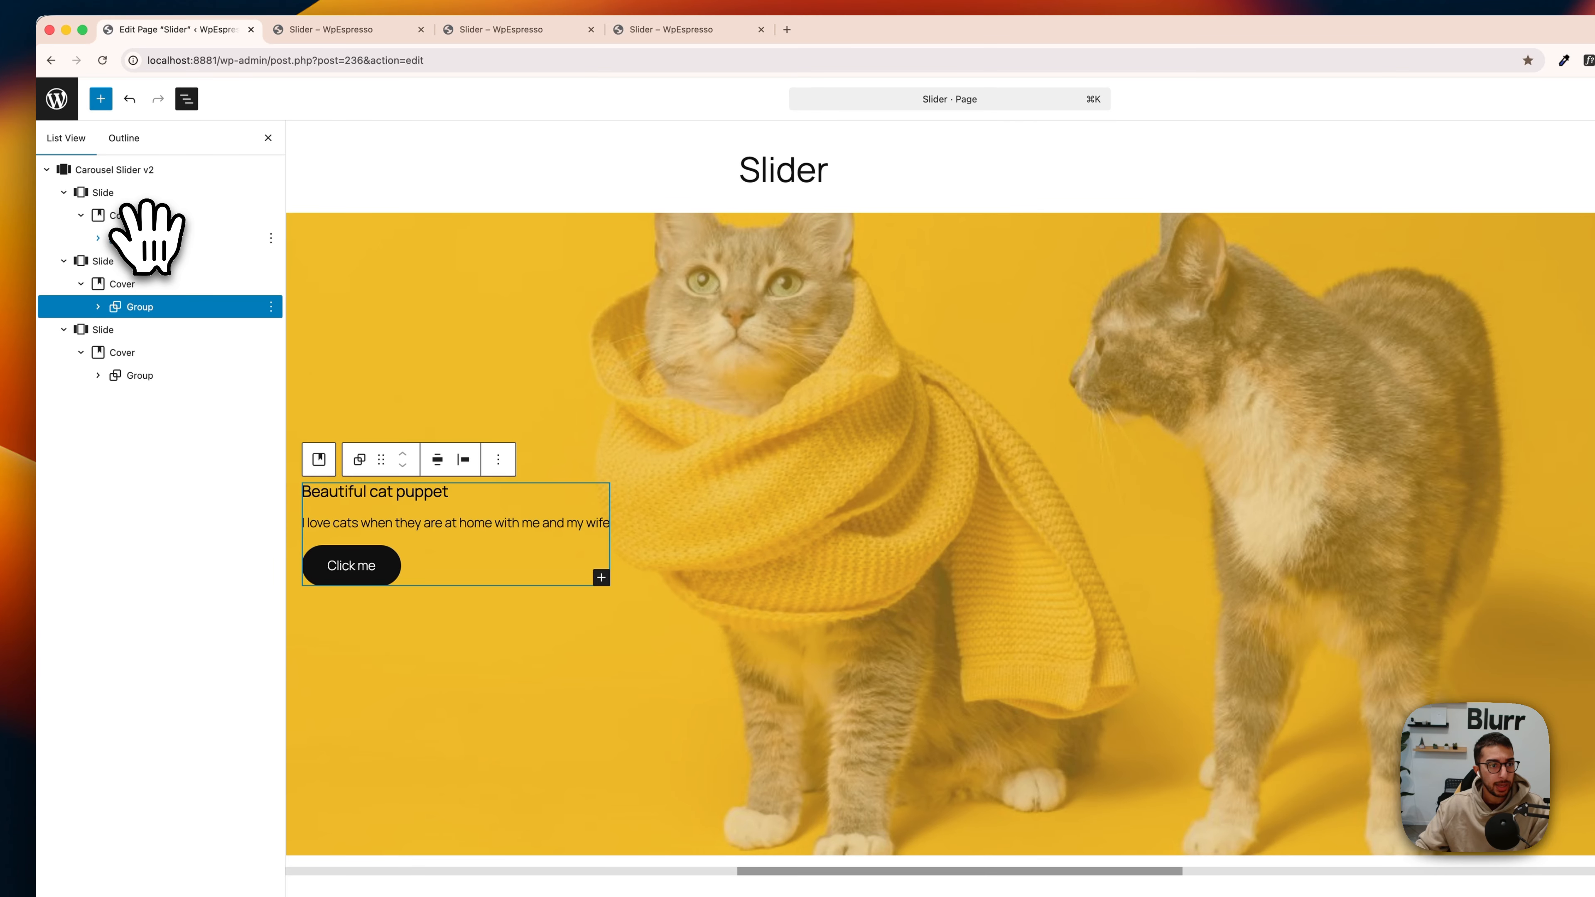
pyautogui.click(135, 284)
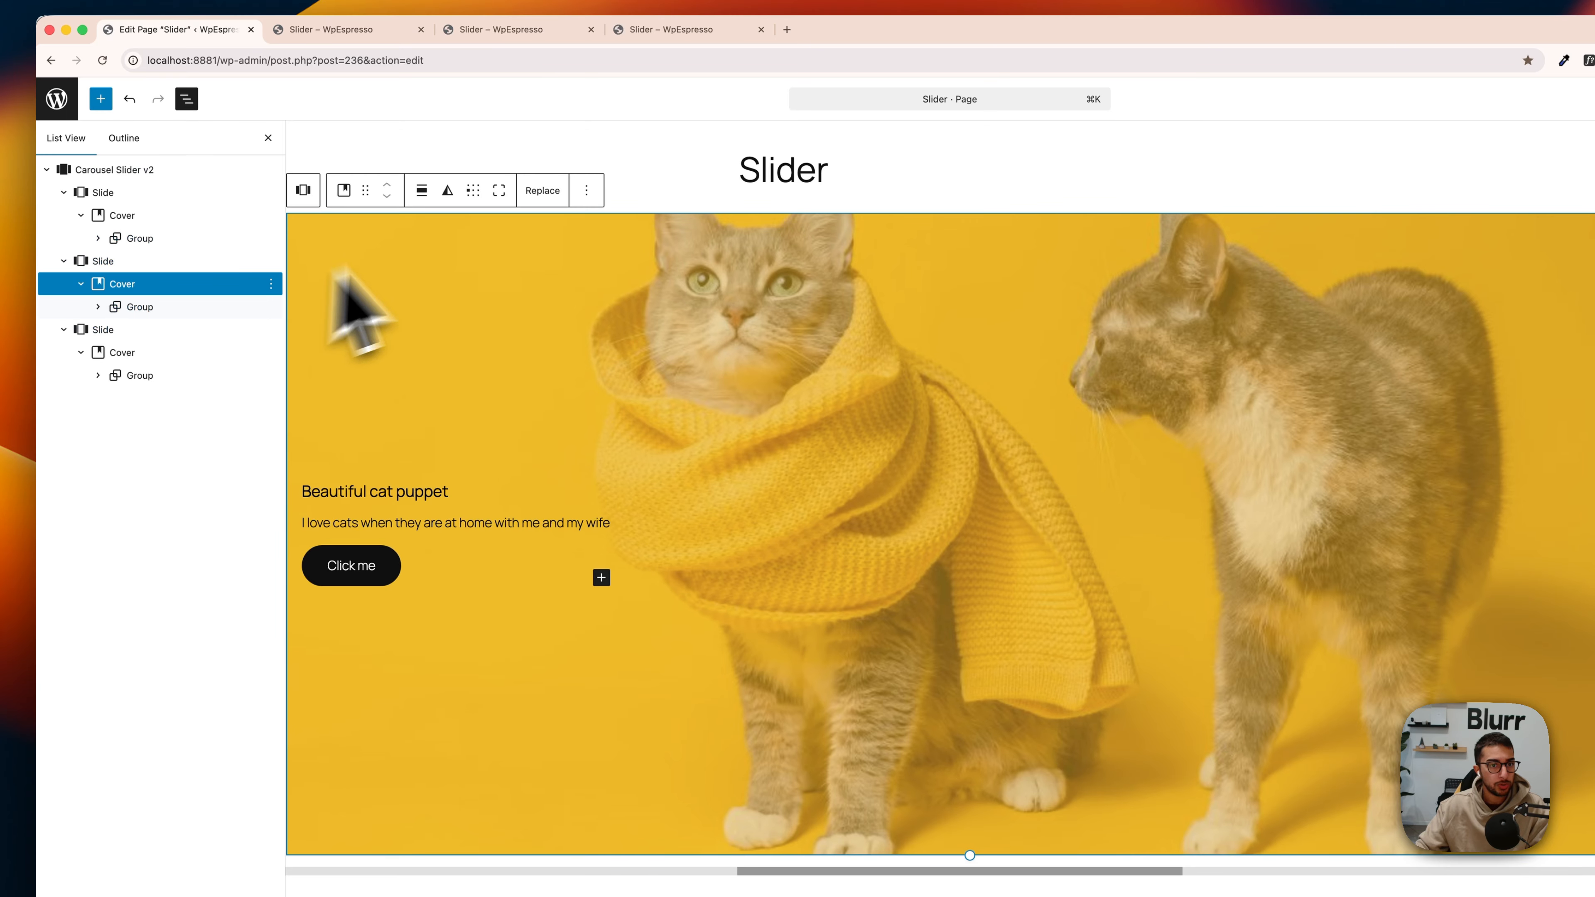
pyautogui.click(473, 191)
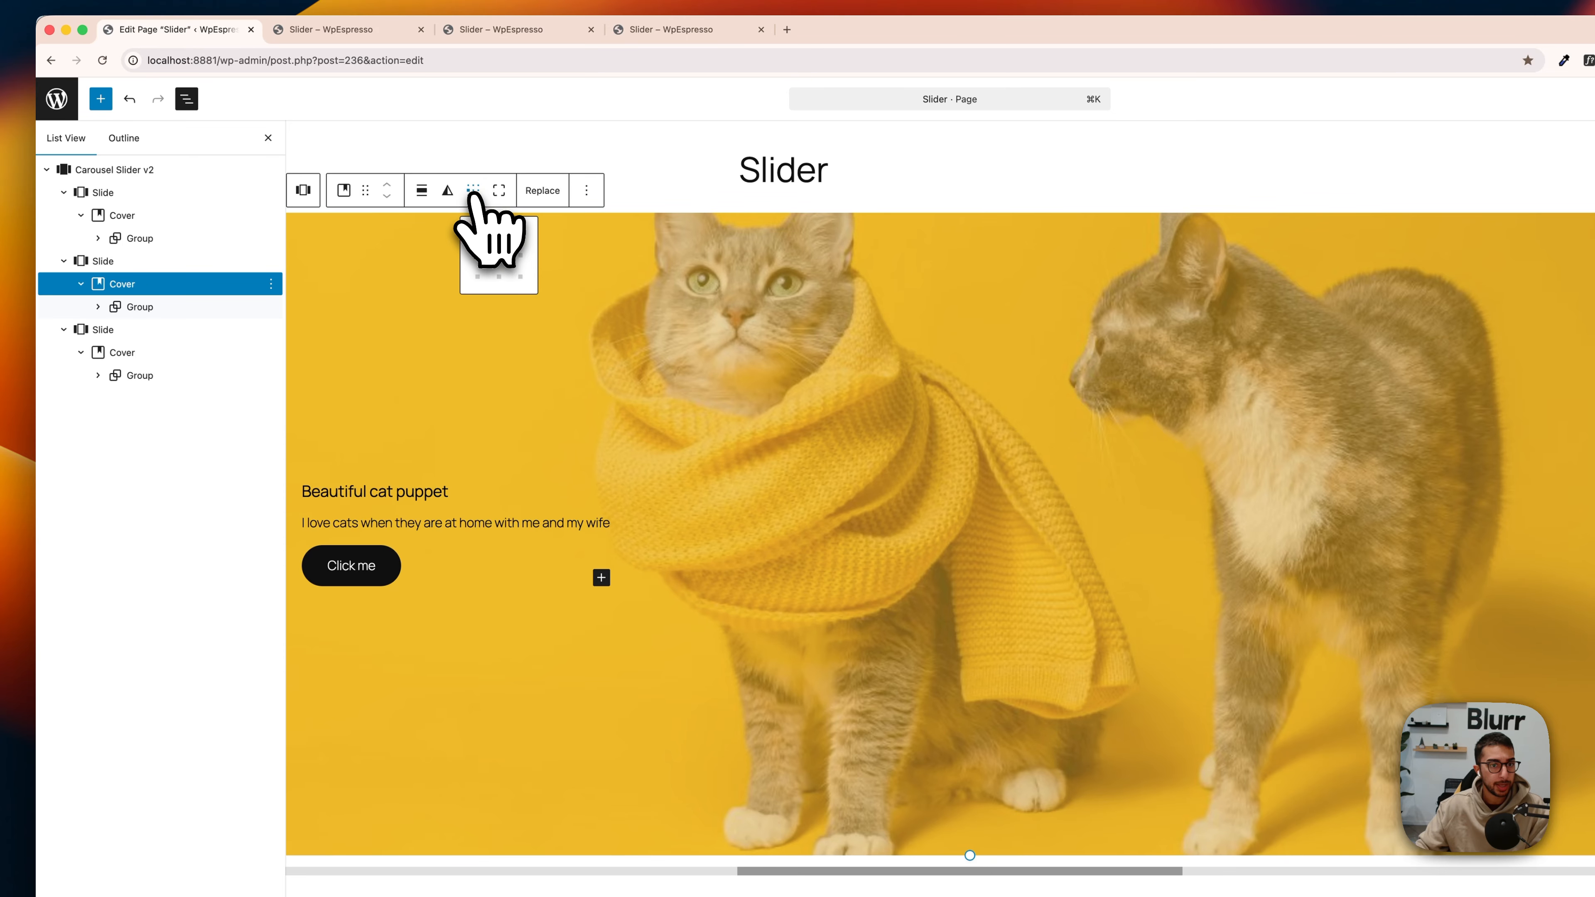
pyautogui.click(499, 255)
# Step: Set the content position of the third slide's Cover to the center and compare it with the other two Covers
pyautogui.click(230, 350)
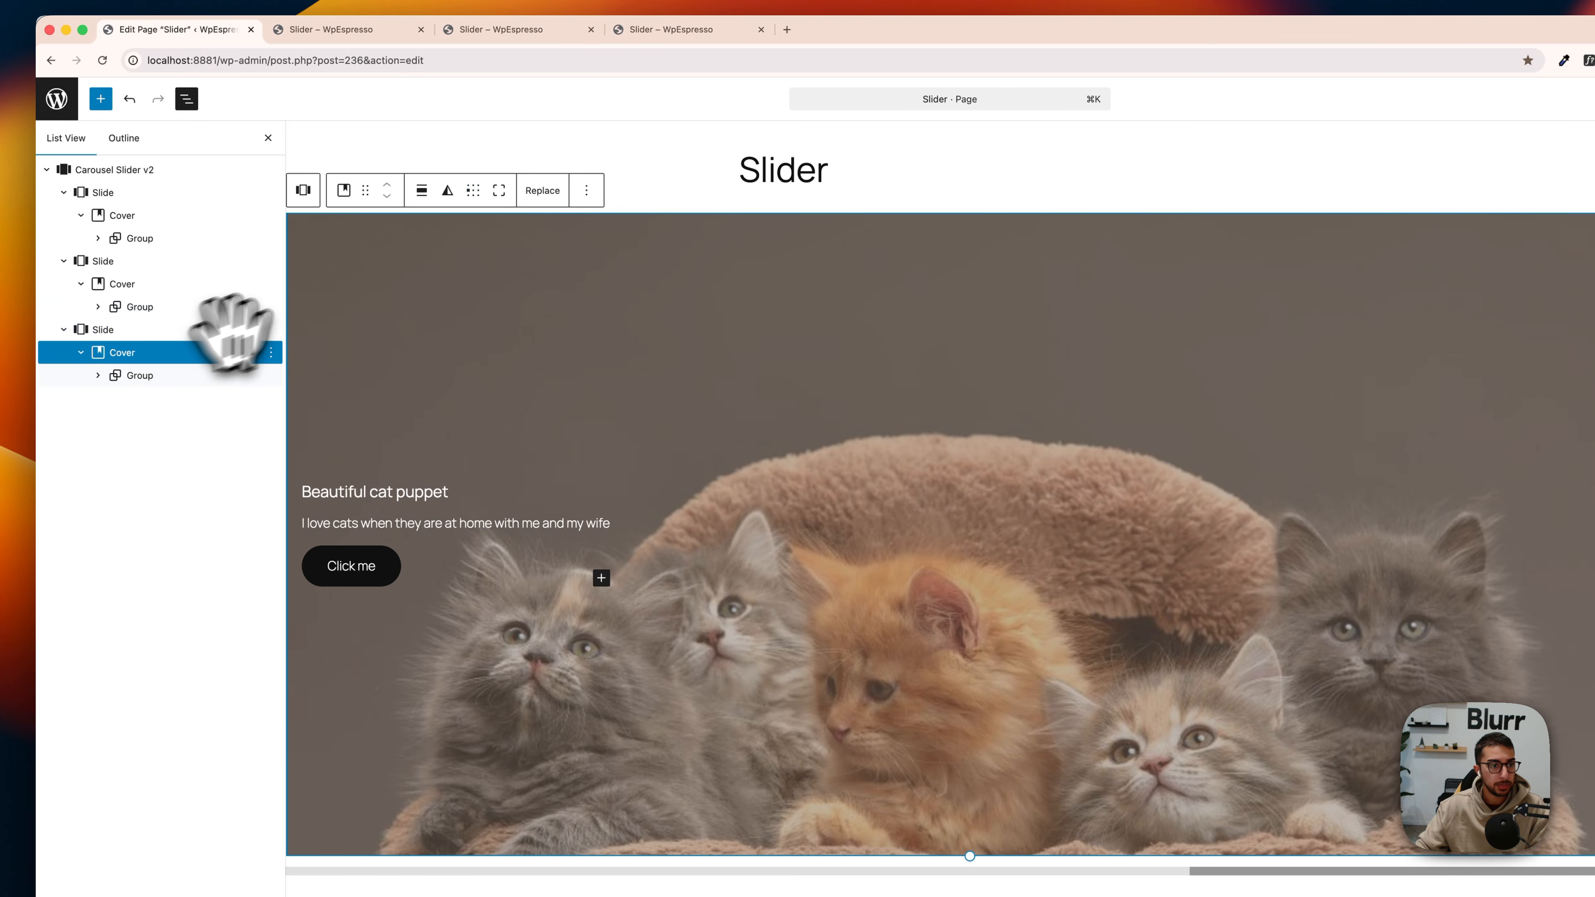
pyautogui.click(500, 256)
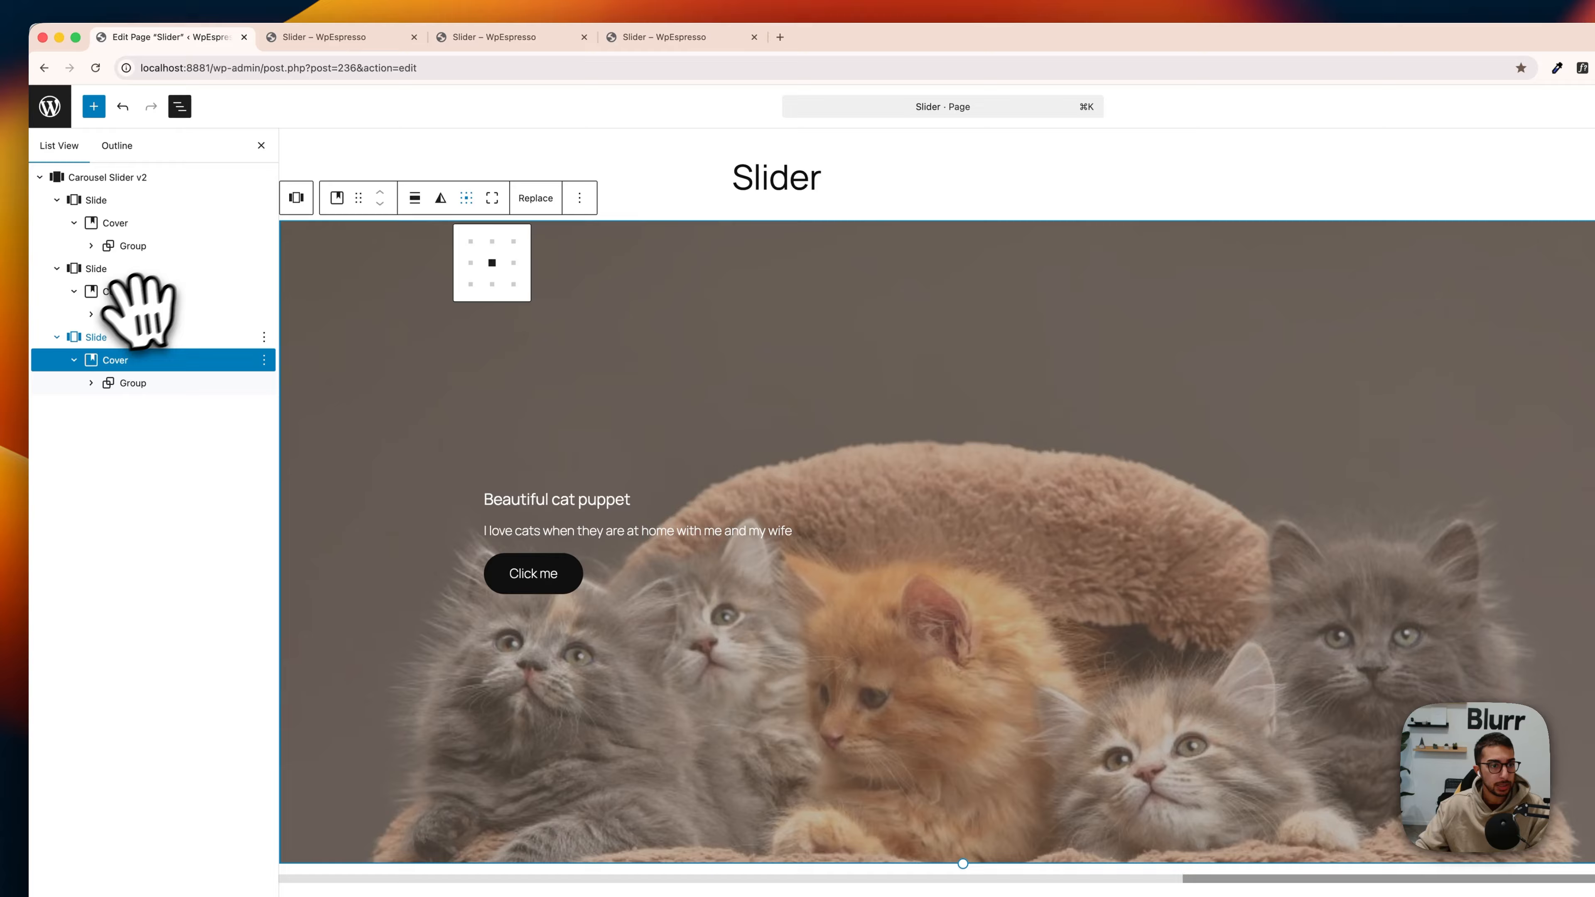
pyautogui.click(135, 291)
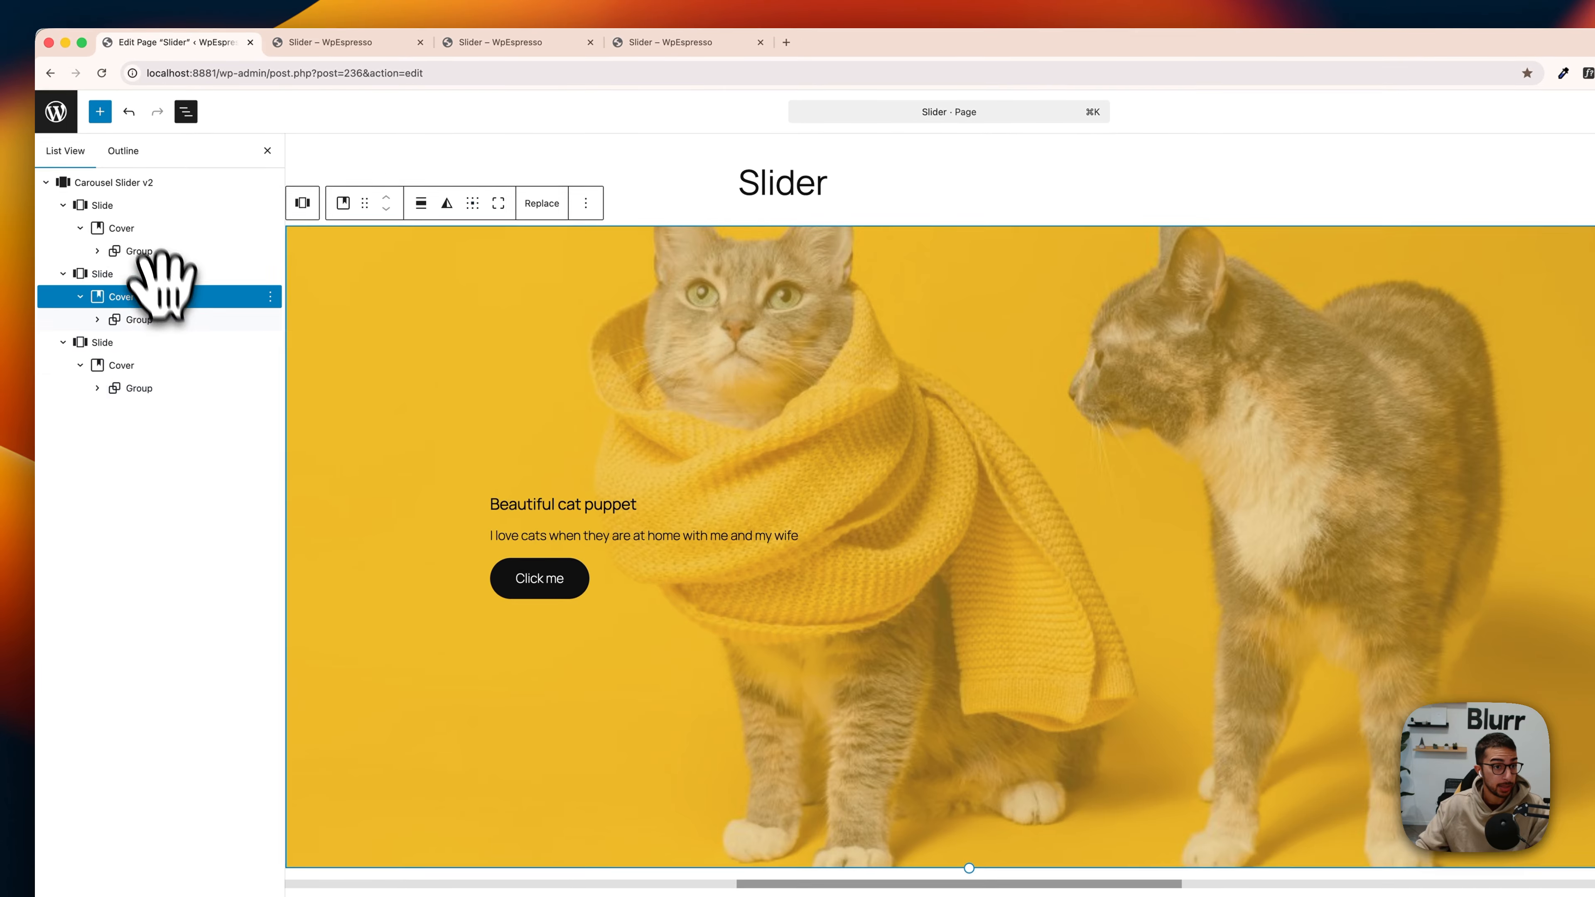
pyautogui.click(140, 222)
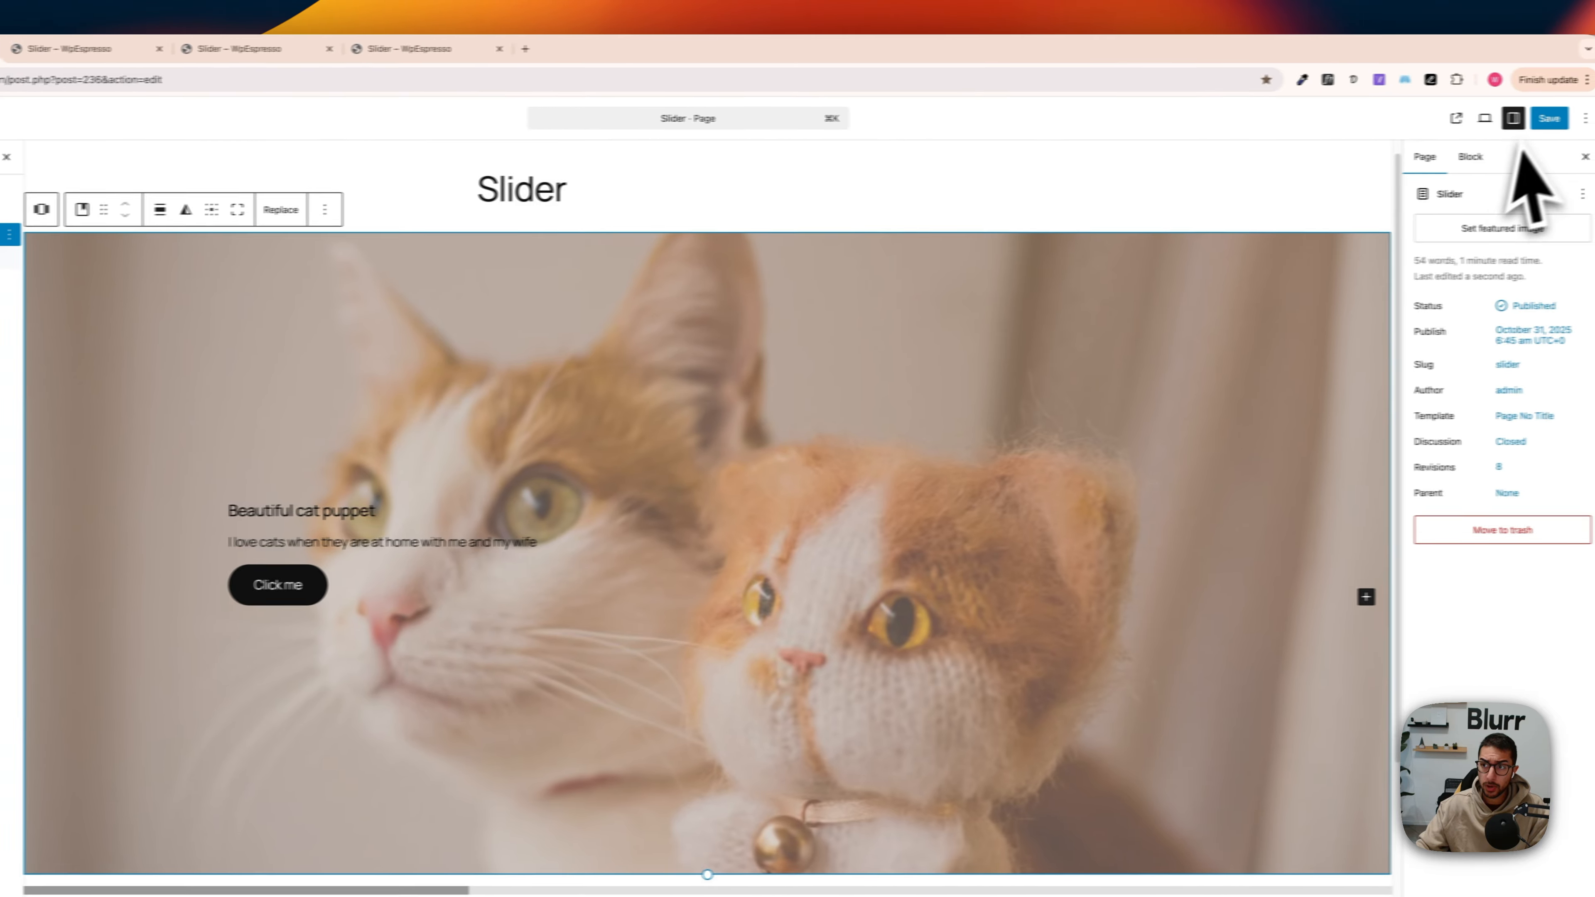
# Step: Save the page and check the content alignment of all three slides on the published page
pyautogui.click(1551, 119)
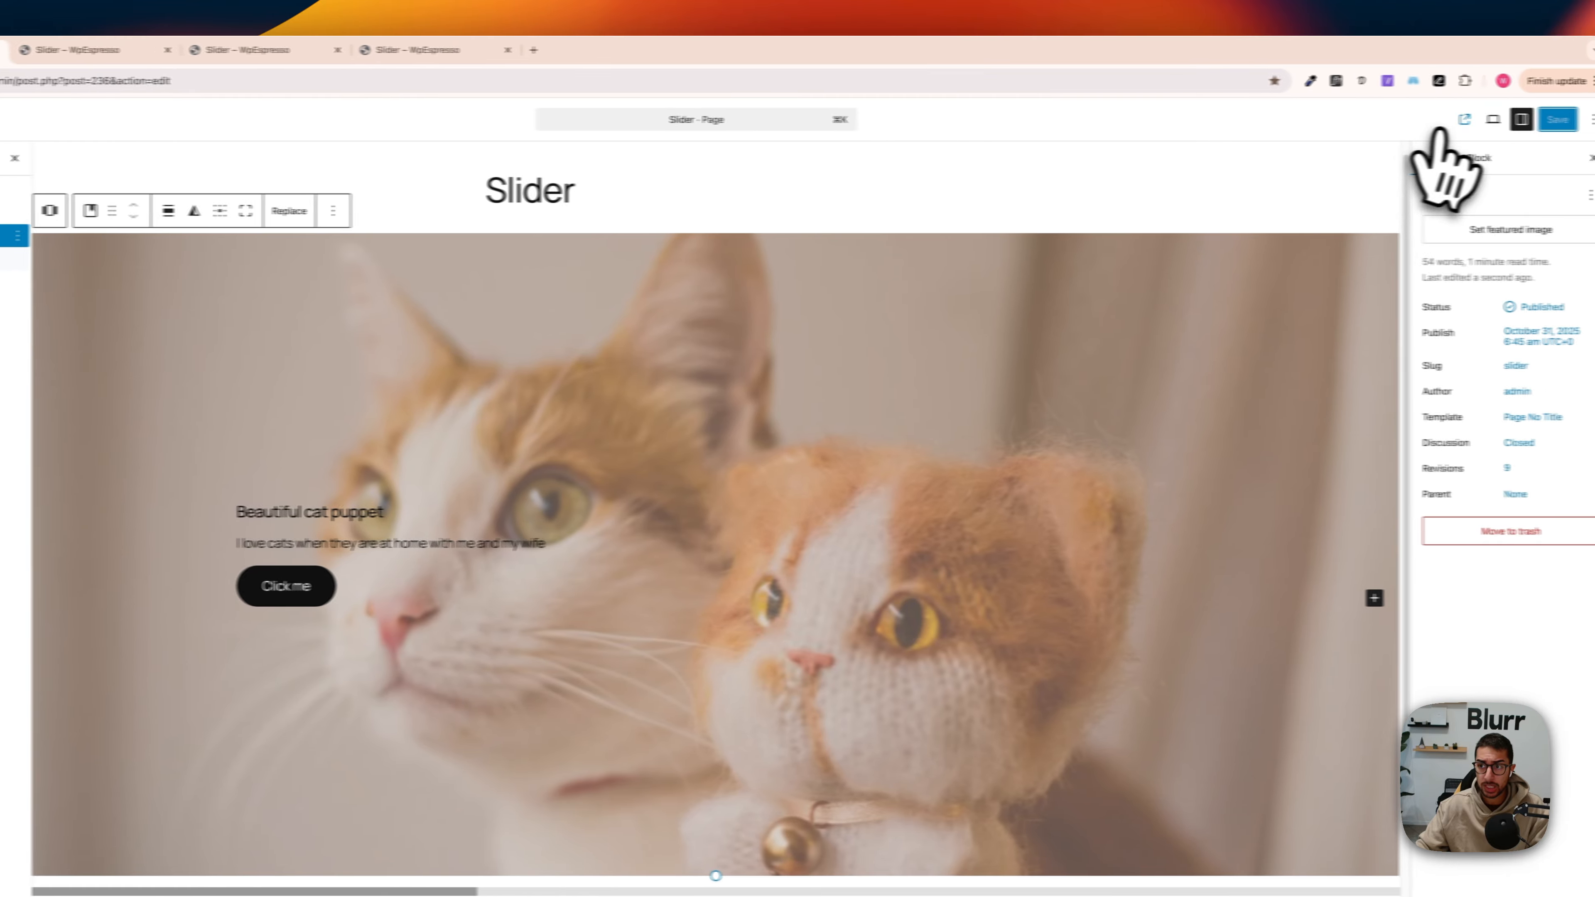
pyautogui.click(1460, 119)
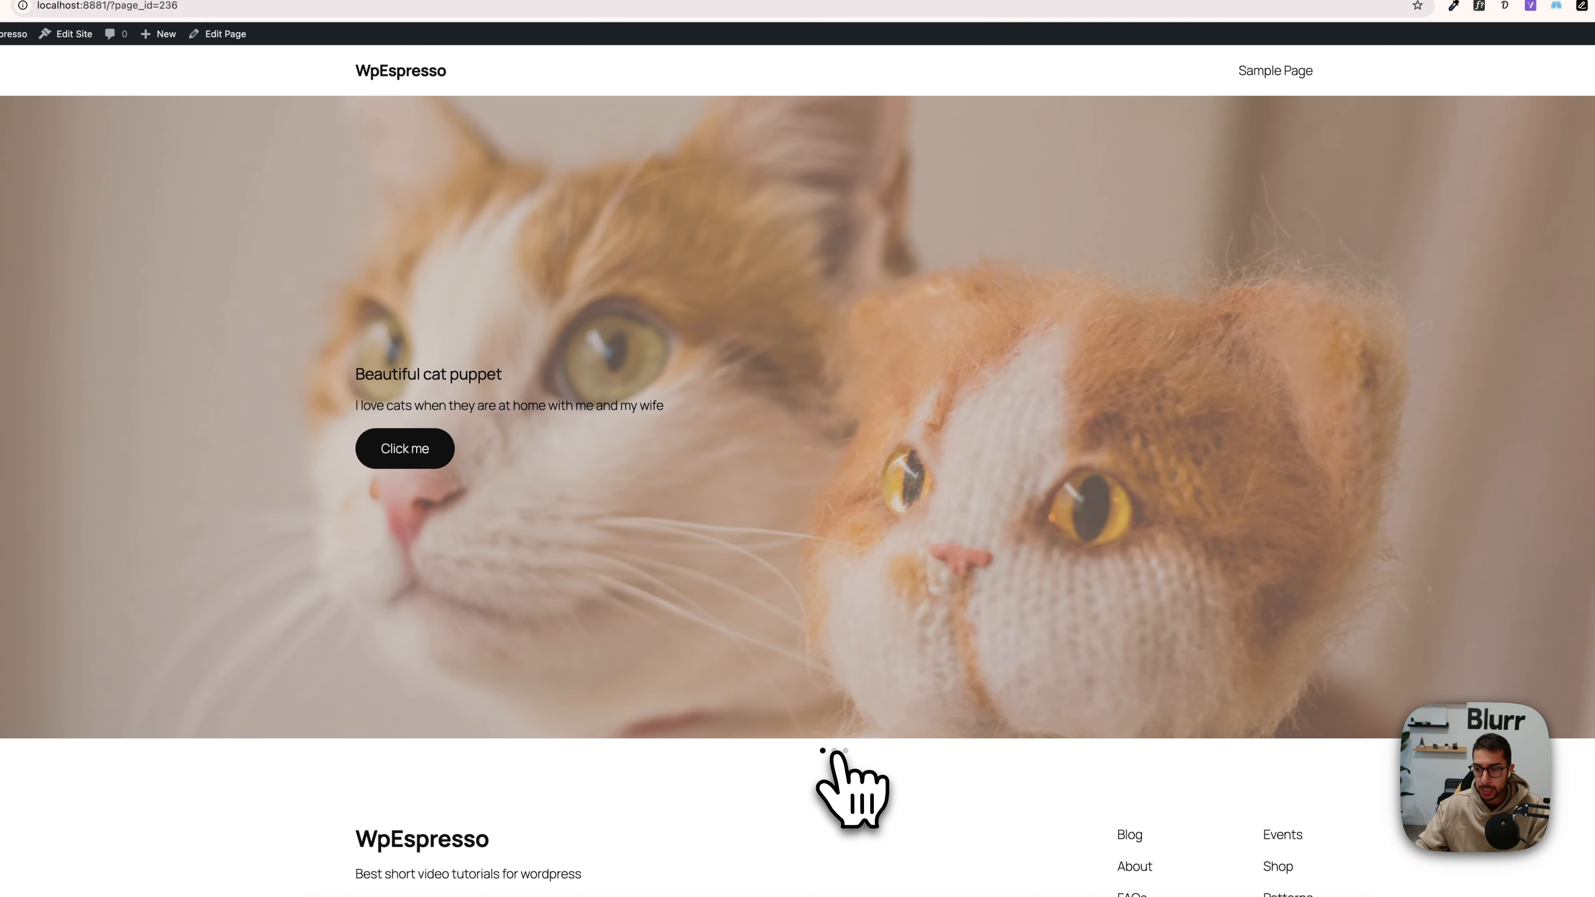
pyautogui.click(836, 753)
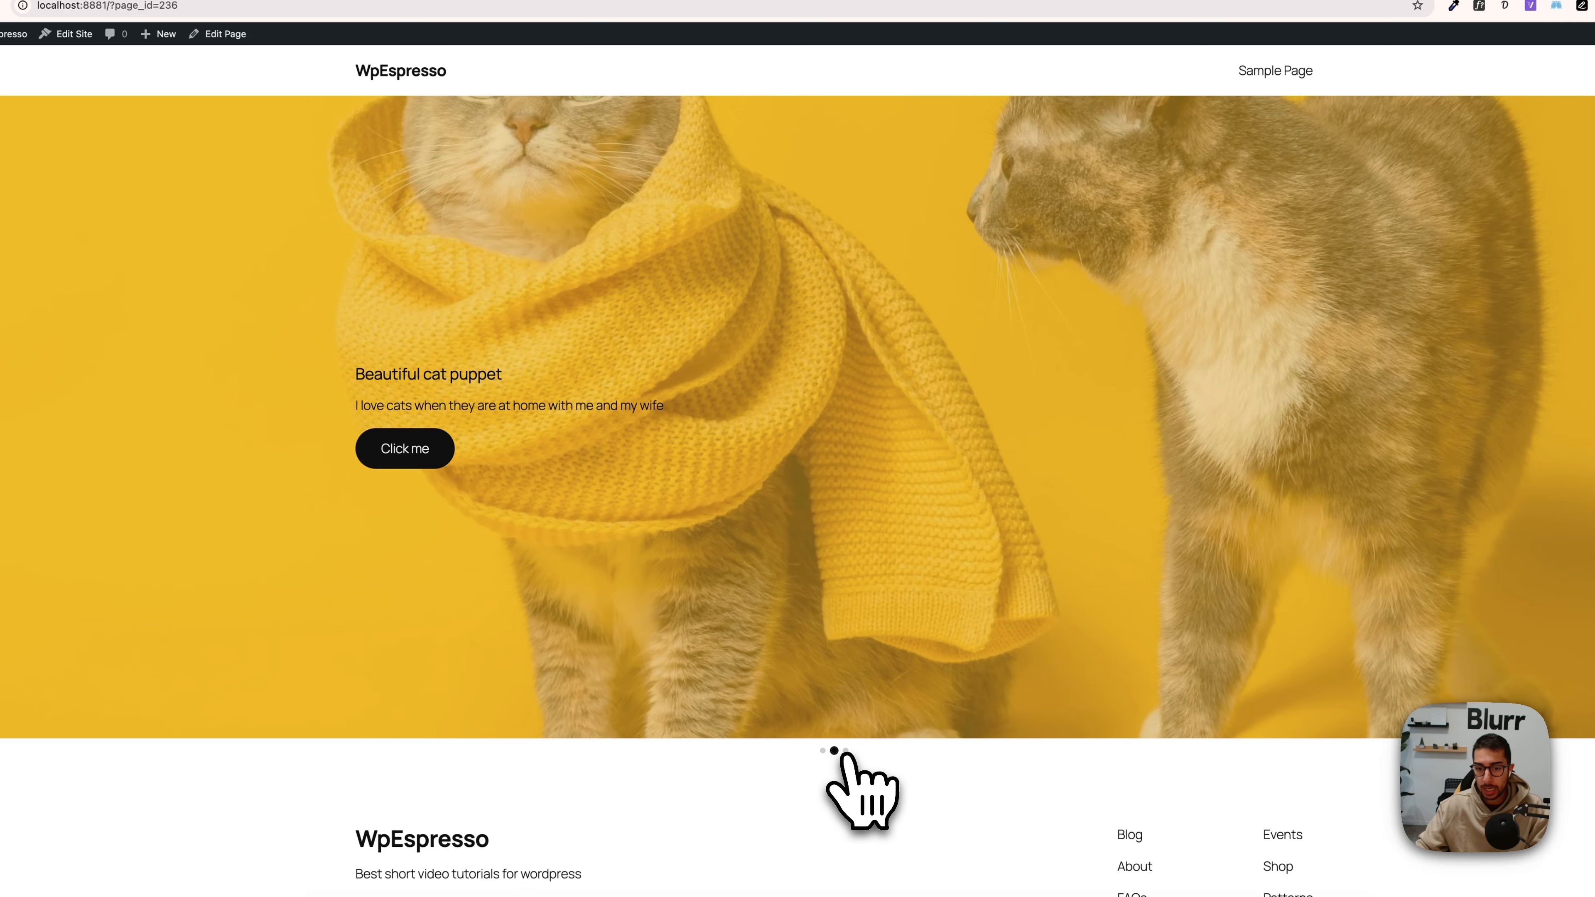
pyautogui.click(846, 751)
pyautogui.click(834, 751)
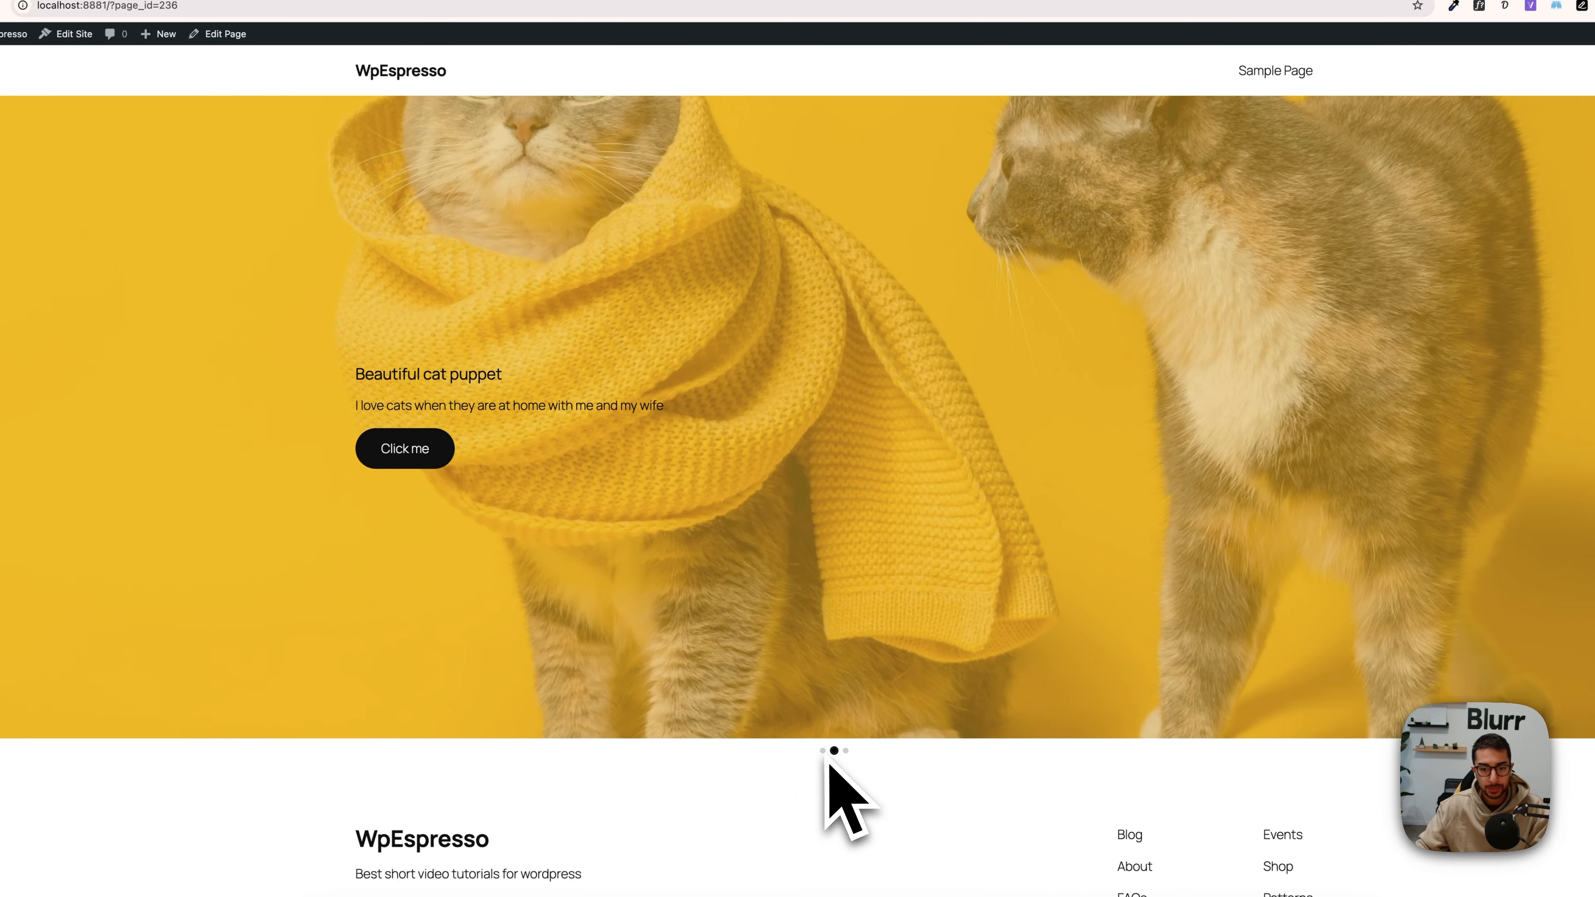
pyautogui.click(822, 751)
pyautogui.click(835, 752)
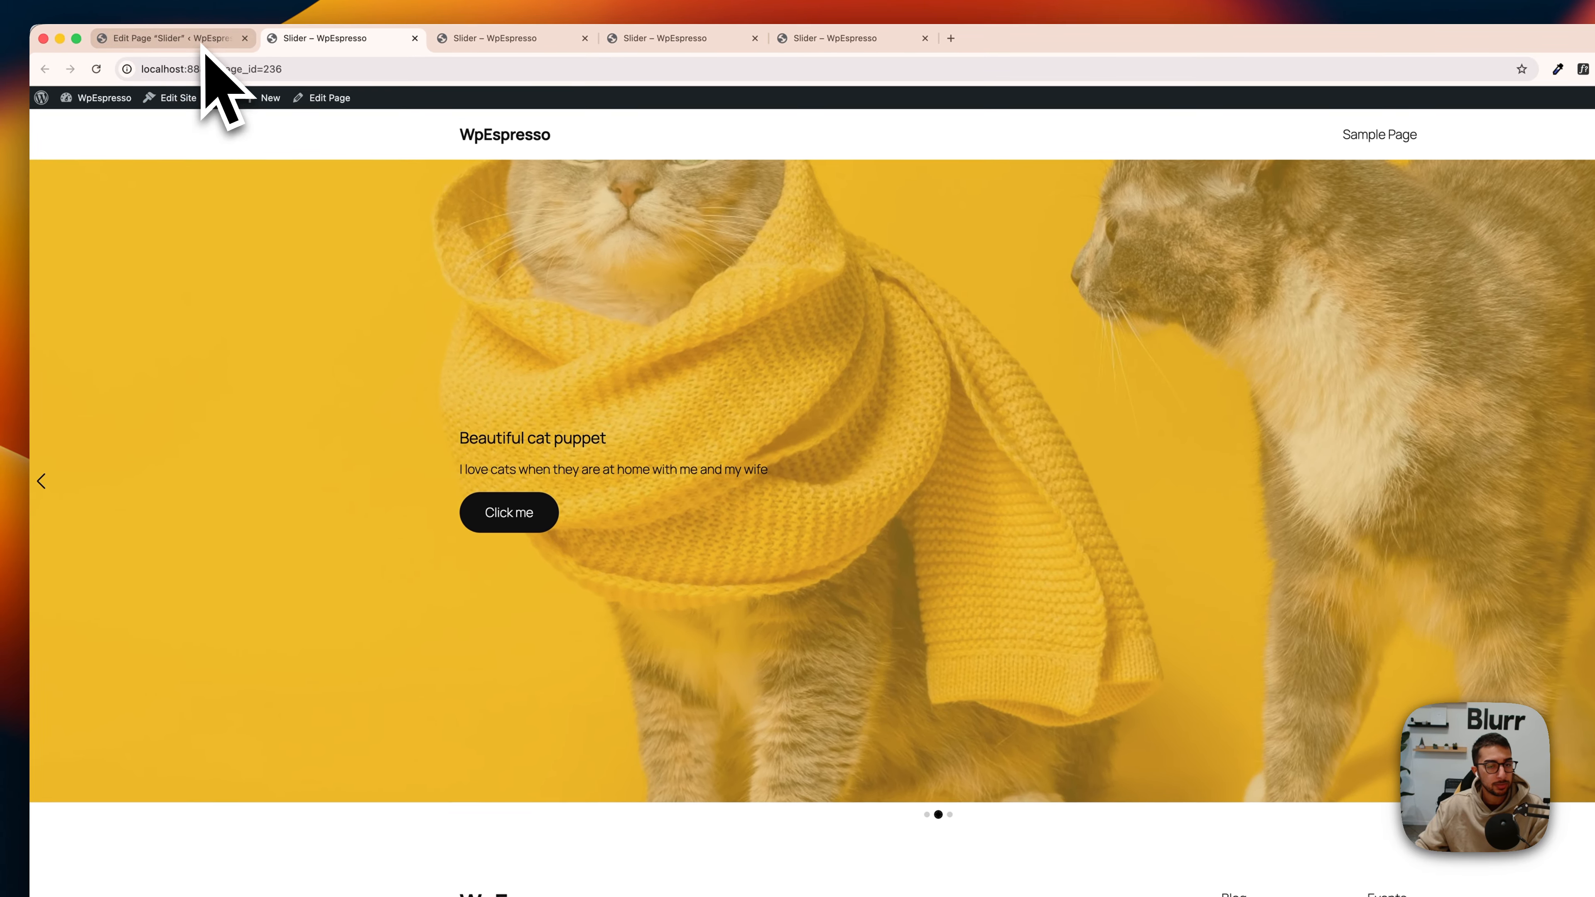
# Step: In the page editor, set the top value of the image focal point to 20% for the second slide's Cover
pyautogui.click(204, 47)
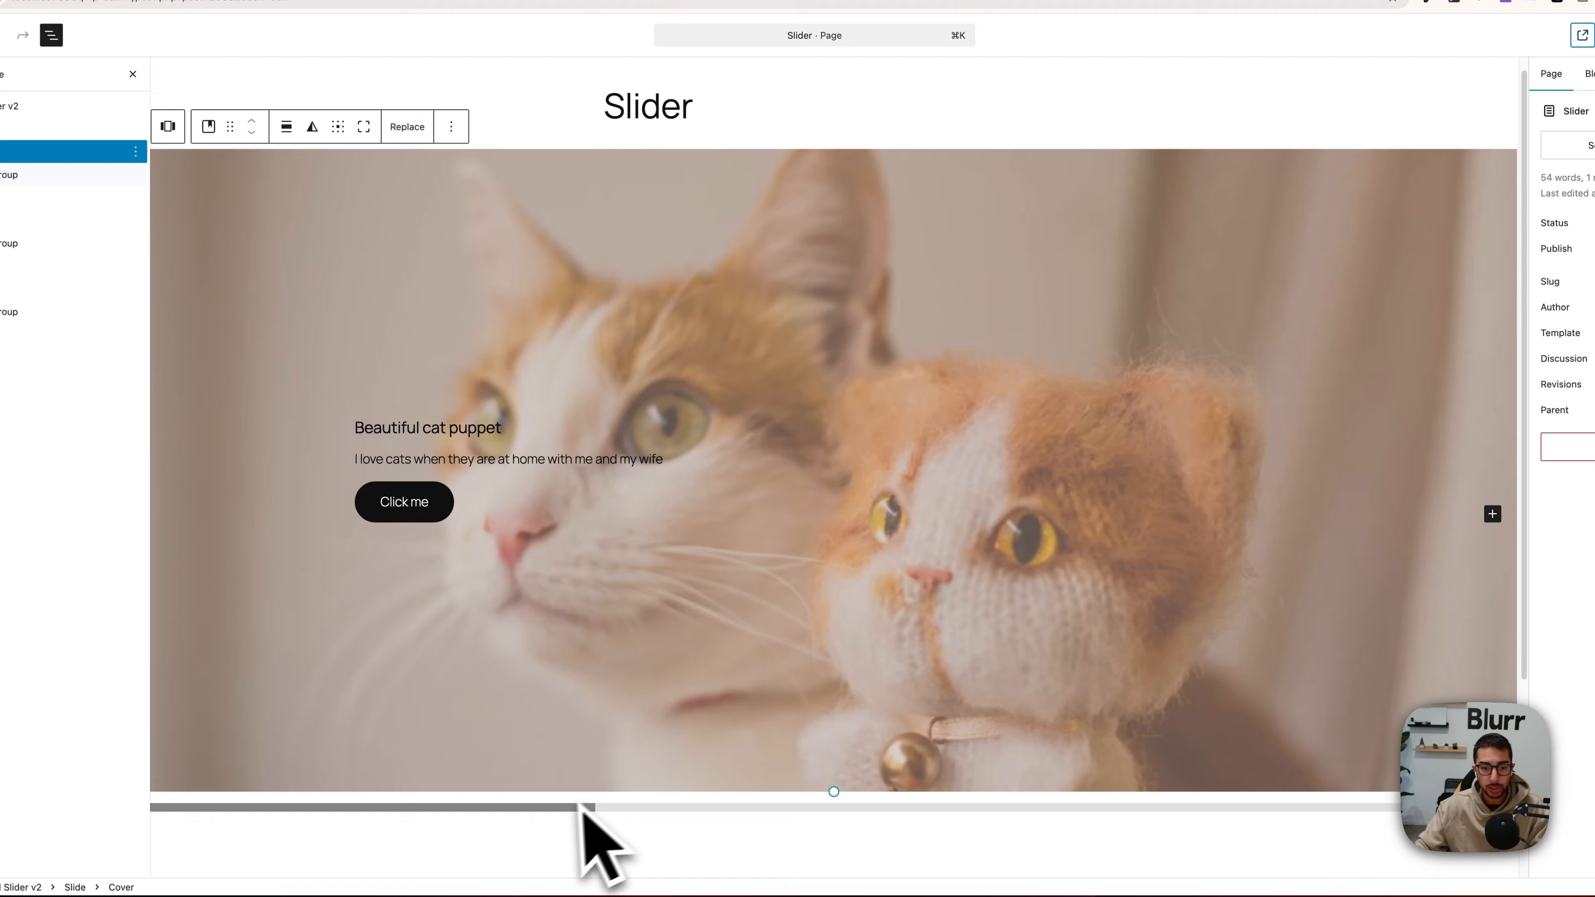
pyautogui.moveTo(715, 875); pyautogui.dragTo(992, 877)
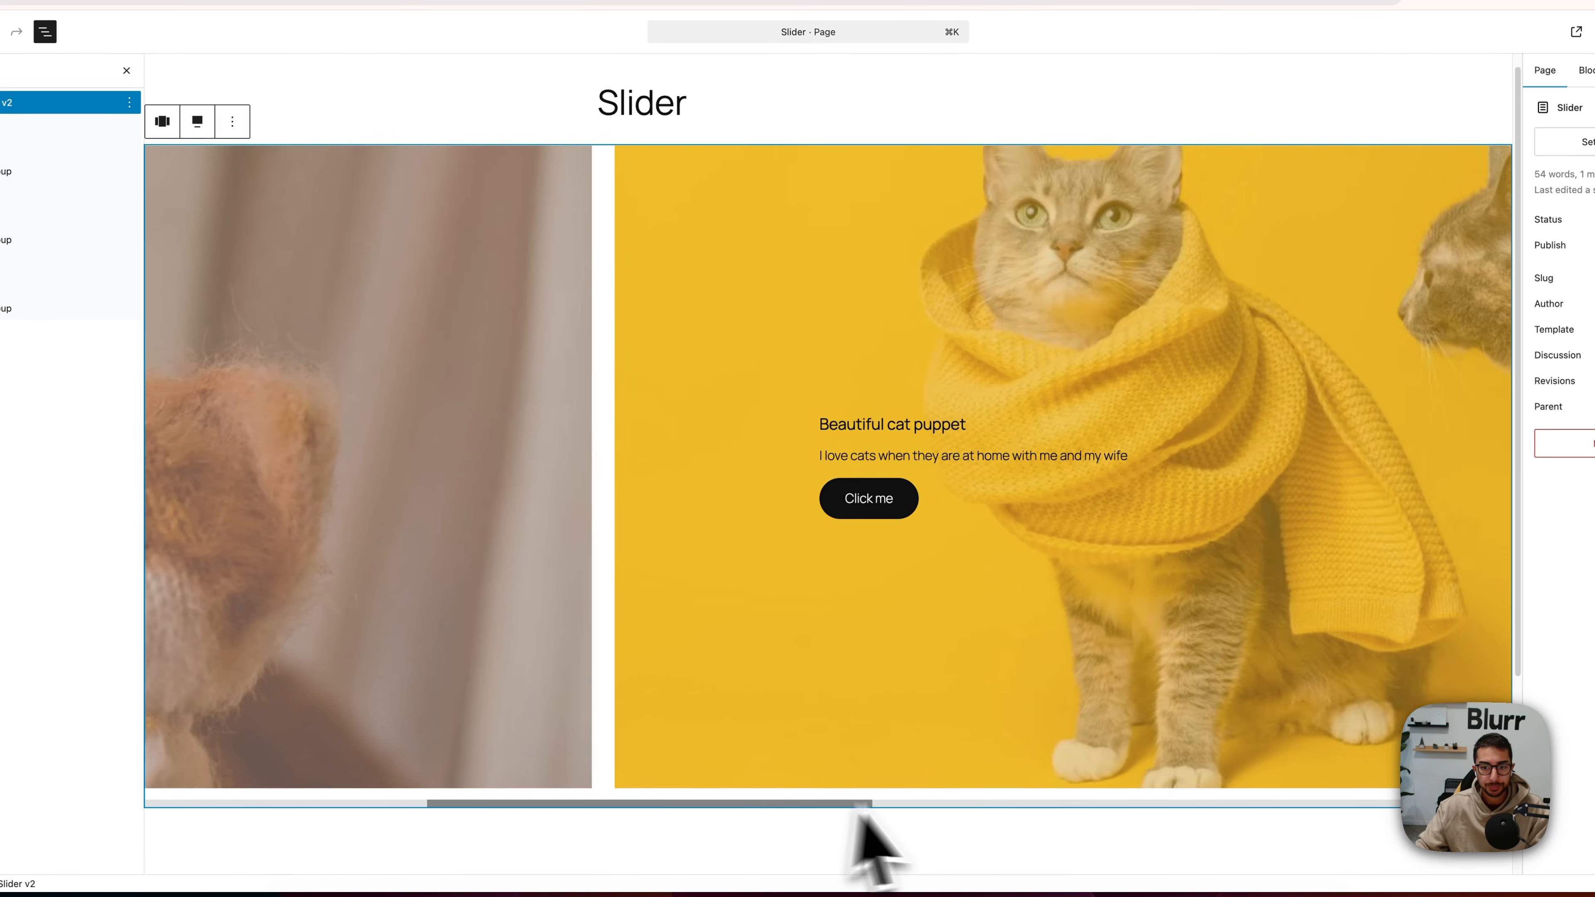
pyautogui.click(926, 309)
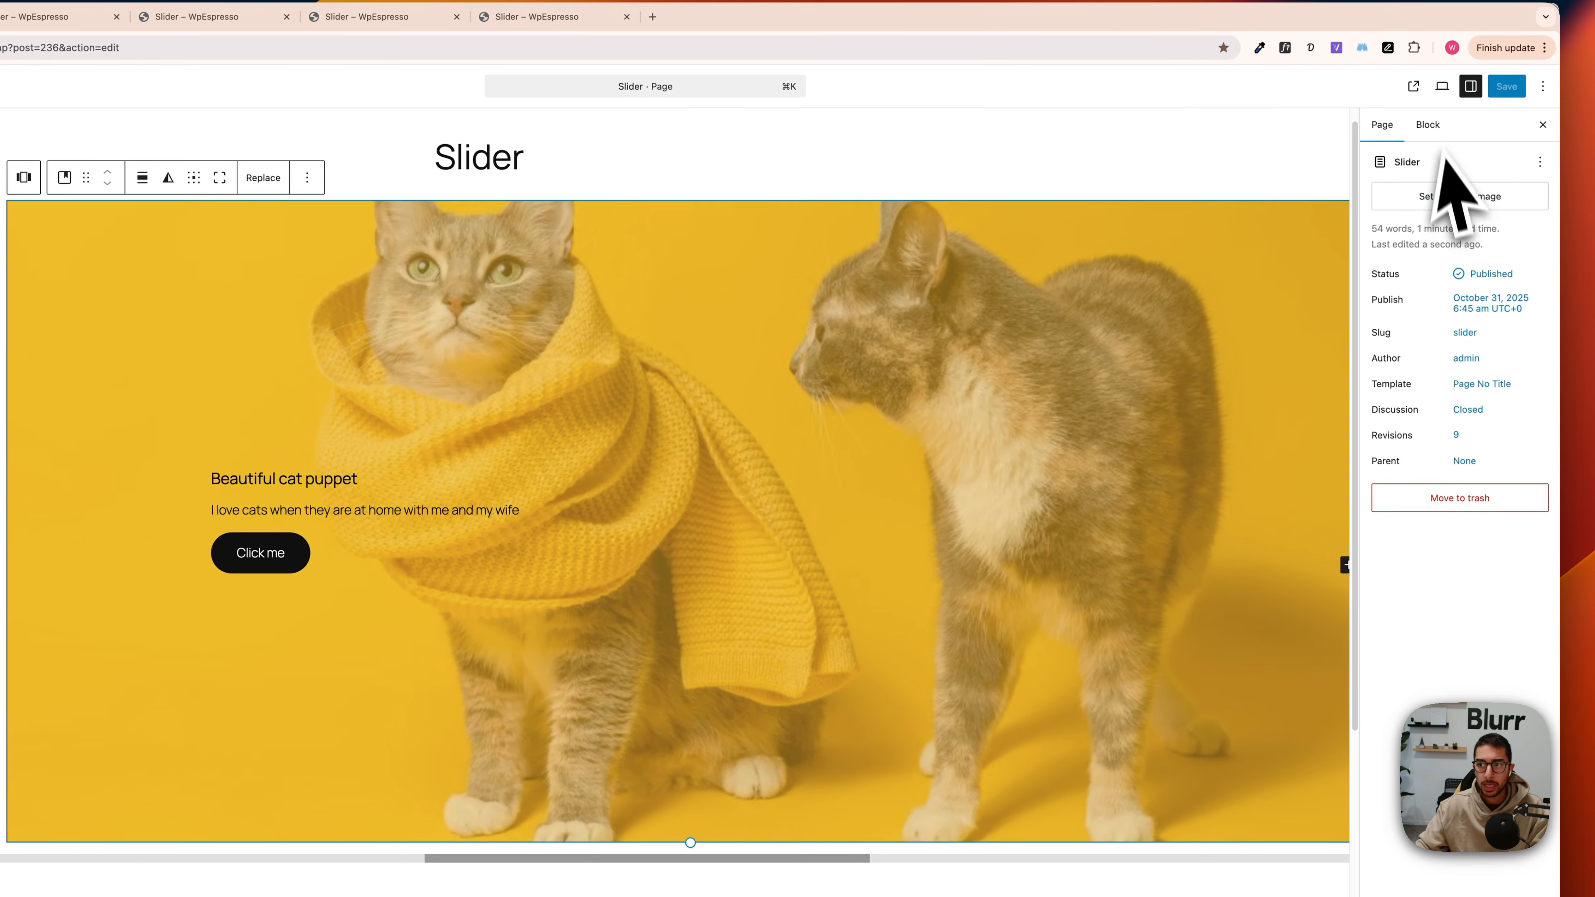
pyautogui.click(1589, 70)
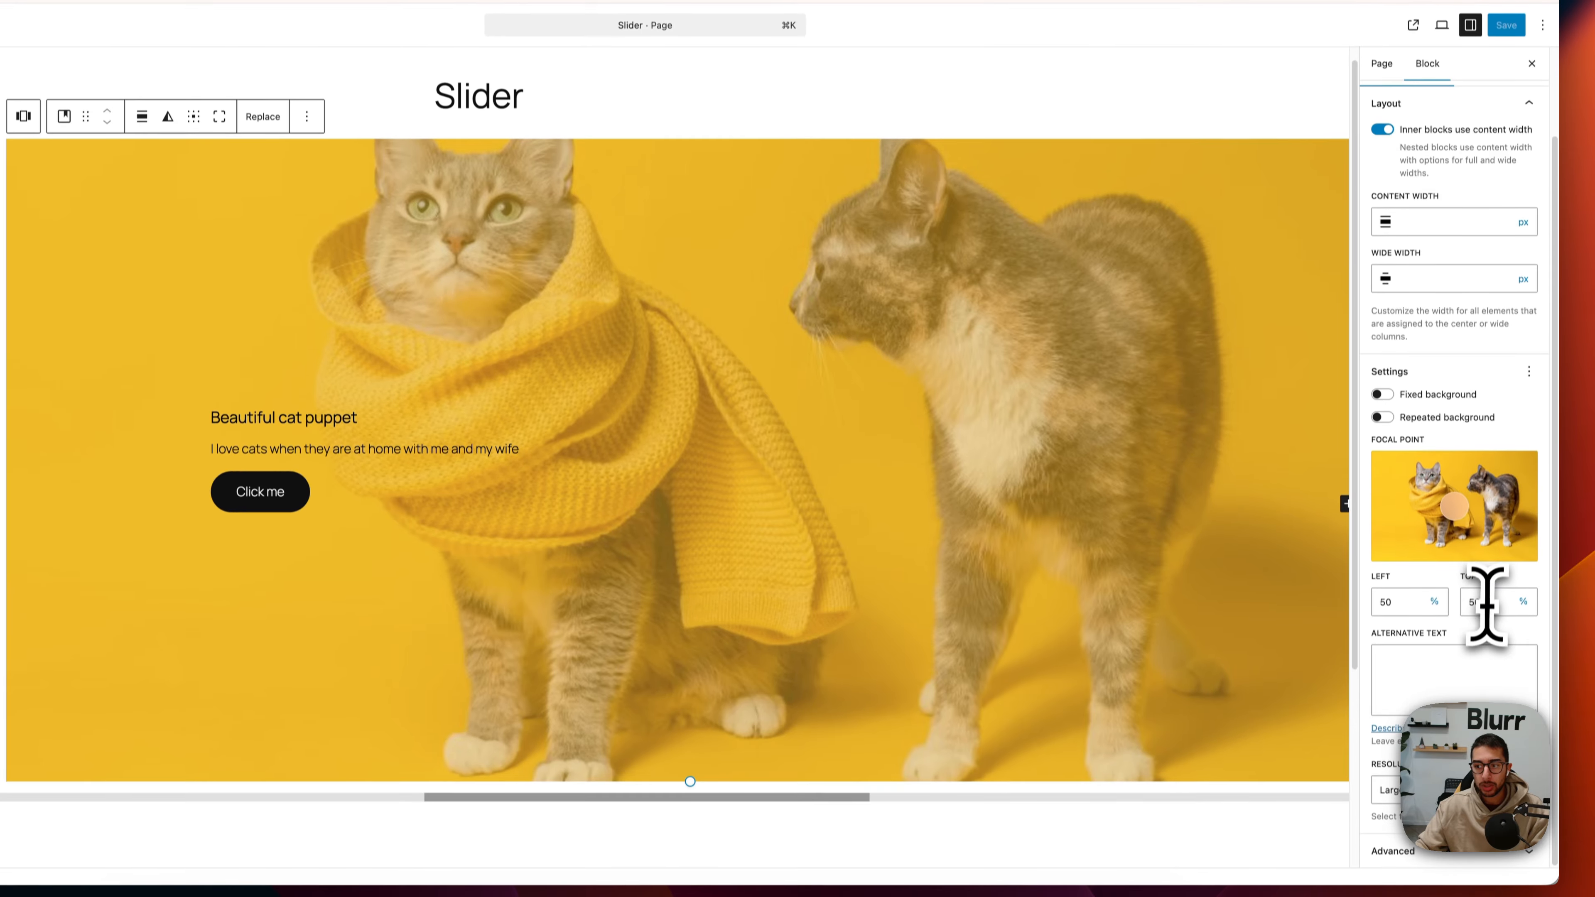
pyautogui.moveTo(1489, 656); pyautogui.dragTo(1457, 665)
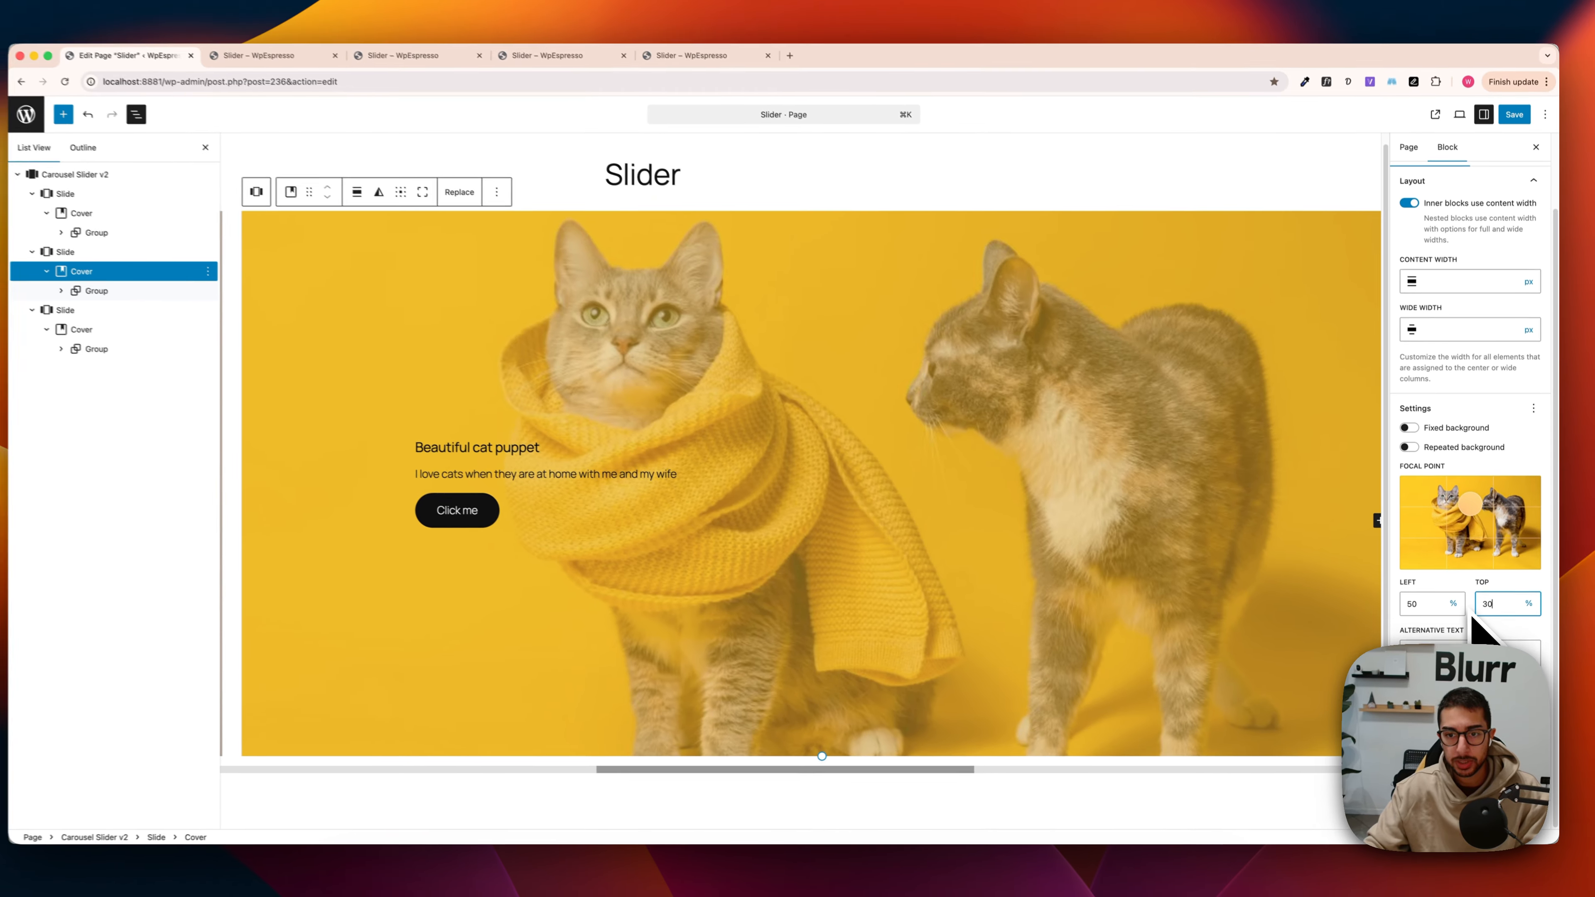
pyautogui.press('BackSpace')
pyautogui.write('20')
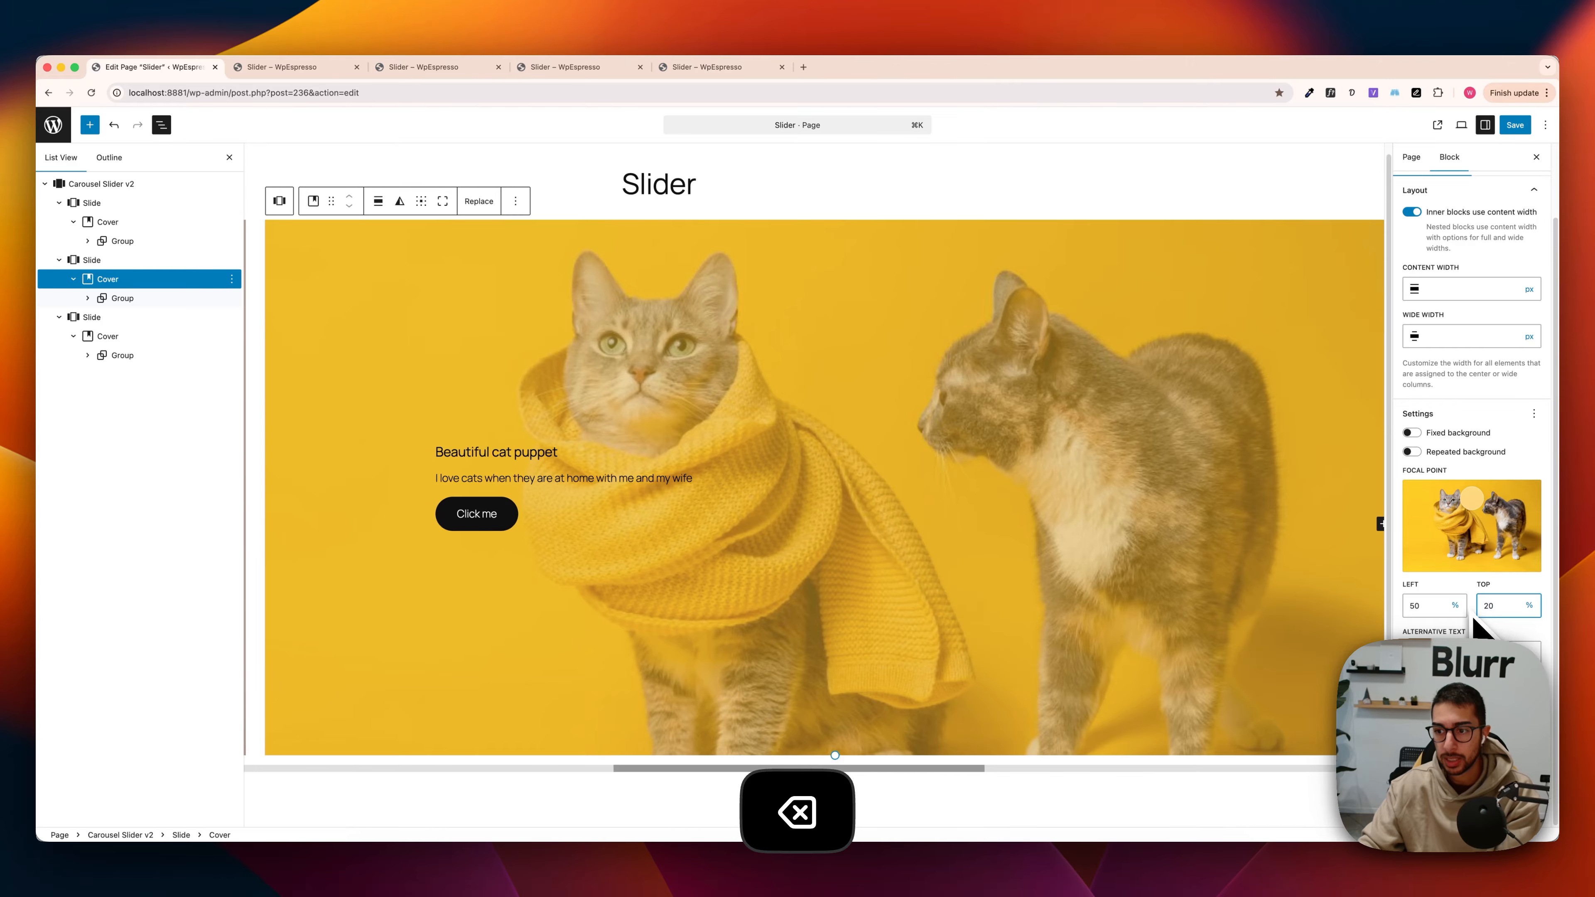
# Step: Move the second Cover's focal point to 49% left and 10% top, and check the saved result on the published page
pyautogui.moveTo(1473, 499)
pyautogui.mouseDown()
pyautogui.moveTo(1480, 525)
pyautogui.moveTo(1485, 504)
pyautogui.moveTo(1439, 487)
pyautogui.moveTo(1471, 489)
pyautogui.mouseUp()
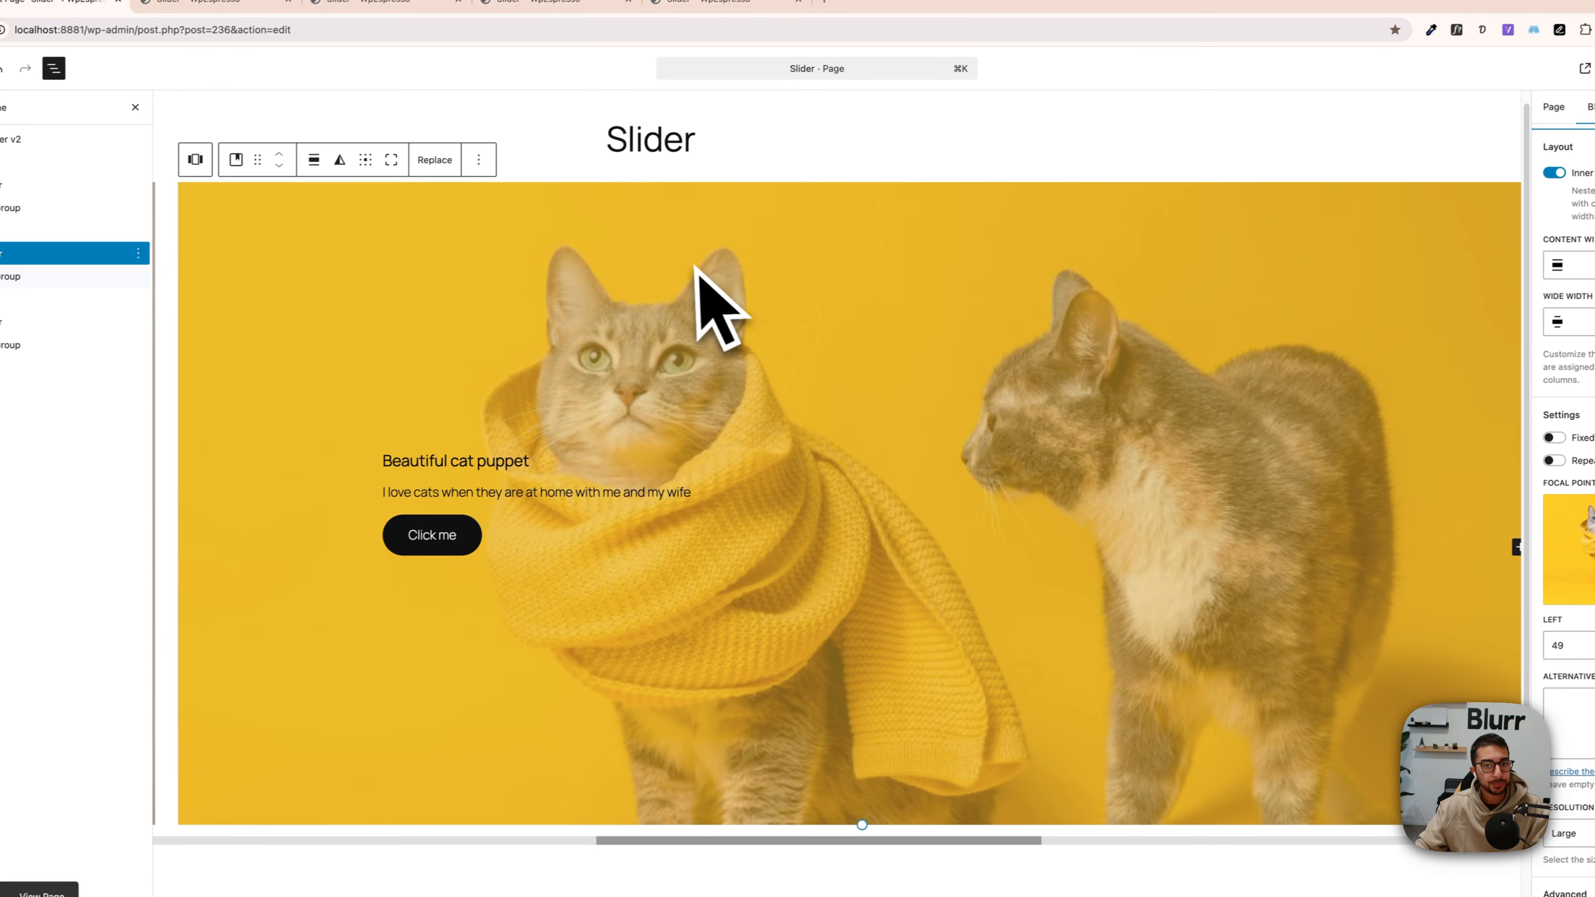
pyautogui.hotkey('ctrl', 'Tab')
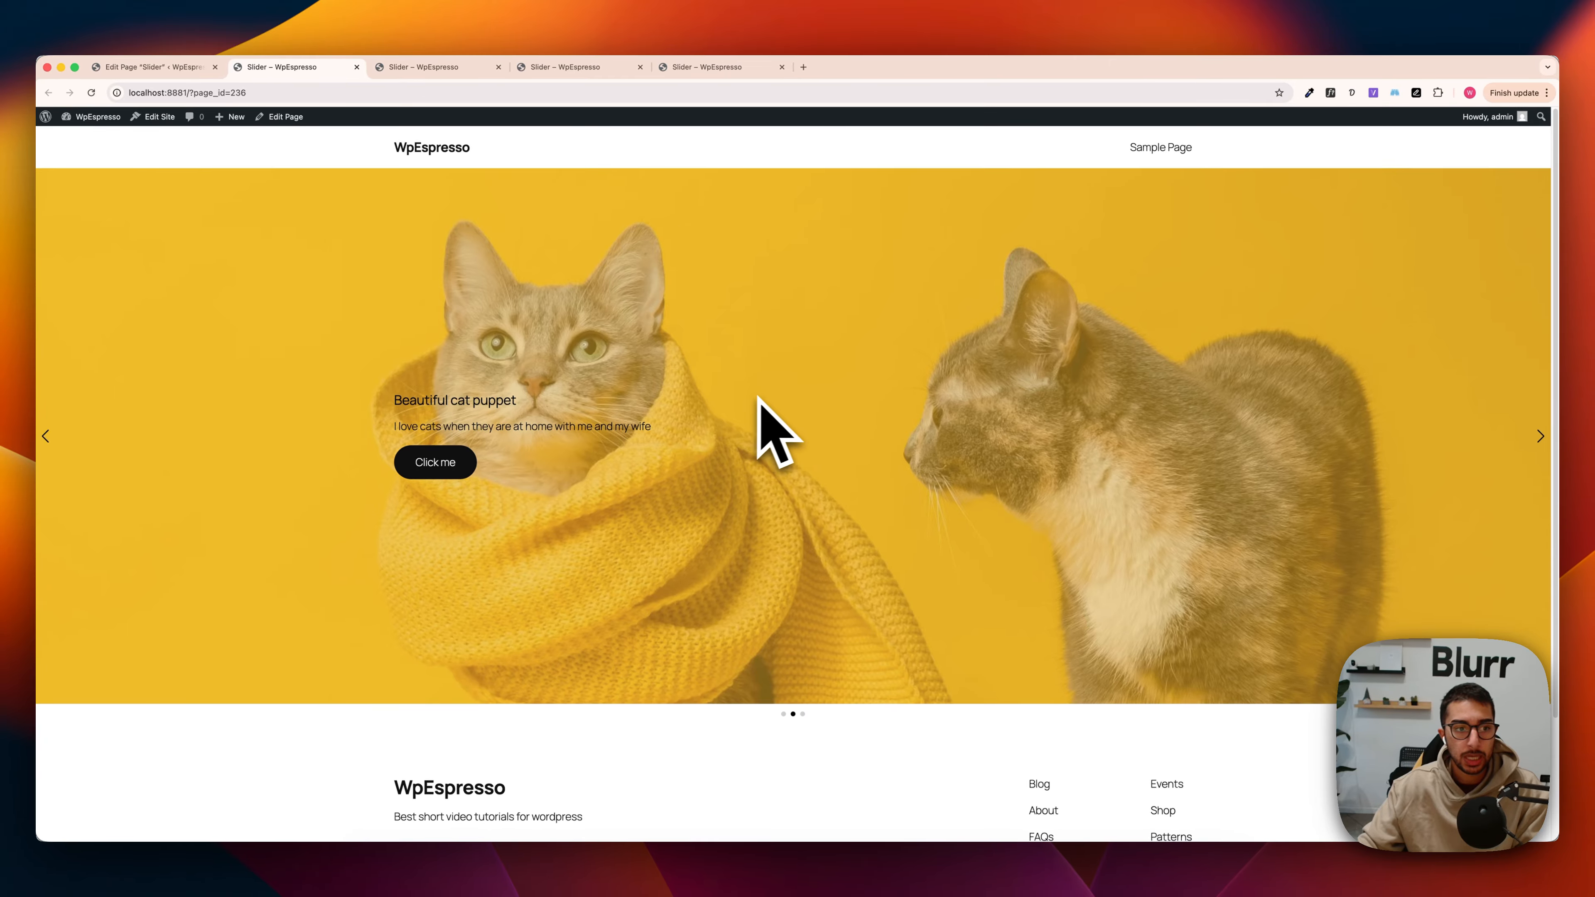
pyautogui.click(1540, 436)
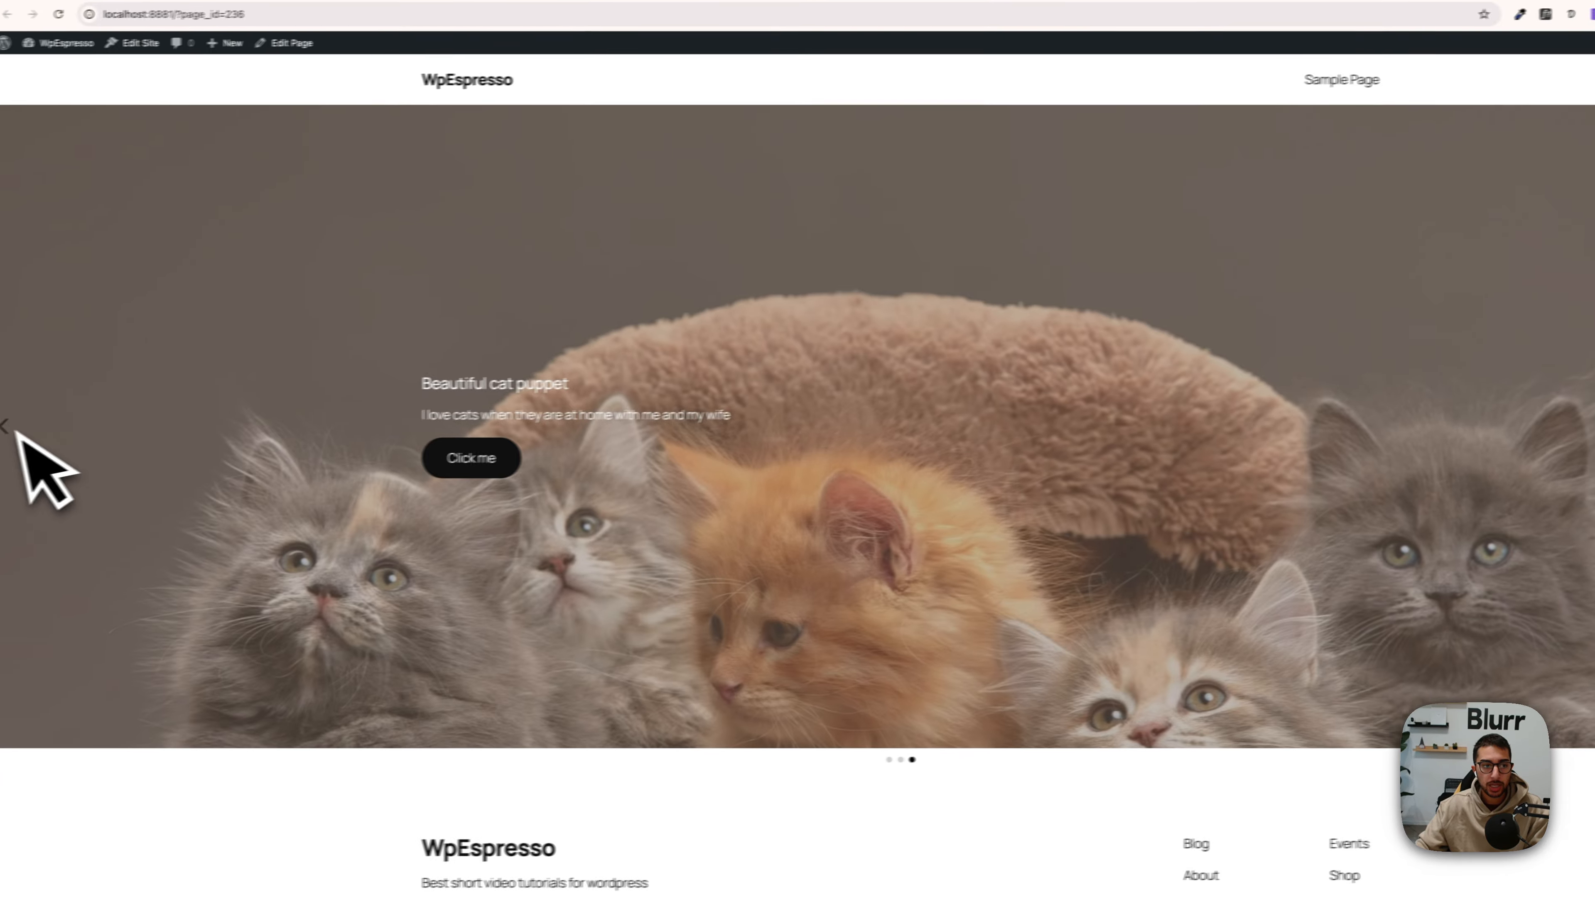
pyautogui.click(42, 421)
# Step: Enable autoplay in the Carousel Slider v2 block's settings and view the slider on the reloaded published page
pyautogui.hotkey('ctrl', 'shift', 'Tab')
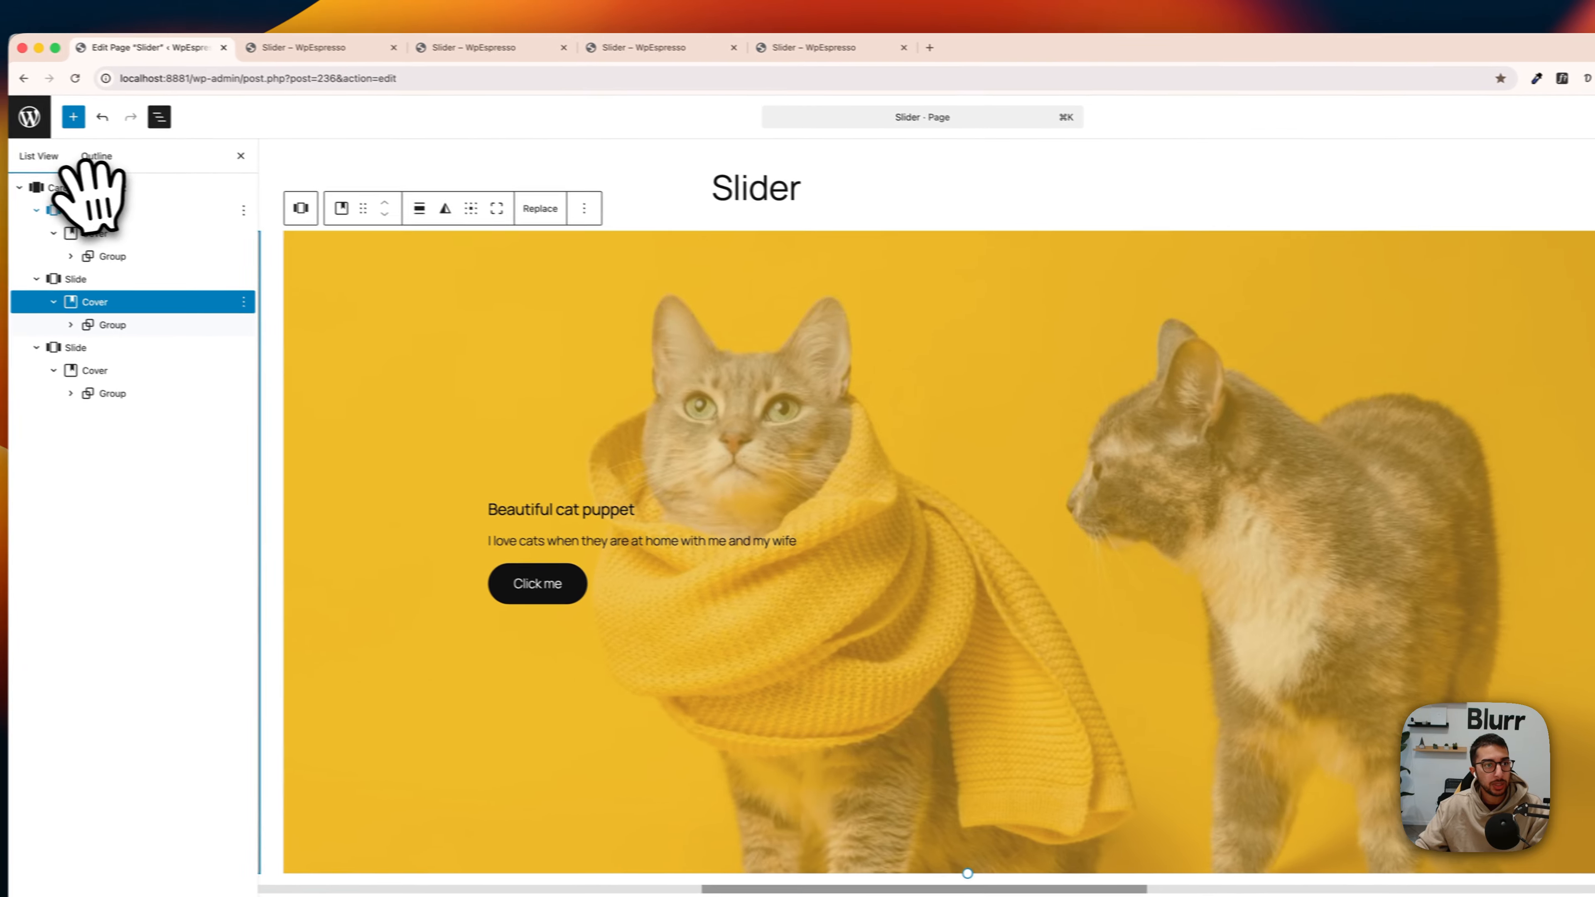
pyautogui.click(103, 187)
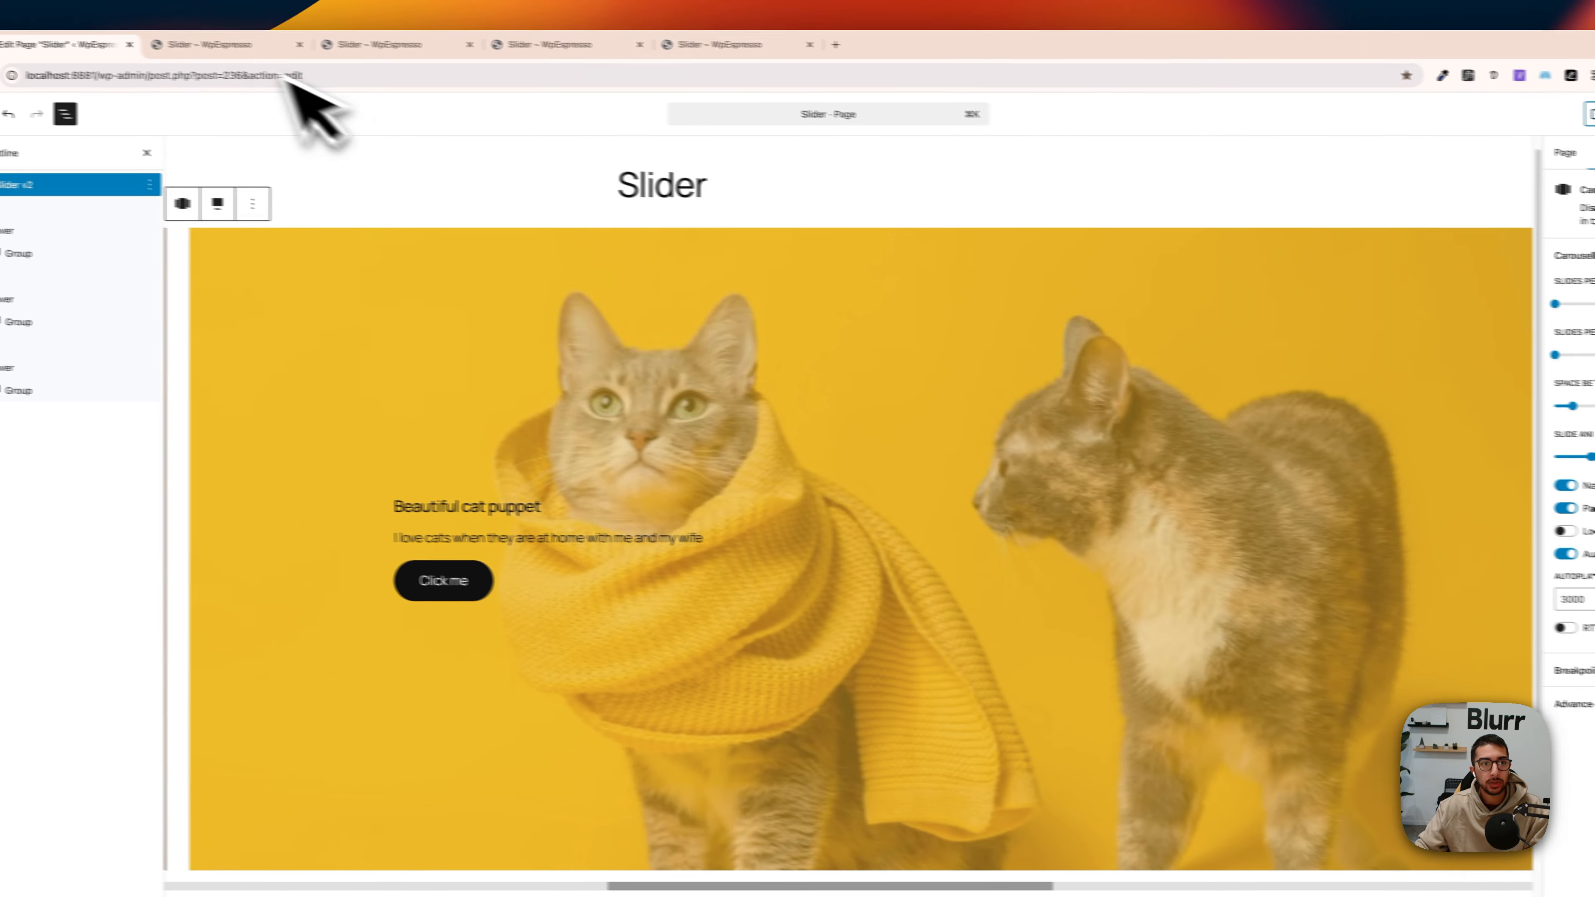
pyautogui.click(26, 27)
pyautogui.click(101, 82)
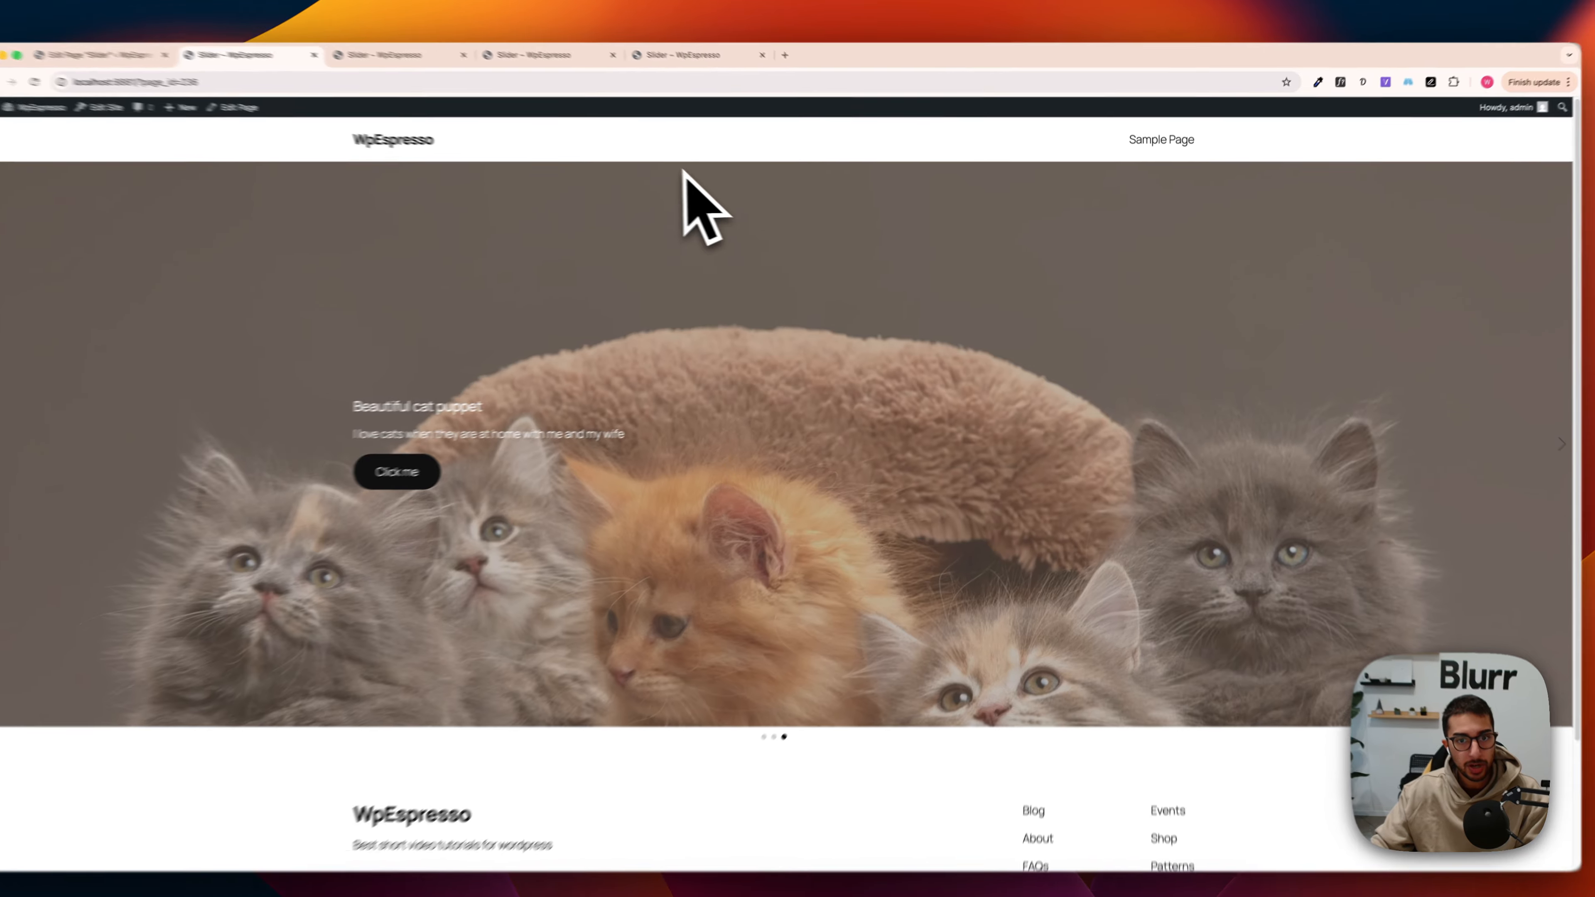
# Step: Inspect the published slider in the browser's responsive view, widening the viewport to check how the slides adapt, and close the developer tools
pyautogui.rightClick(704, 159)
pyautogui.click(730, 401)
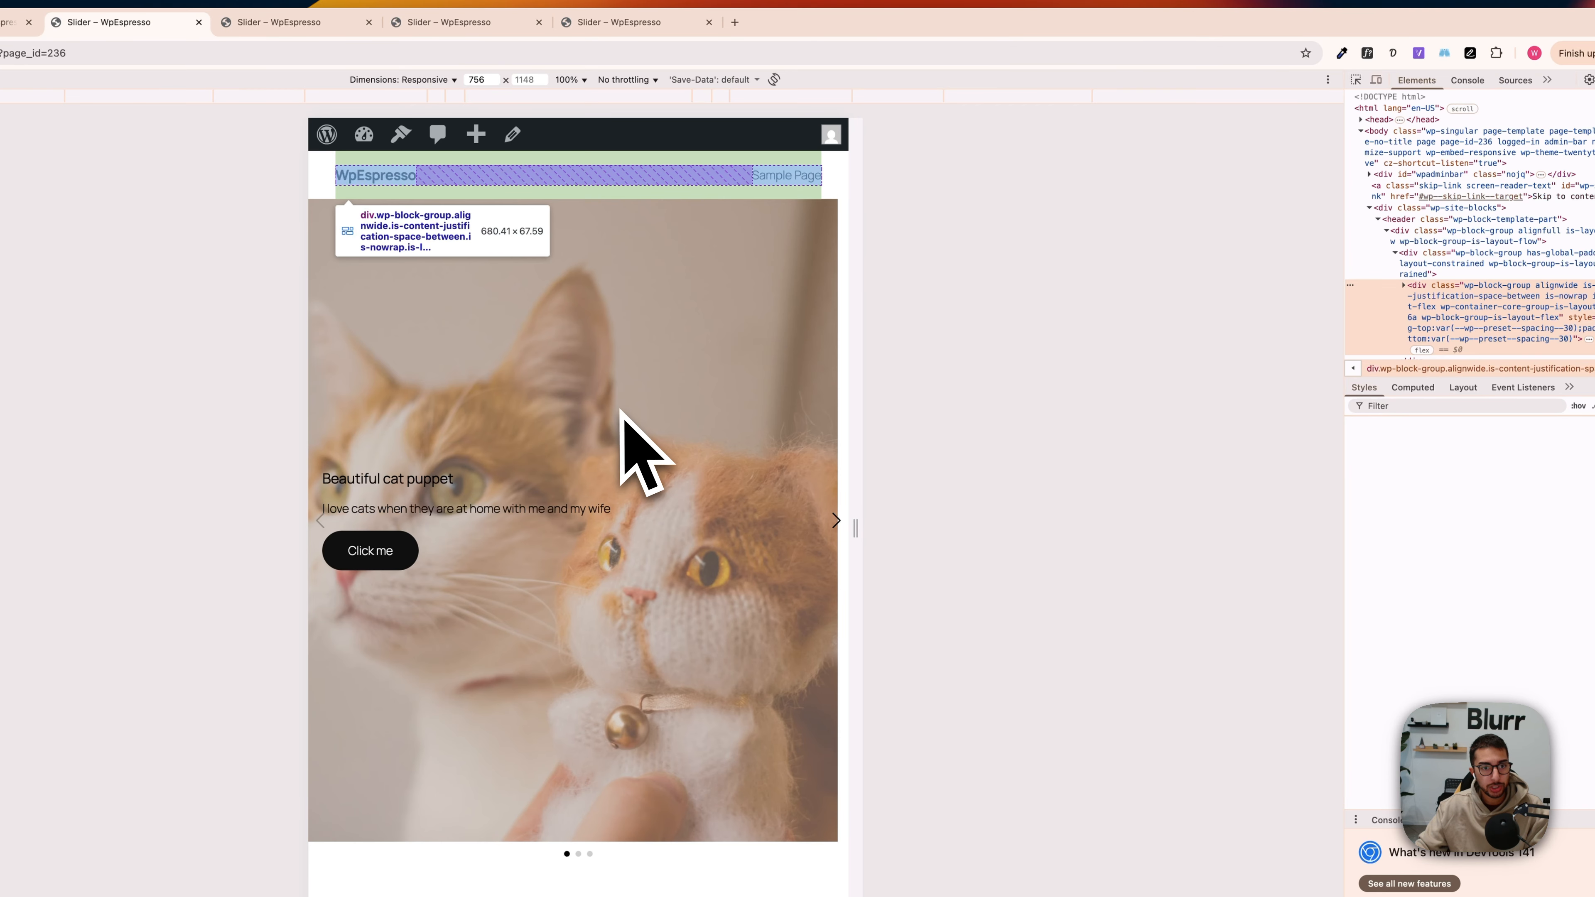
pyautogui.moveTo(847, 534); pyautogui.dragTo(1258, 533)
pyautogui.scroll(-1, 667, 345)
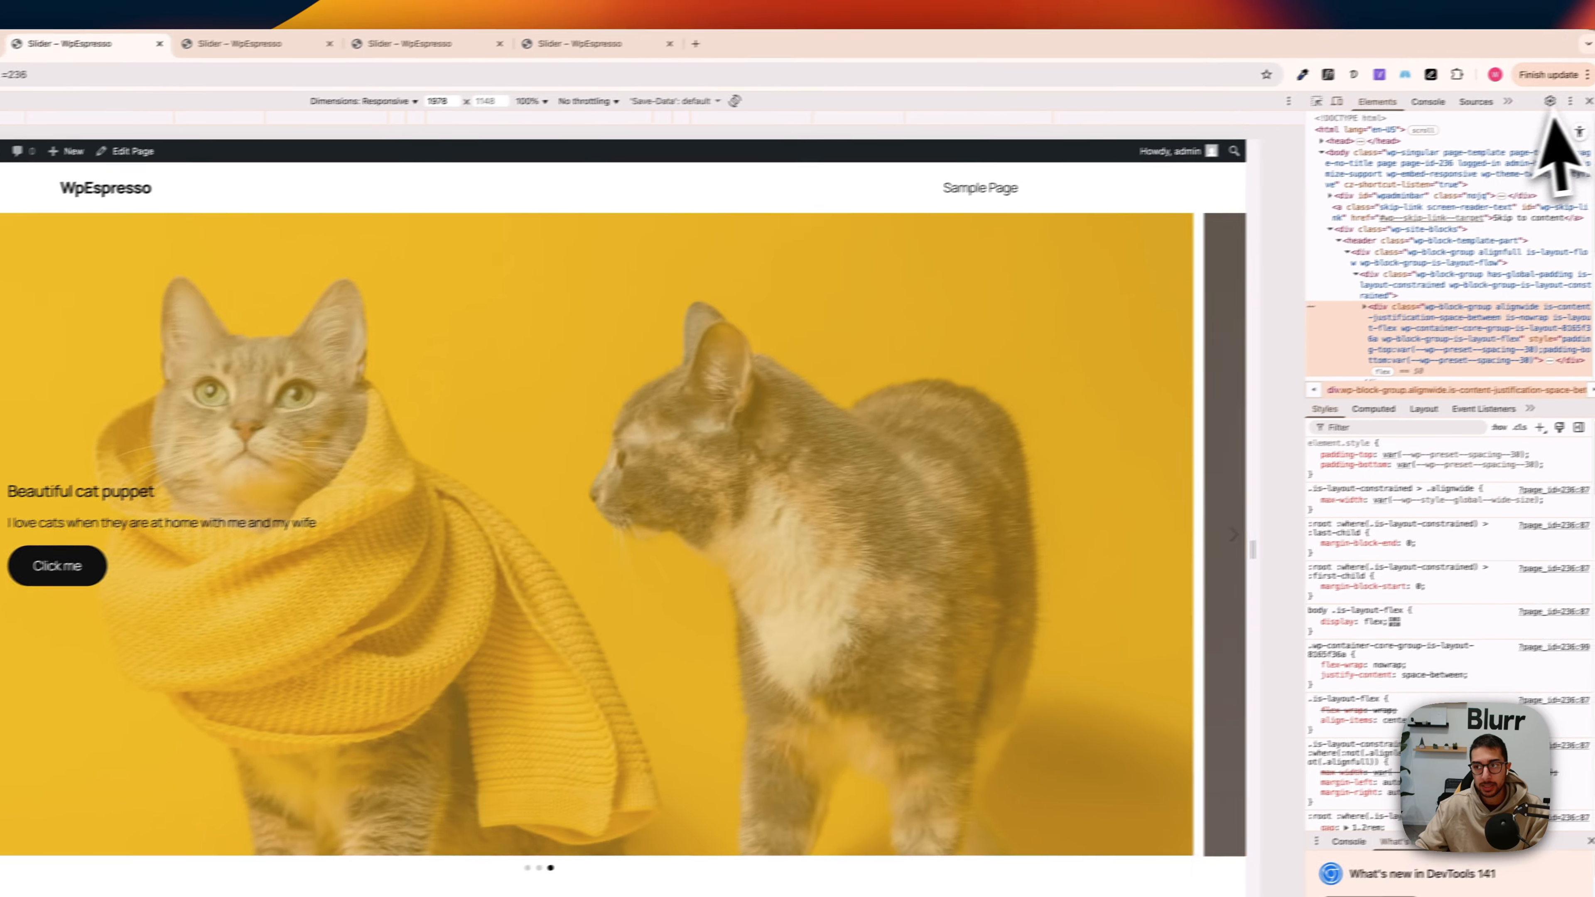
pyautogui.click(1580, 102)
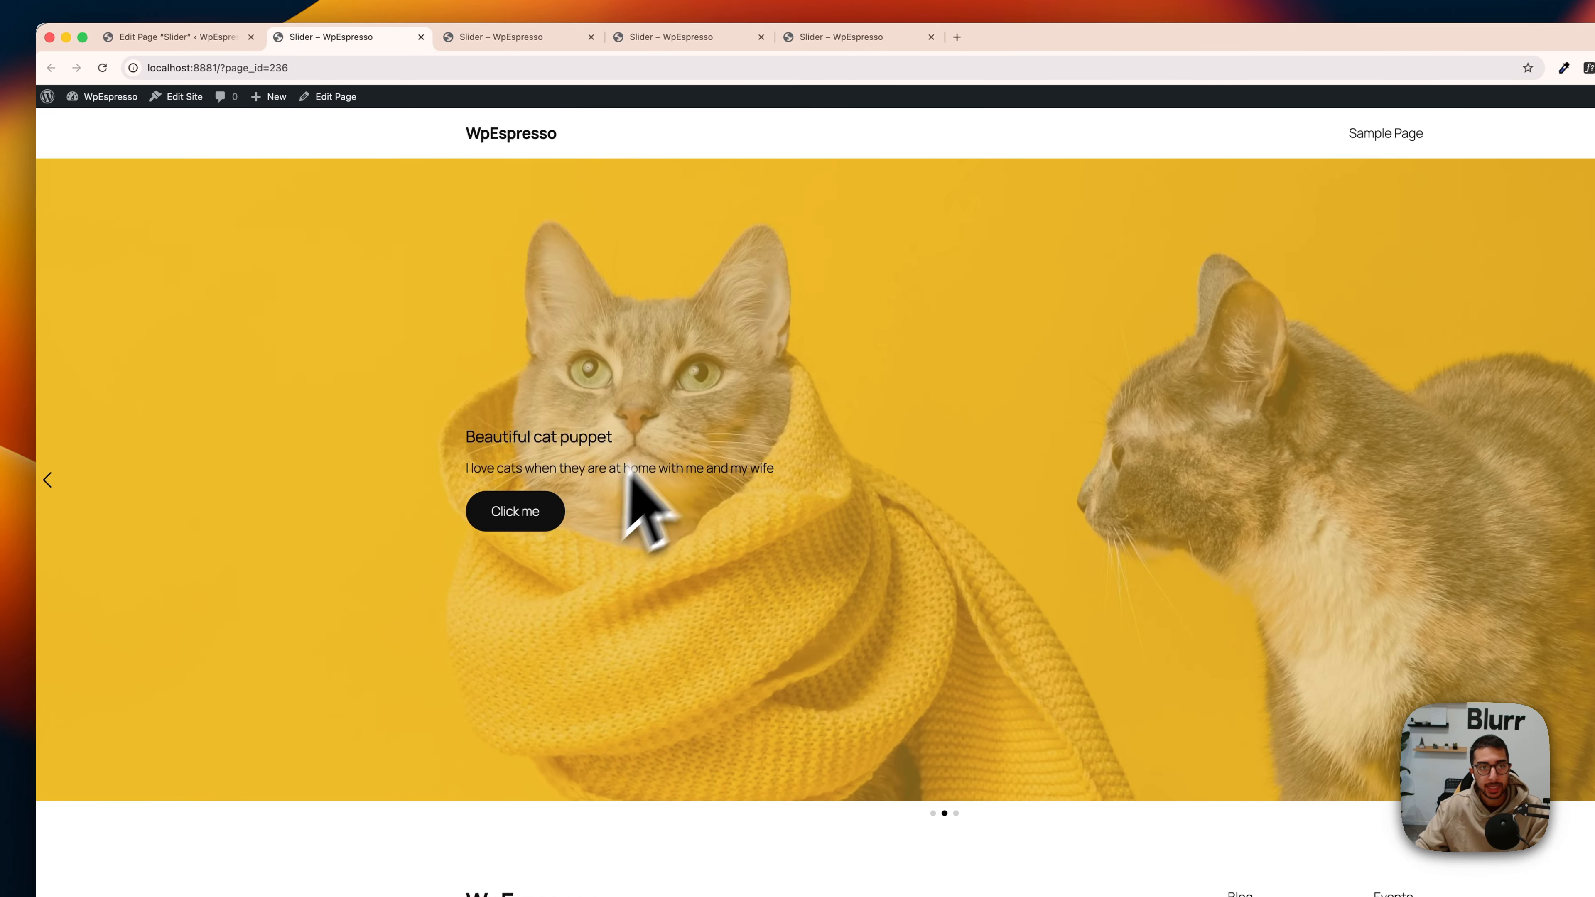
# Step: In the page editor, set the second slide's heading size to XXL and view the saved slider on the reloaded published page
pyautogui.hotkey('ctrl', 'shift', 'Tab')
pyautogui.click(647, 525)
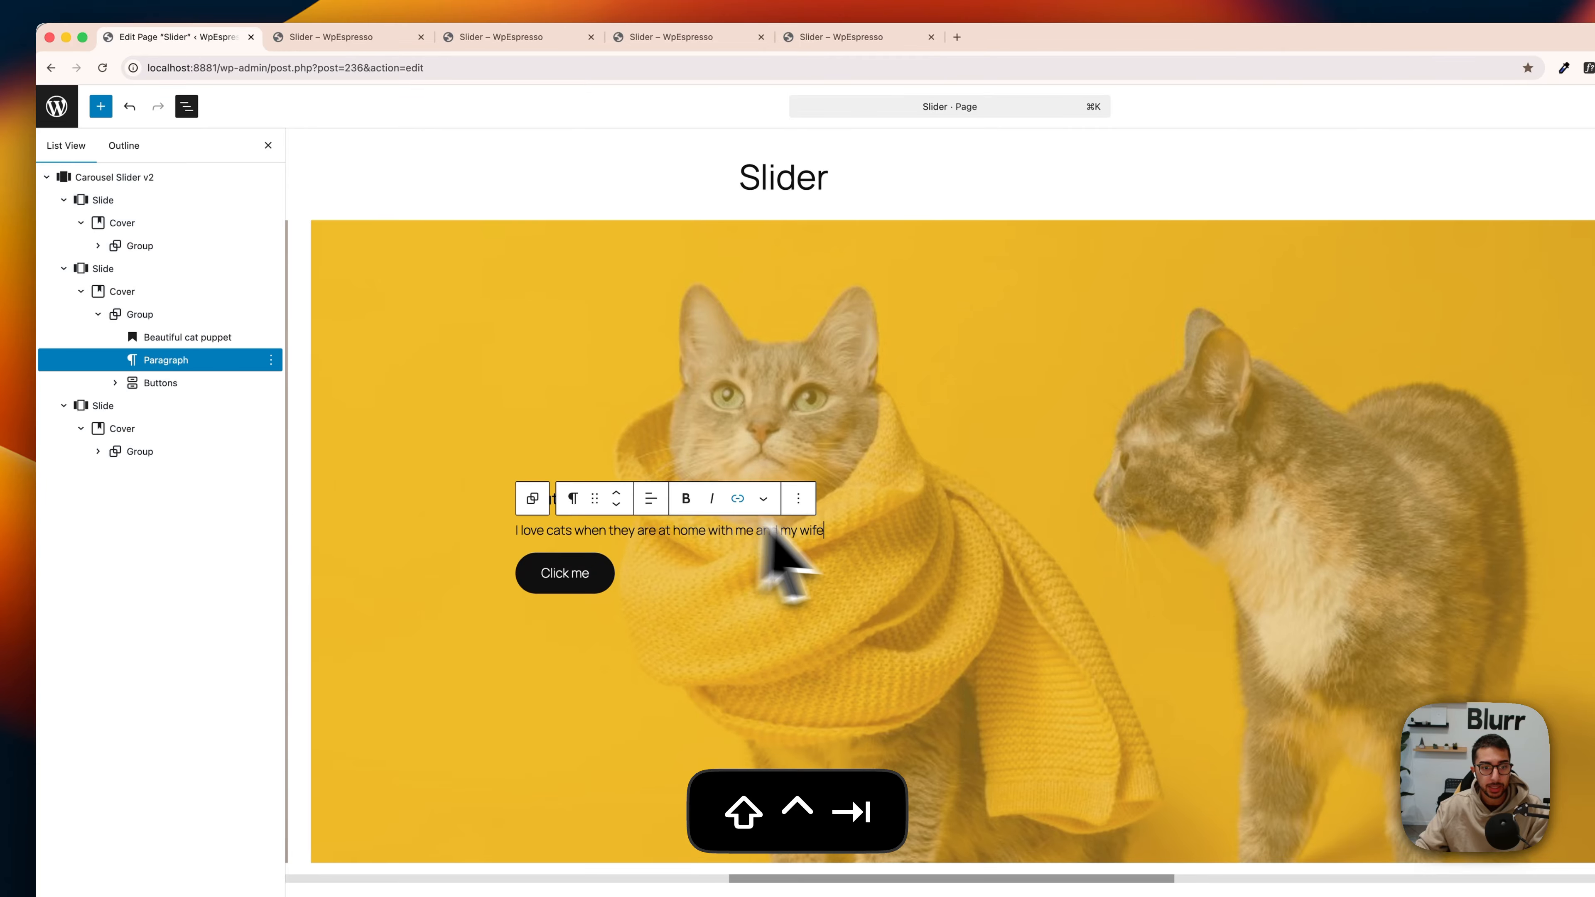
pyautogui.click(669, 551)
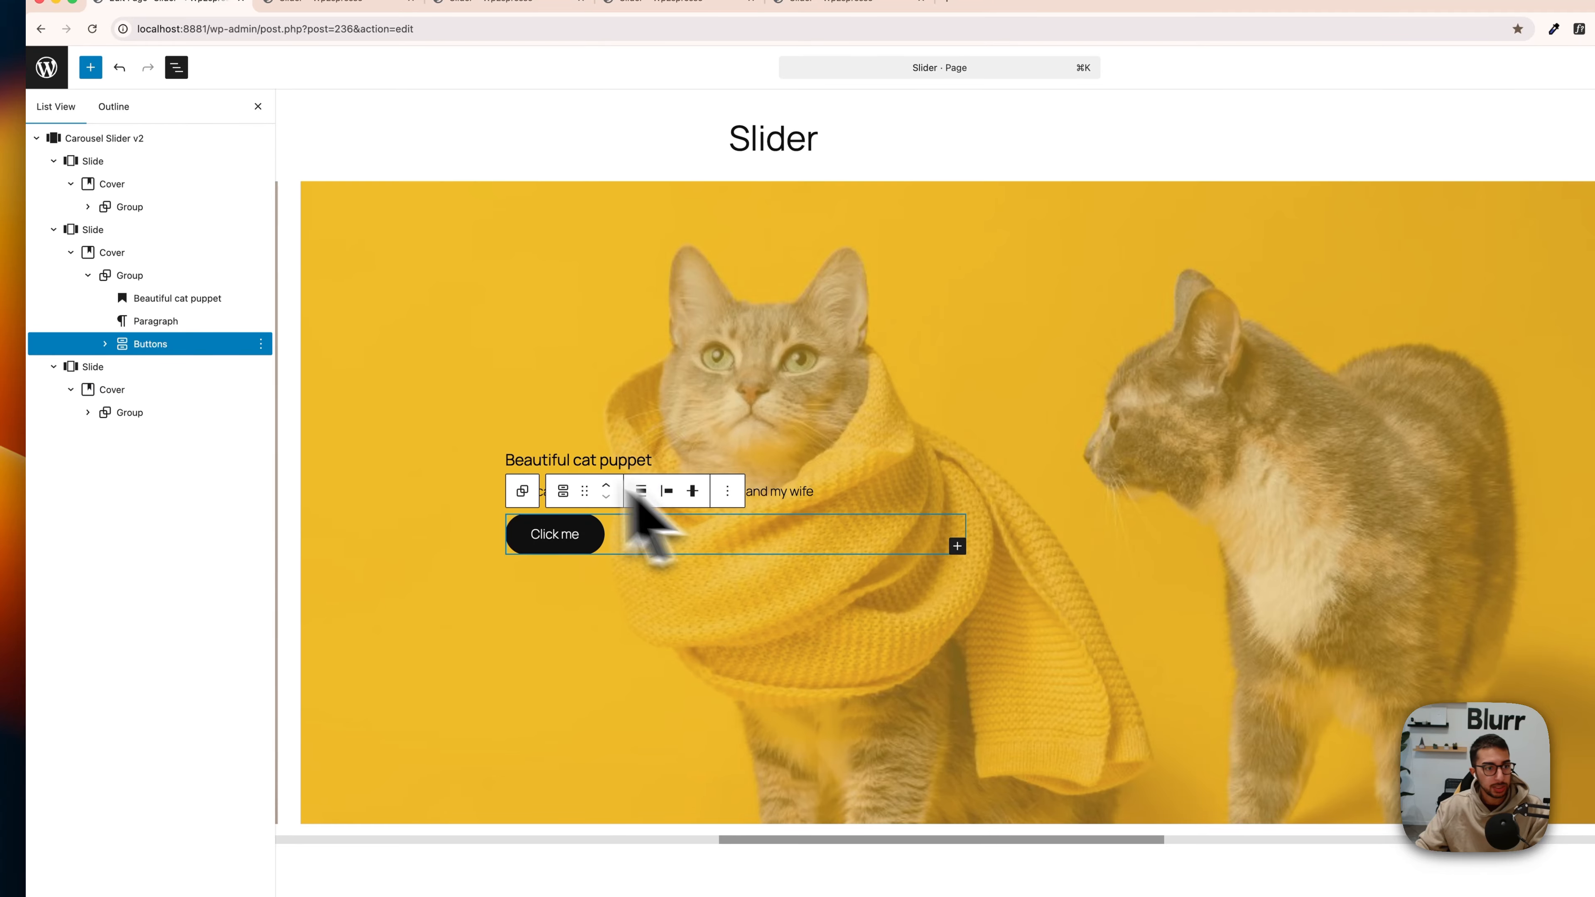
pyautogui.click(132, 277)
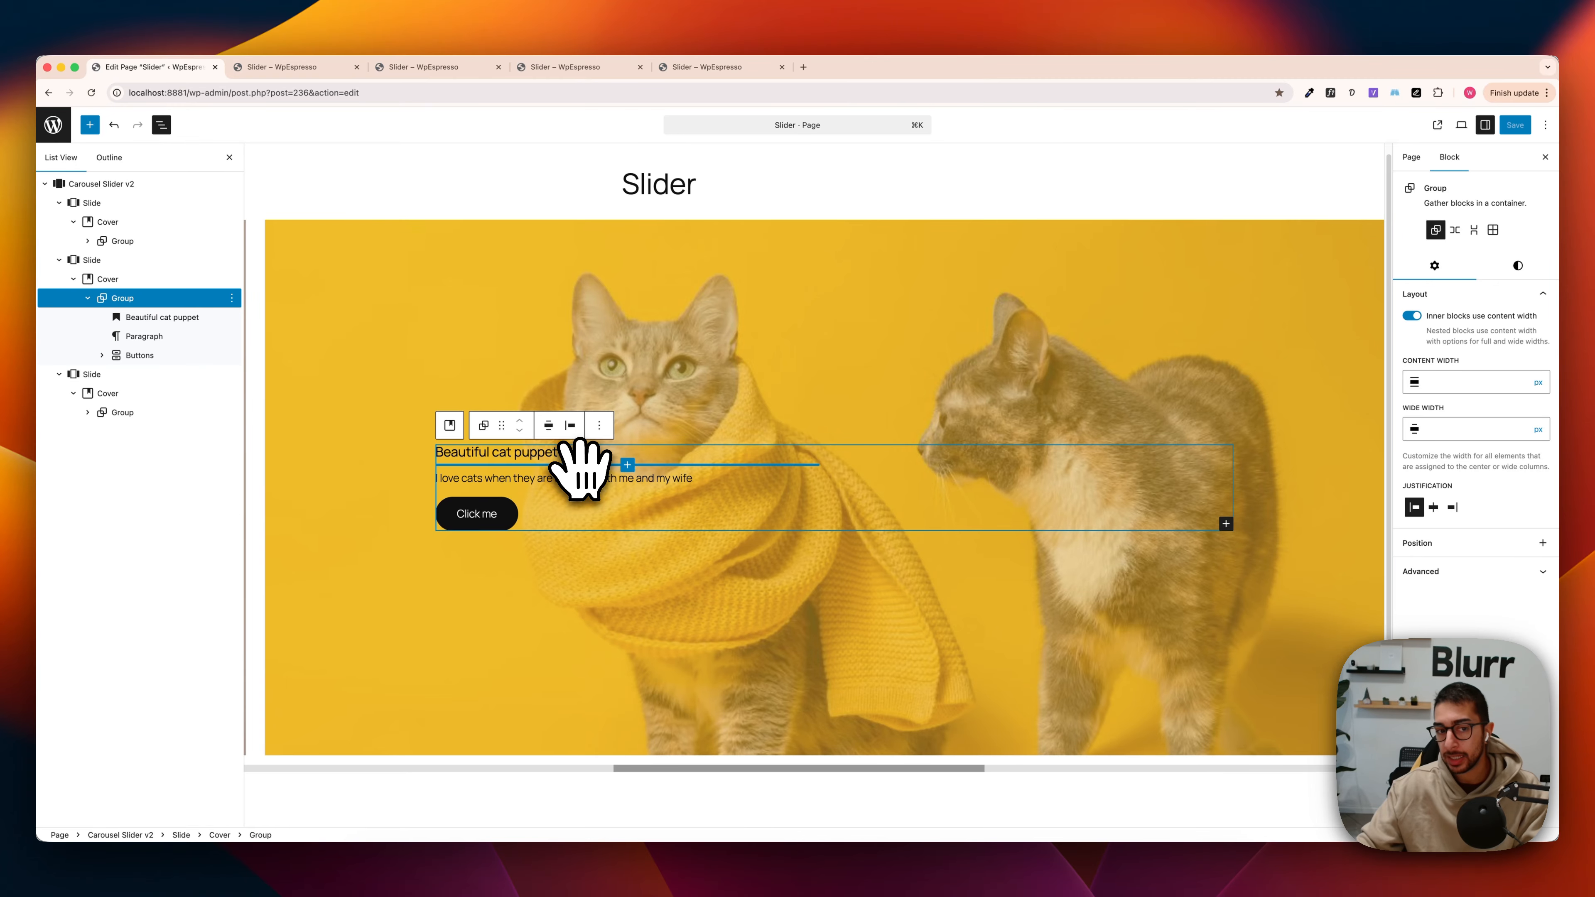
pyautogui.tripleClick(544, 456)
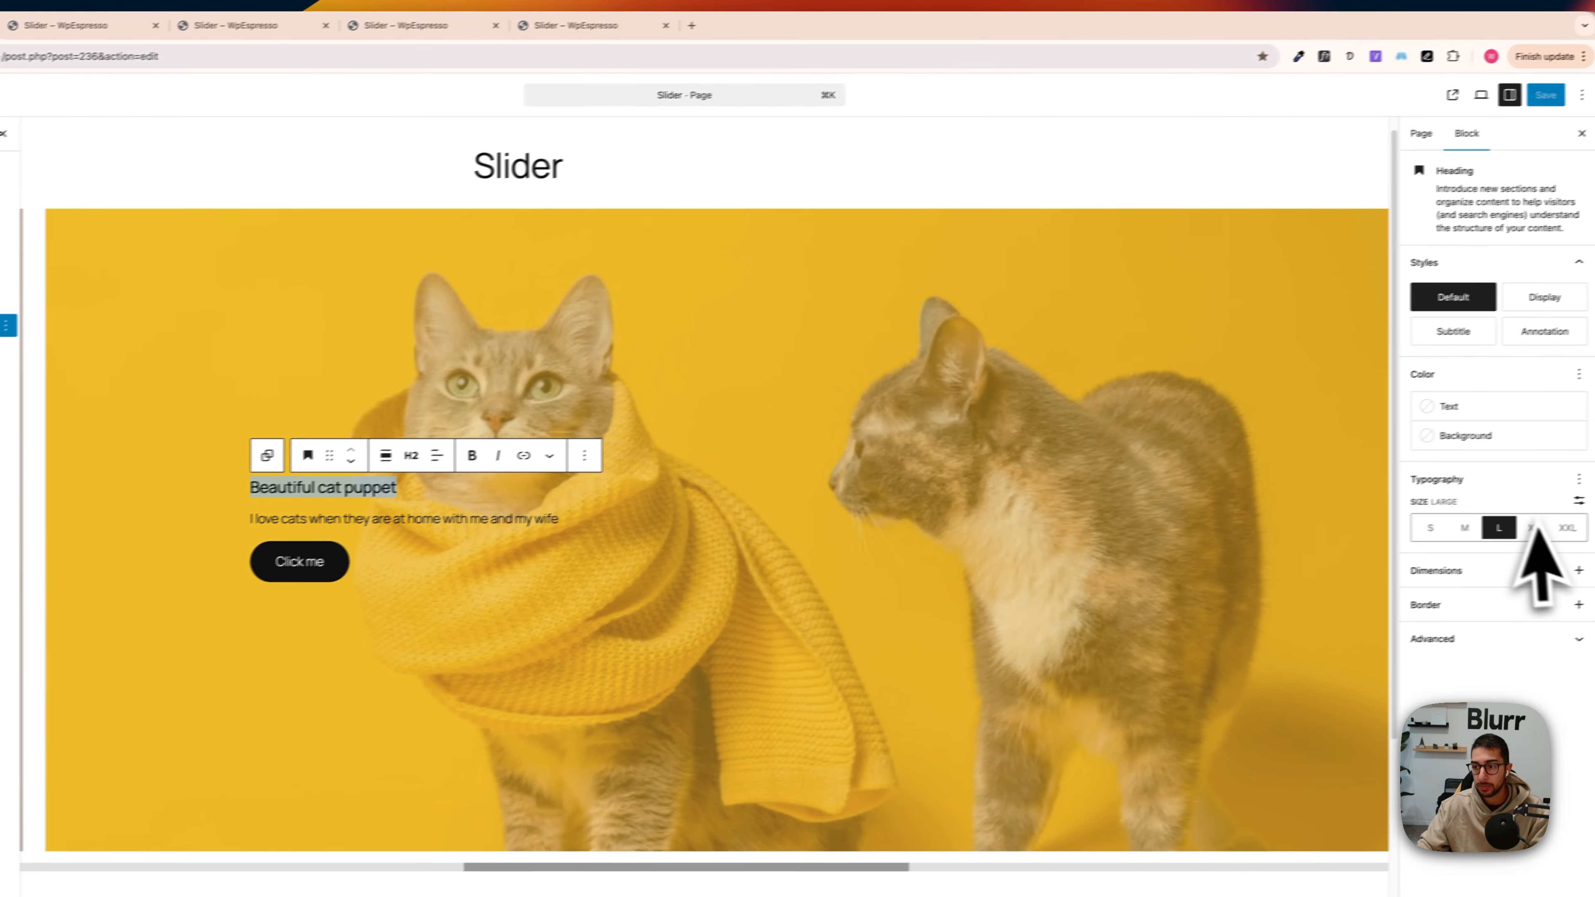
pyautogui.click(1528, 534)
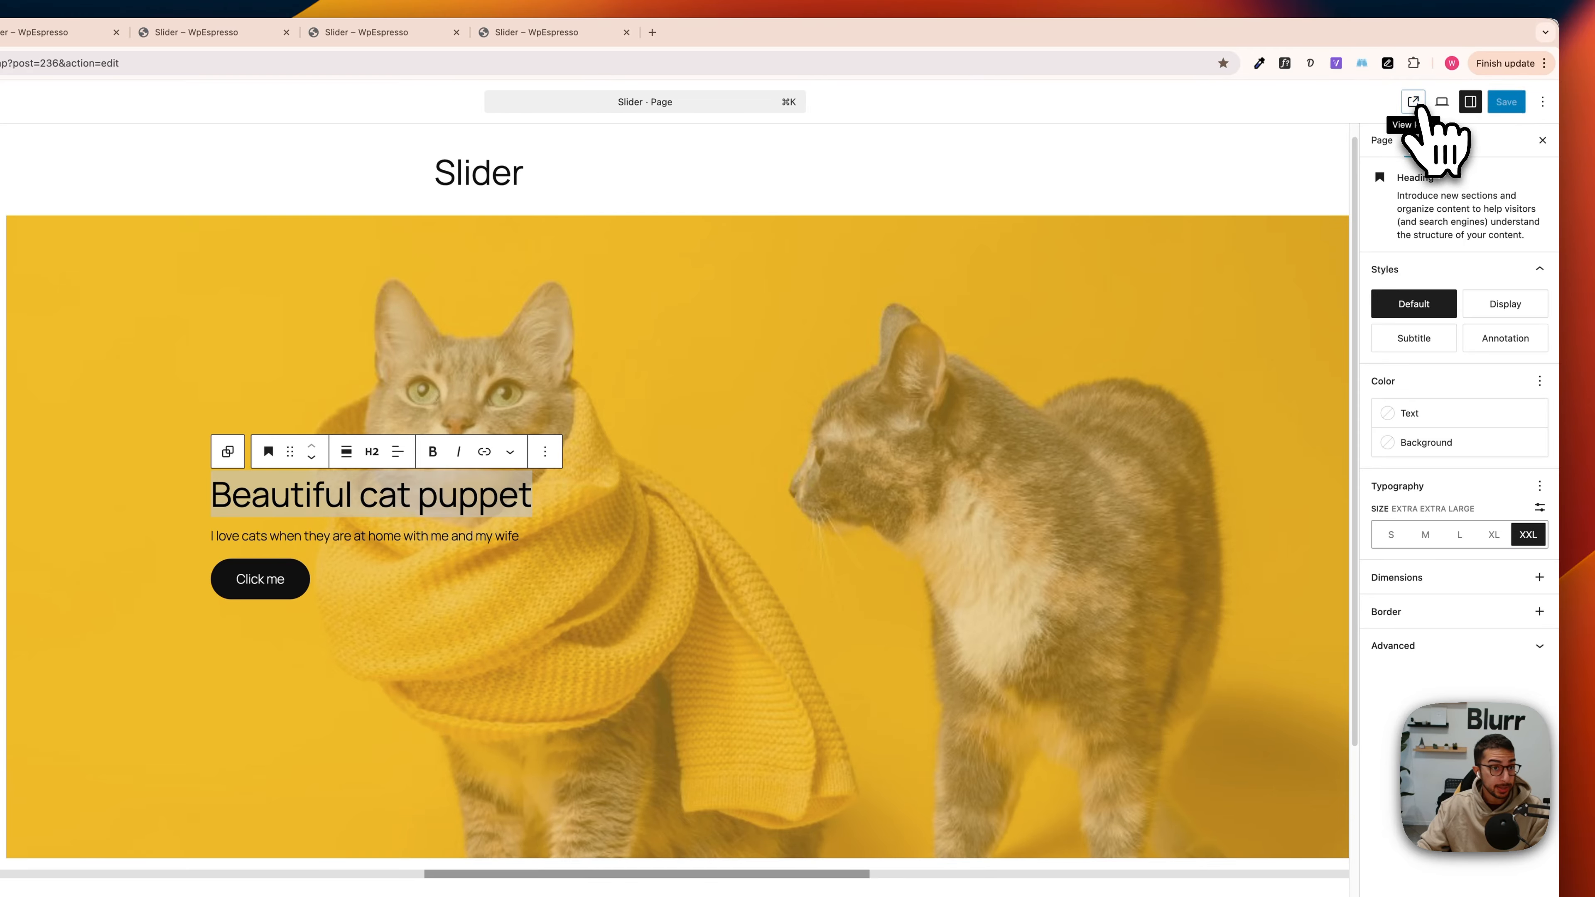
pyautogui.click(1415, 102)
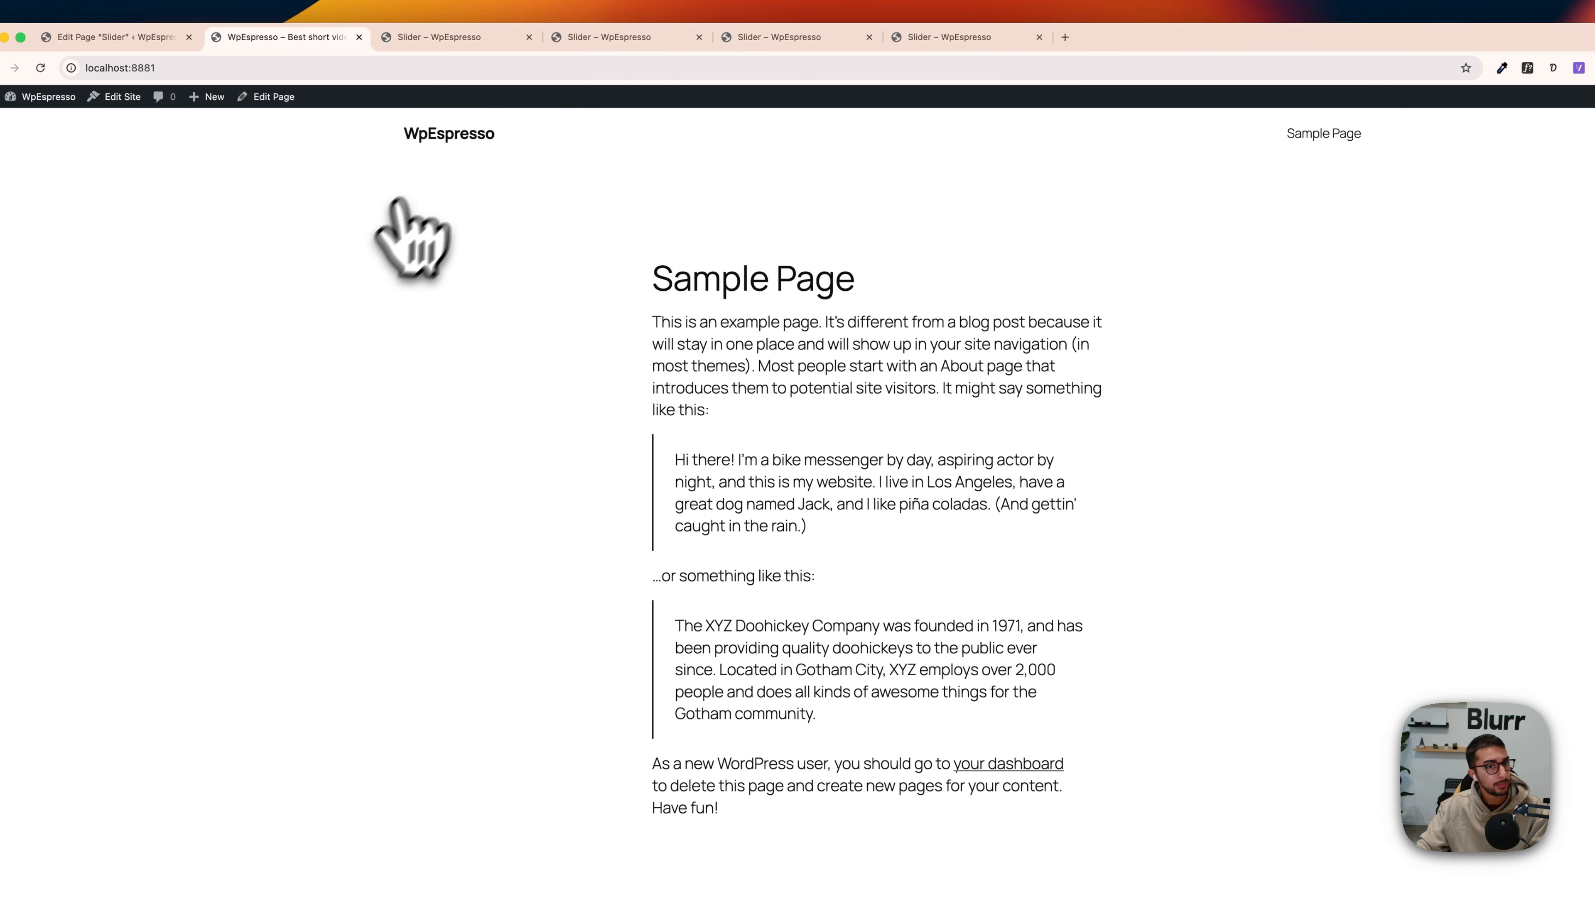
pyautogui.click(40, 67)
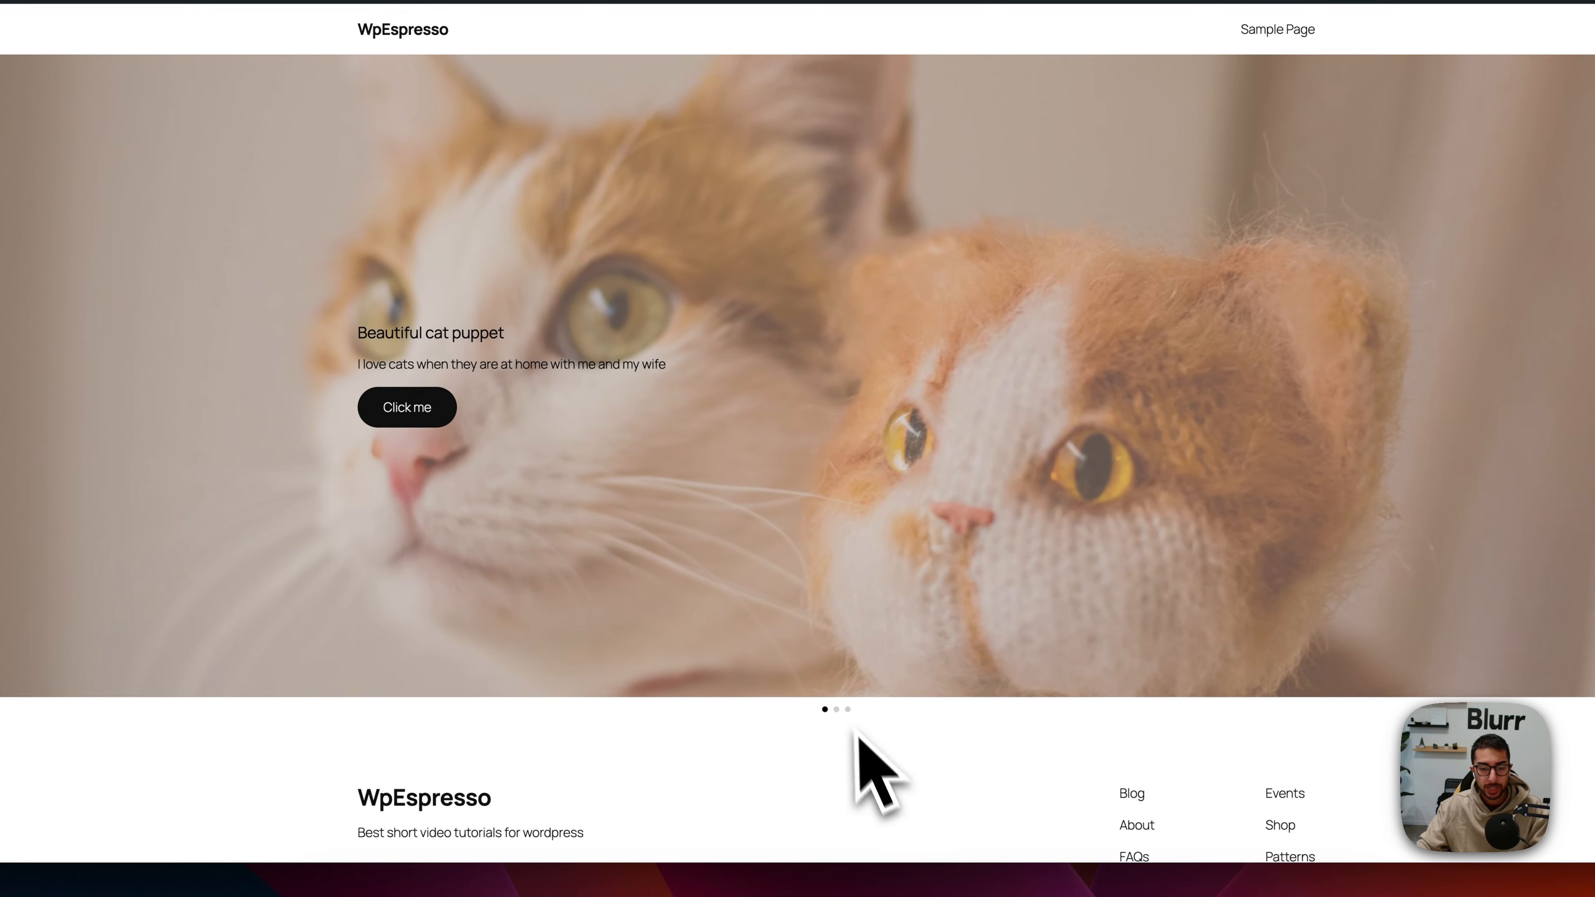